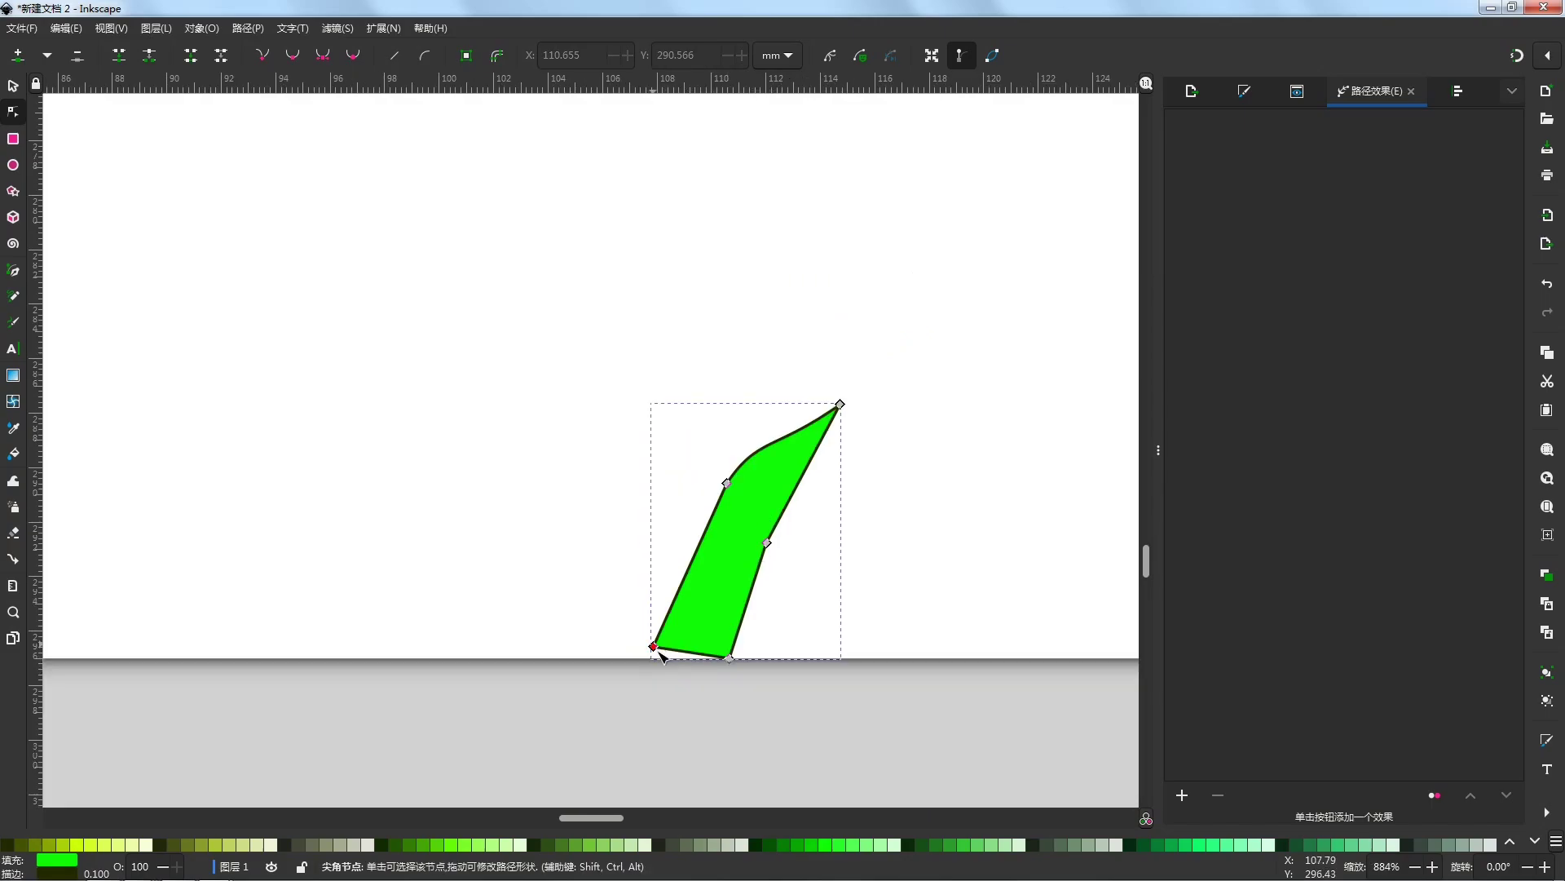
Step: Move the blade's lower-left corner node down onto the bottom edge of the page
scroll(662, 652, "up", 2)
left_click_drag(651, 643, 651, 663)
scroll(677, 571, "right", 2)
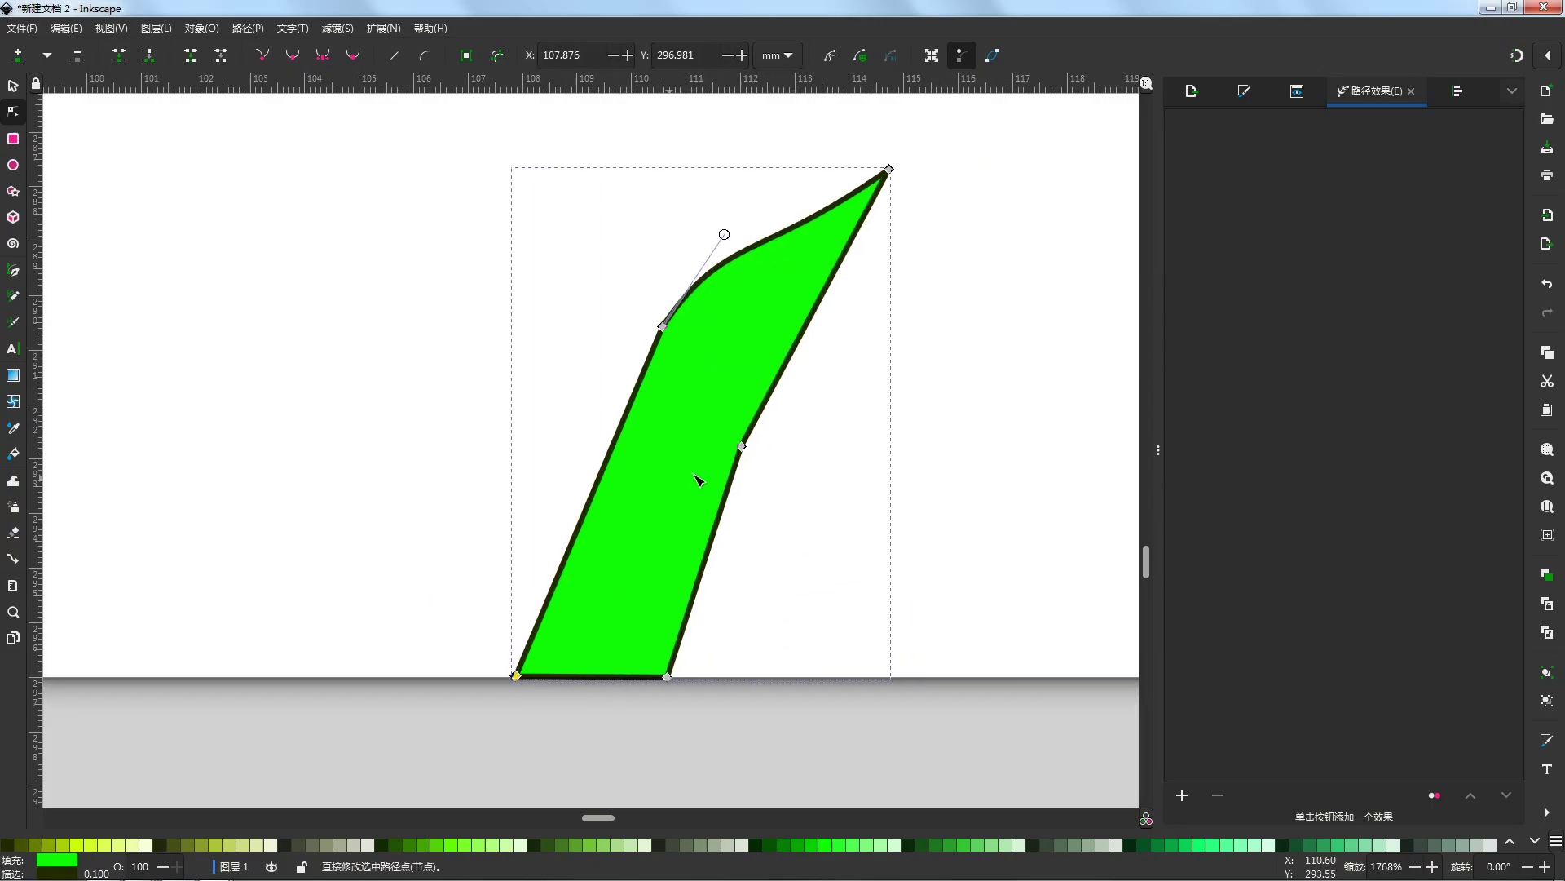
Step: Apply the Corners (Fillet/Chamfer) effect to the blade and round the middle node on its right side and the bend on its left side
left_click(741, 446)
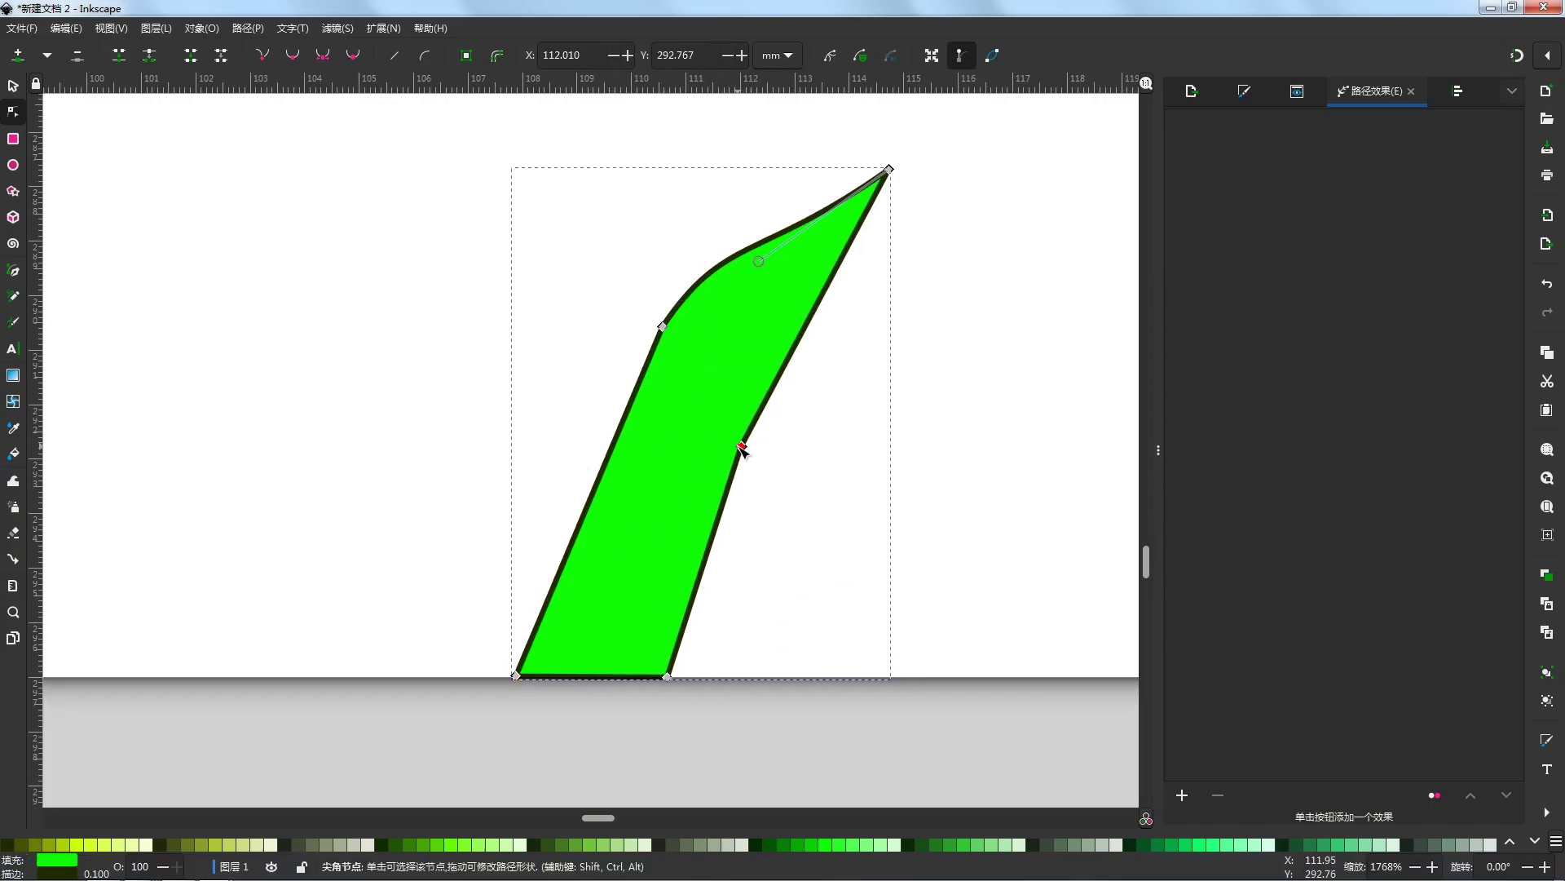
left_click(1180, 797)
double_click(715, 497)
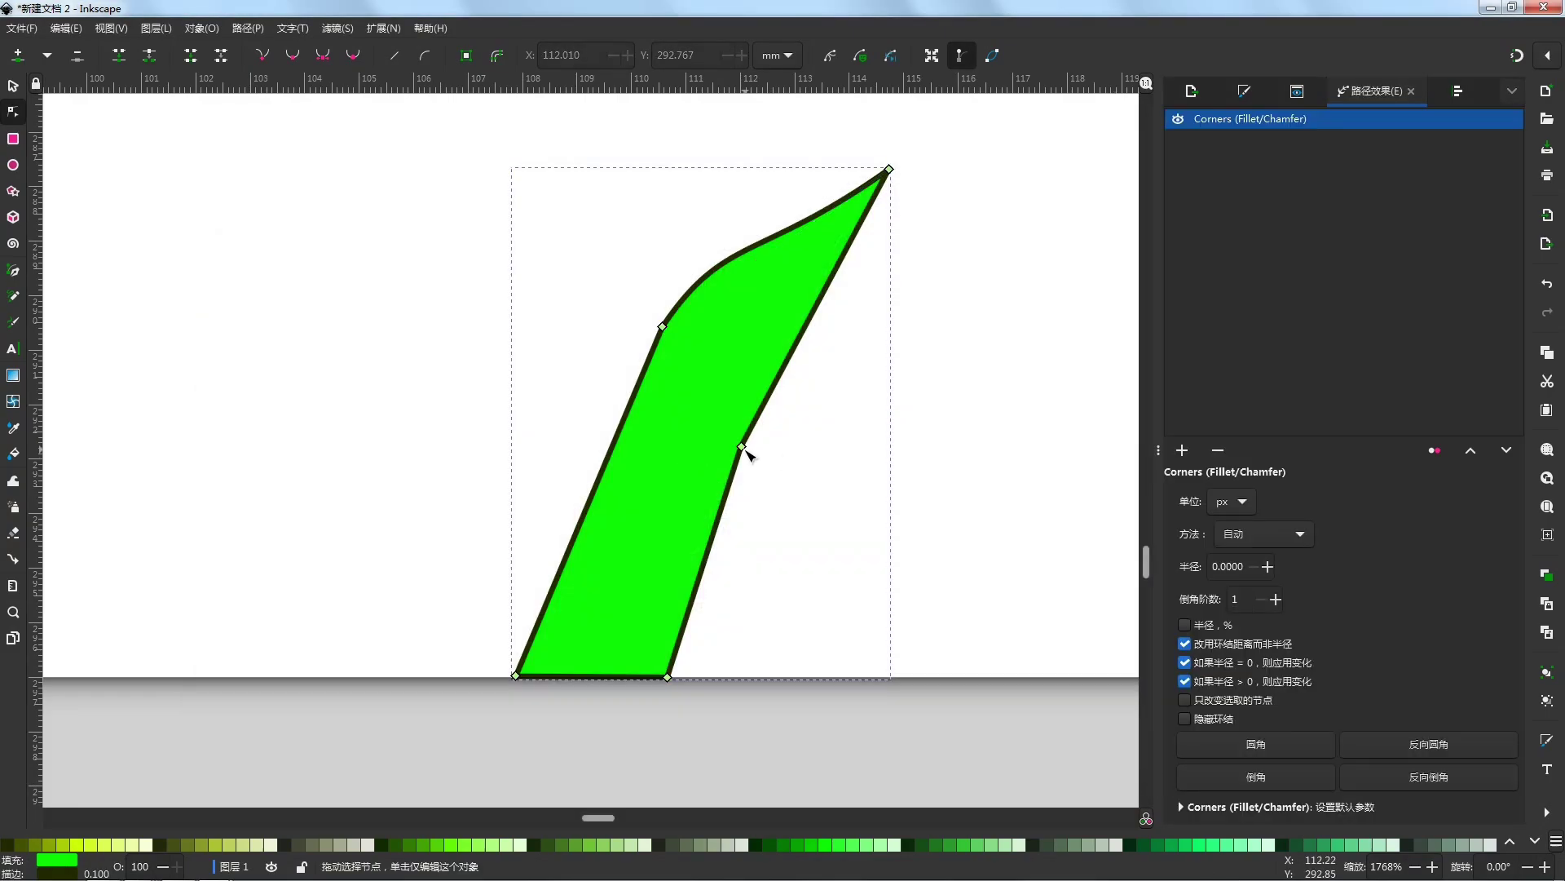
left_click(842, 552)
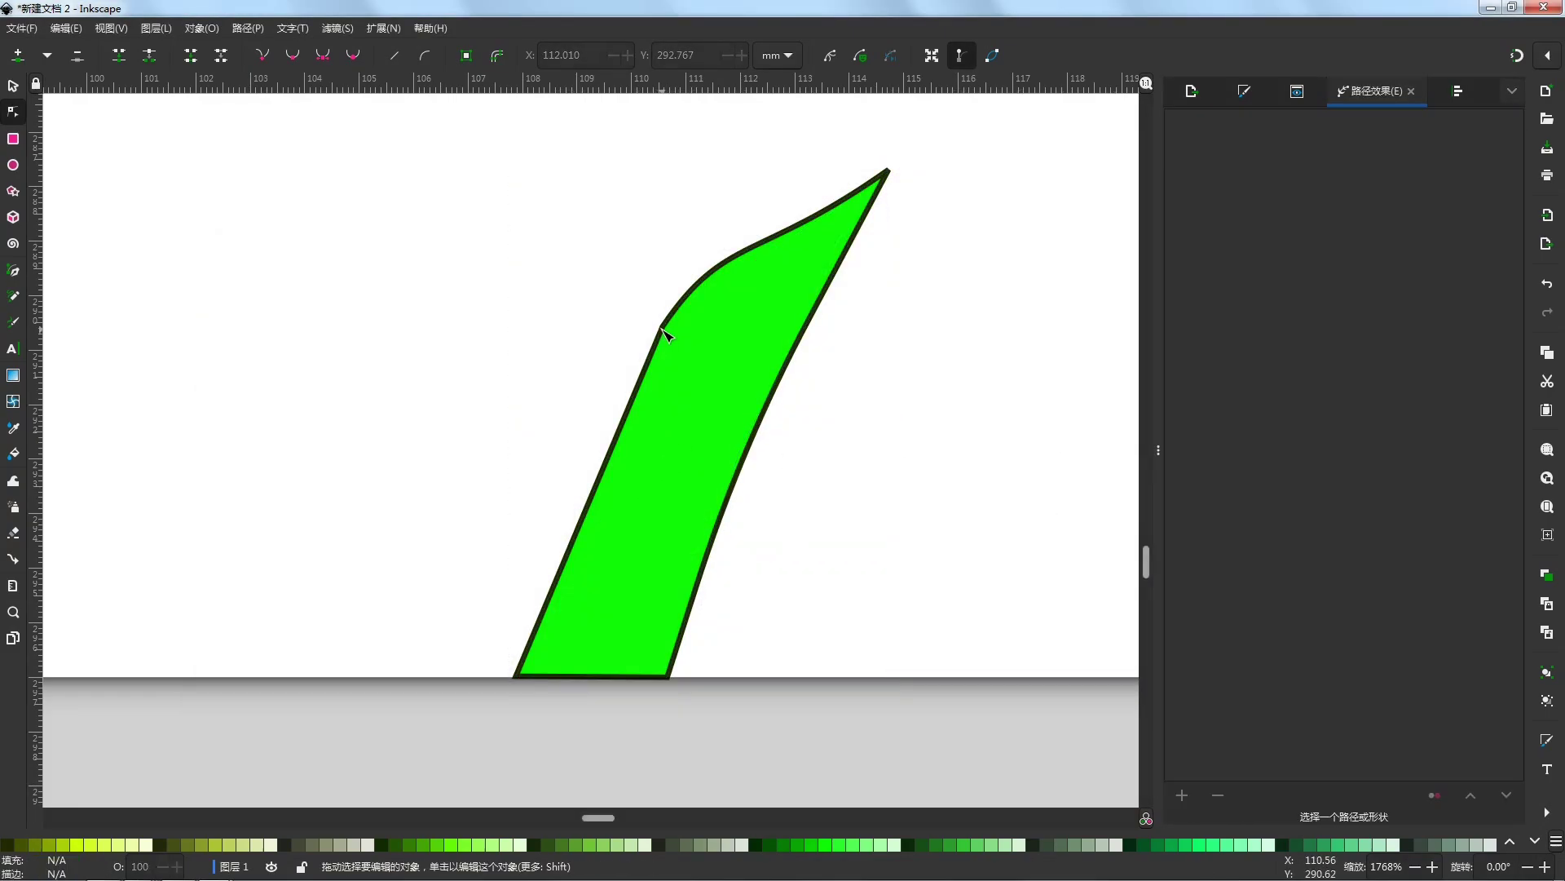
left_click(662, 326)
left_click(936, 489)
left_click(717, 482)
Step: Add a node midway along the blade's left edge and convert the rounded blade to a plain path
scroll(778, 420, "down", 2)
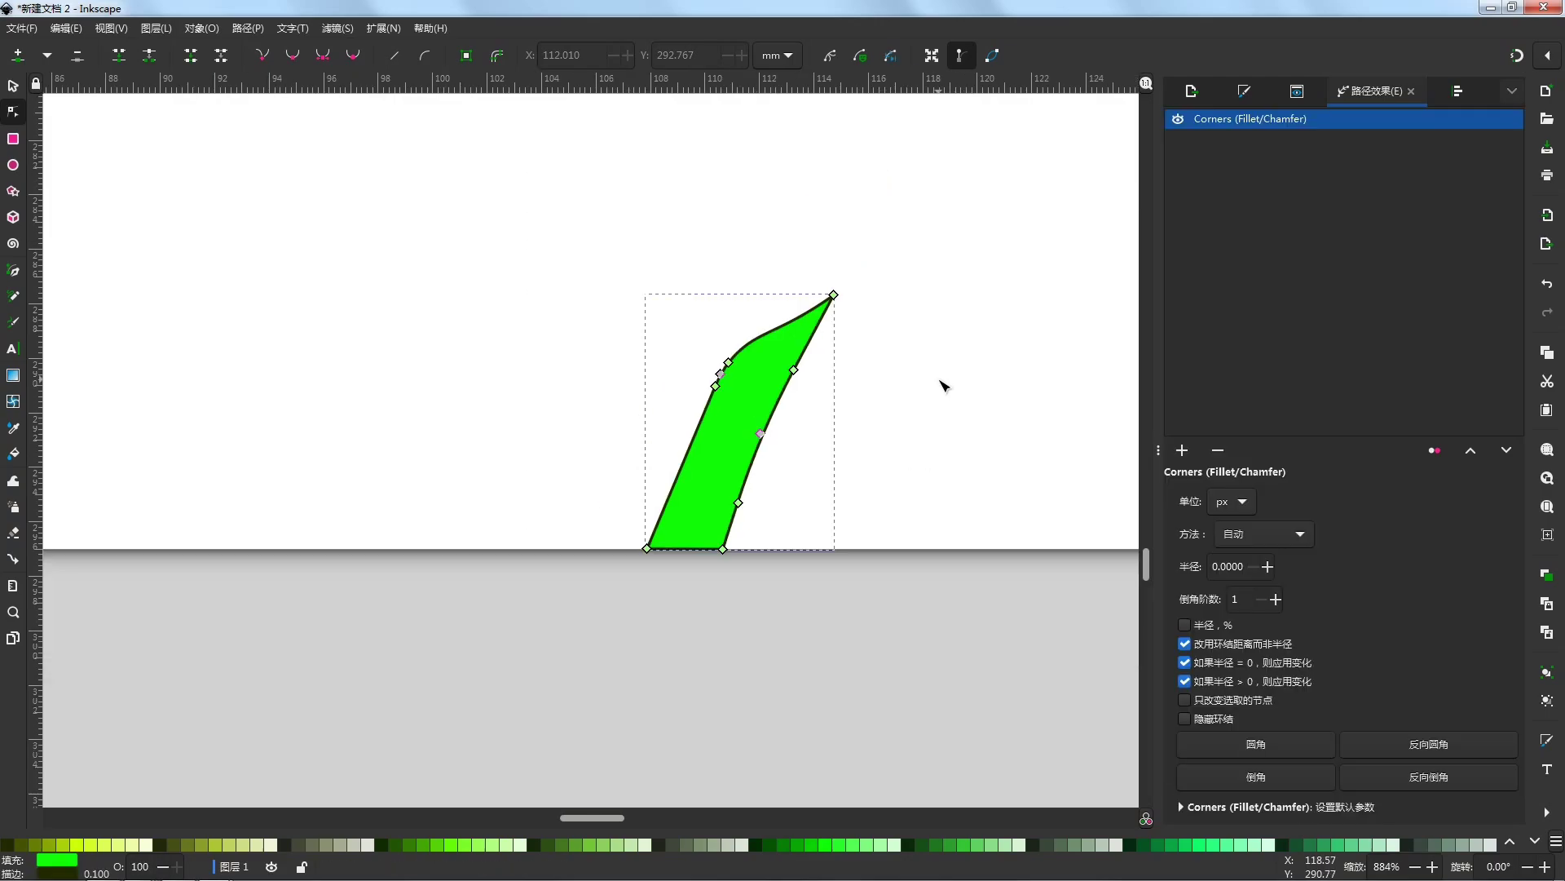
left_click(672, 488)
scroll(728, 463, "up", 3)
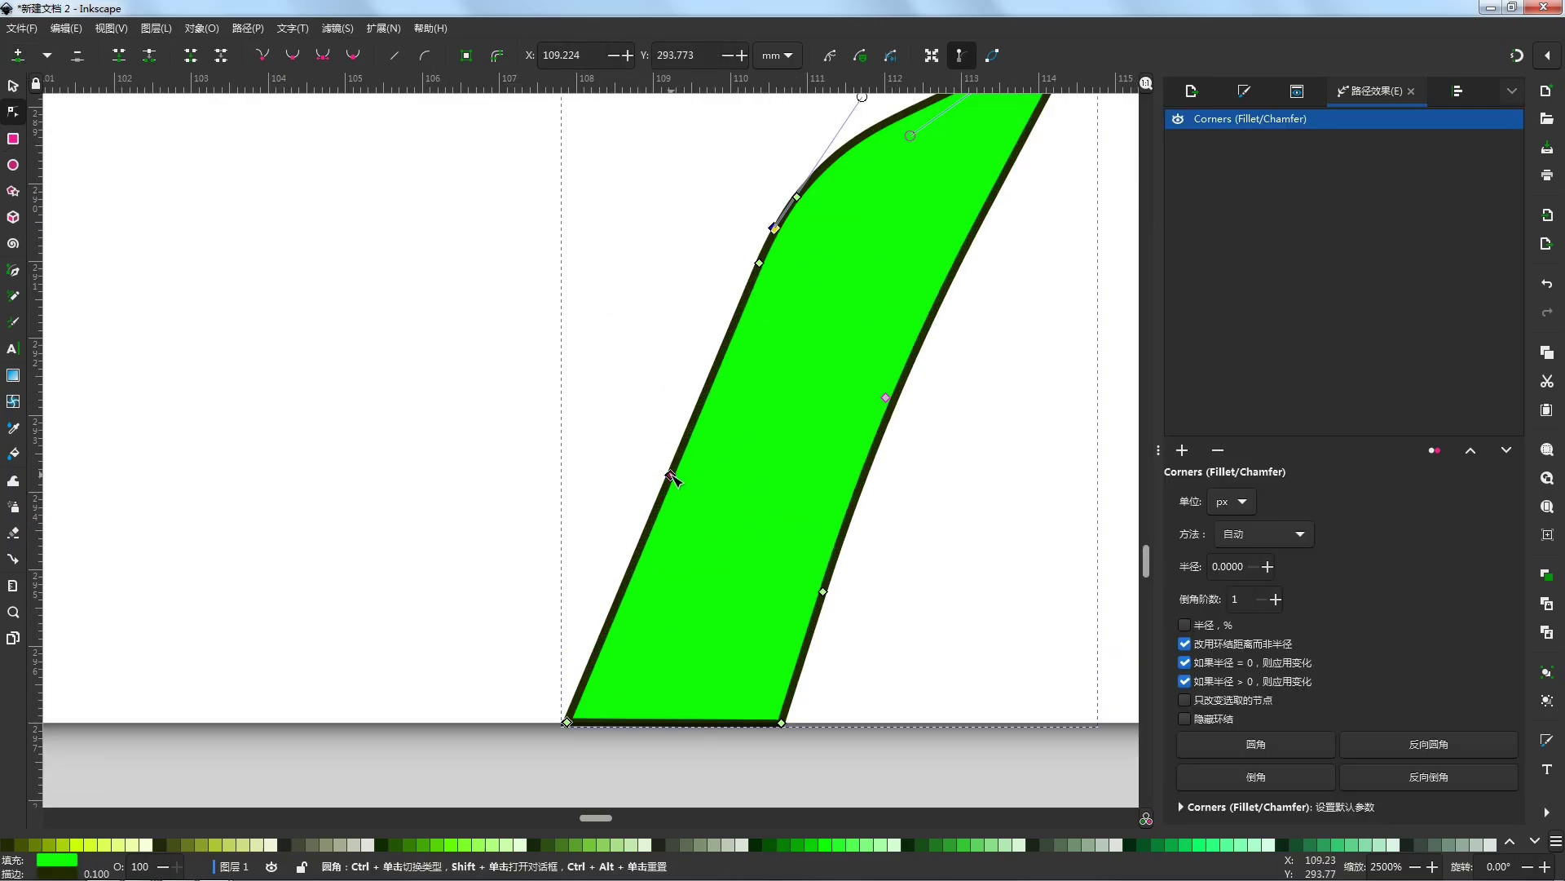
key("ctrl+z")
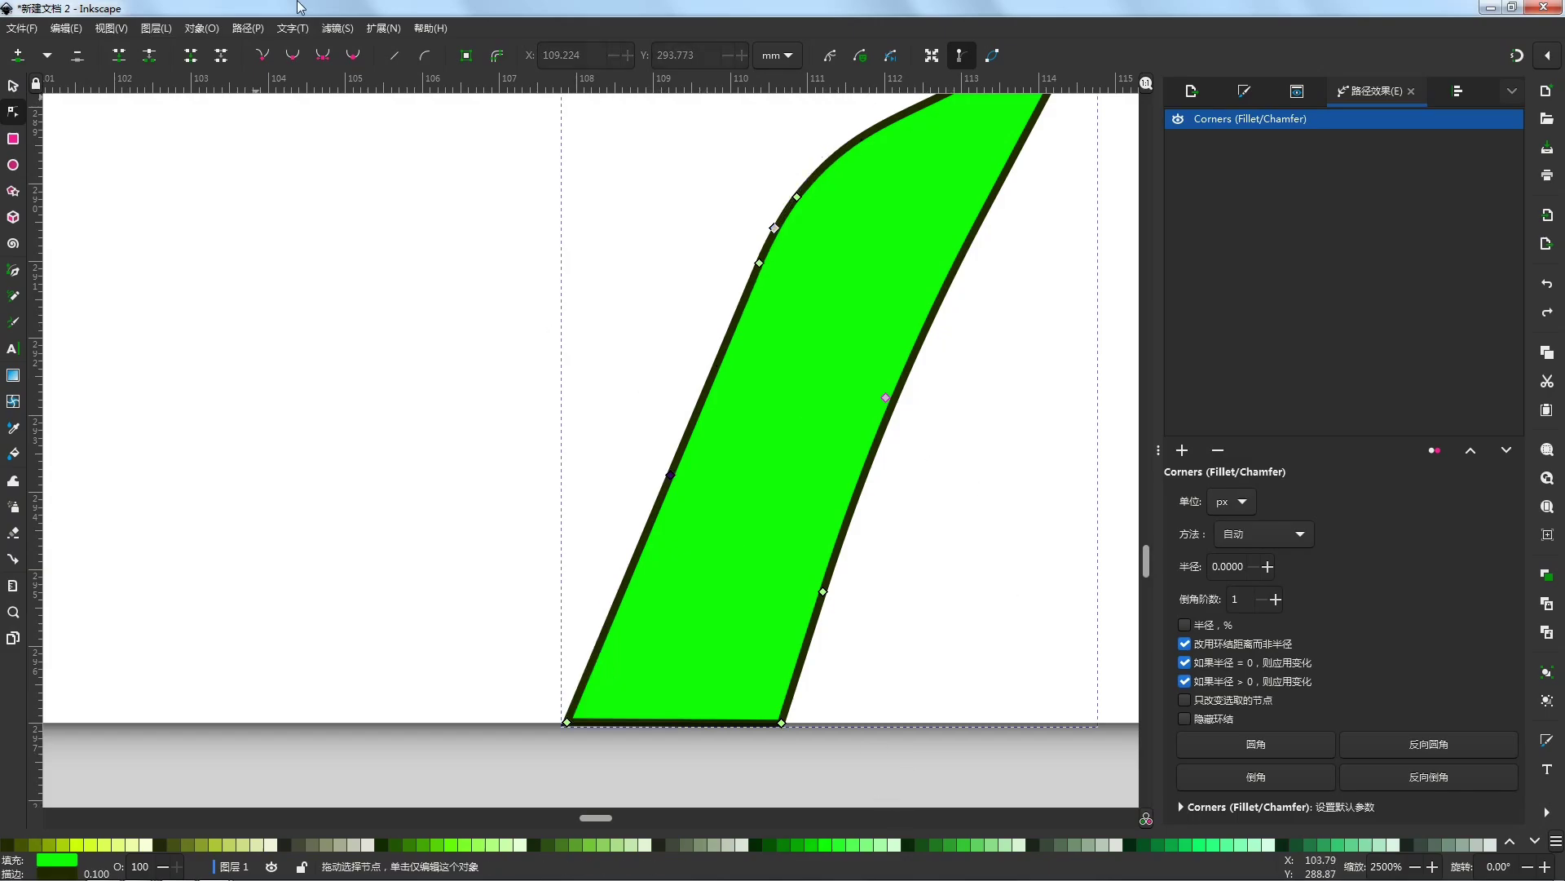
left_click(272, 29)
left_click(269, 50)
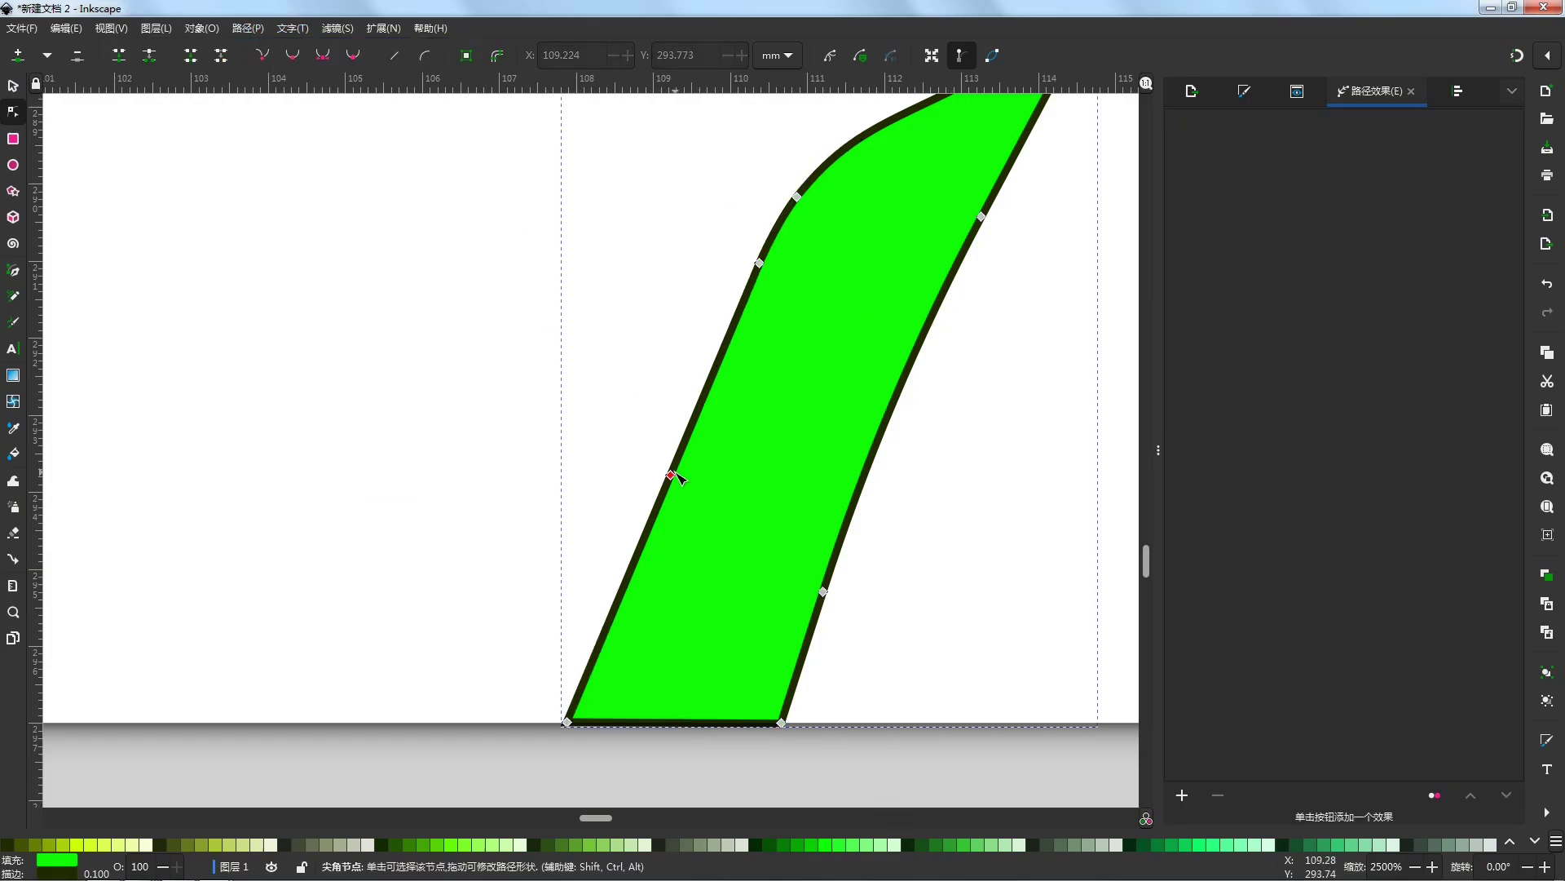
Step: Pull the new left-edge node outward to about X 108.98, Y 294.0 mm and round it with the Corners (Fillet/Chamfer) effect
left_click(671, 475)
left_click_drag(670, 475, 649, 499)
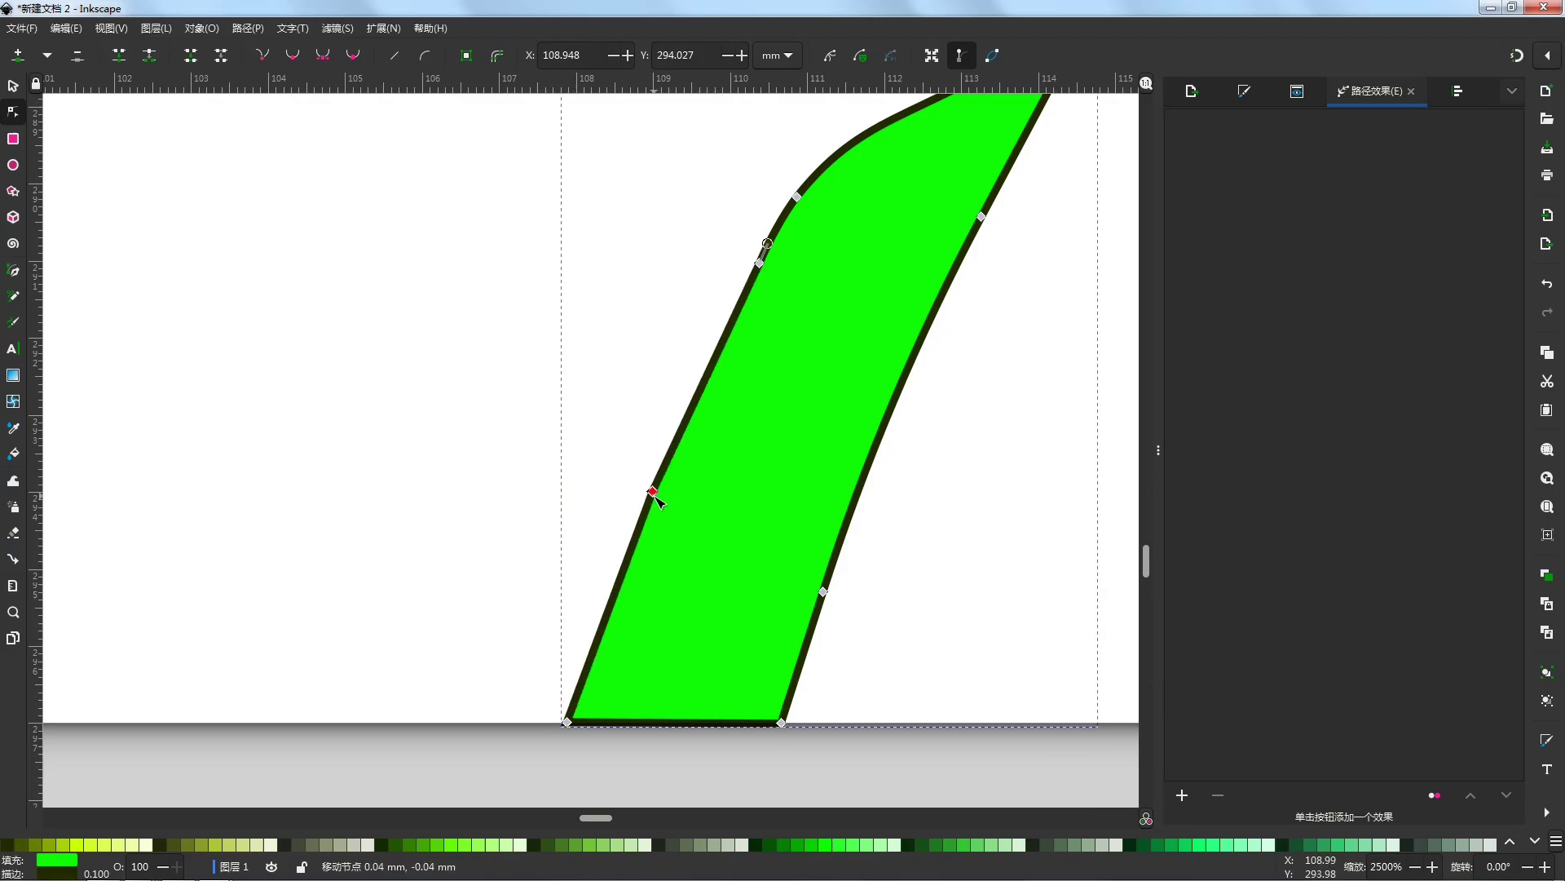
left_click(1181, 794)
left_click(748, 489)
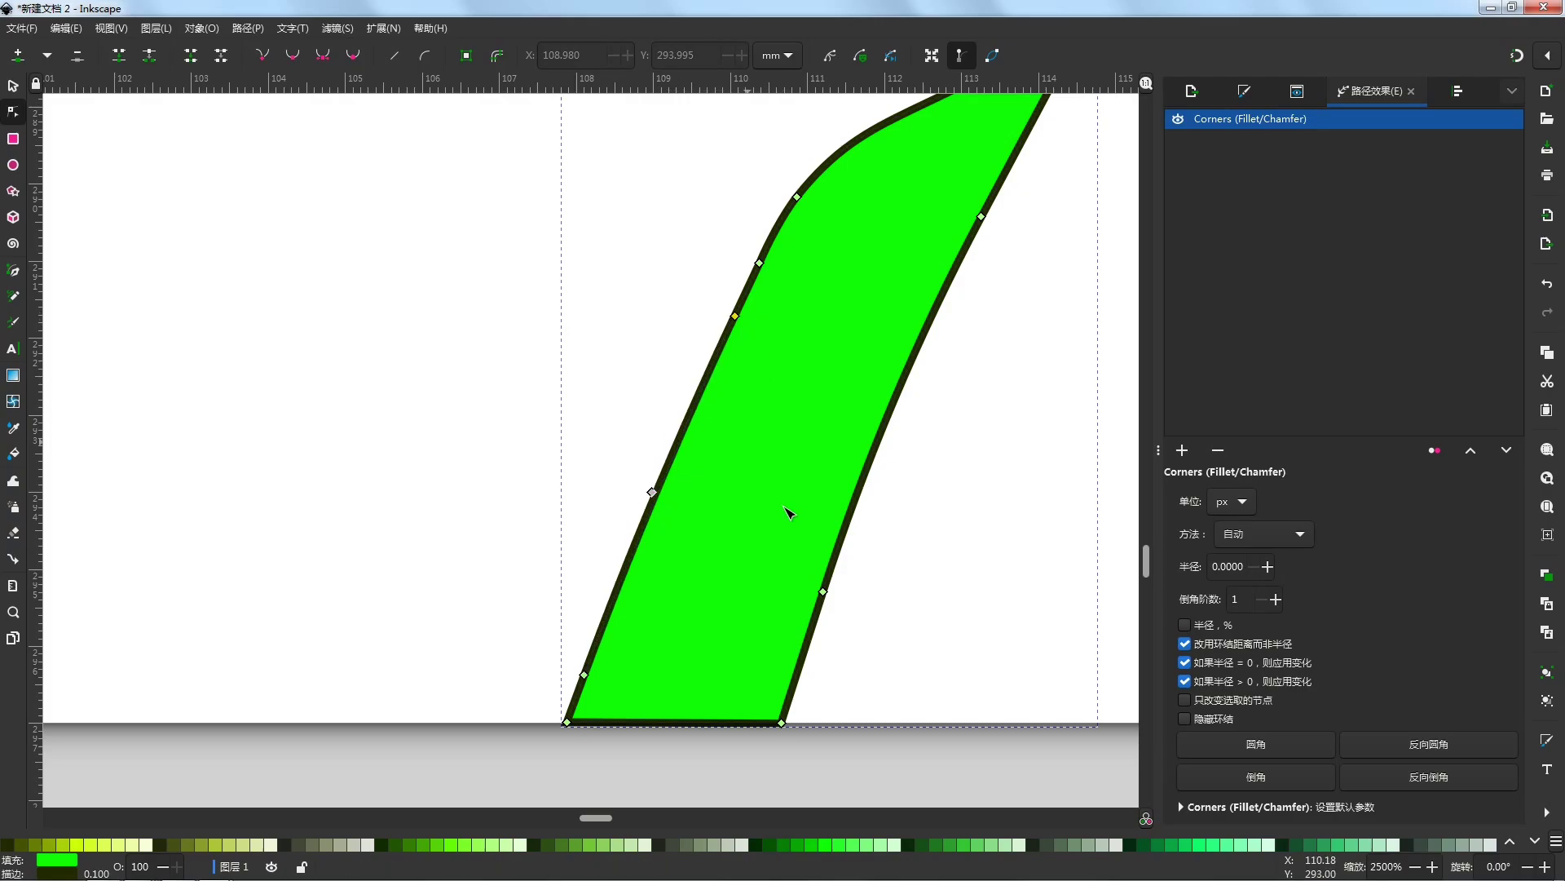
Step: Convert the blade with its rounded left edge to a plain path
key("Escape")
scroll(647, 622, "down", 3)
scroll(616, 567, "down", 1)
left_click(699, 491)
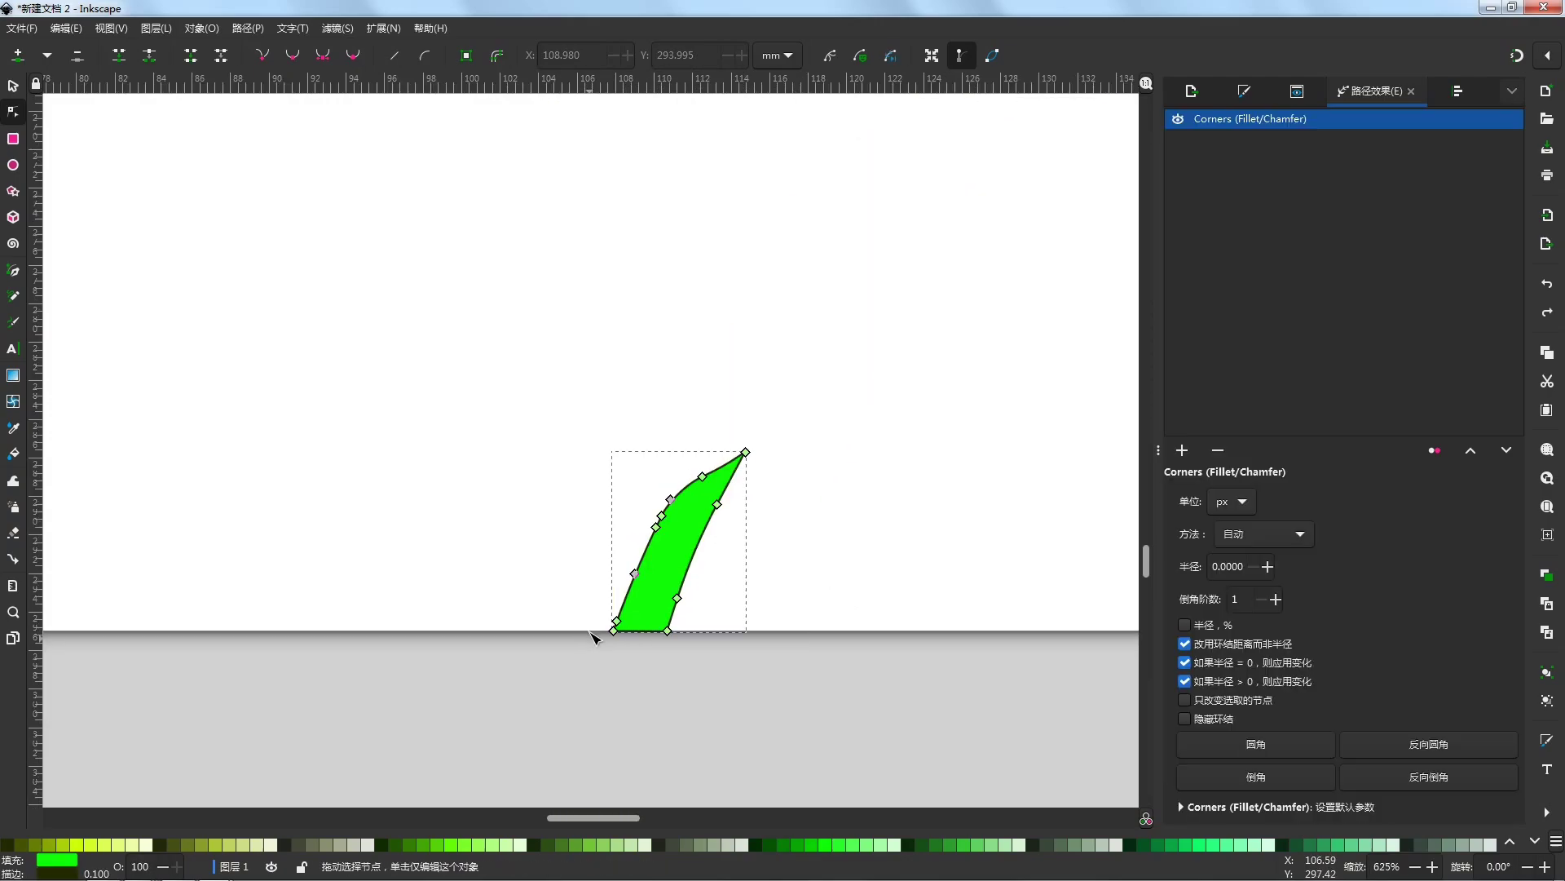
left_click(247, 28)
left_click(269, 49)
Step: Select the nodes of the blade's upper part and adjust the shape of its tip
left_click_drag(798, 390, 640, 538)
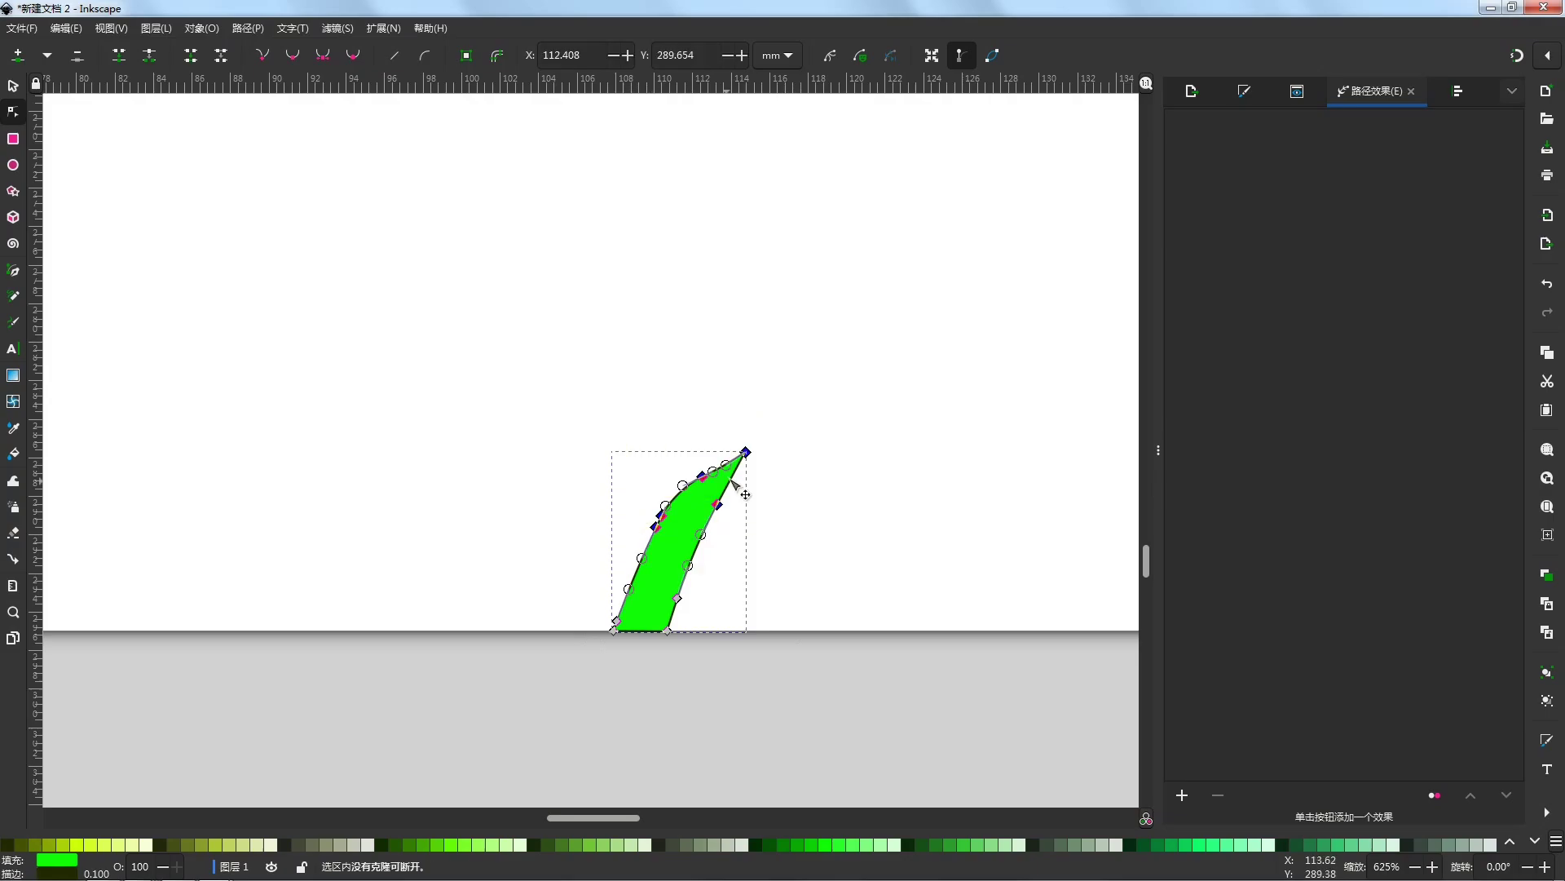
left_click_drag(703, 476, 693, 518)
left_click(818, 476)
left_click(818, 476)
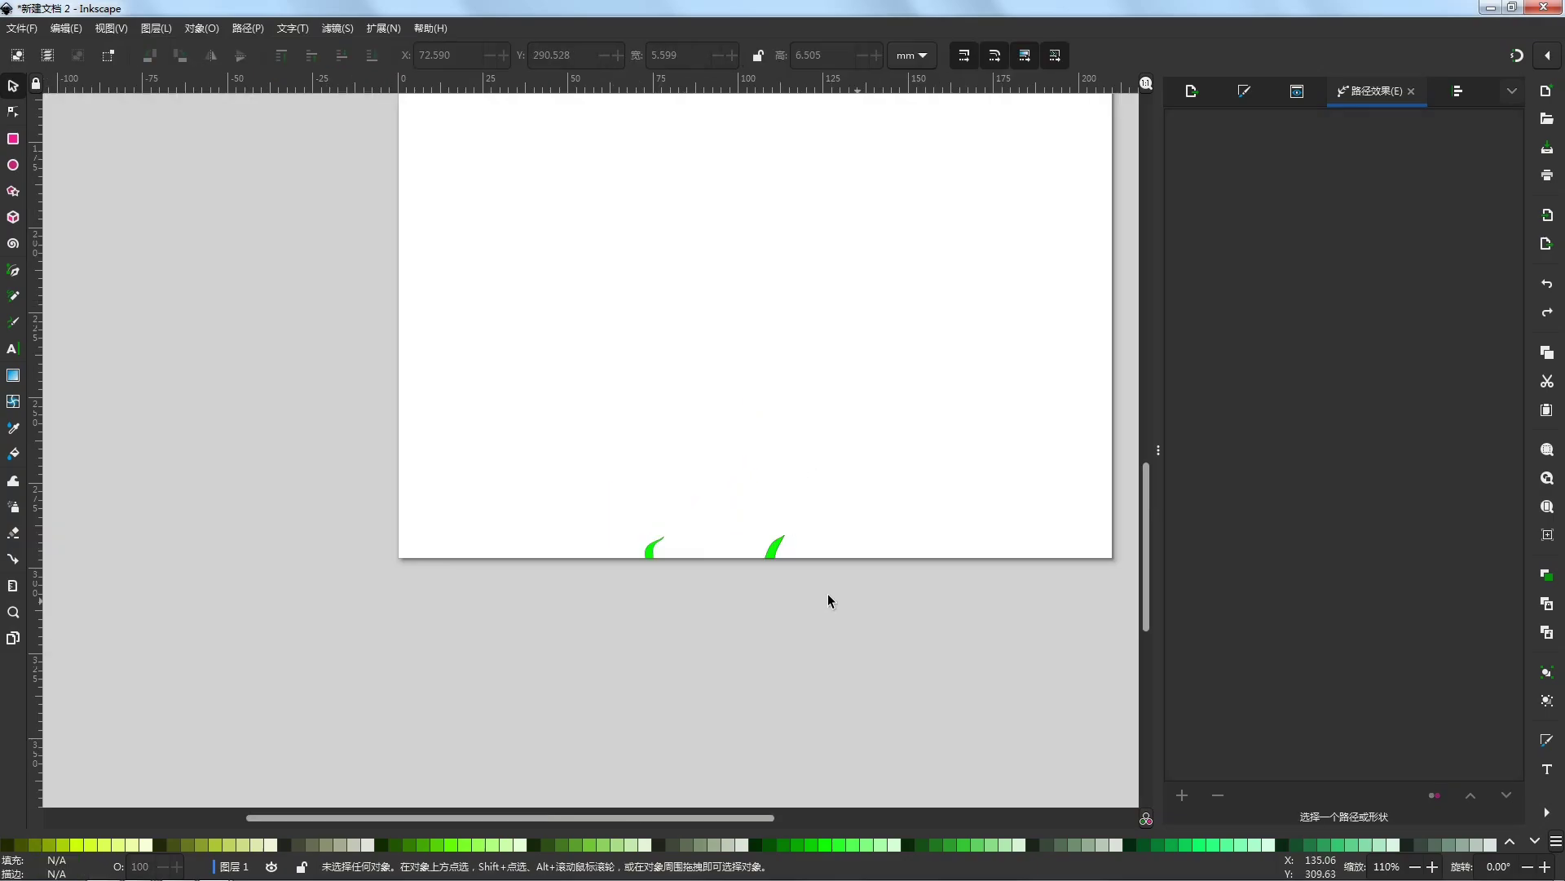
Step: Duplicate the thin curved blade, flip it horizontally, and place mirrored copies against the original and the wider blade
left_click(650, 546)
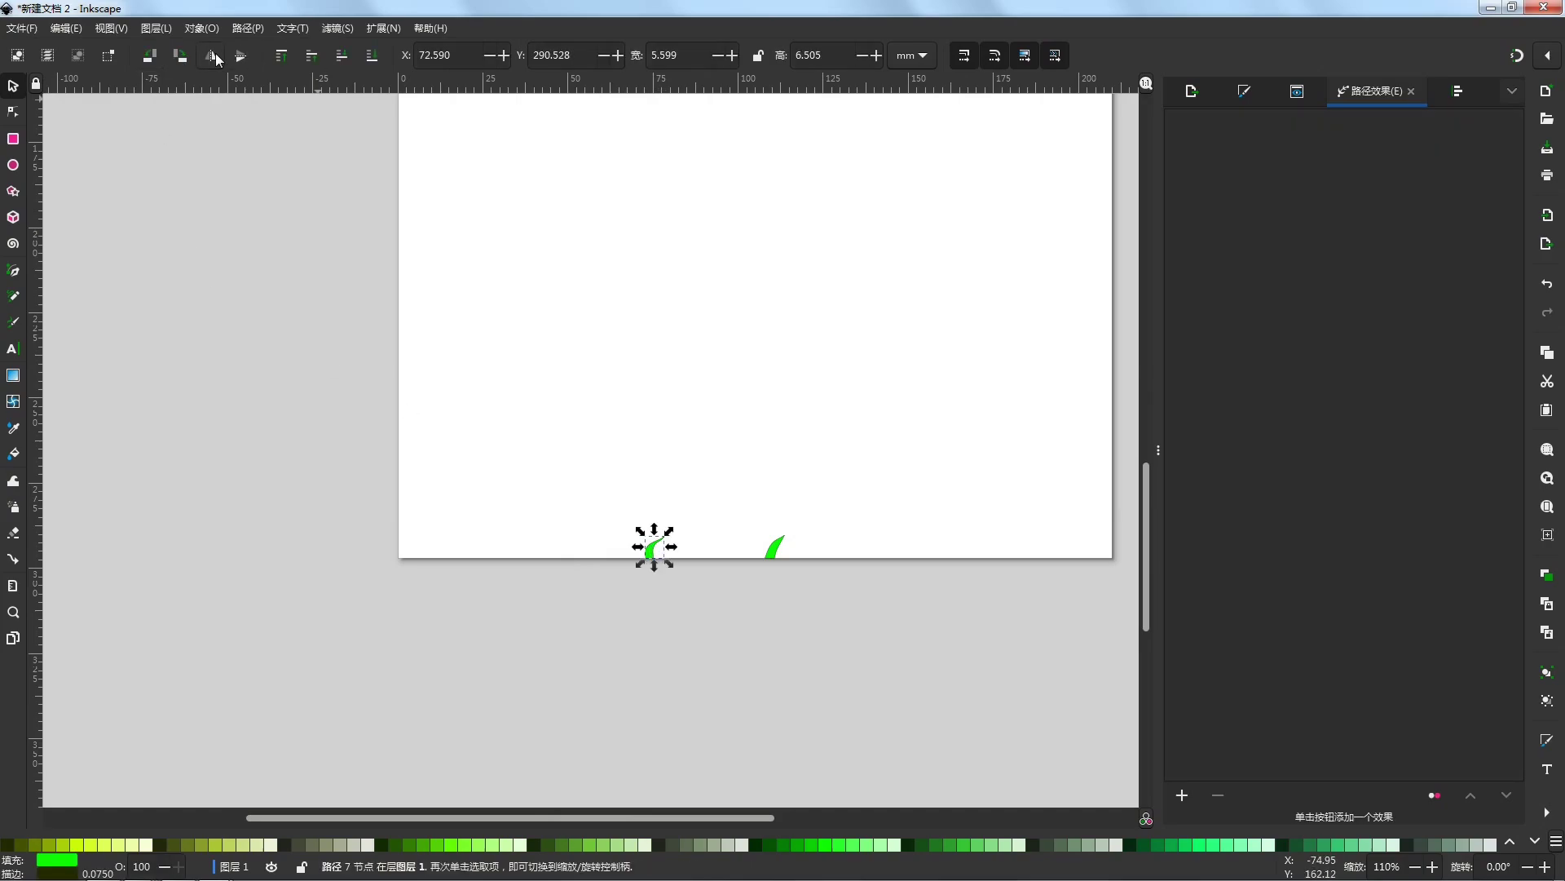
left_click_drag(659, 552, 770, 552)
left_click(819, 549)
scroll(786, 589, "up", 1)
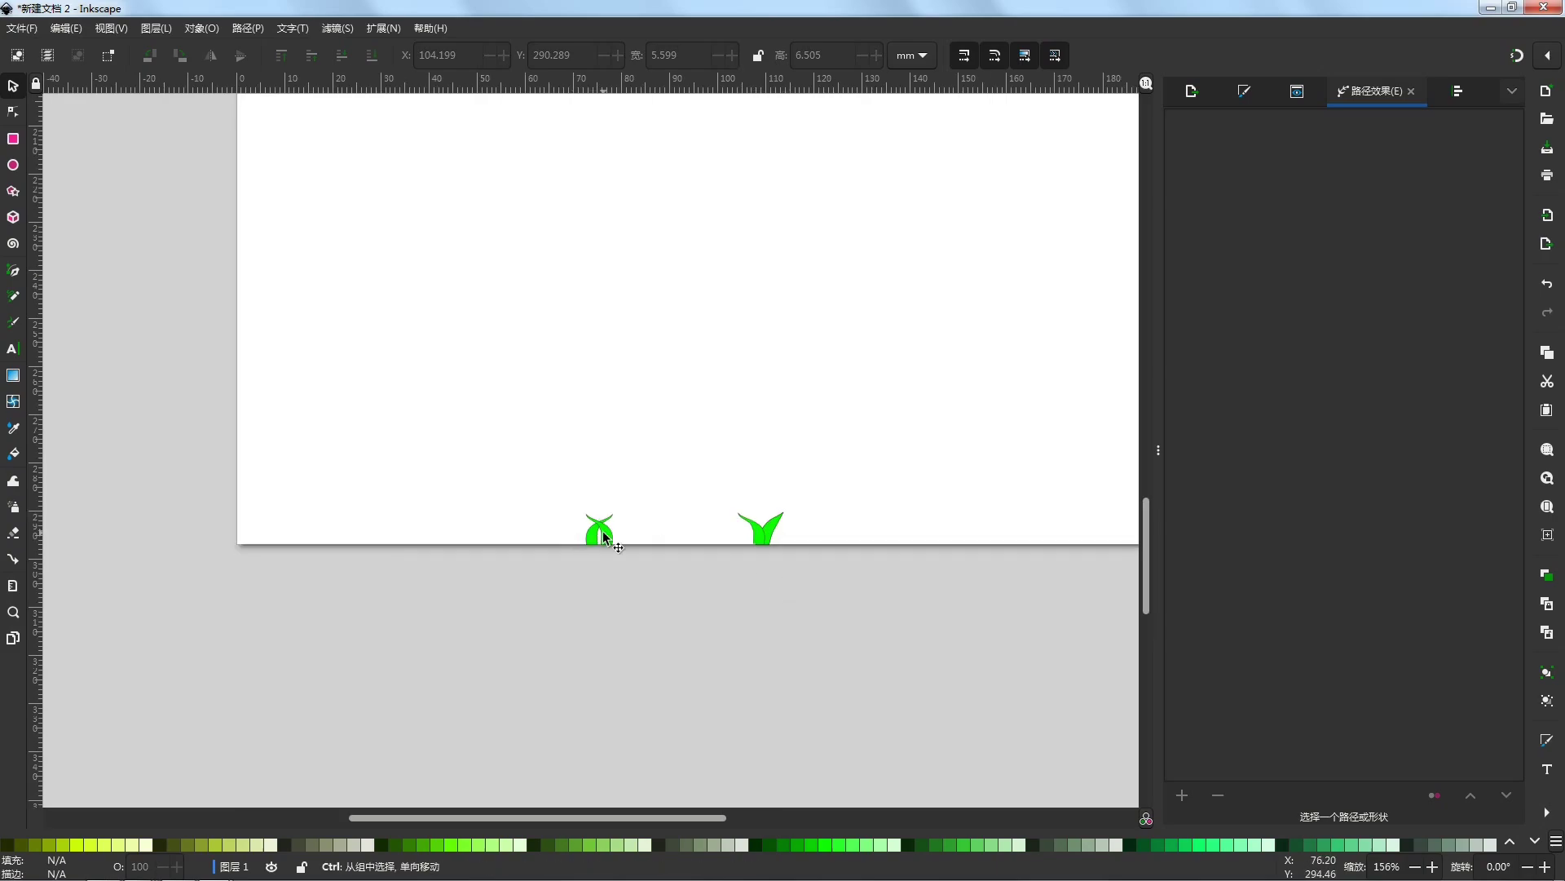
Step: Duplicate the mirrored blade pairs and spread the copies into a grass row along the page's bottom edge
left_click_drag(632, 496, 546, 590)
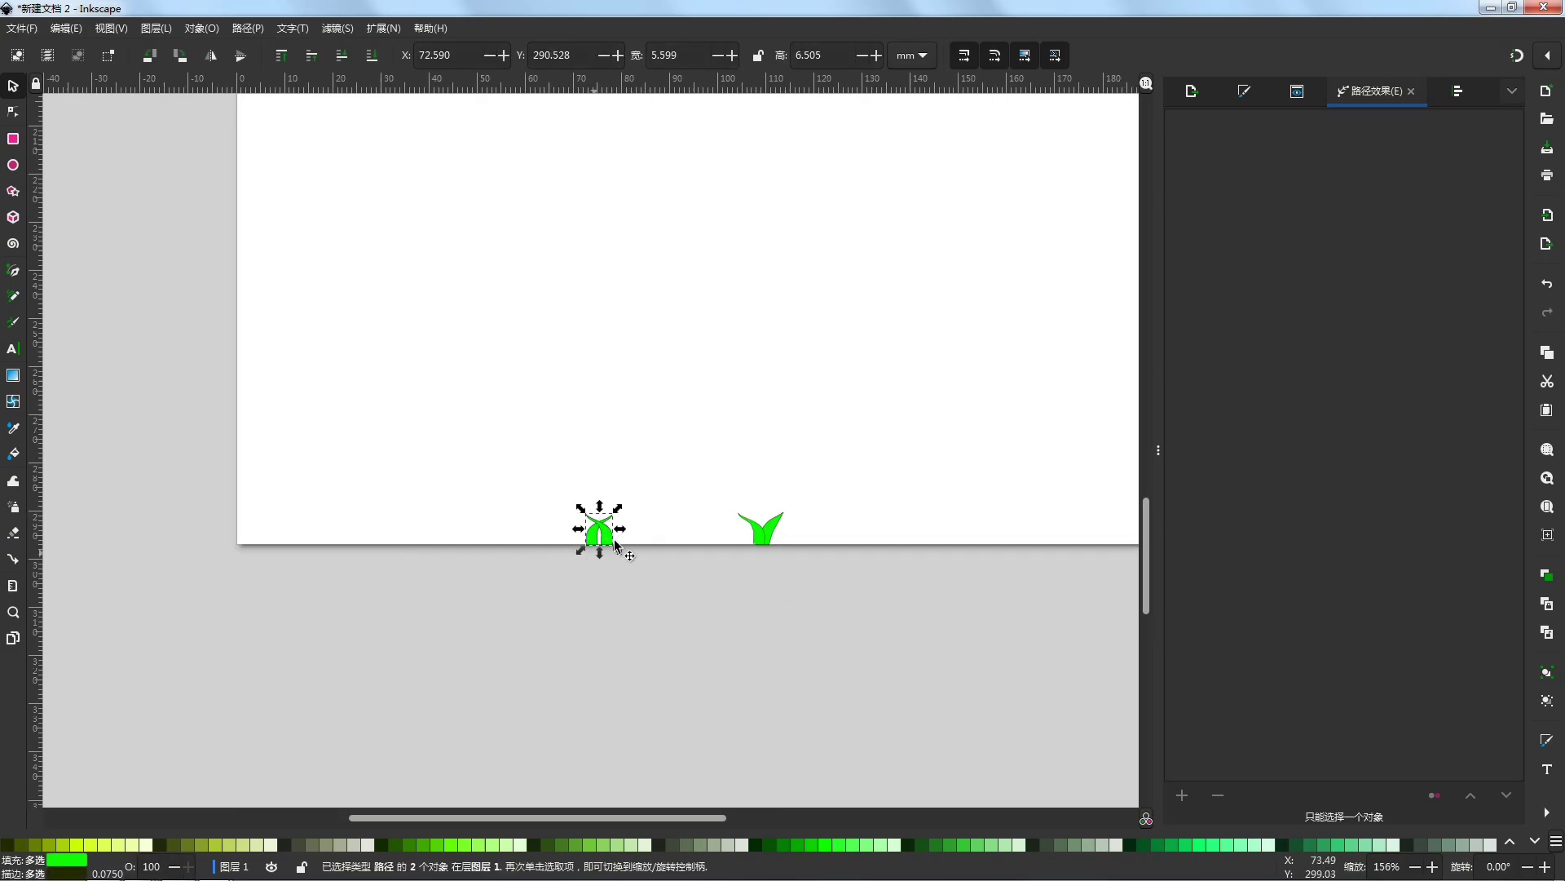
key("ctrl+d")
left_click_drag(606, 536, 723, 535)
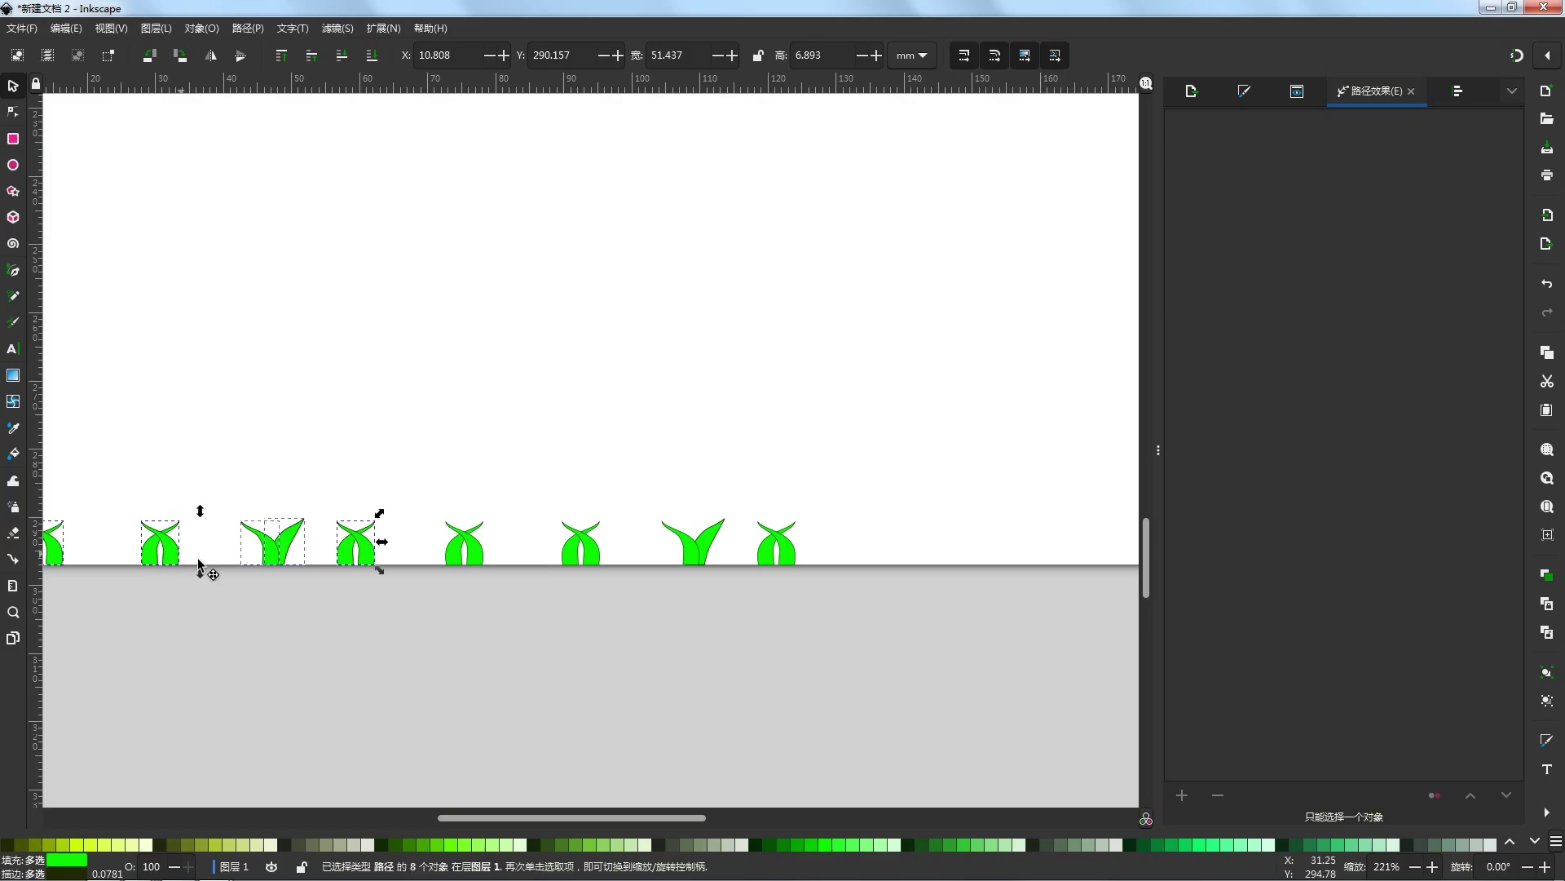
key("ctrl+d")
left_click_drag(199, 567, 1000, 583)
key("5")
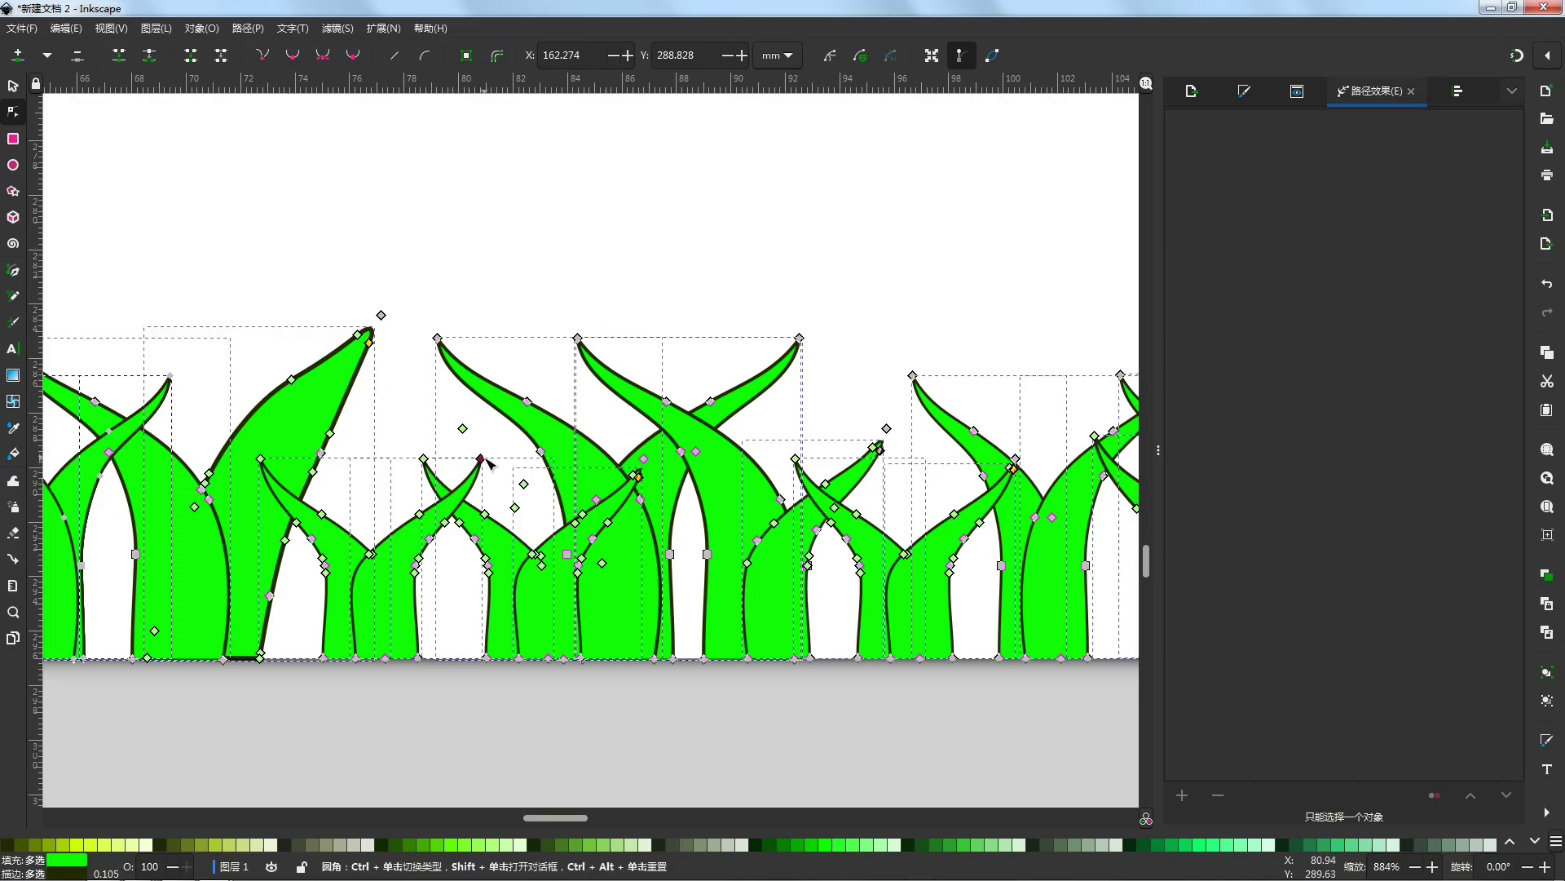
Step: Round the pointed tips of the shorter blades along the grass row, working towards the page's left edge
left_click(423, 459)
scroll(546, 457, "left", 15)
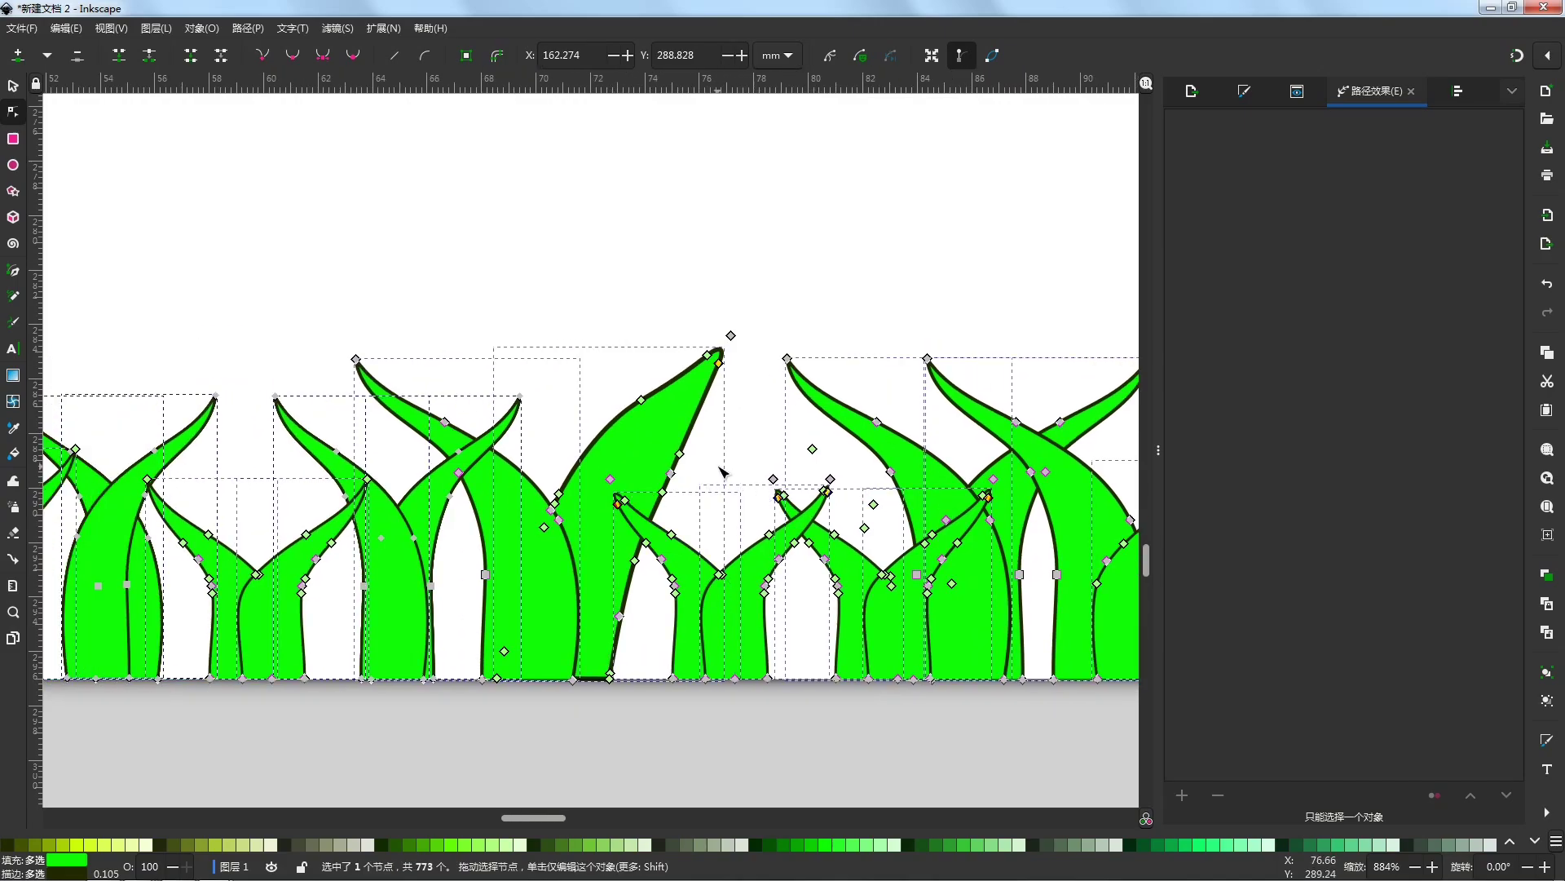
left_click_drag(457, 439, 1033, 471)
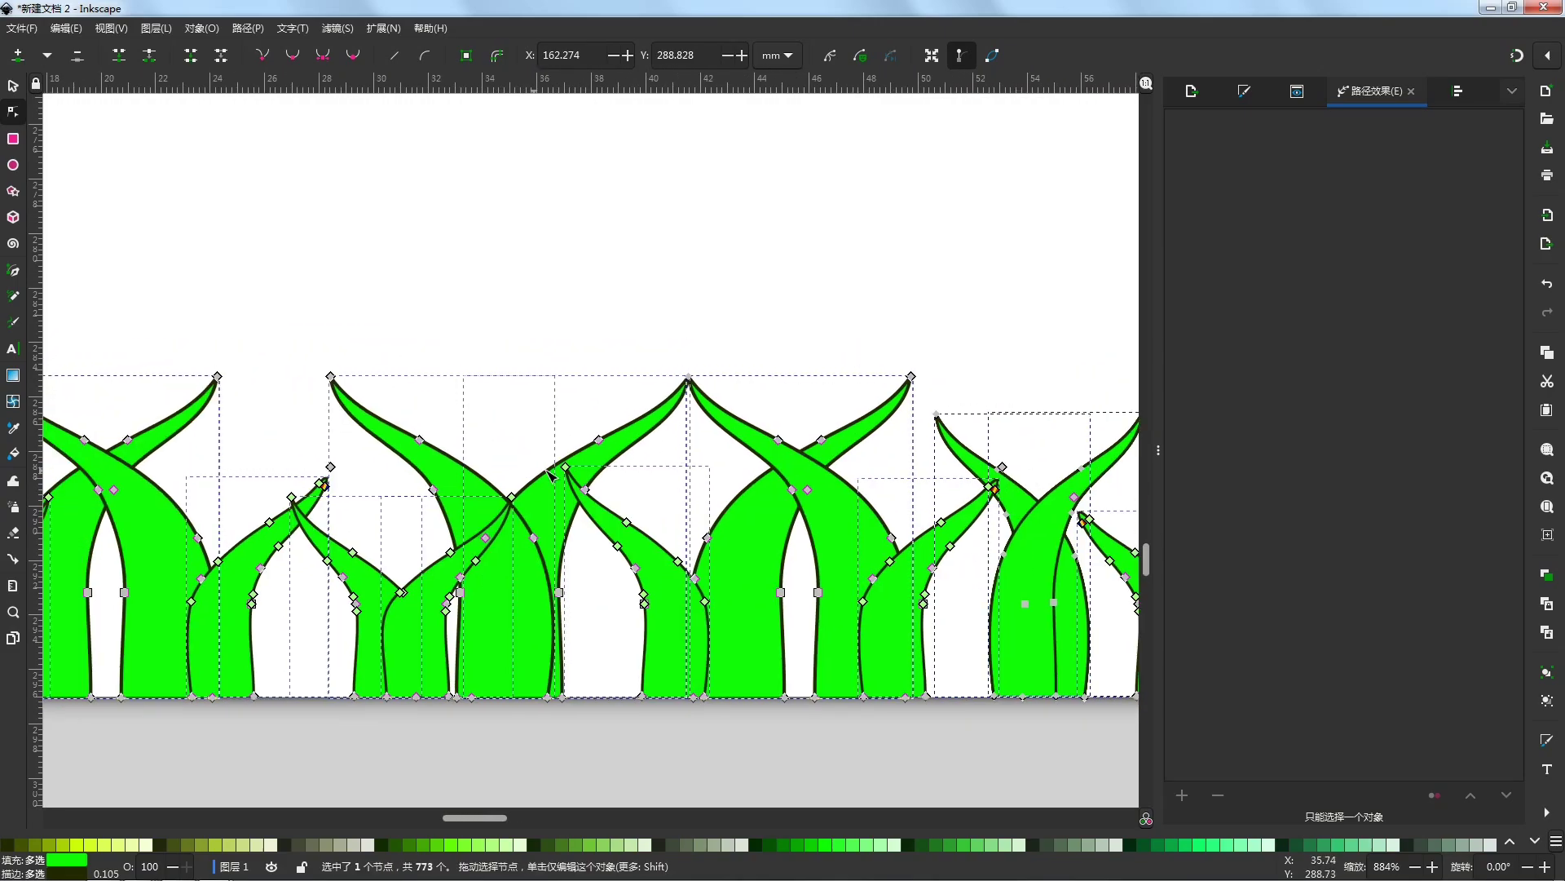
scroll(650, 463, "left", 14)
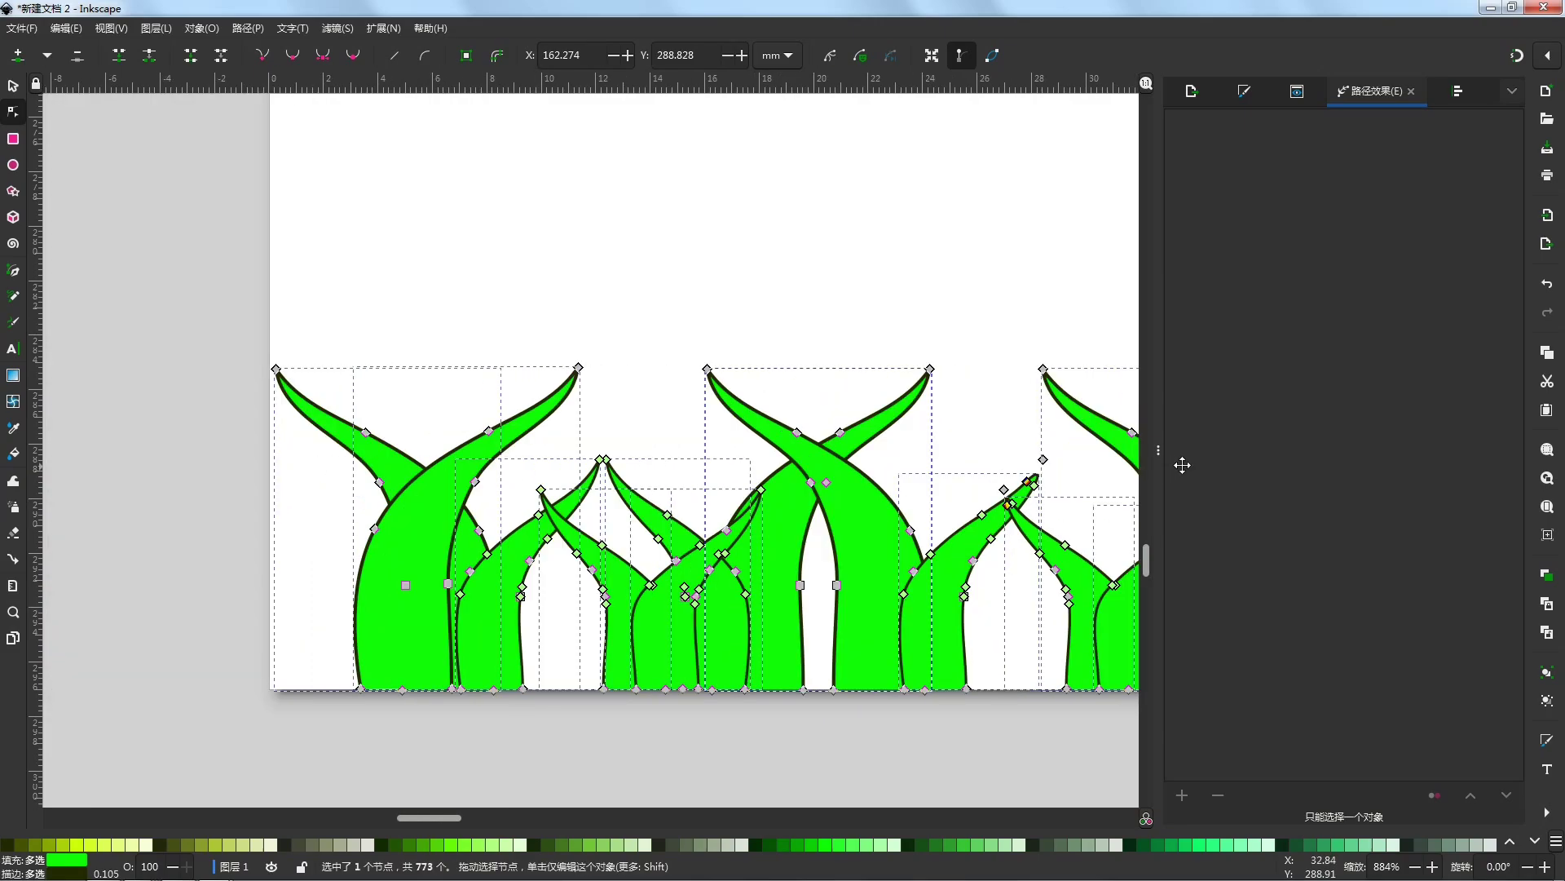
left_click_drag(639, 455, 578, 500)
left_click_drag(793, 486, 790, 499)
scroll(716, 479, "down", 1)
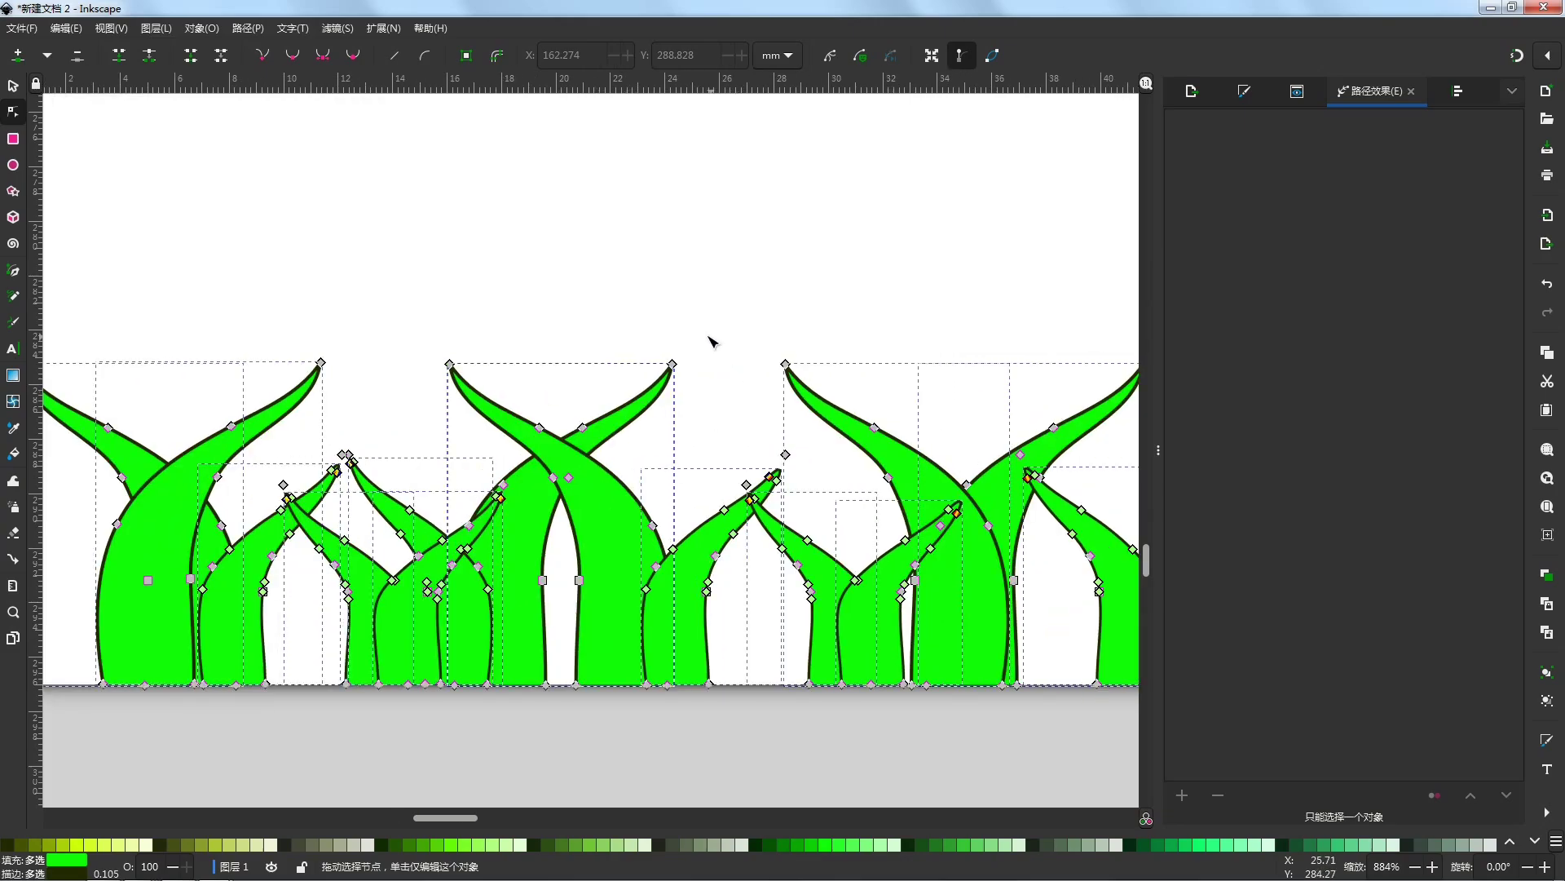
left_click(709, 339)
scroll(587, 351, "down", 4)
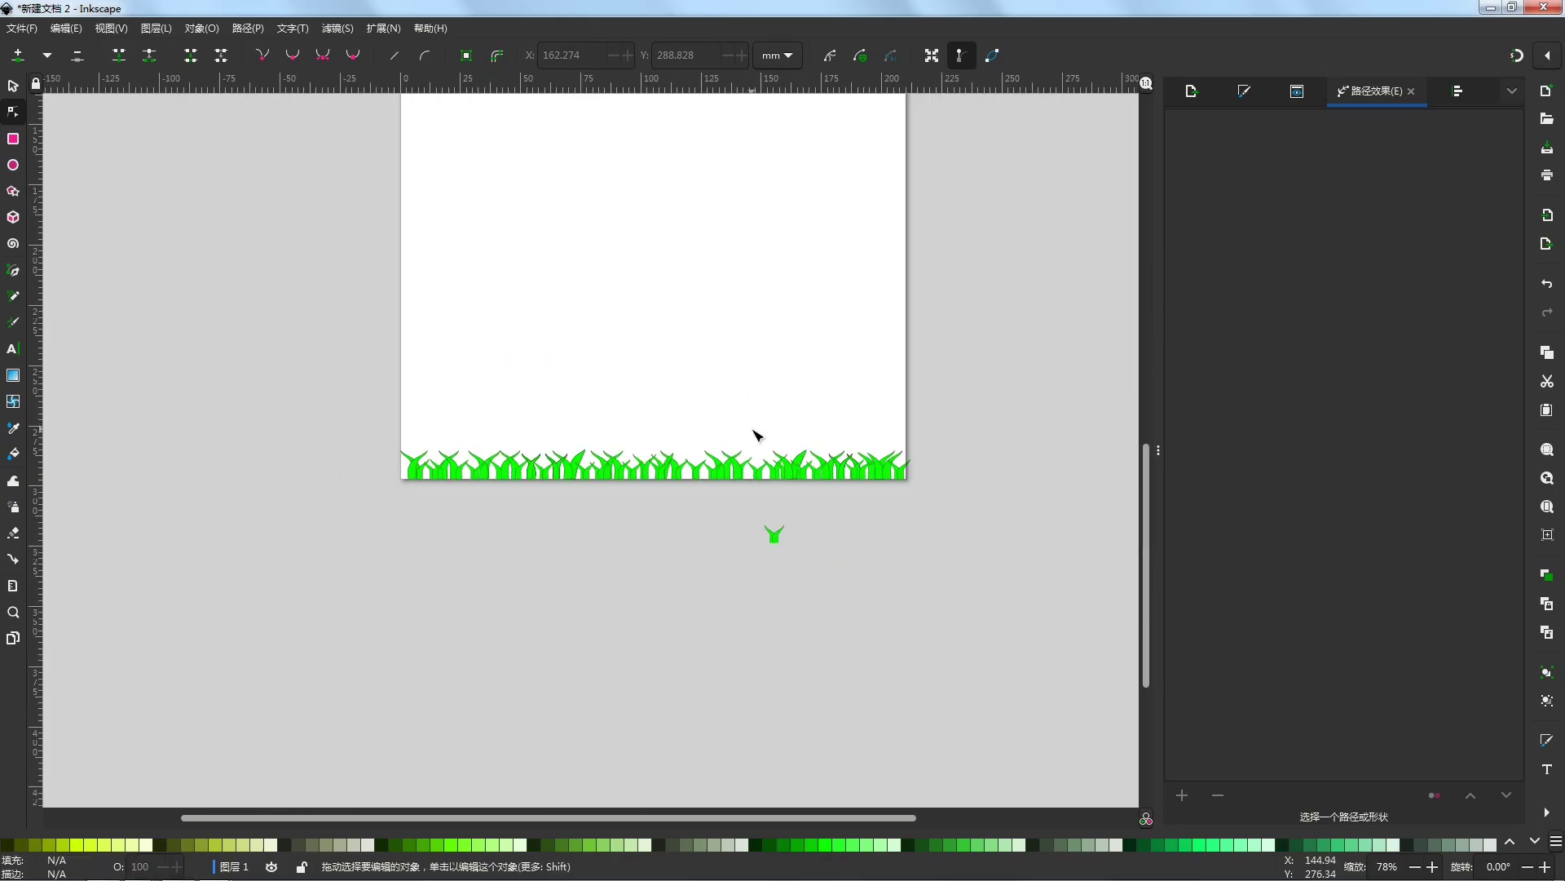
Step: Draw a small pink freehand flower above a low pair of grass blades
scroll(744, 493, "up", 3)
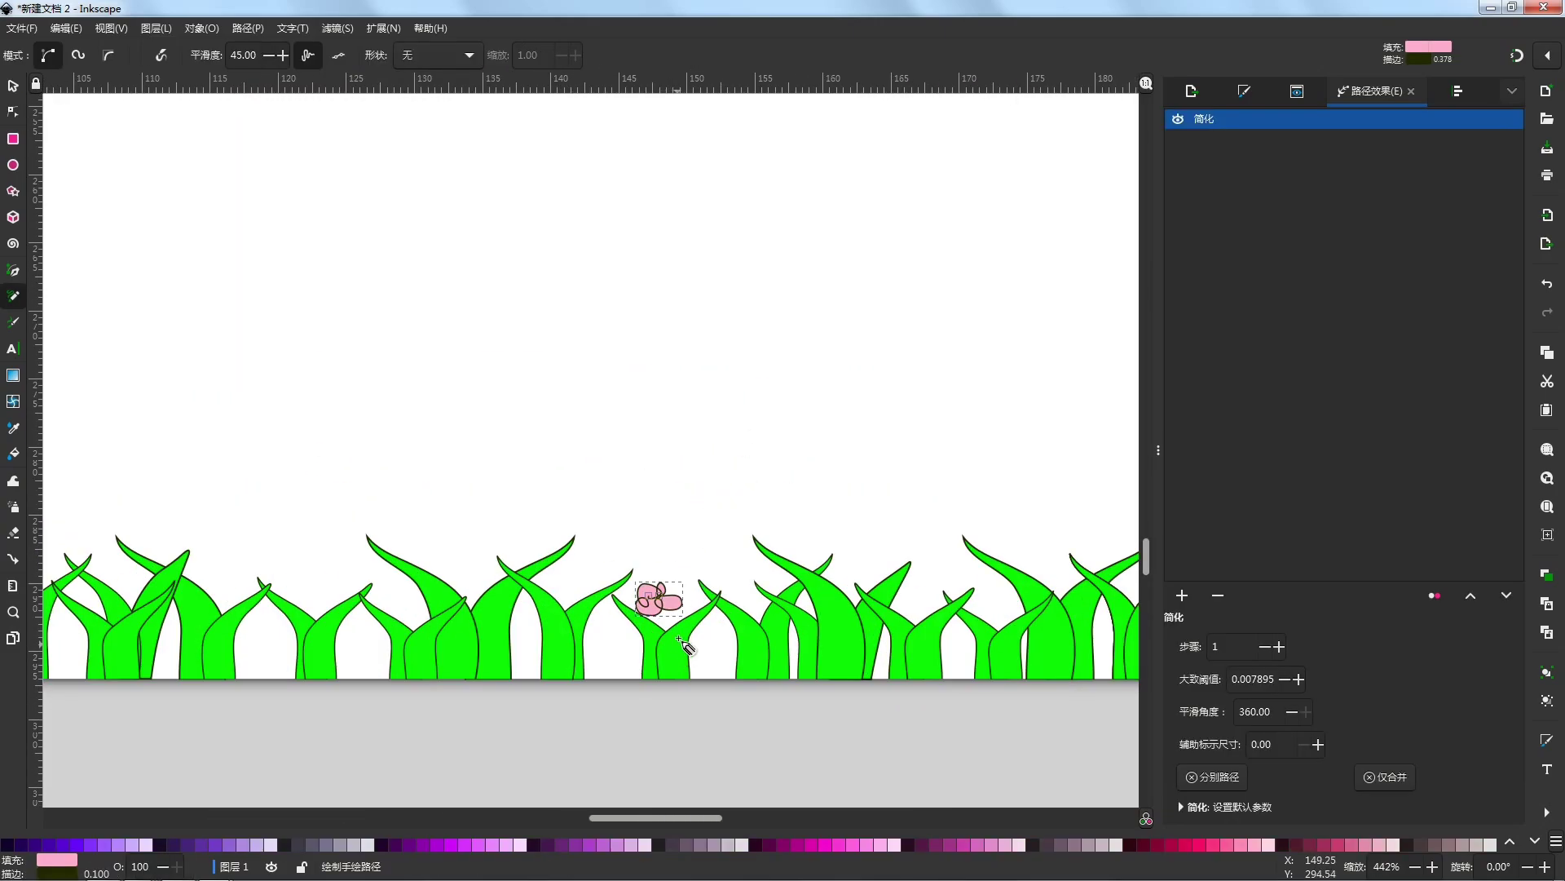
scroll(889, 603, "up", 2)
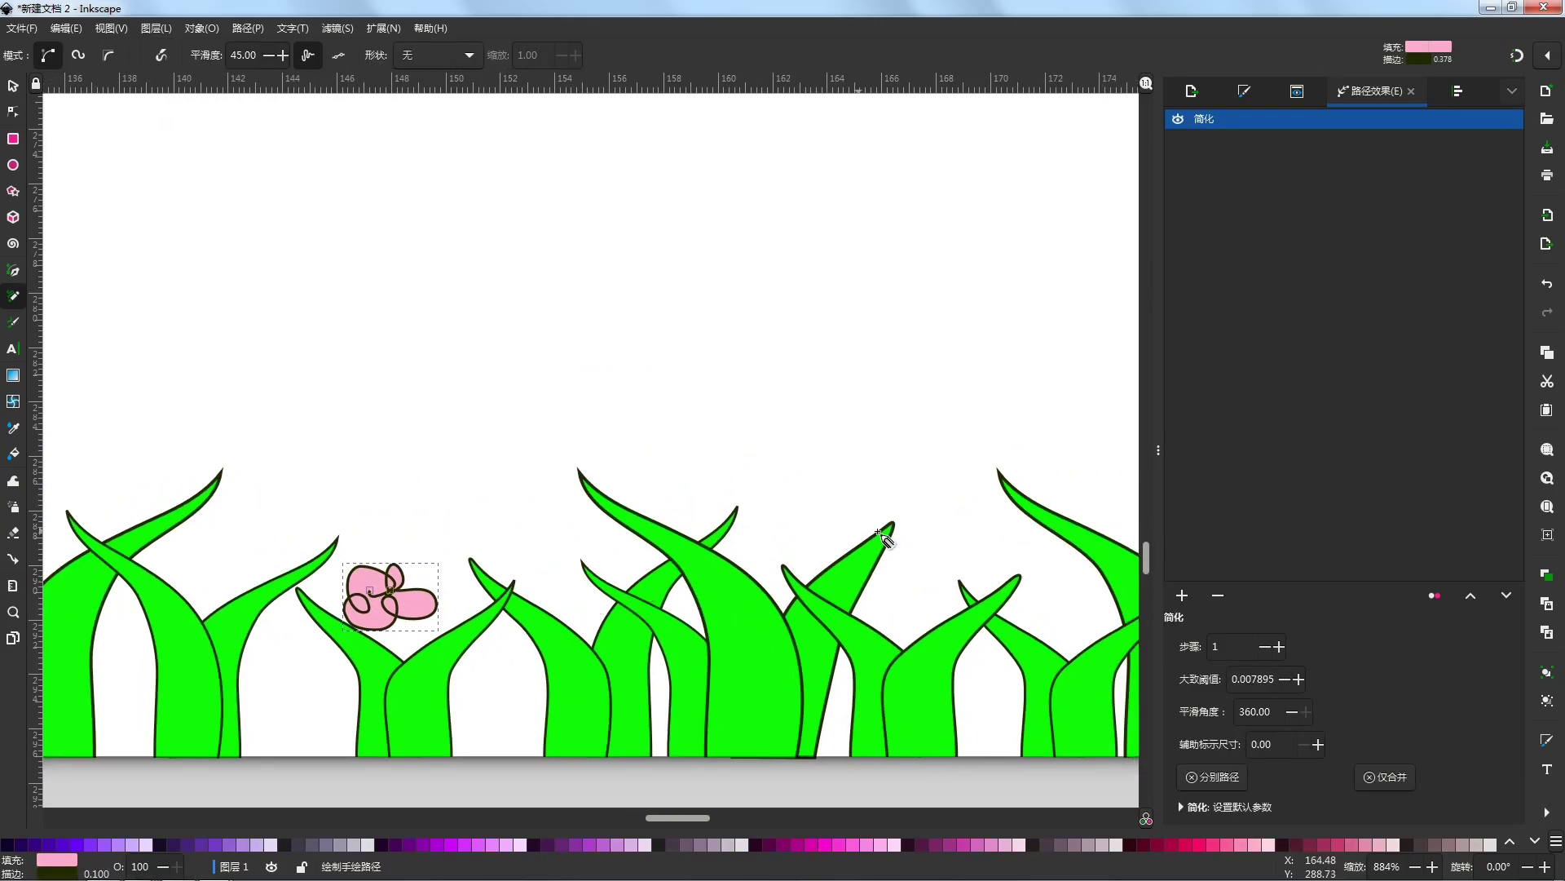
Step: Try drawing further pink freehand flowers among the grass blades, and delete them
key("Escape")
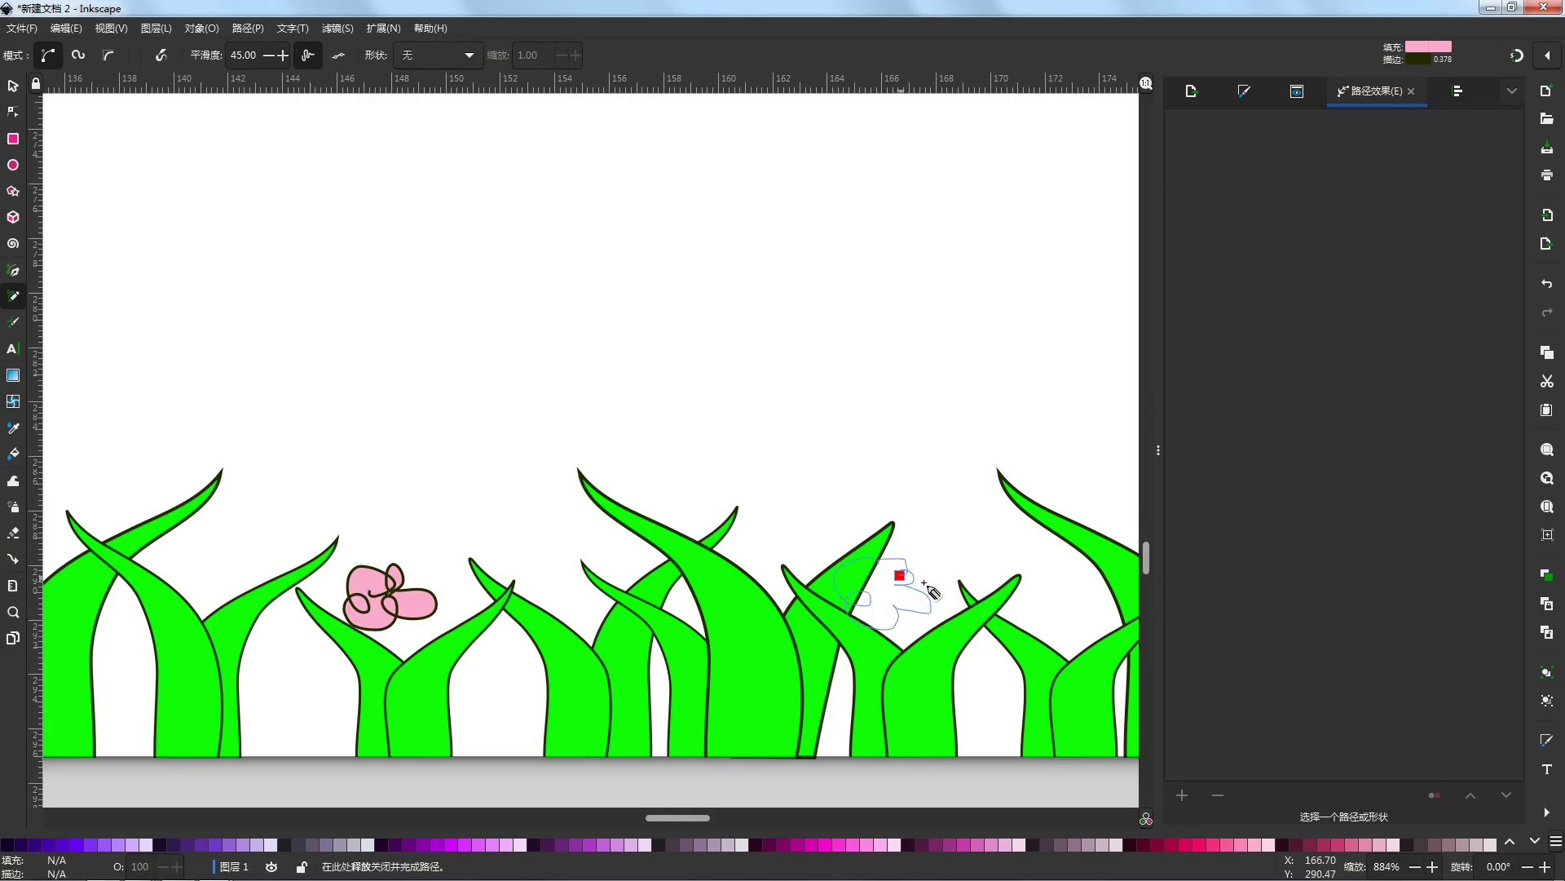
left_click_drag(924, 582, 900, 575)
scroll(890, 548, "down", 5)
scroll(741, 551, "up", 3)
mouse_move(637, 572)
left_mouse_down()
mouse_move(631, 587)
mouse_move(652, 579)
left_mouse_up()
scroll(628, 614, "down", 4)
scroll(744, 551, "up", 3)
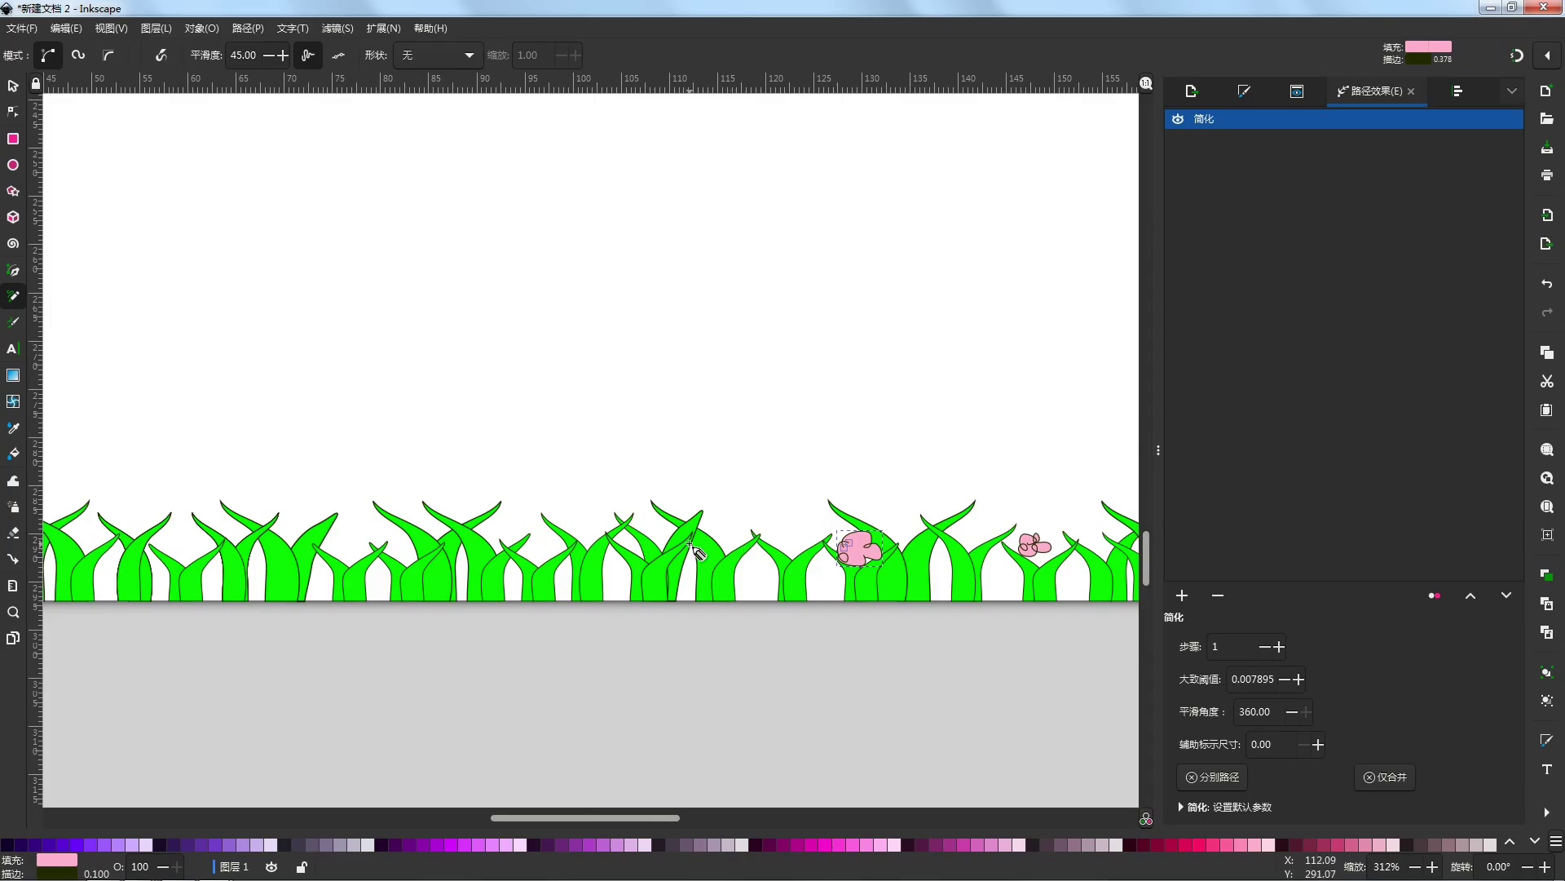
scroll(690, 544, "down", 3)
key("Delete")
Step: Duplicate the small pink flower and place copies among the neighbouring grass blades
key("s")
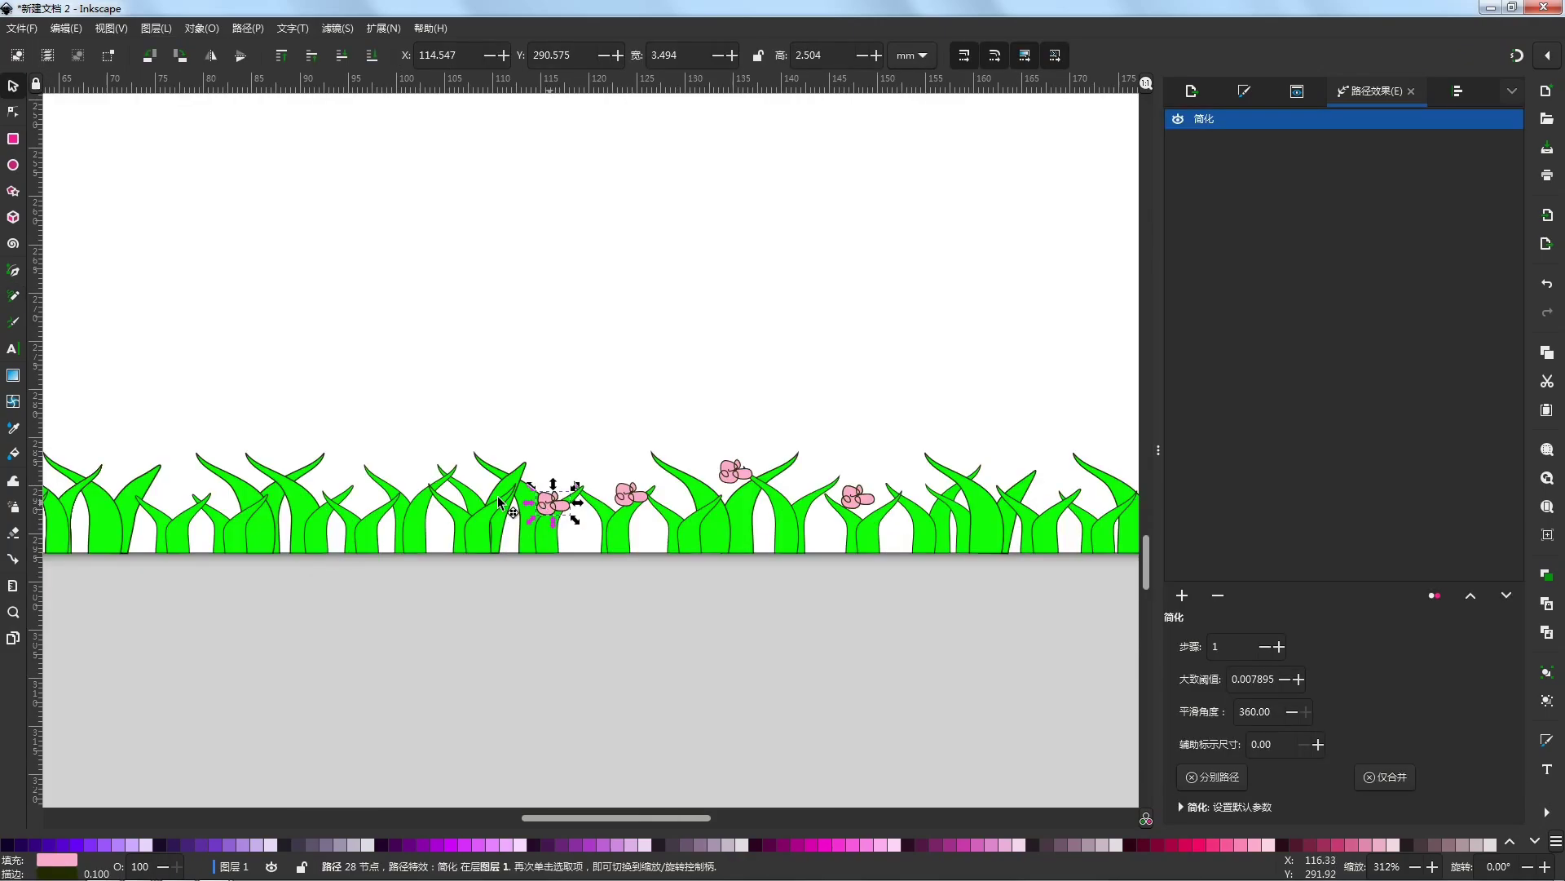
left_click_drag(497, 503, 927, 496)
key("ctrl+d")
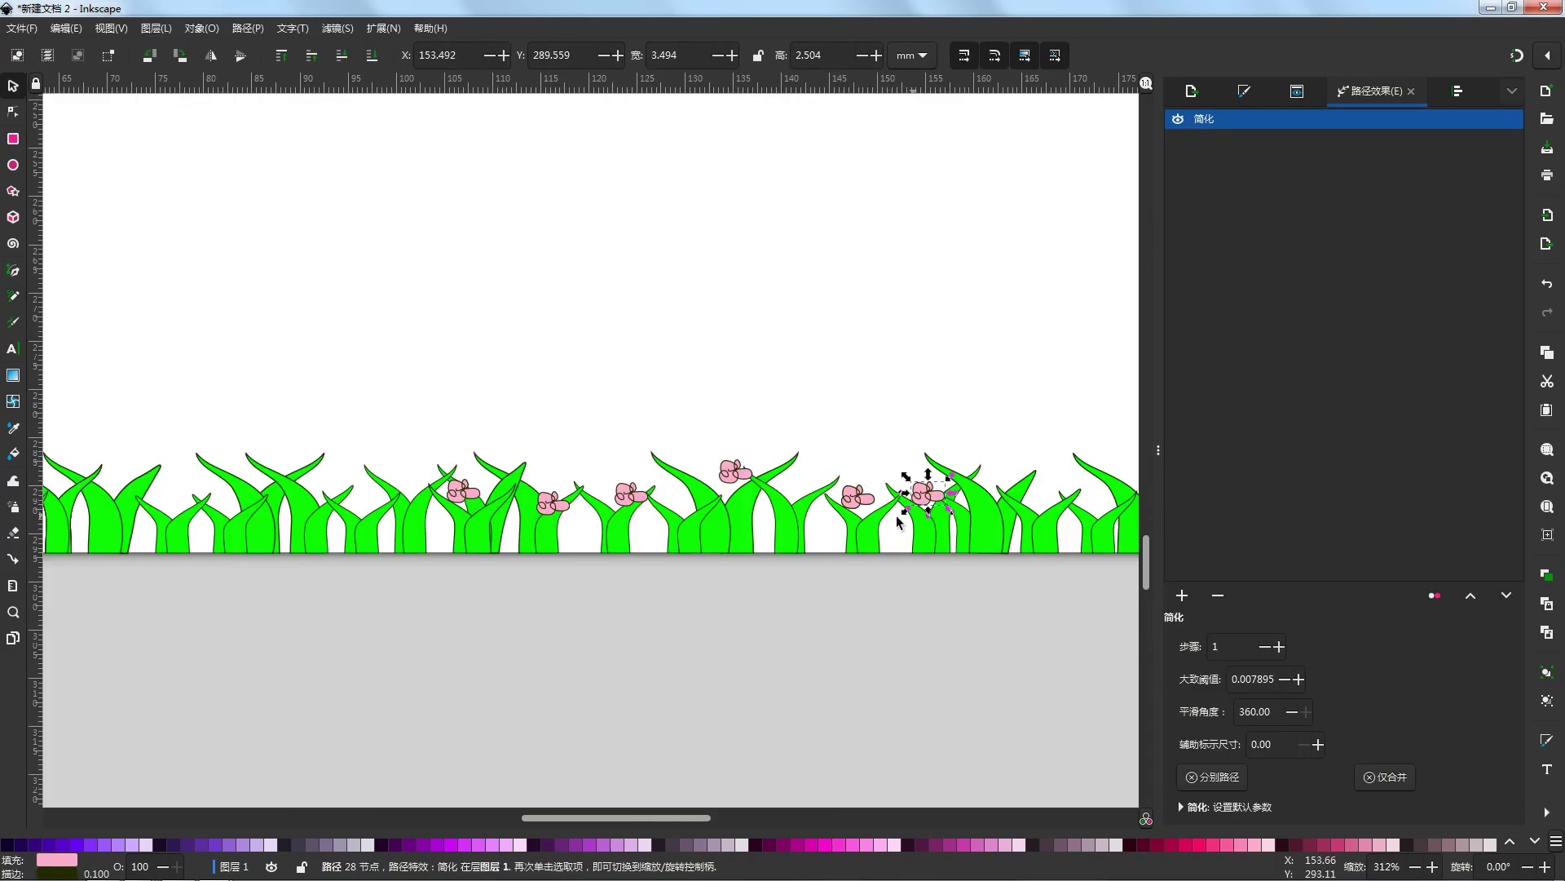
left_click_drag(808, 391, 903, 502)
Step: Duplicate the flowers across the rest of the grass row and delete the stray piece outside it
scroll(672, 456, "down", 2)
key("ctrl+a")
key("ctrl+d")
scroll(842, 606, "down", 2)
left_click_drag(804, 605, 867, 608)
key("ctrl+d")
left_click_drag(907, 560, 359, 589)
left_click(531, 609)
key("Delete")
scroll(799, 715, "down", 1)
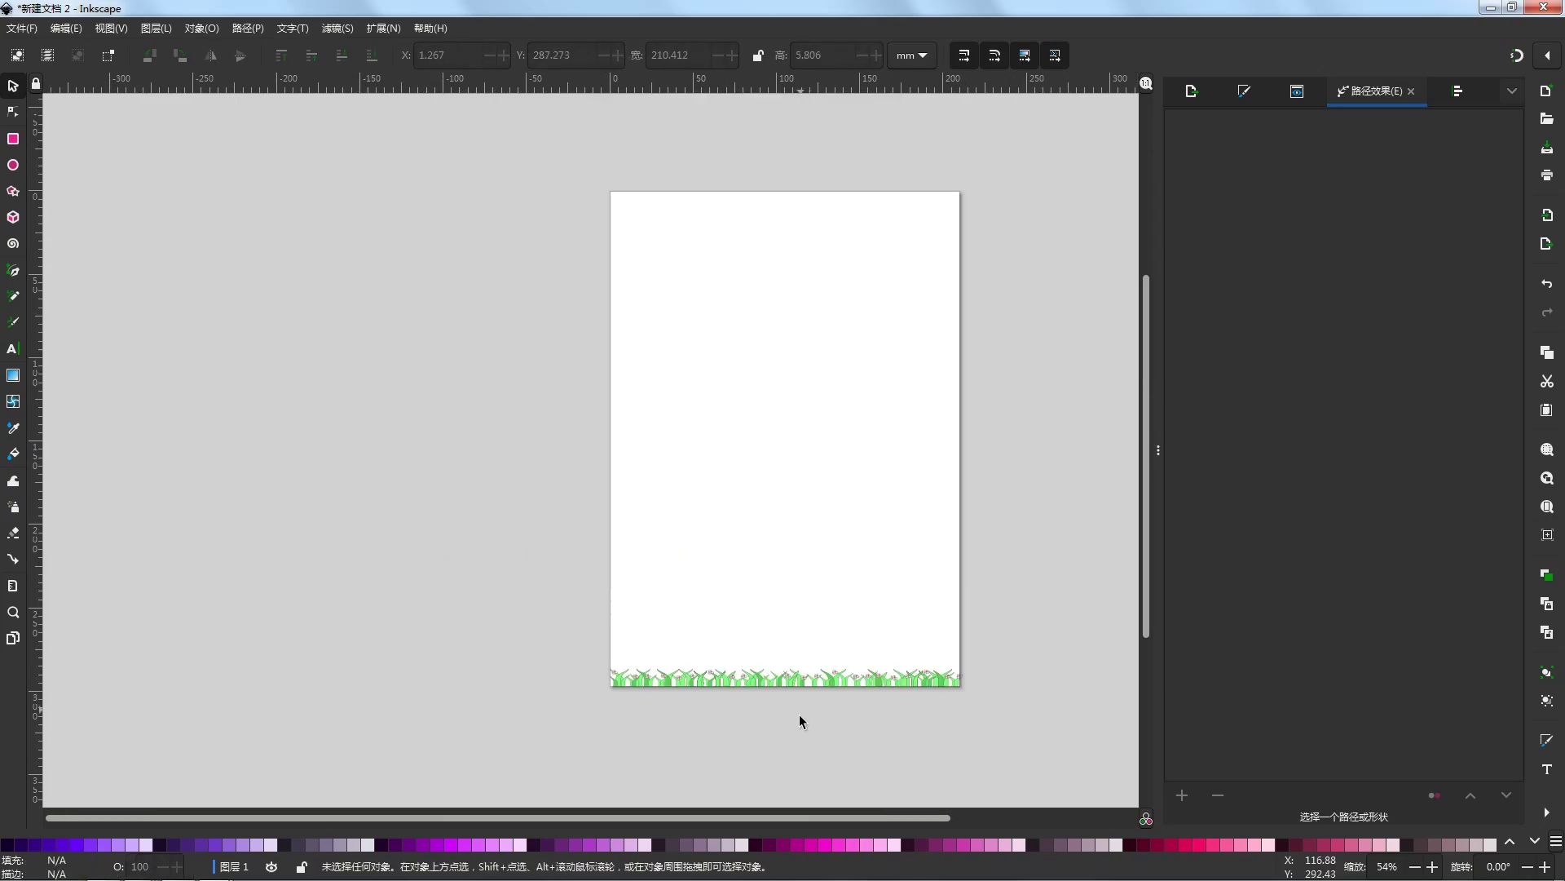
Step: Place a copy of a flowered grass section about 45 mm wide above the right part of the grass row
scroll(615, 647, "up", 3)
left_click_drag(726, 614, 780, 511)
scroll(782, 514, "down", 2)
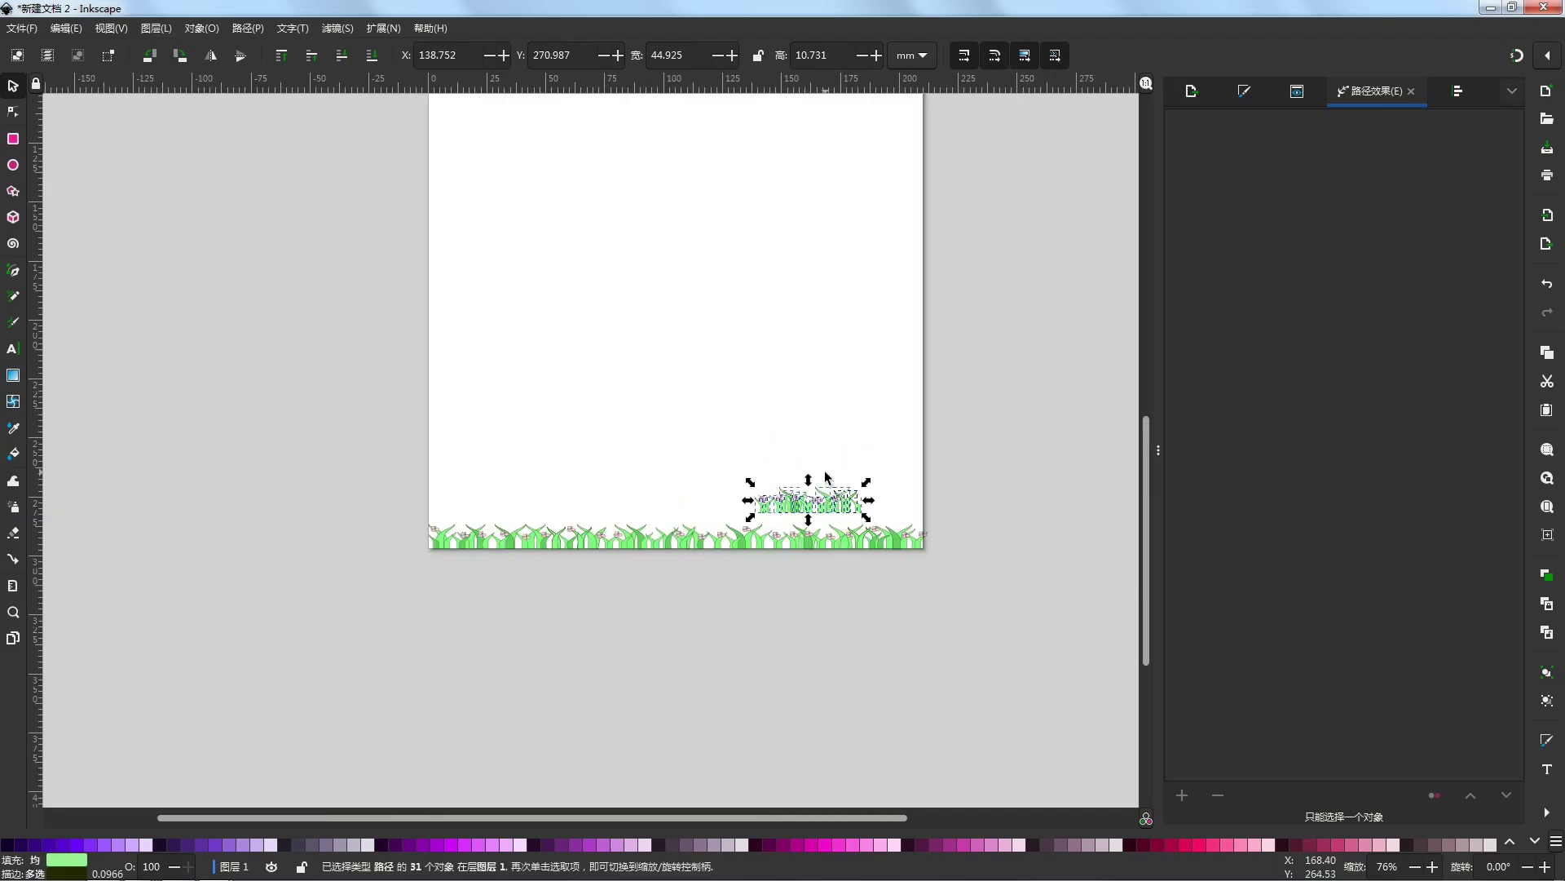
Step: Draw a light green ground rectangle about 211 by 100 mm behind the grass, across the lower part of the page
scroll(820, 561, "up", 2)
scroll(817, 559, "down", 1)
scroll(781, 679, "down", 2)
left_click(276, 331)
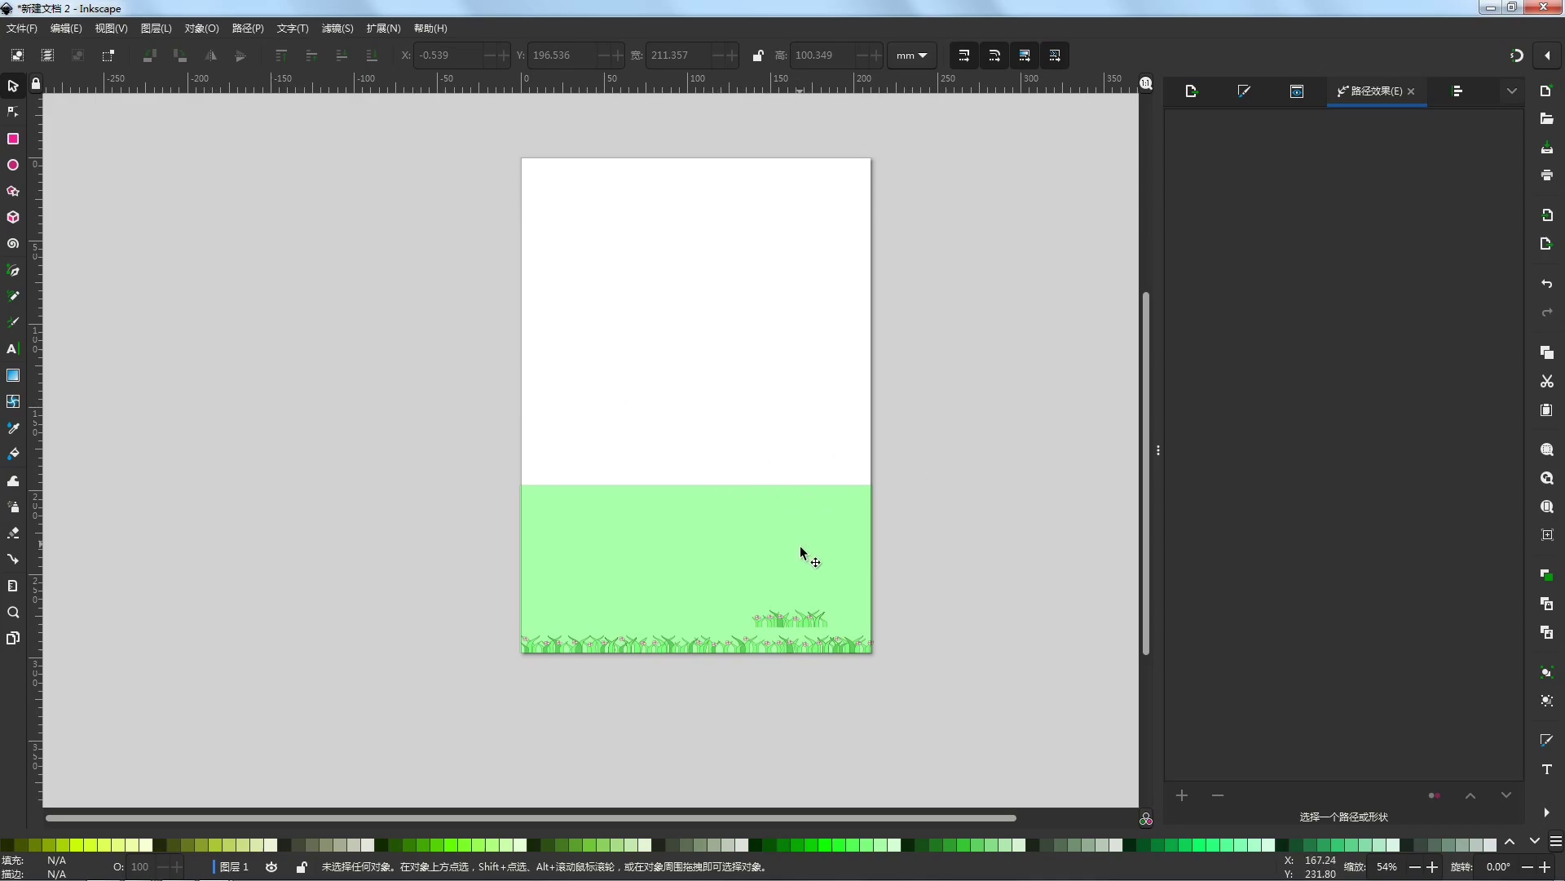
Step: Try the paler green fill #D5FFD5 on the ground rectangle and restore its former light green
scroll(737, 559, "up", 2)
scroll(723, 433, "down", 1)
left_click(723, 433)
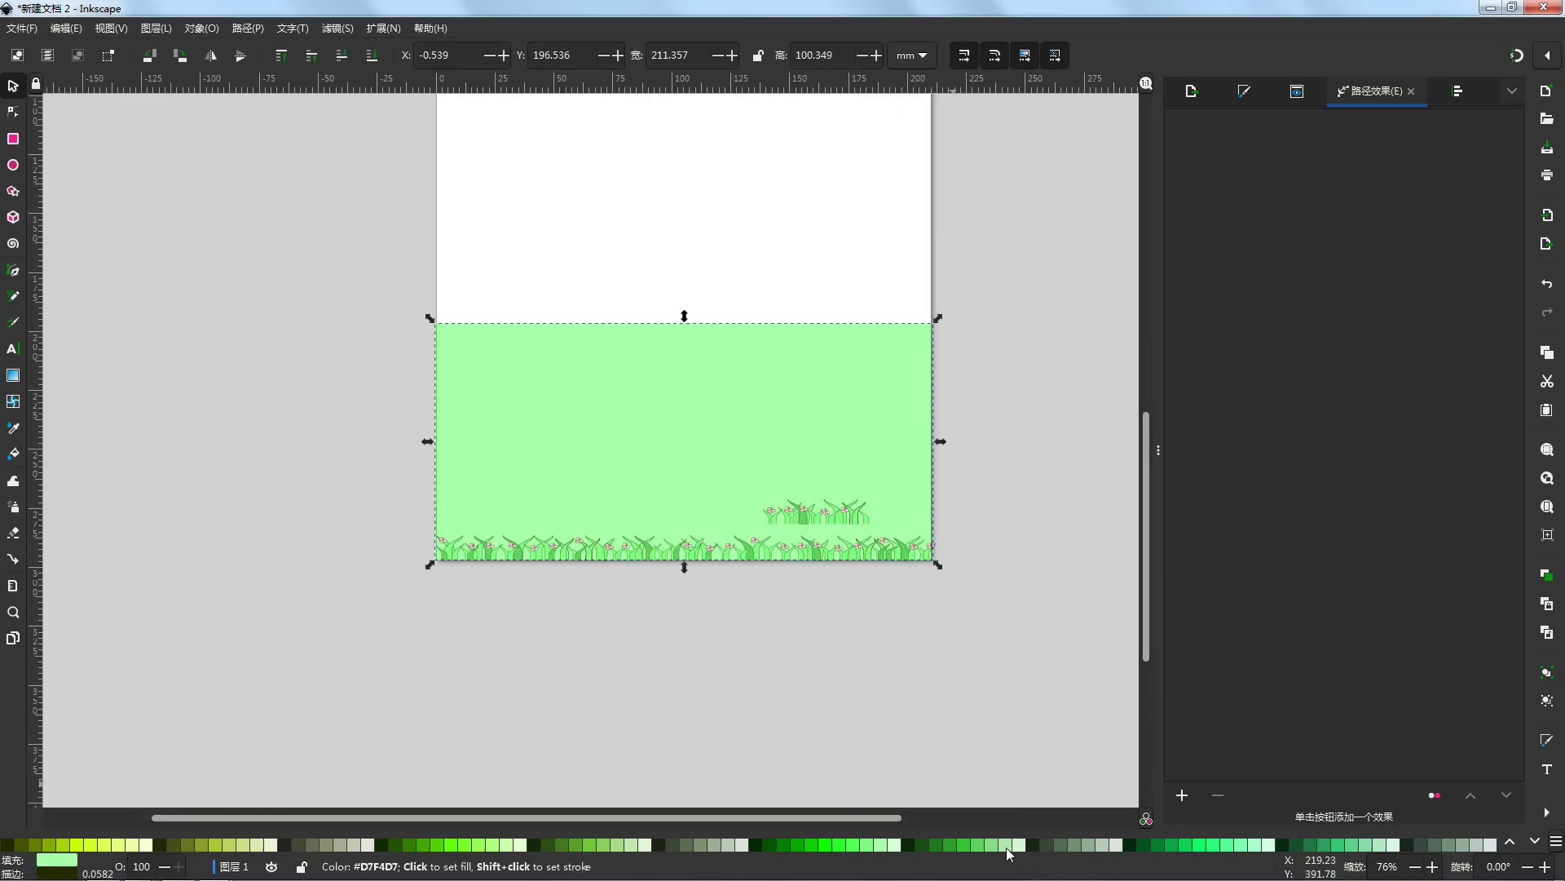
left_click(1018, 845)
left_click(896, 845)
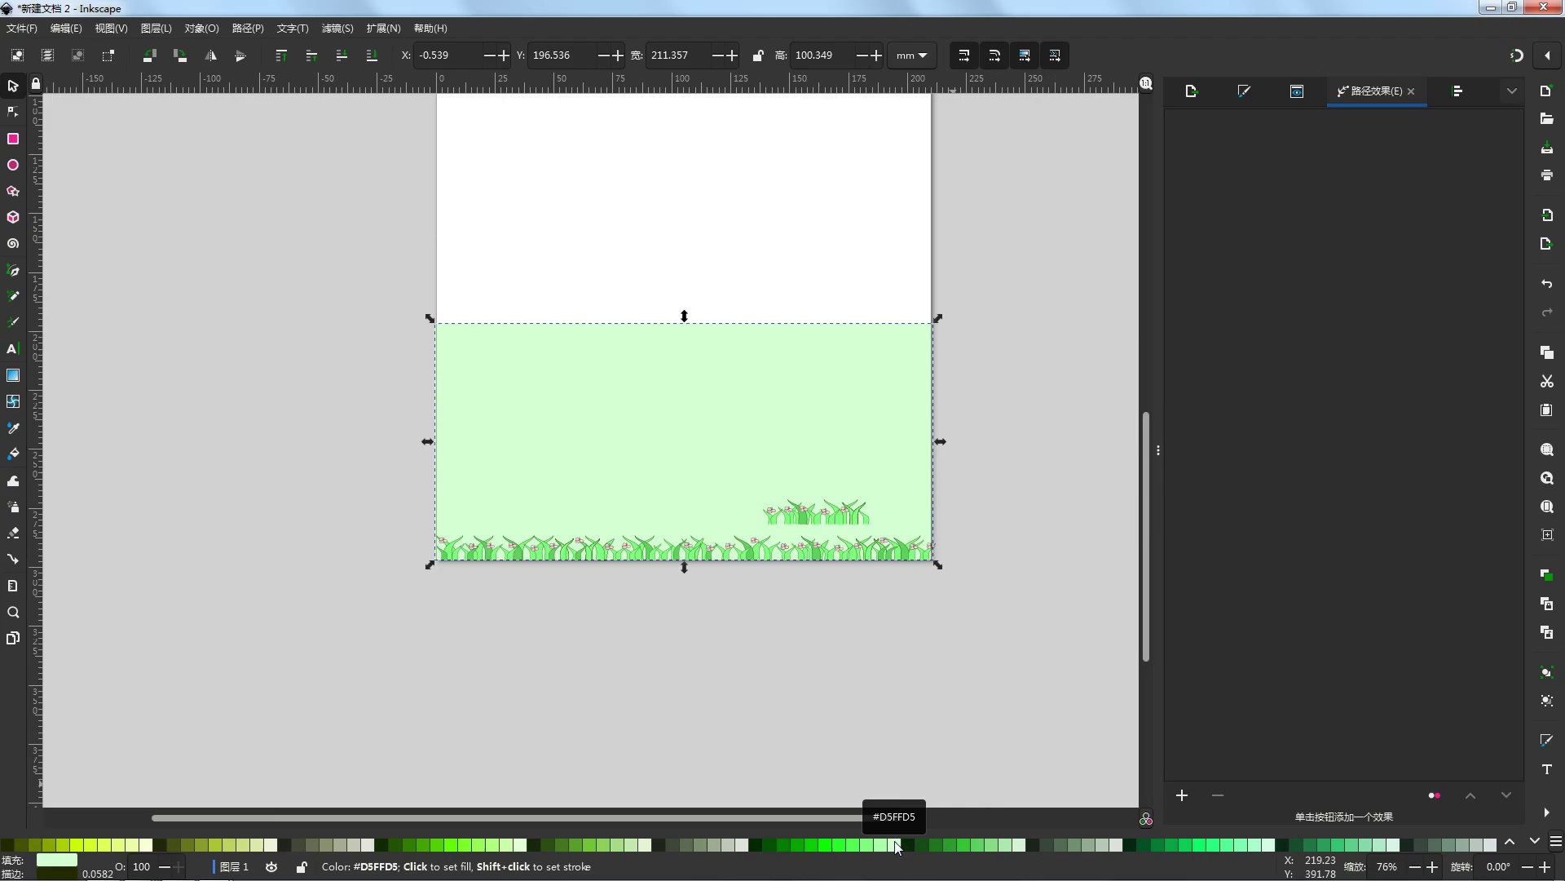
left_click(893, 848)
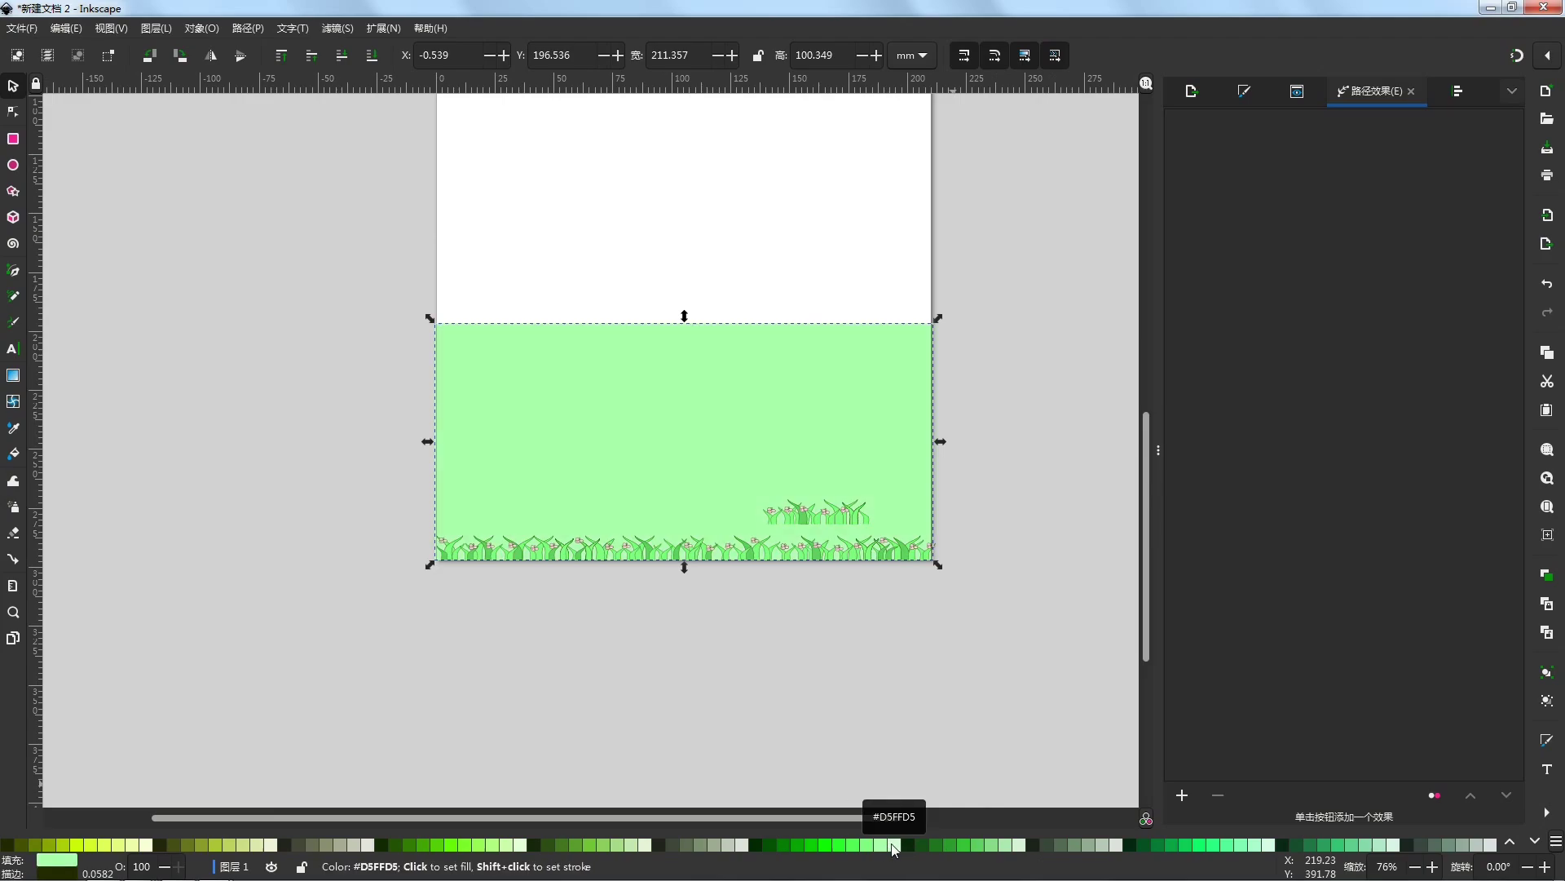
Step: Compare the ground rectangle with the paler fill #D5FFD5 again and set it back to #AAFFAA
left_click(894, 850)
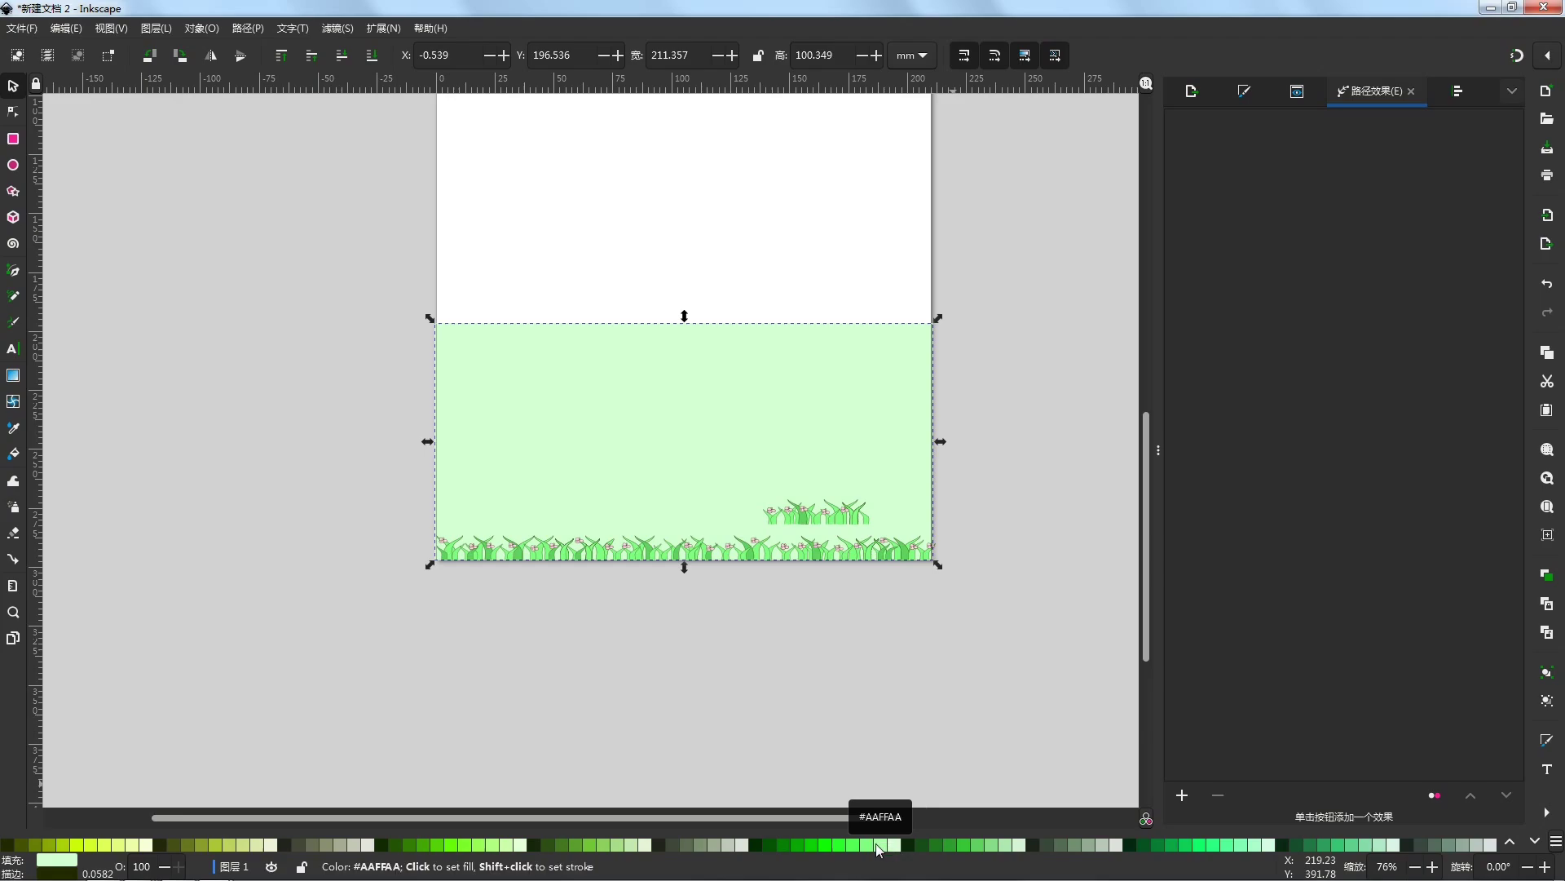
left_click(875, 843)
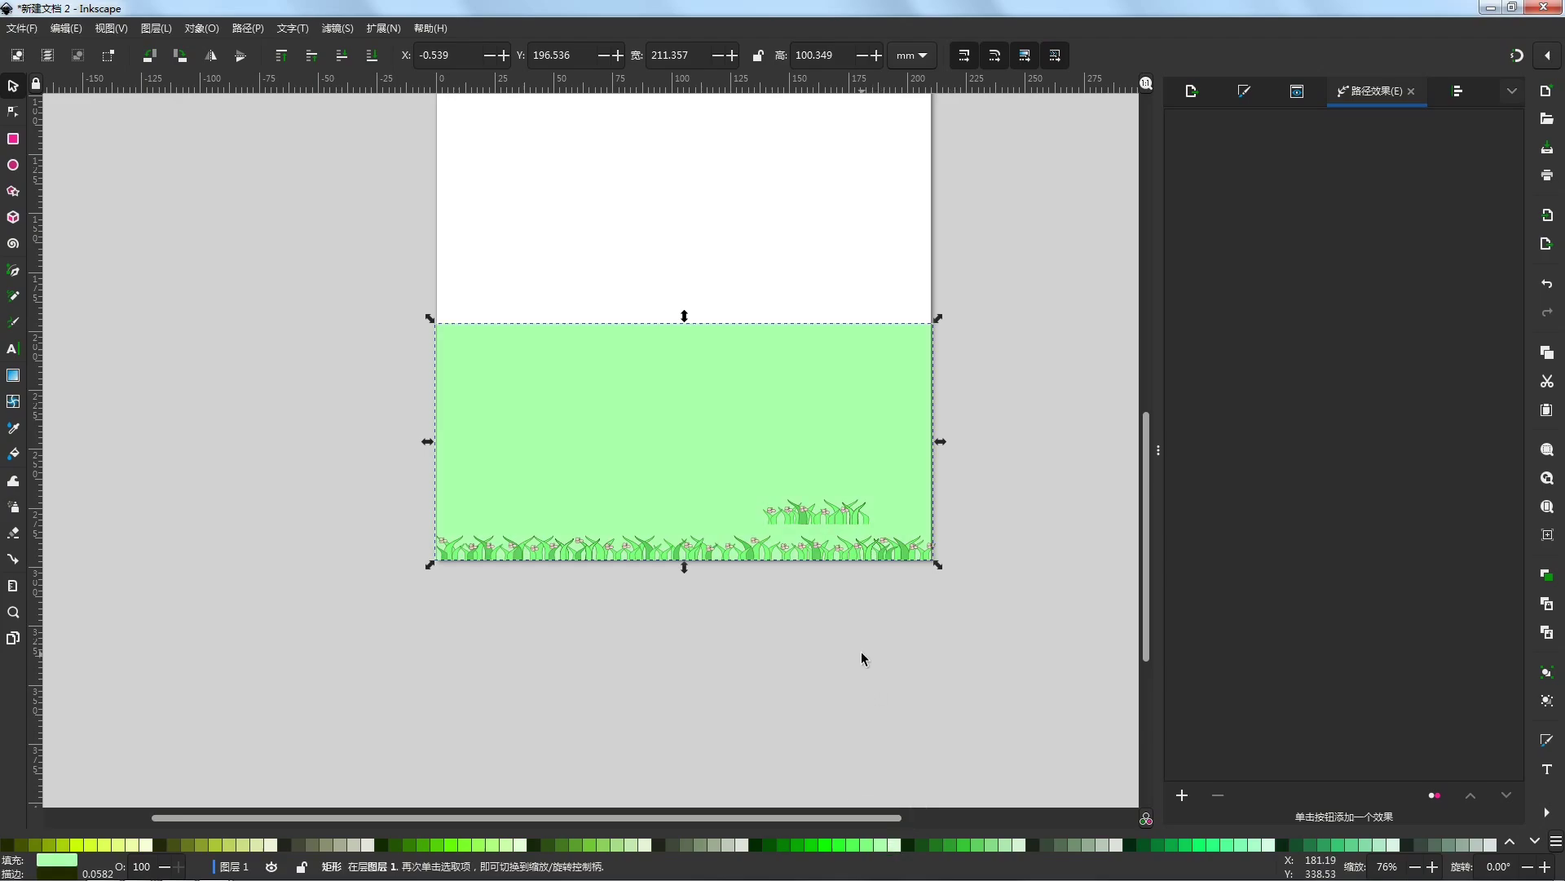
left_click(975, 601)
Step: Place a copy of the green ground rectangle about 100 mm higher on the page
scroll(892, 648, "down", 2)
scroll(883, 654, "up", 1)
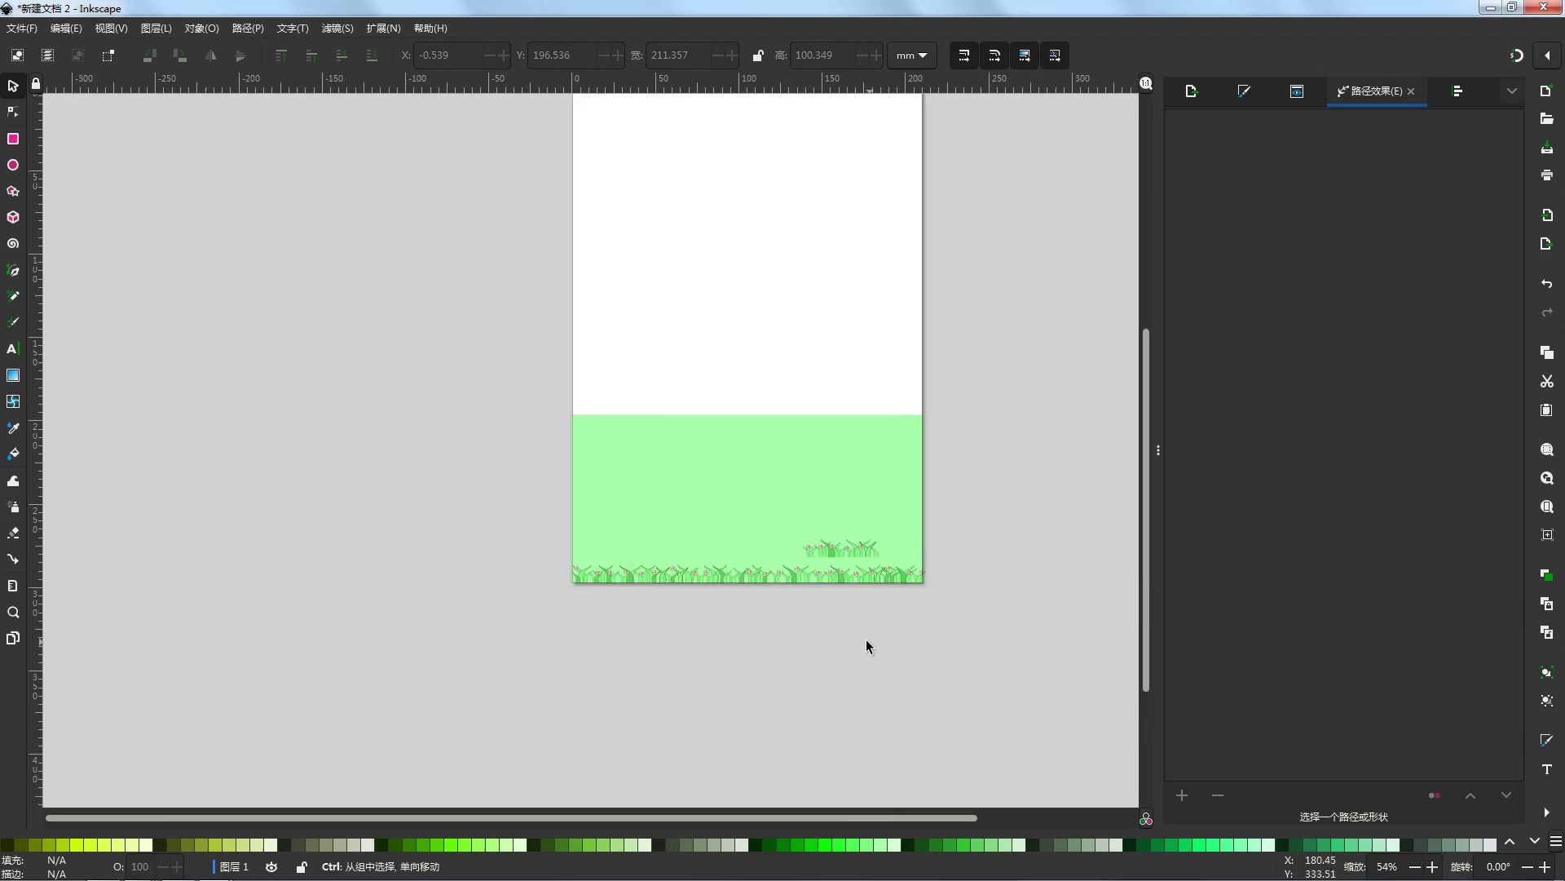
scroll(823, 614, "down", 1)
left_click_drag(821, 608, 765, 652)
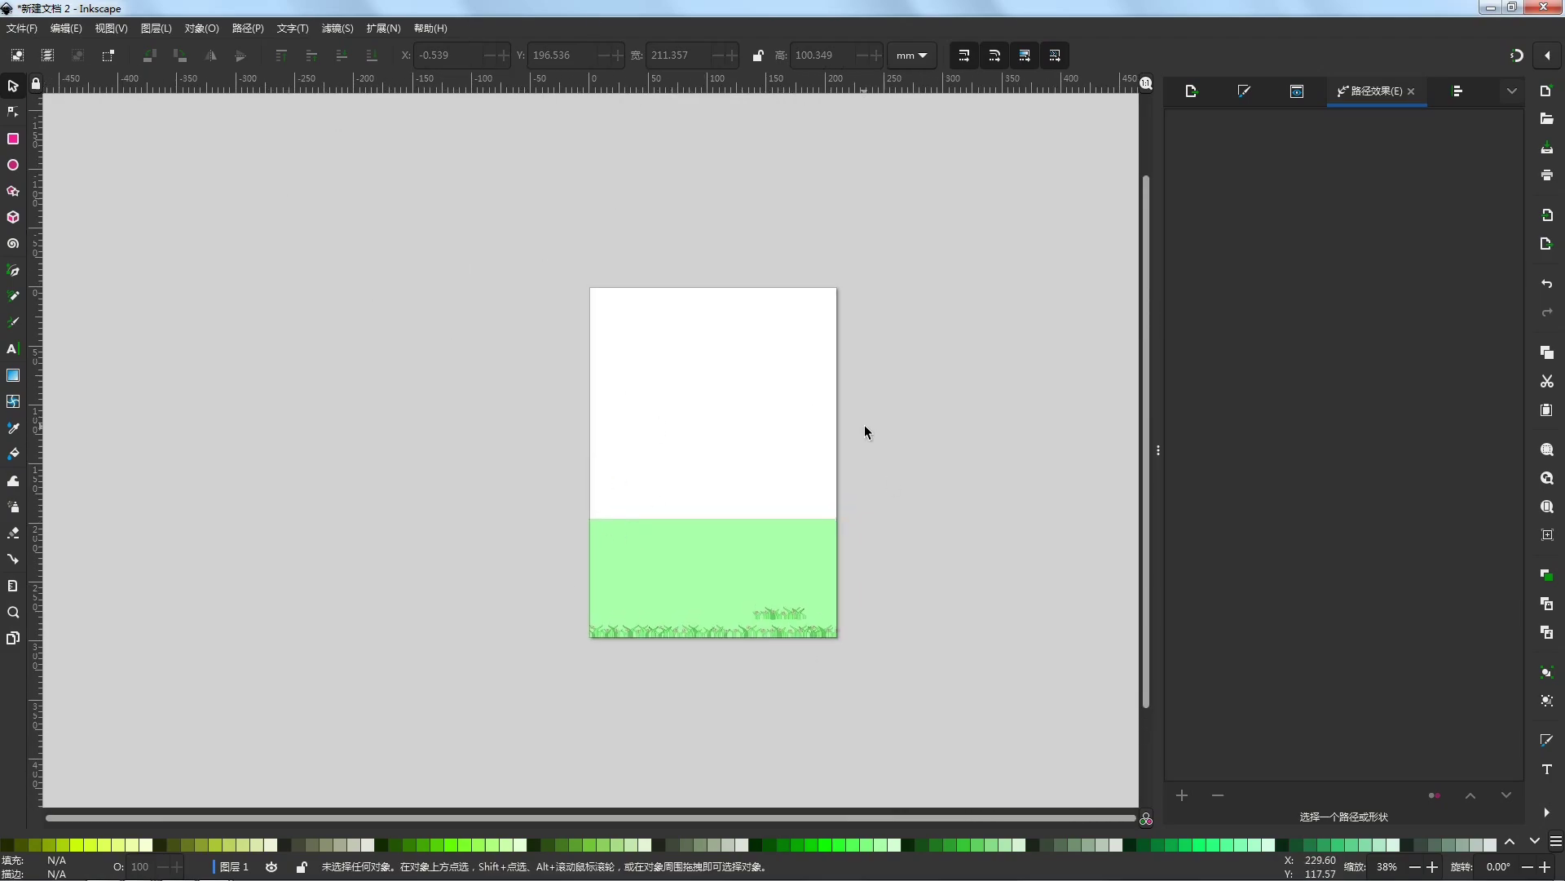
left_click(731, 571)
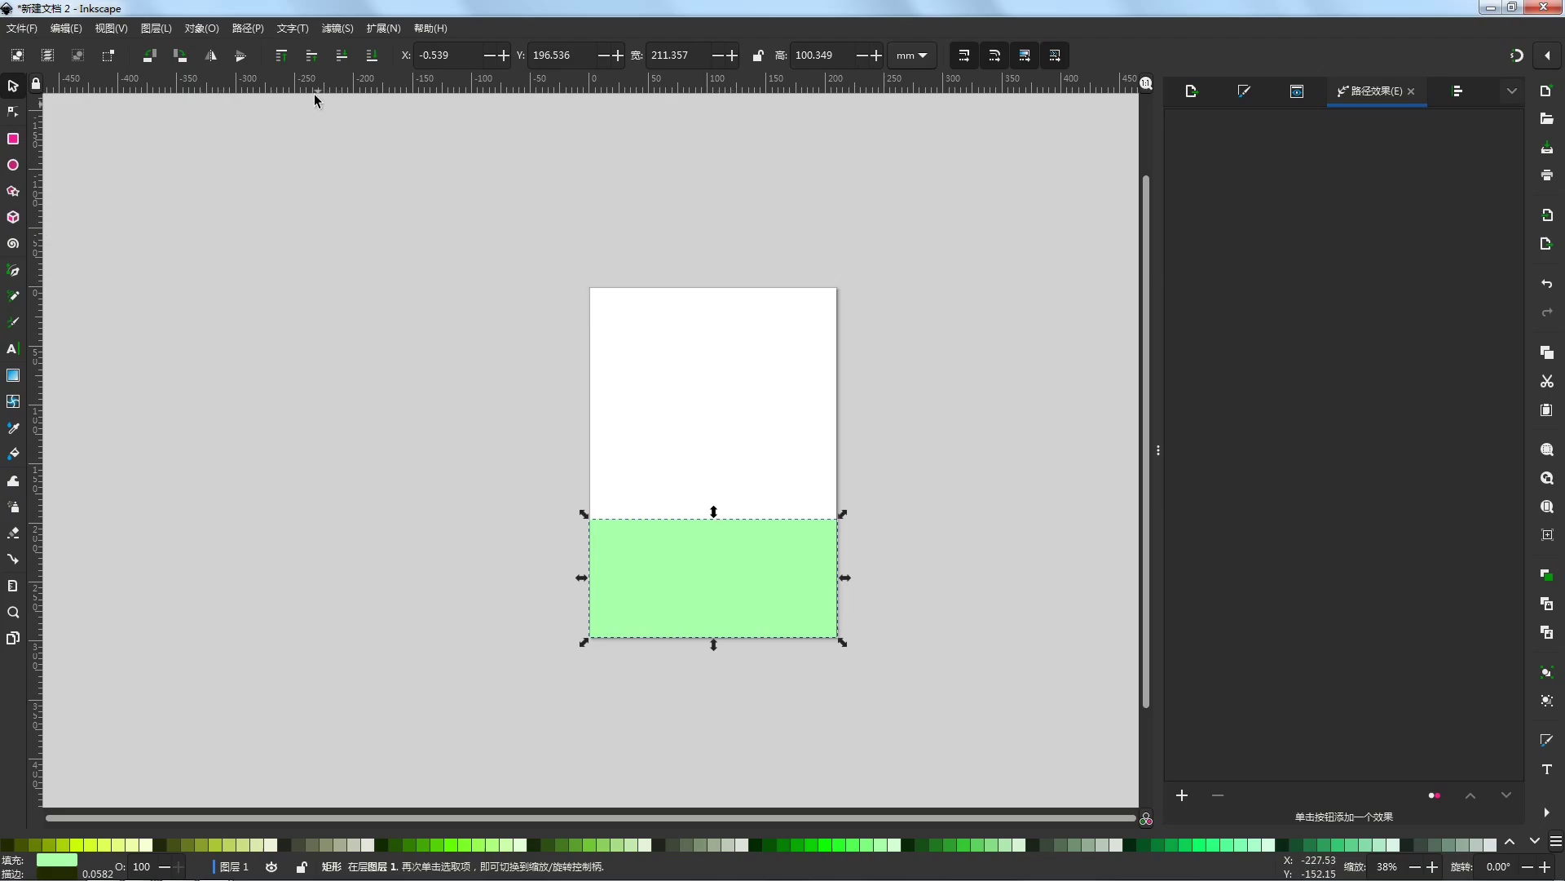
left_click_drag(742, 574, 738, 497)
Step: Stretch the copied rectangle to about 197 mm high, from the page top to the ground's edge, and fill it light blue #D7EEF4 as sky
scroll(740, 481, "up", 2)
scroll(740, 482, "up", 2)
scroll(535, 460, "down", 2)
scroll(618, 309, "up", 2)
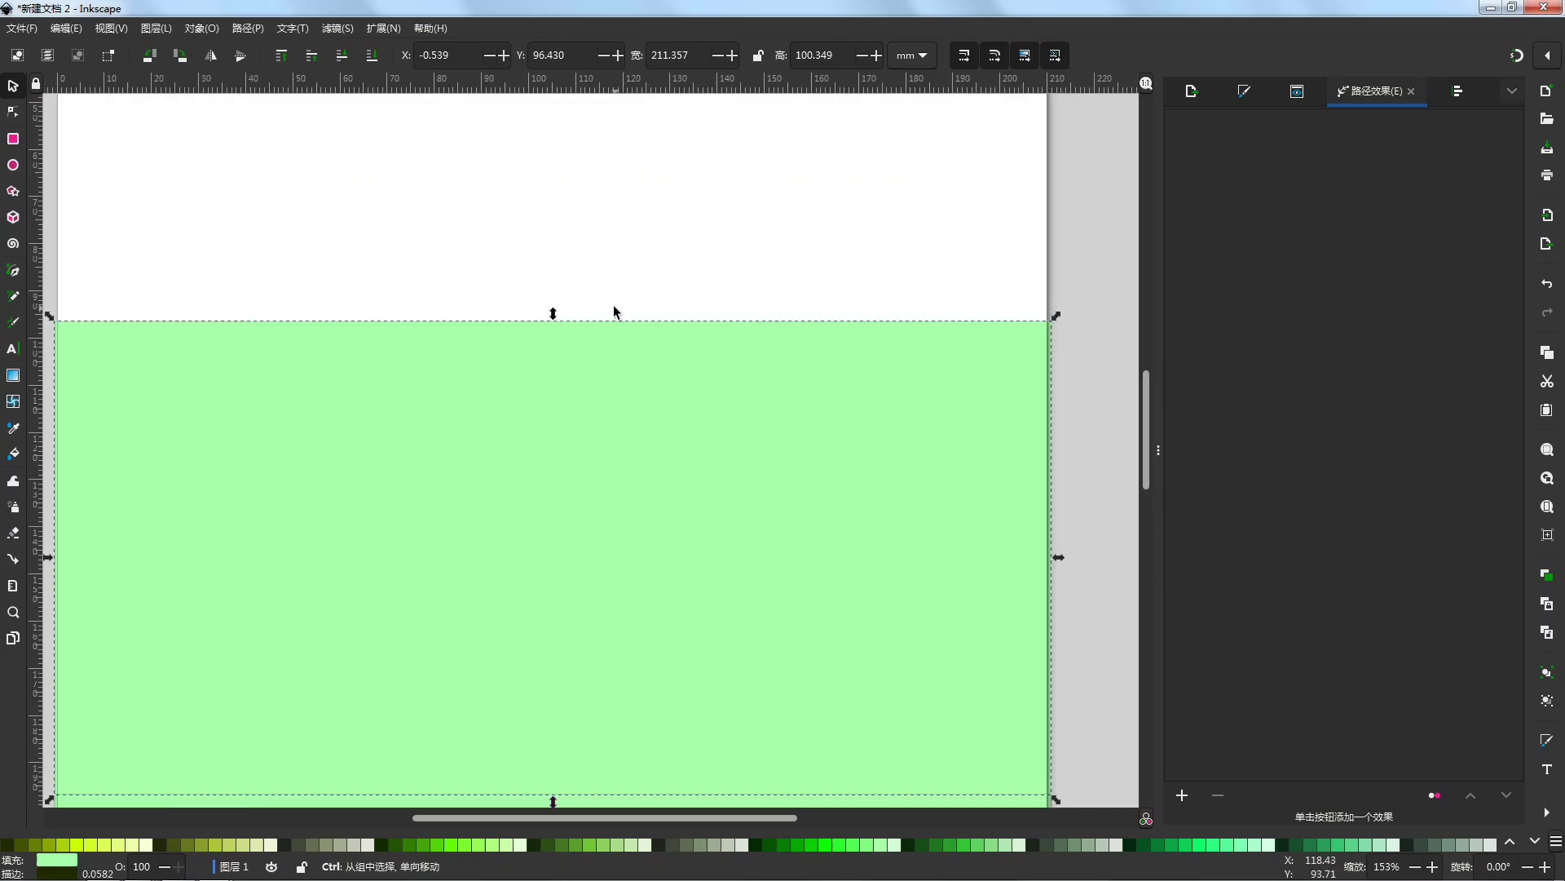
left_click_drag(626, 336, 680, 432)
scroll(680, 433, "down", 2)
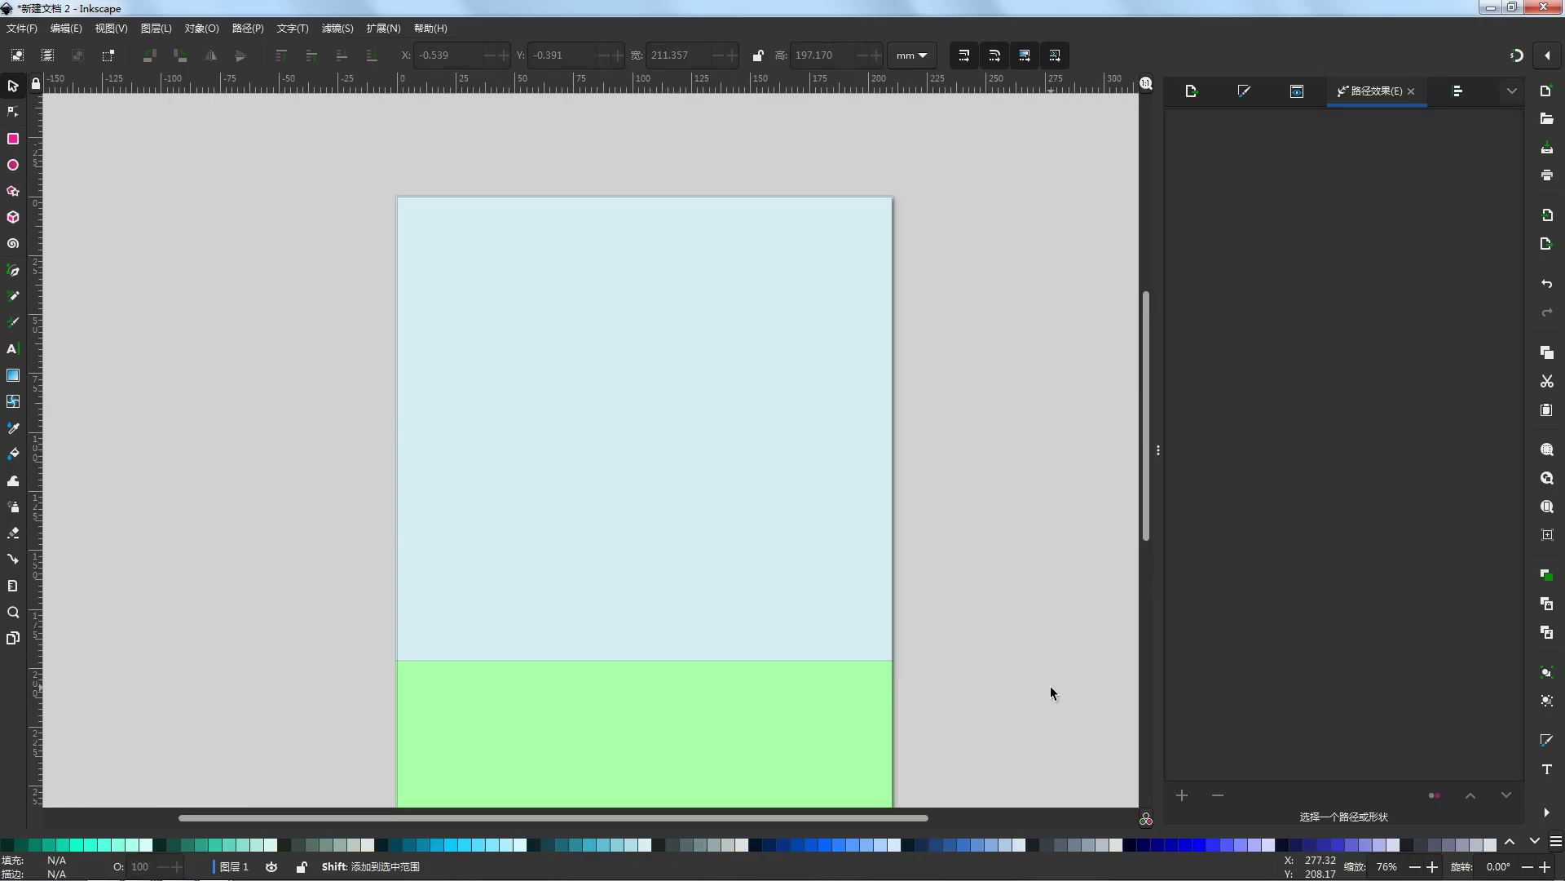
Step: Fill the whole grass row along the page's lower edge, flowers included, with green #37C837
scroll(882, 569, "down", 3)
scroll(893, 586, "up", 2)
scroll(862, 615, "up", 2)
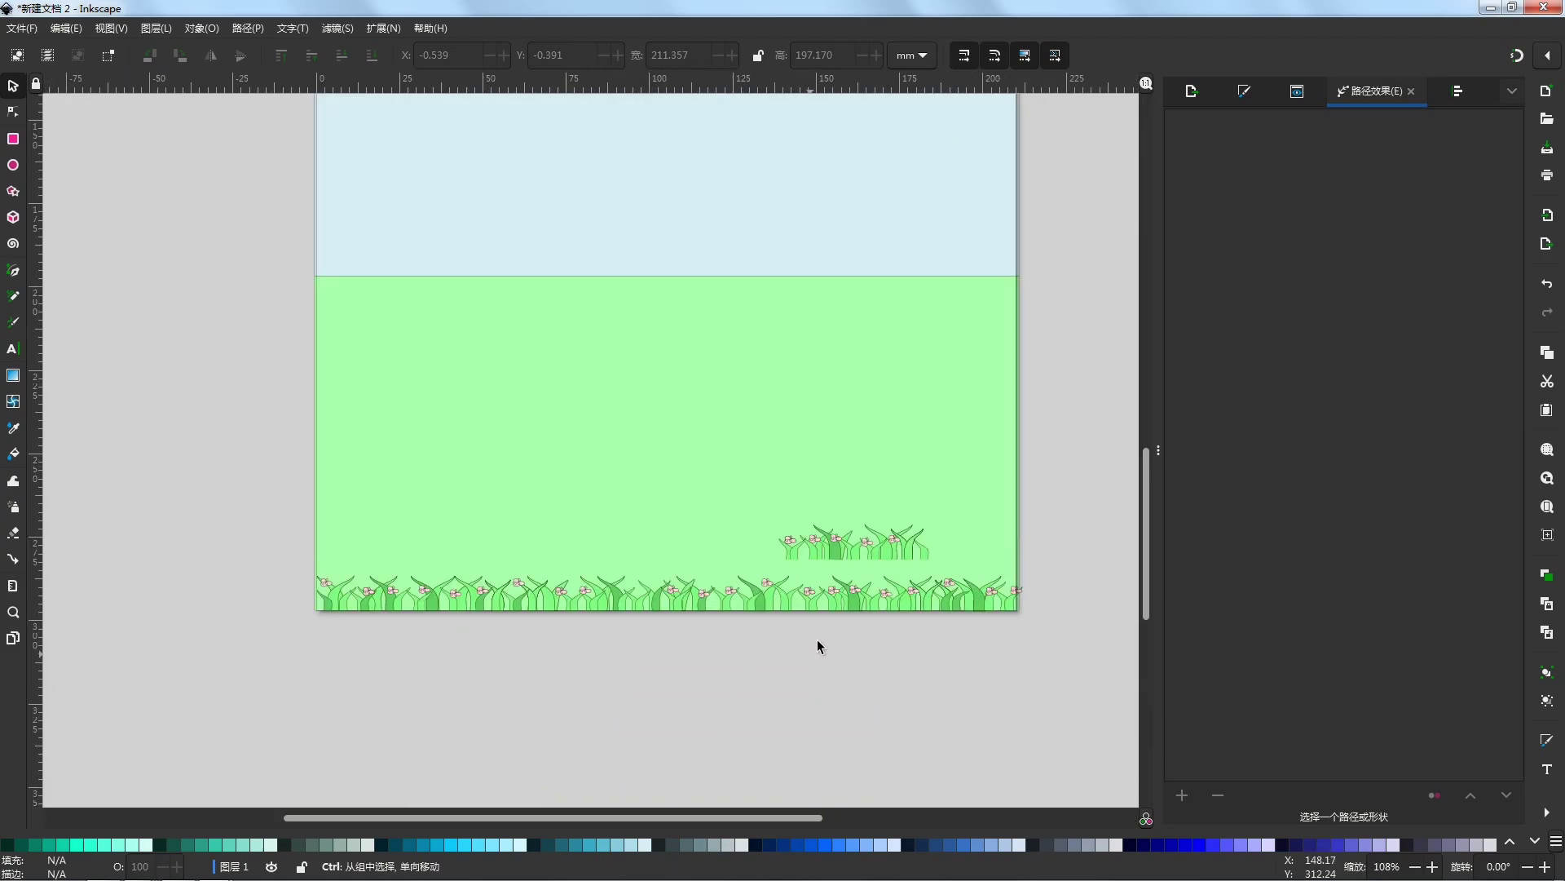
left_click_drag(1048, 563, 227, 652)
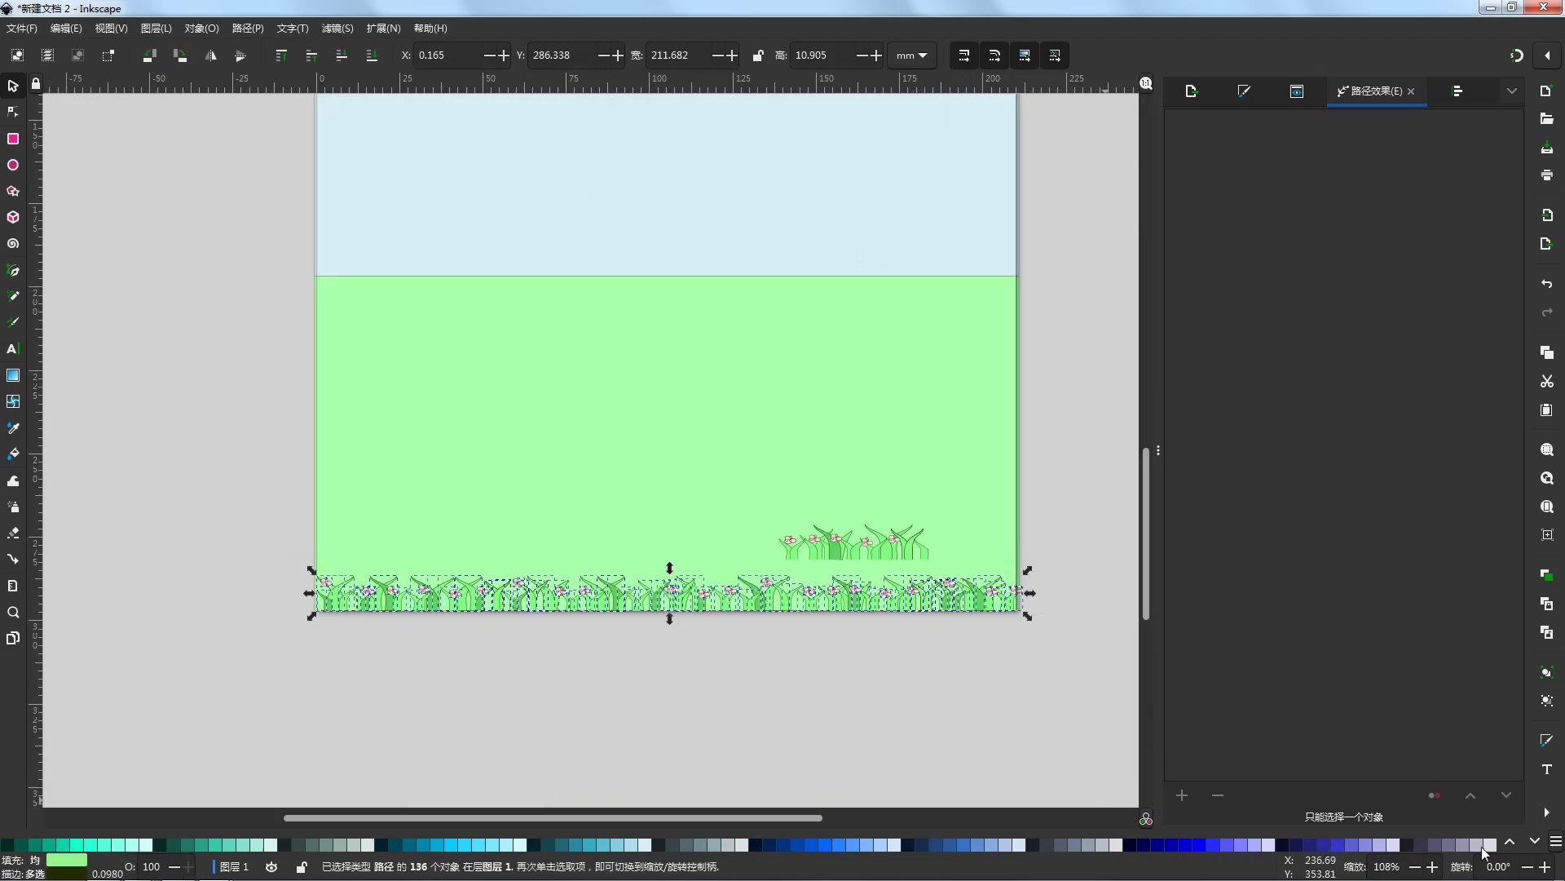
left_click(1510, 842)
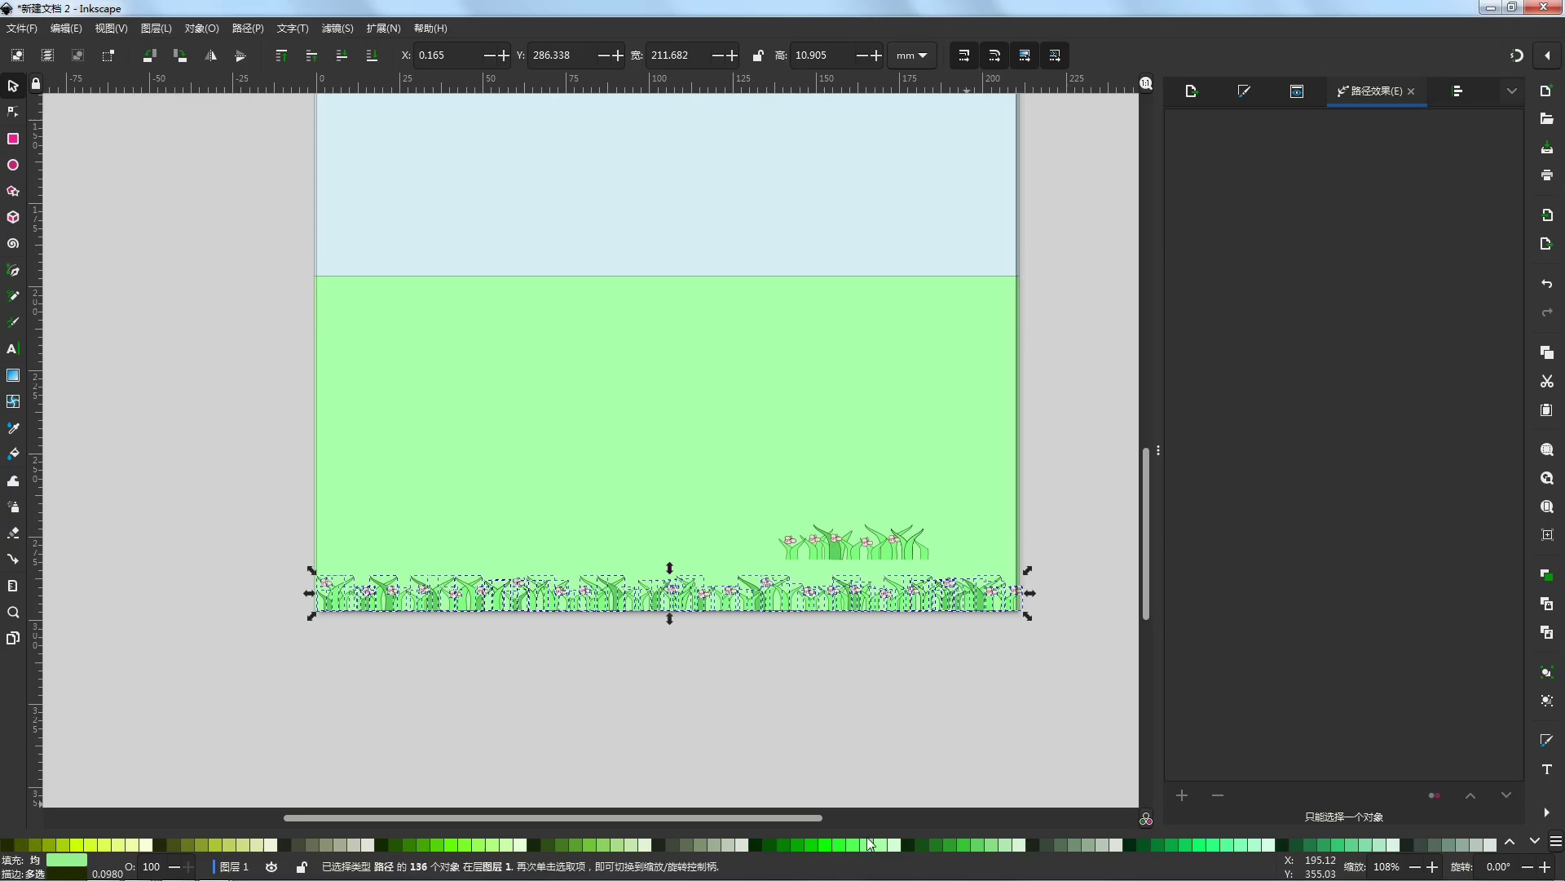
left_click(484, 846)
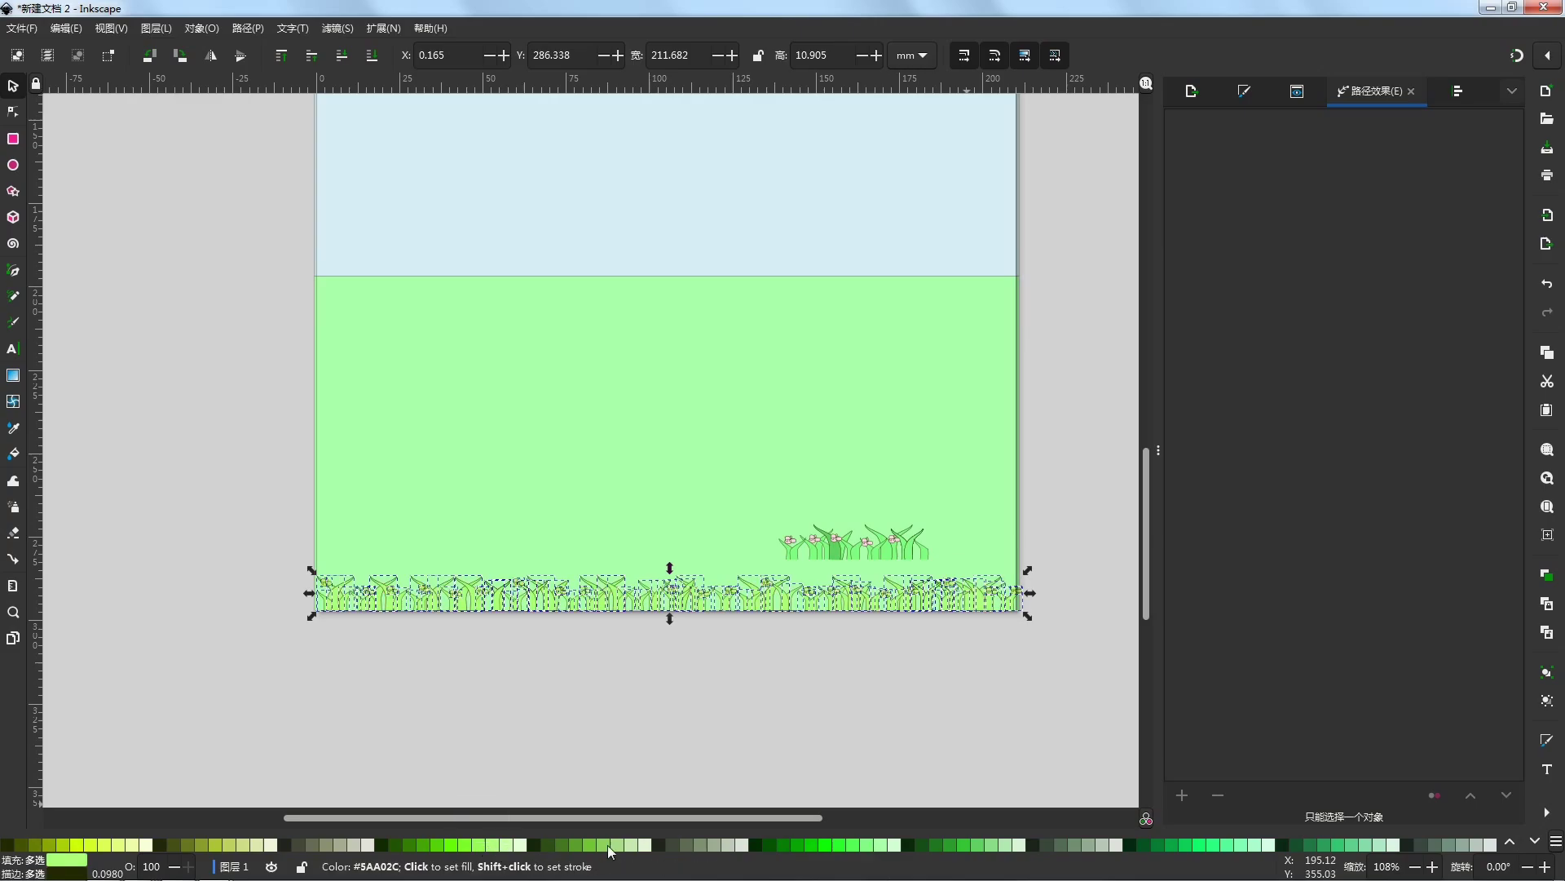
left_click(970, 844)
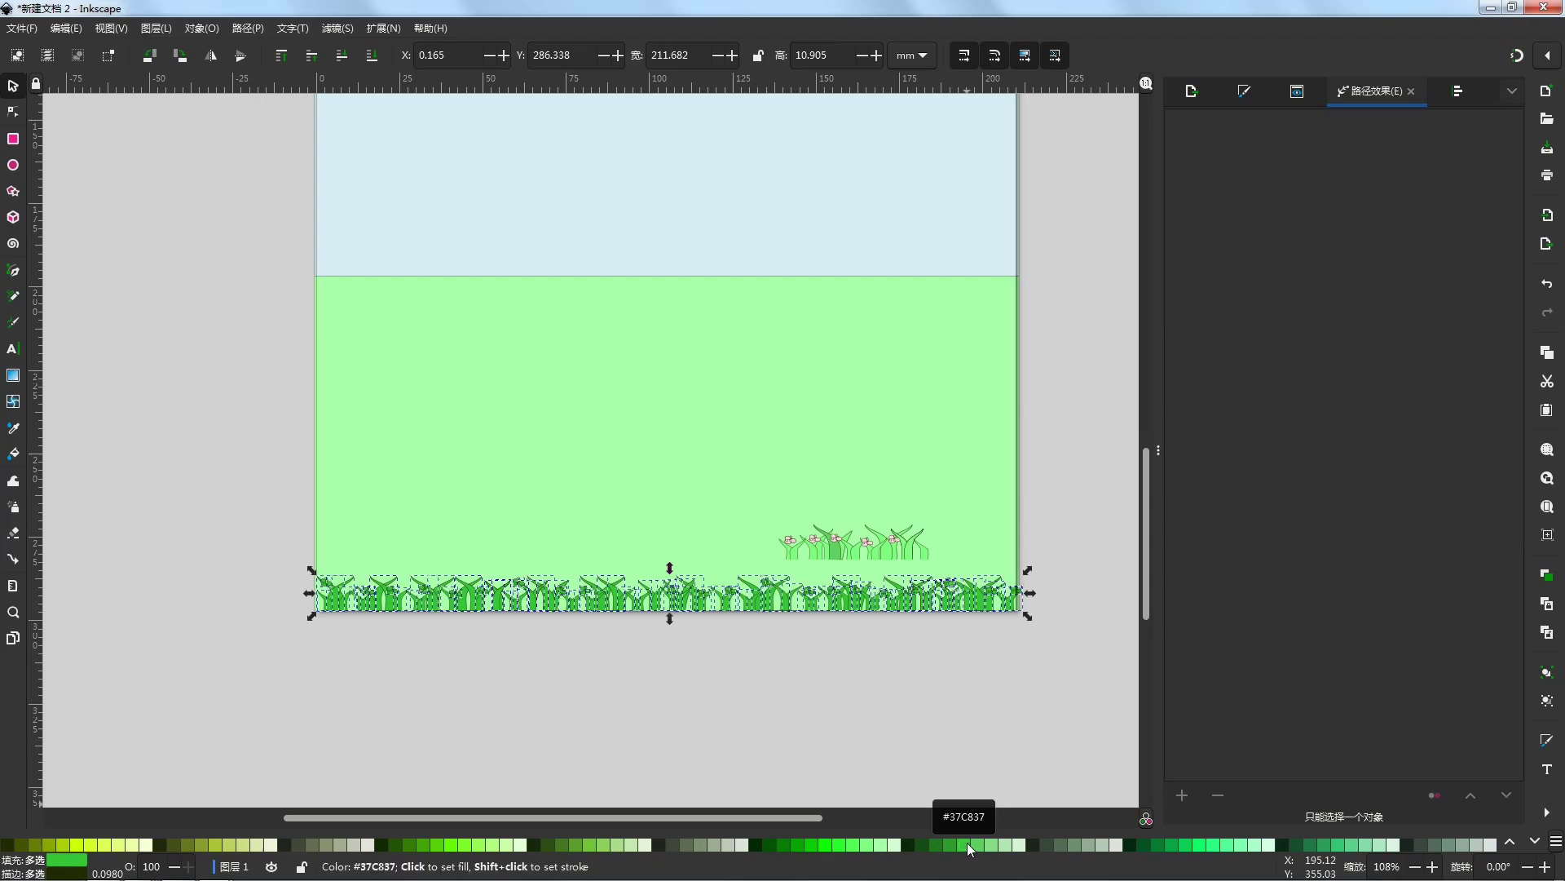
Step: Sample the grass row's green #37C837 as the fill for the whole raised grass section, including its flowers
left_click(1035, 473)
left_click_drag(1035, 473, 732, 574)
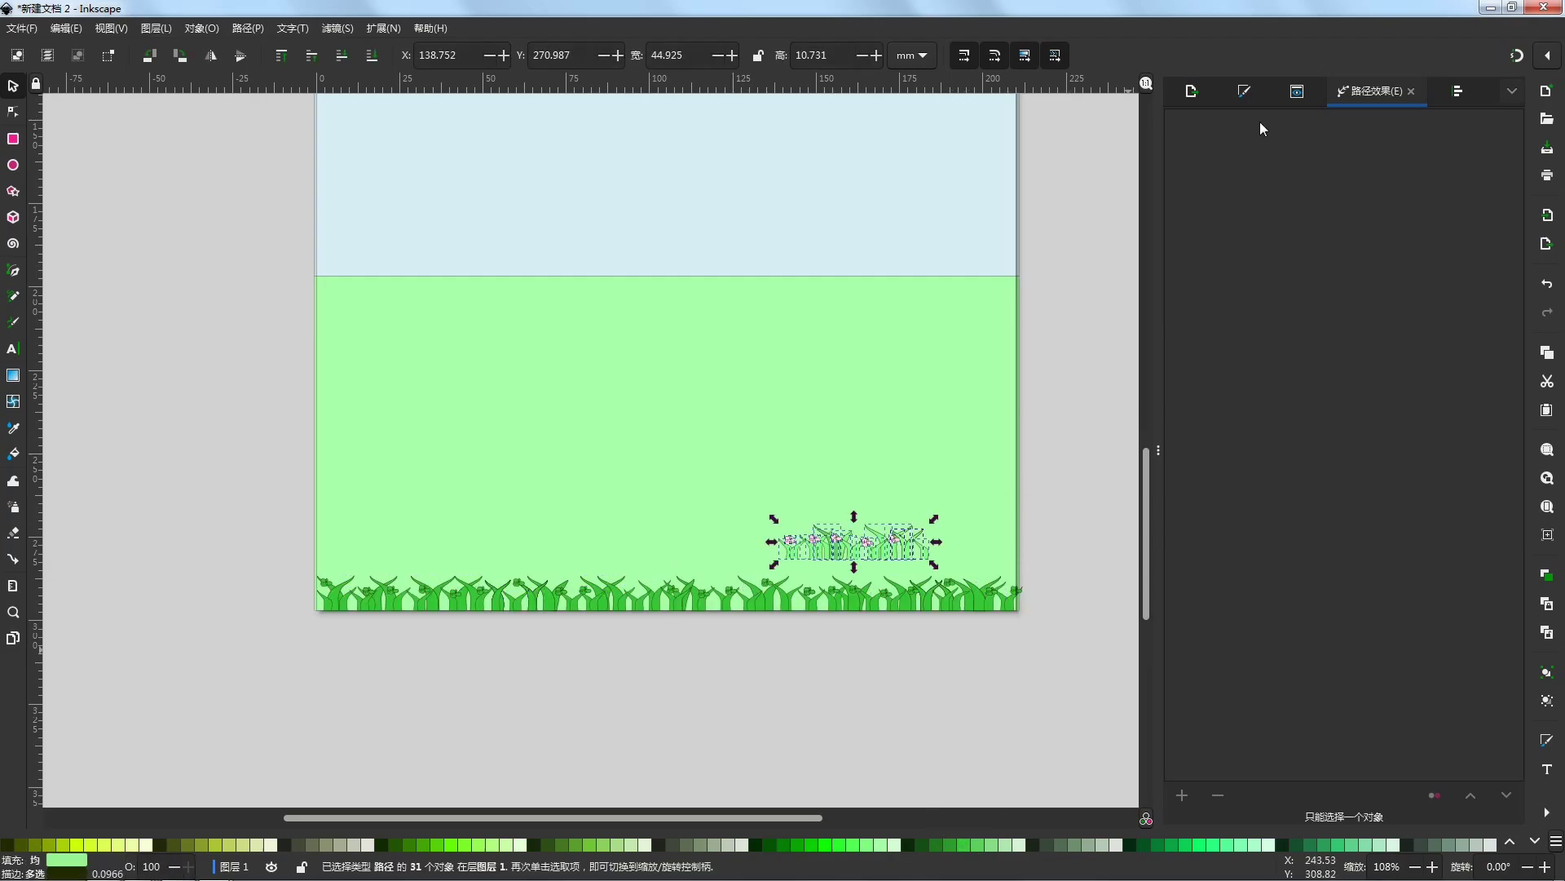
key("ctrl+shift+f")
left_click(1205, 89)
left_click(1292, 90)
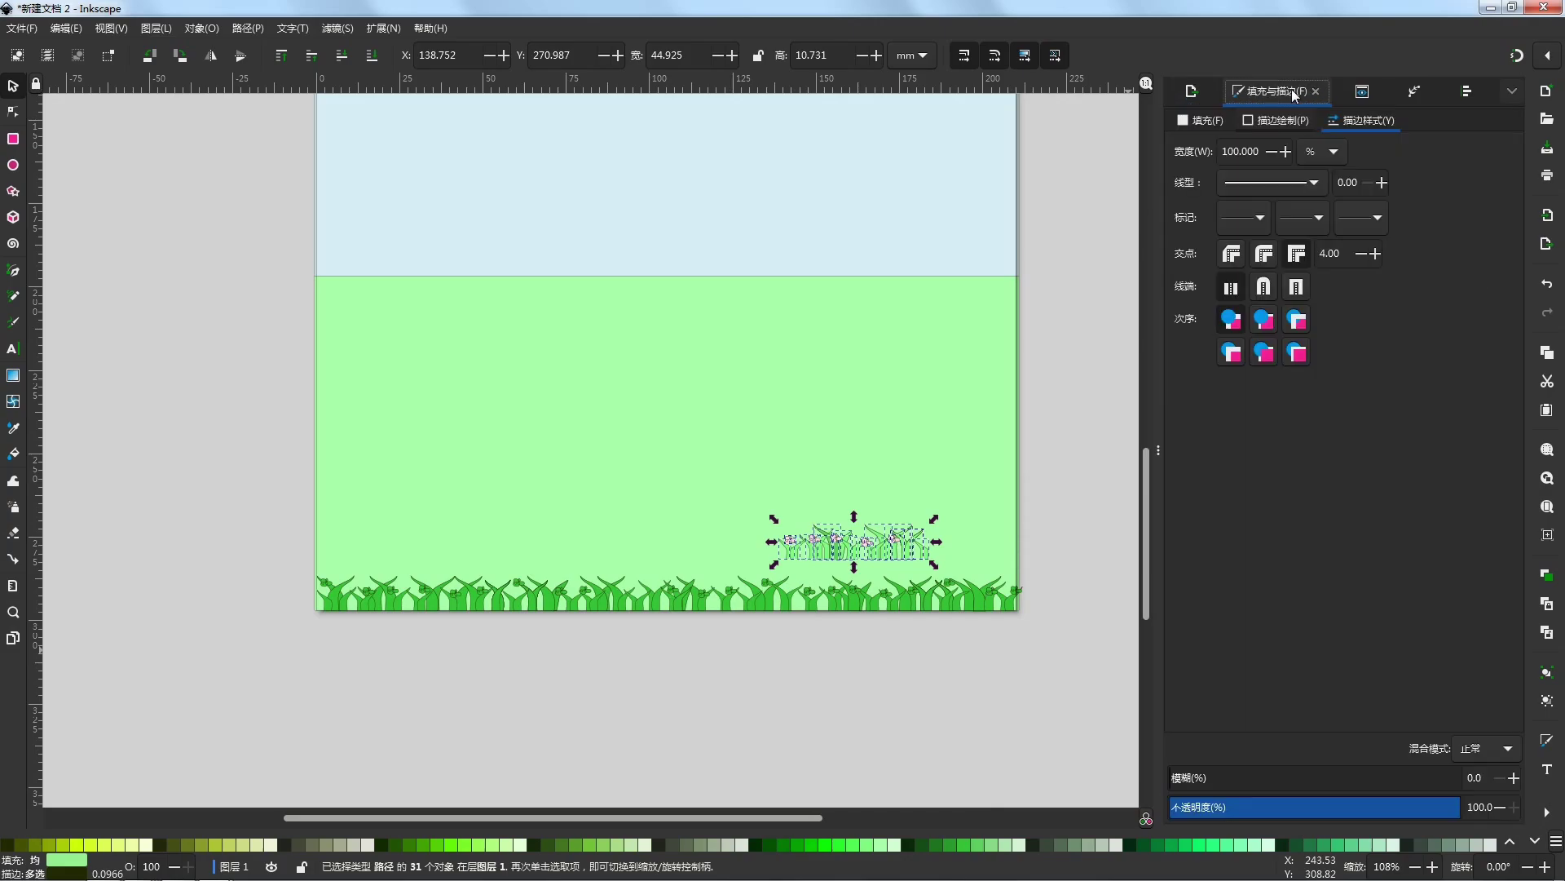
left_click(1213, 120)
left_click(1217, 715)
scroll(926, 611, "up", 3)
left_click(944, 594)
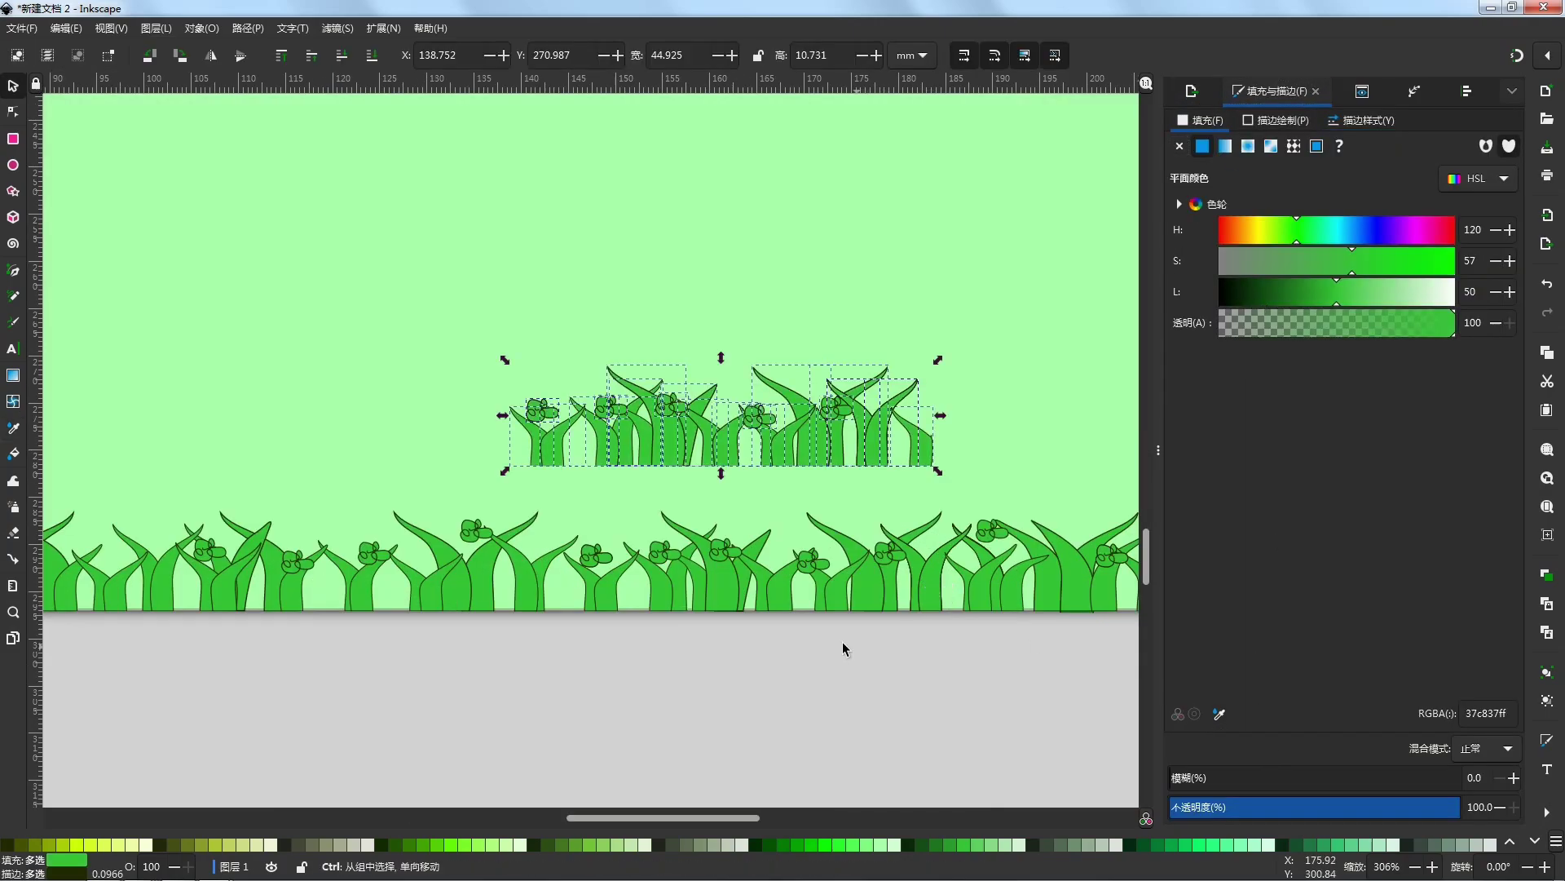
Step: Remove the outlines of the light blue sky rectangle and the light green ground rectangle
scroll(843, 643, "down", 3)
left_click(786, 678)
scroll(768, 701, "down", 1)
mouse_move(953, 561)
left_mouse_down()
mouse_move(293, 747)
mouse_move(247, 739)
mouse_move(961, 563)
left_mouse_up()
left_click(767, 340)
scroll(800, 447, "up", 4)
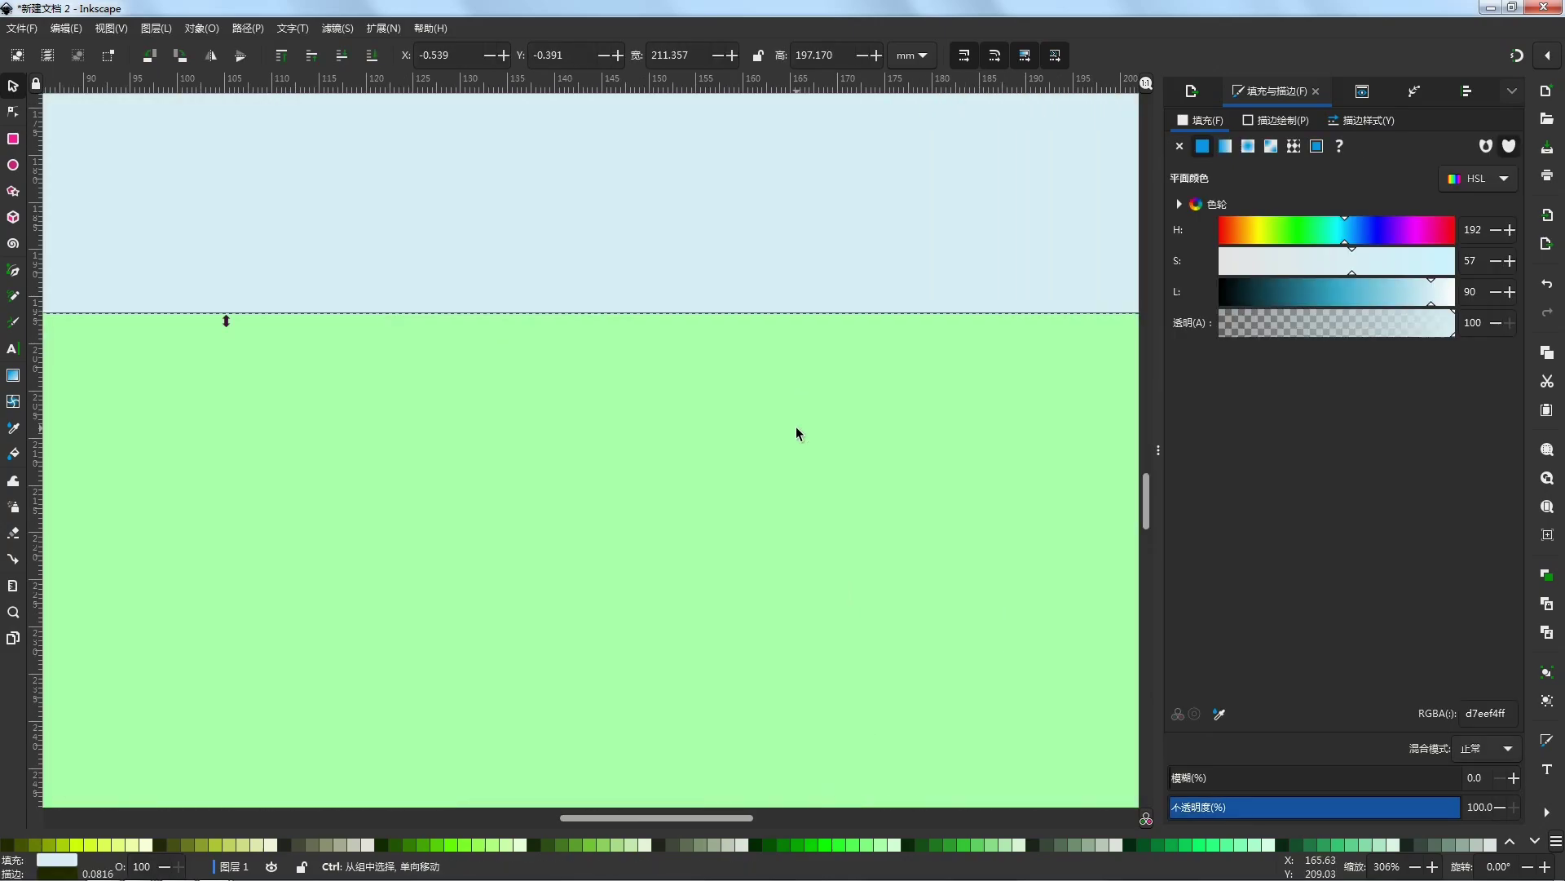
left_click(1510, 840)
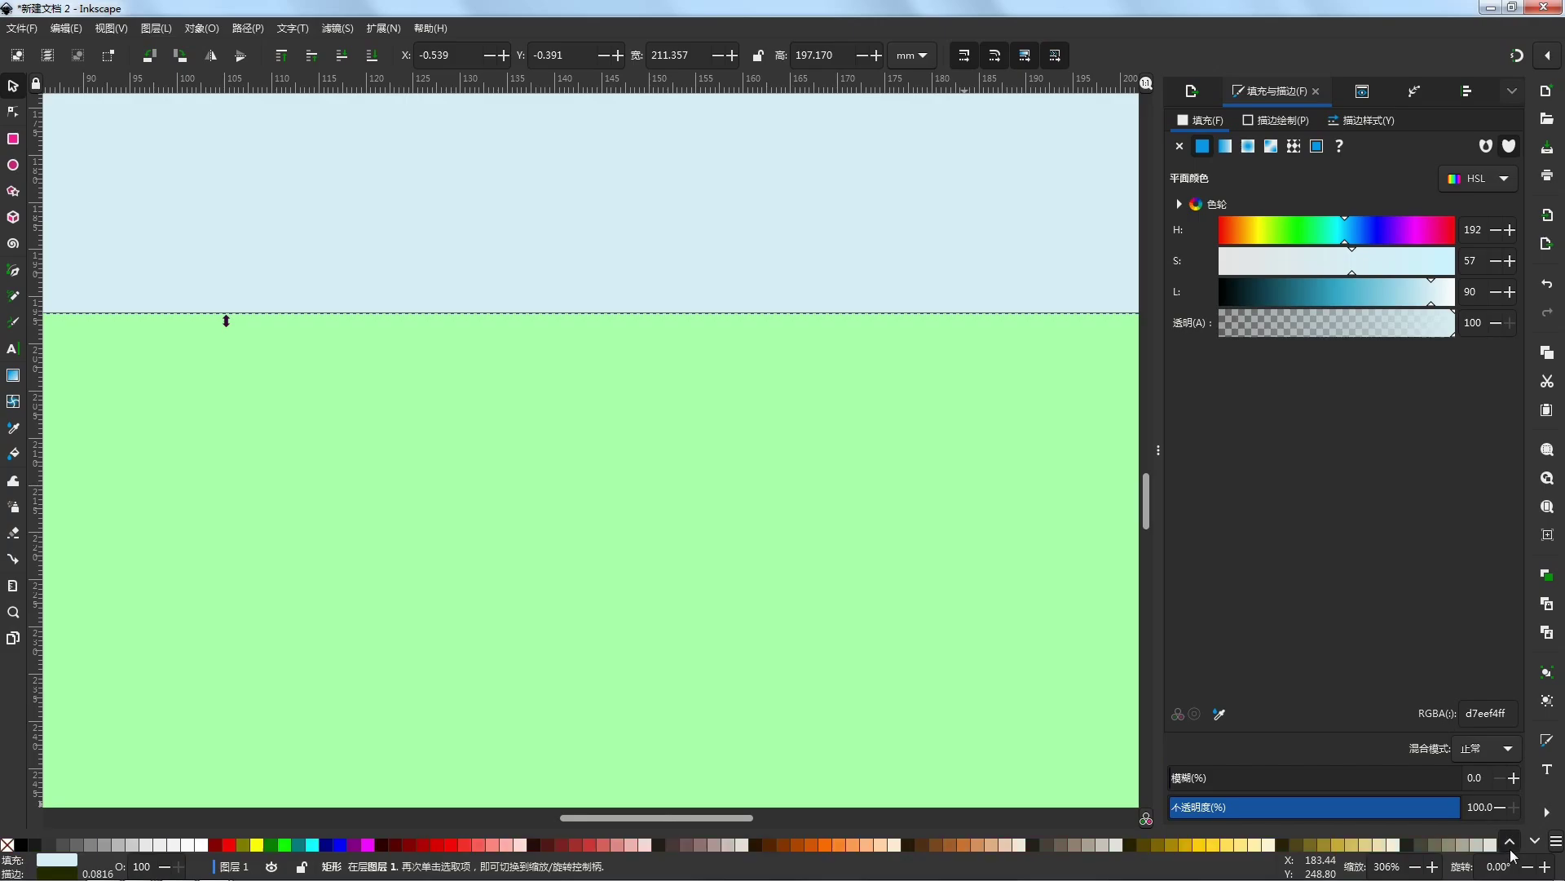
left_click(359, 716)
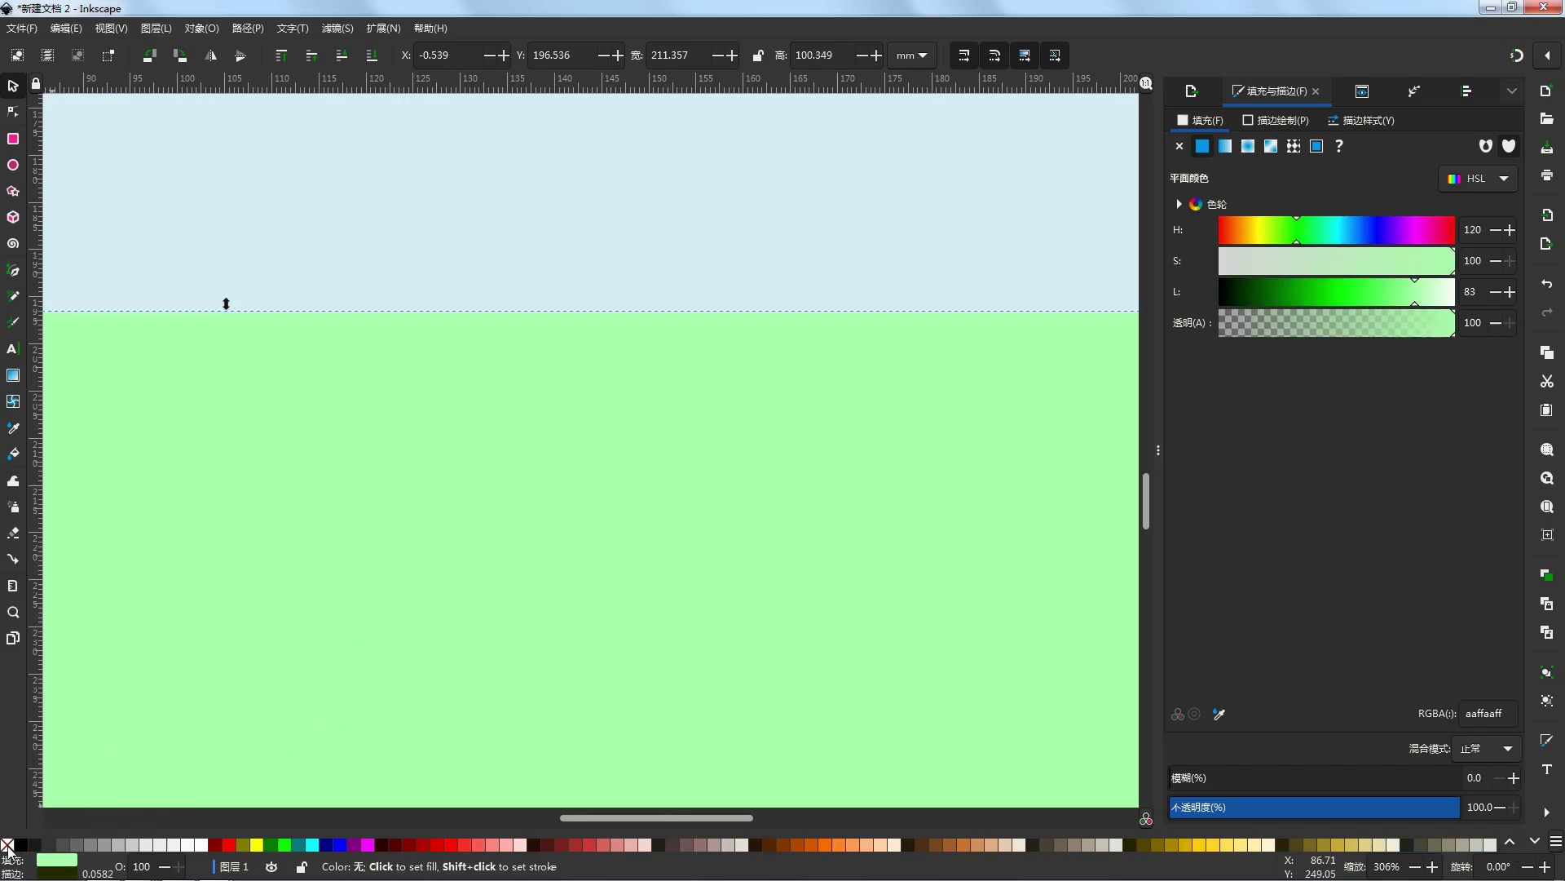
scroll(429, 675, "down", 1)
scroll(726, 623, "down", 5)
left_click(821, 614)
scroll(699, 712, "up", 5)
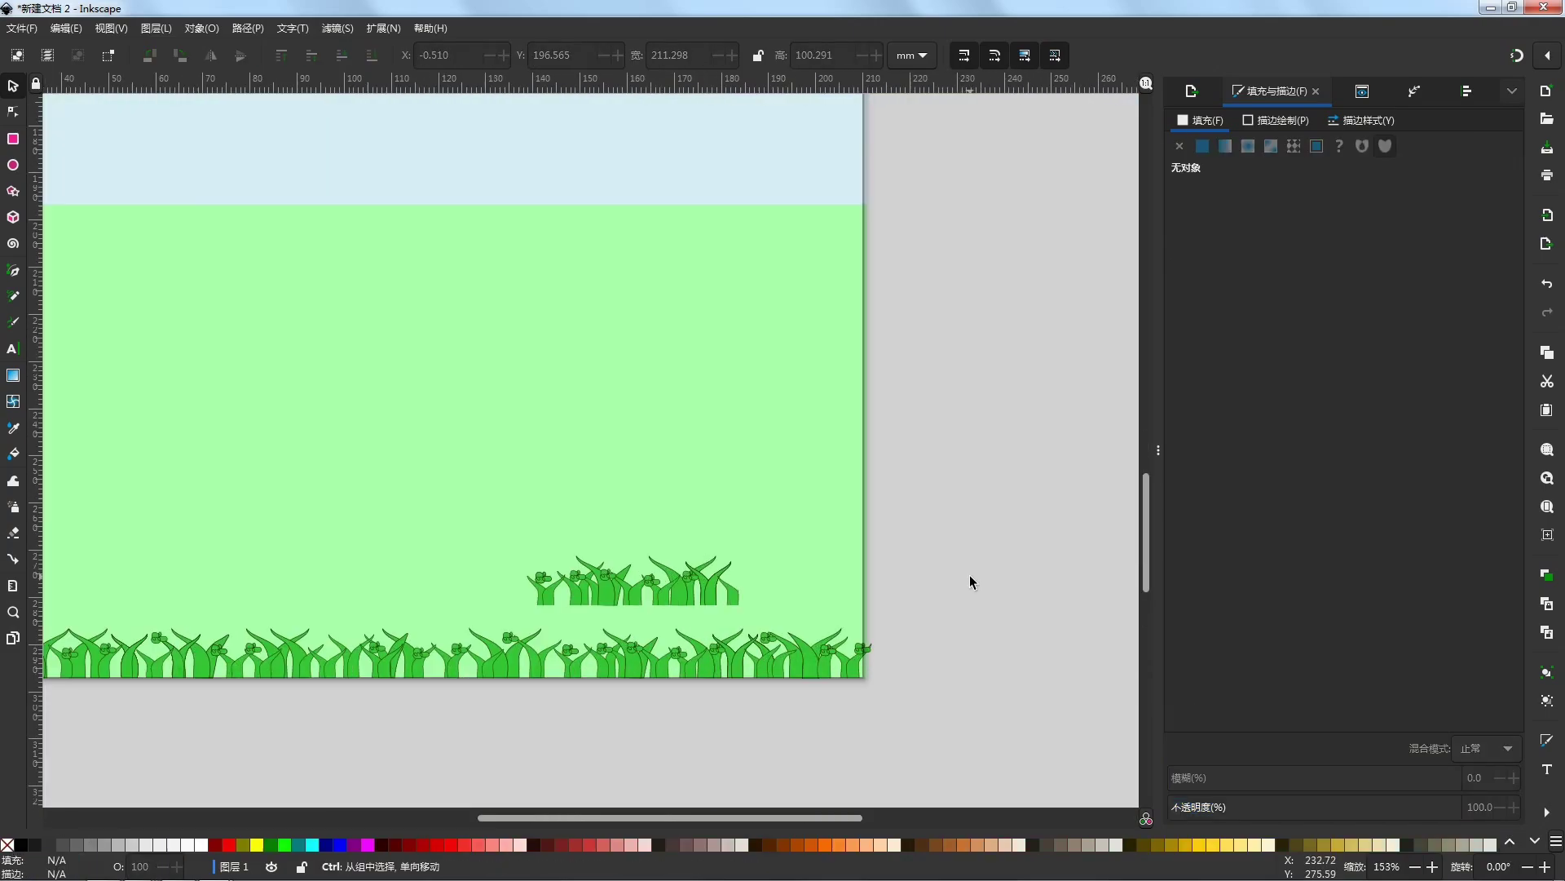
Step: Delete the rightmost blade of the raised grass section
scroll(1060, 559, "down", 2)
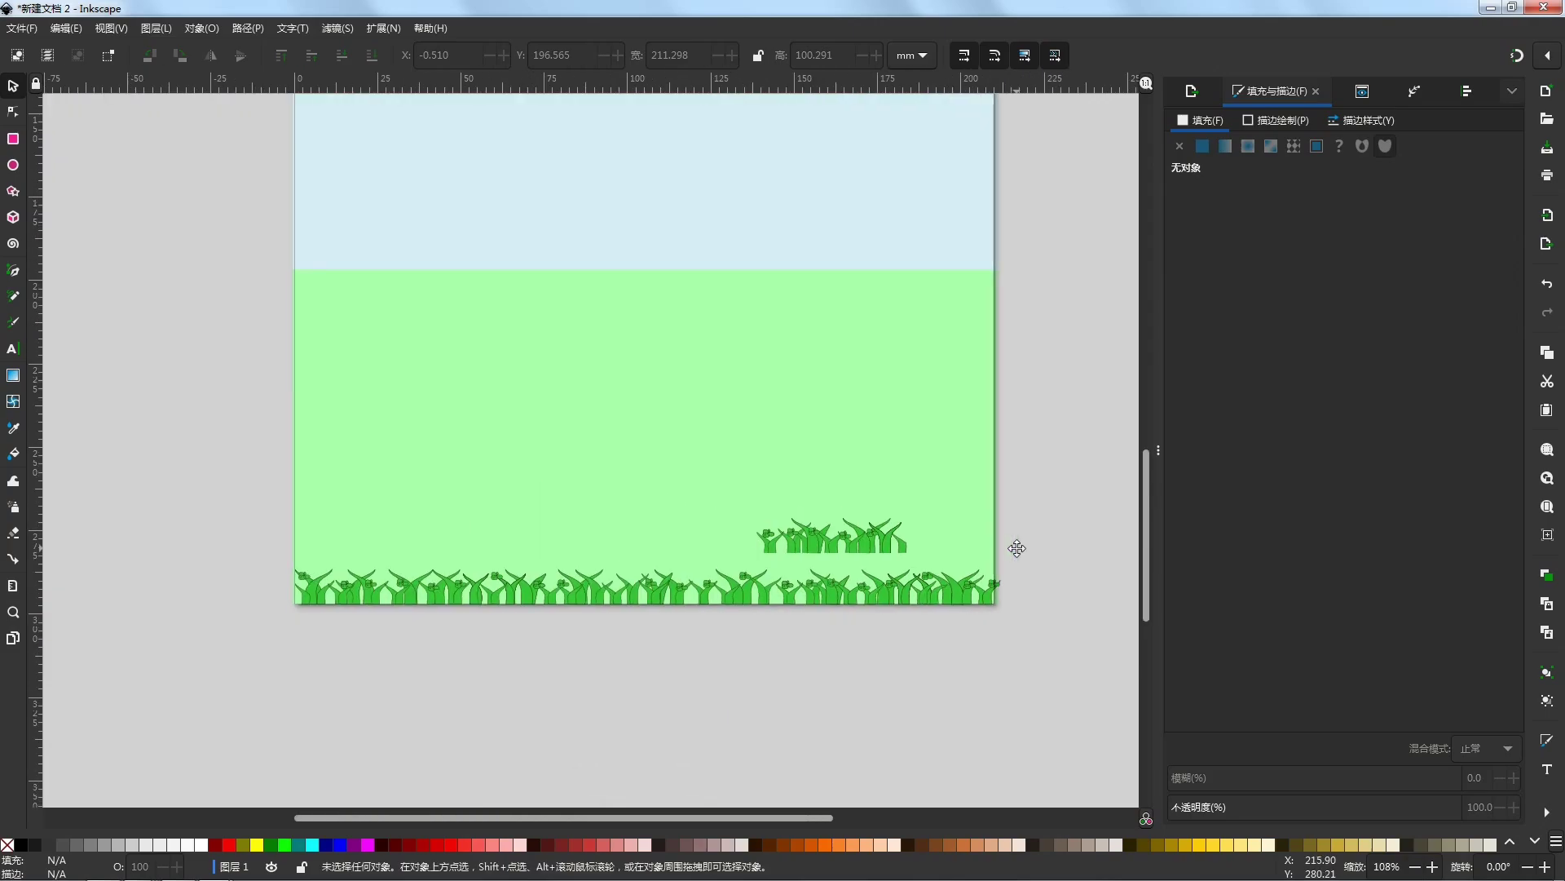
left_click(896, 549)
left_click(1049, 544)
left_click(898, 548)
key("Delete")
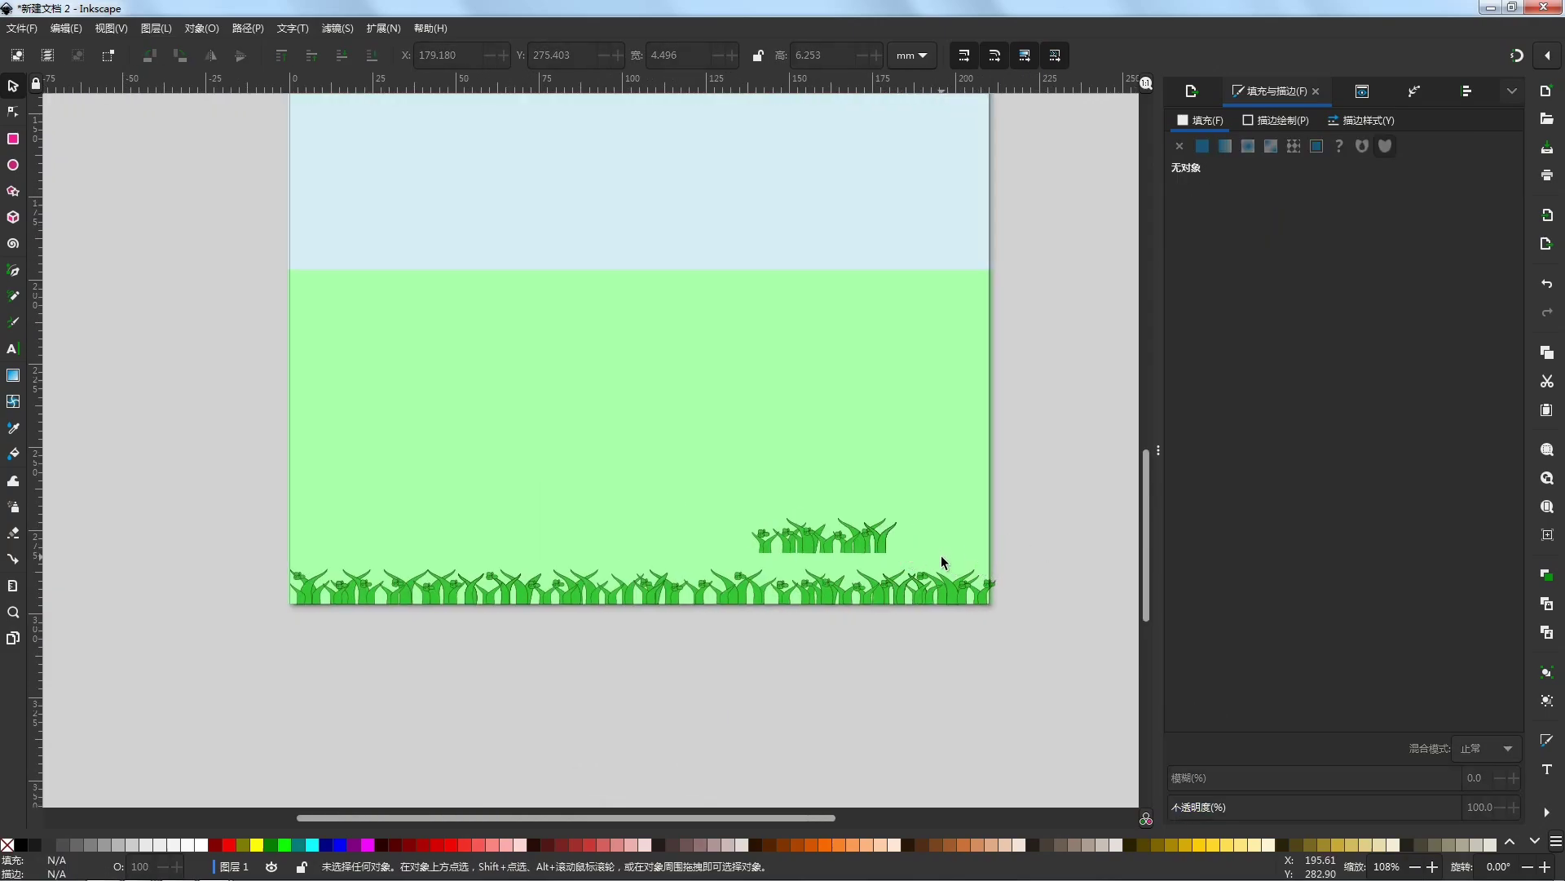
Step: Select fifteen blades scattered along the grass row and fill them with the lighter green #5FD35F
left_click(736, 595)
left_click(567, 601, "shift")
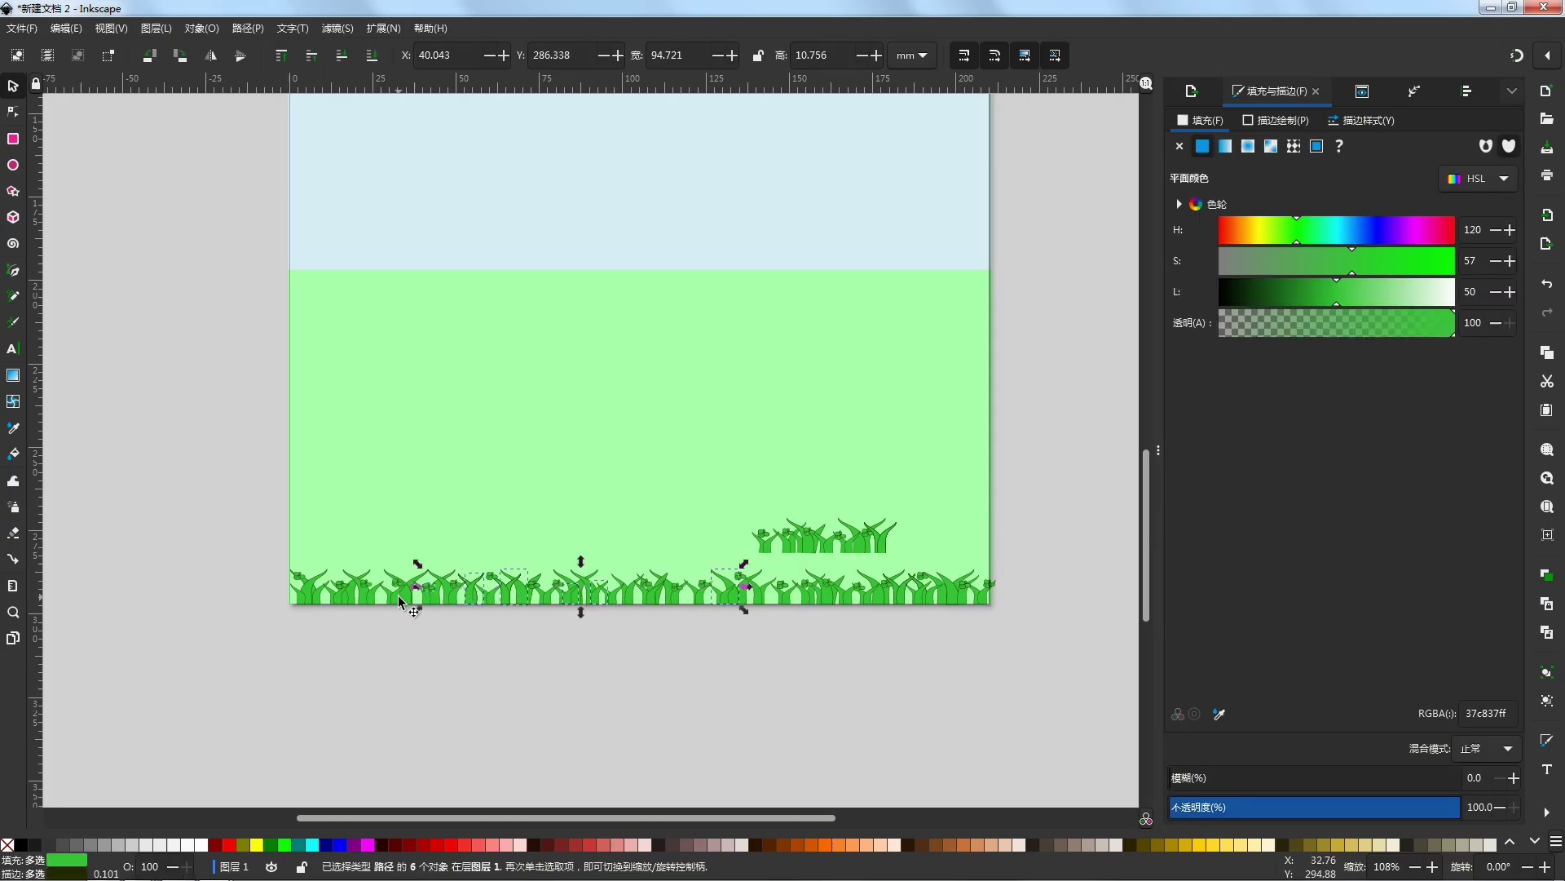
left_click(876, 588, "shift")
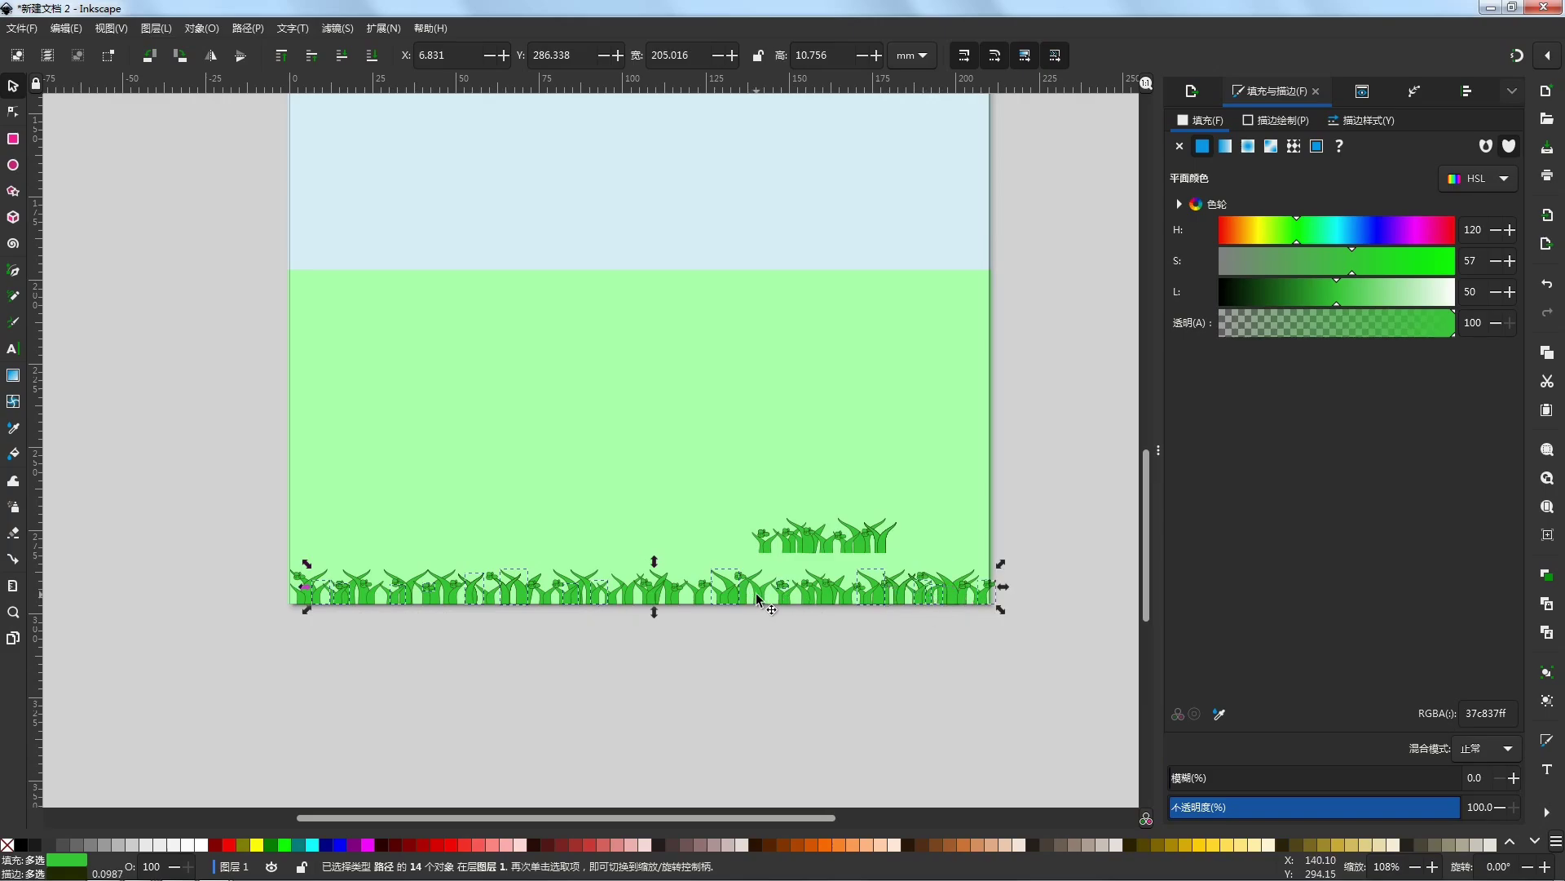
scroll(795, 602, "up", 3)
scroll(612, 569, "down", 2)
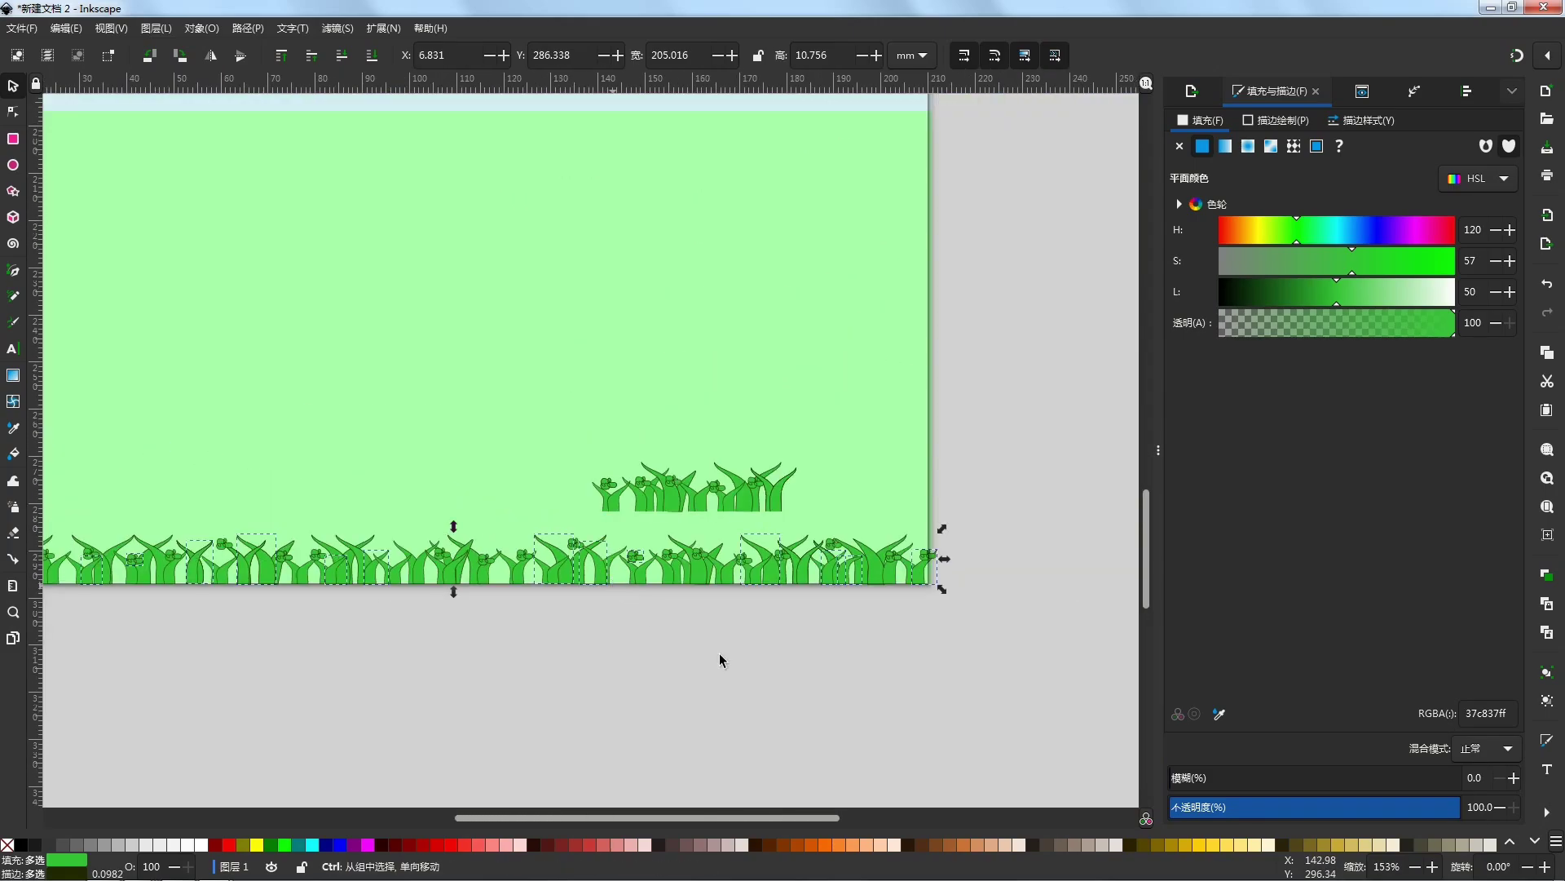
key("5")
left_click(1534, 842)
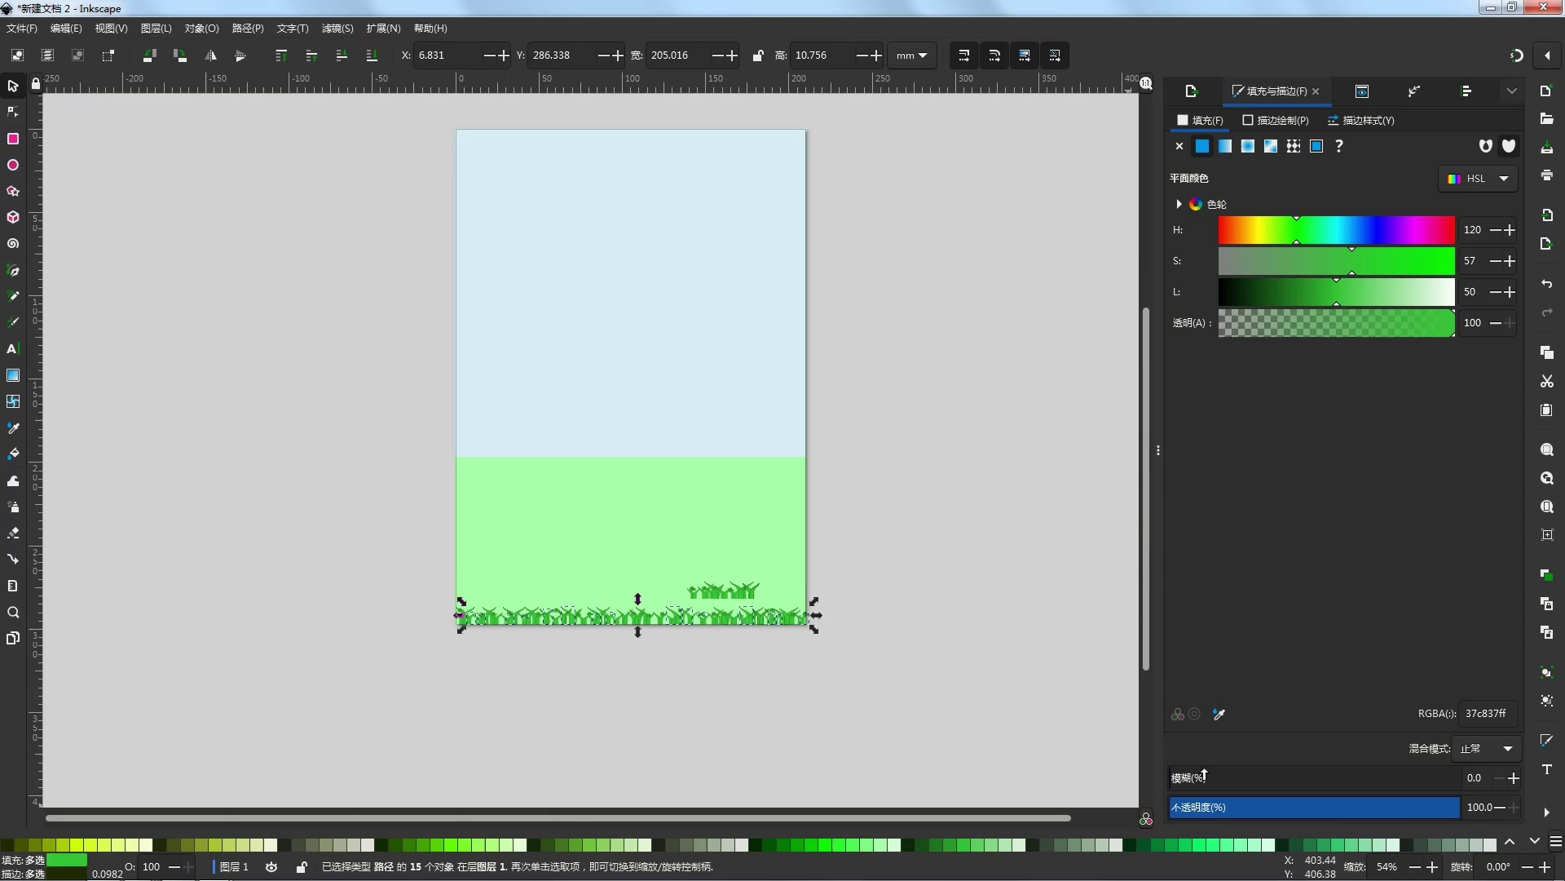
left_click(983, 845)
scroll(732, 603, "up", 2)
key("5")
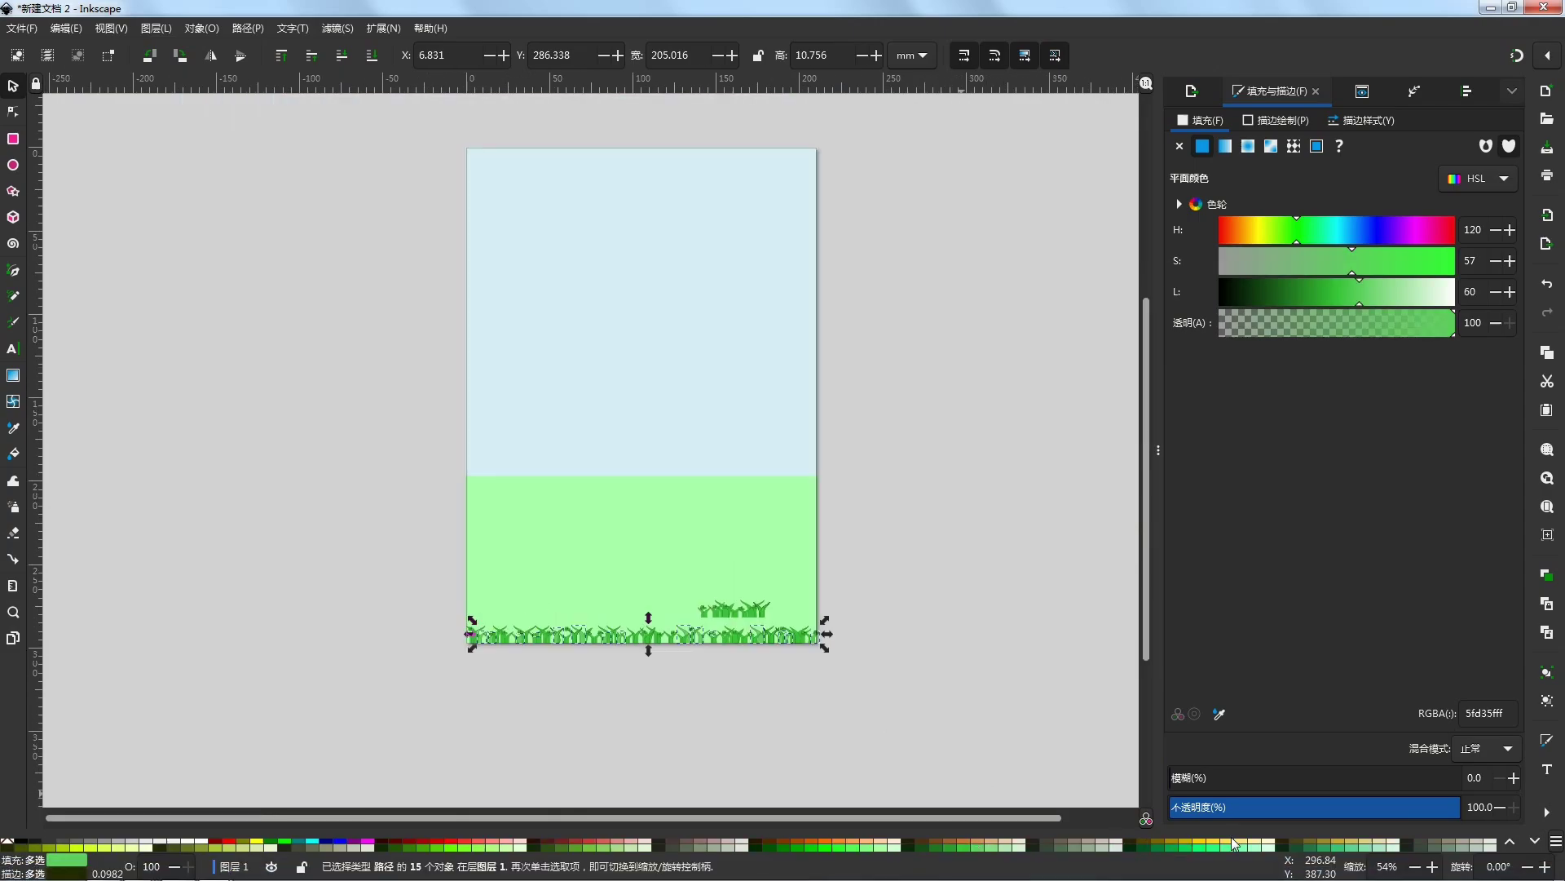
Step: Try the pale green #AFE9AF against #5FD35F as the fill of the selected scattered blades
left_click(1534, 843)
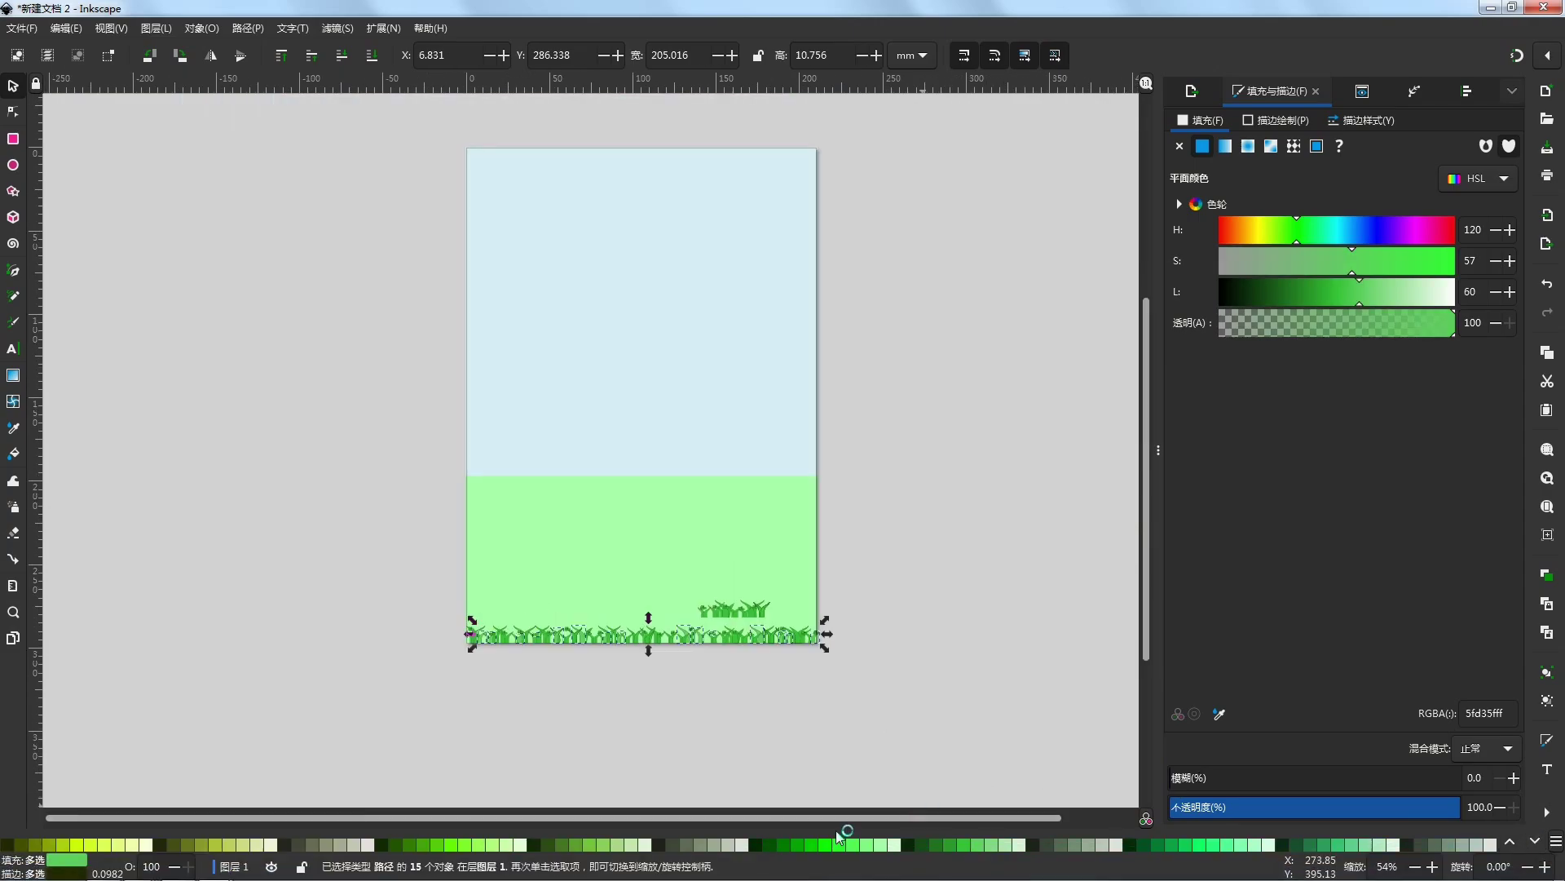
left_click(882, 844)
scroll(764, 712, "up", 2)
left_click(1006, 844)
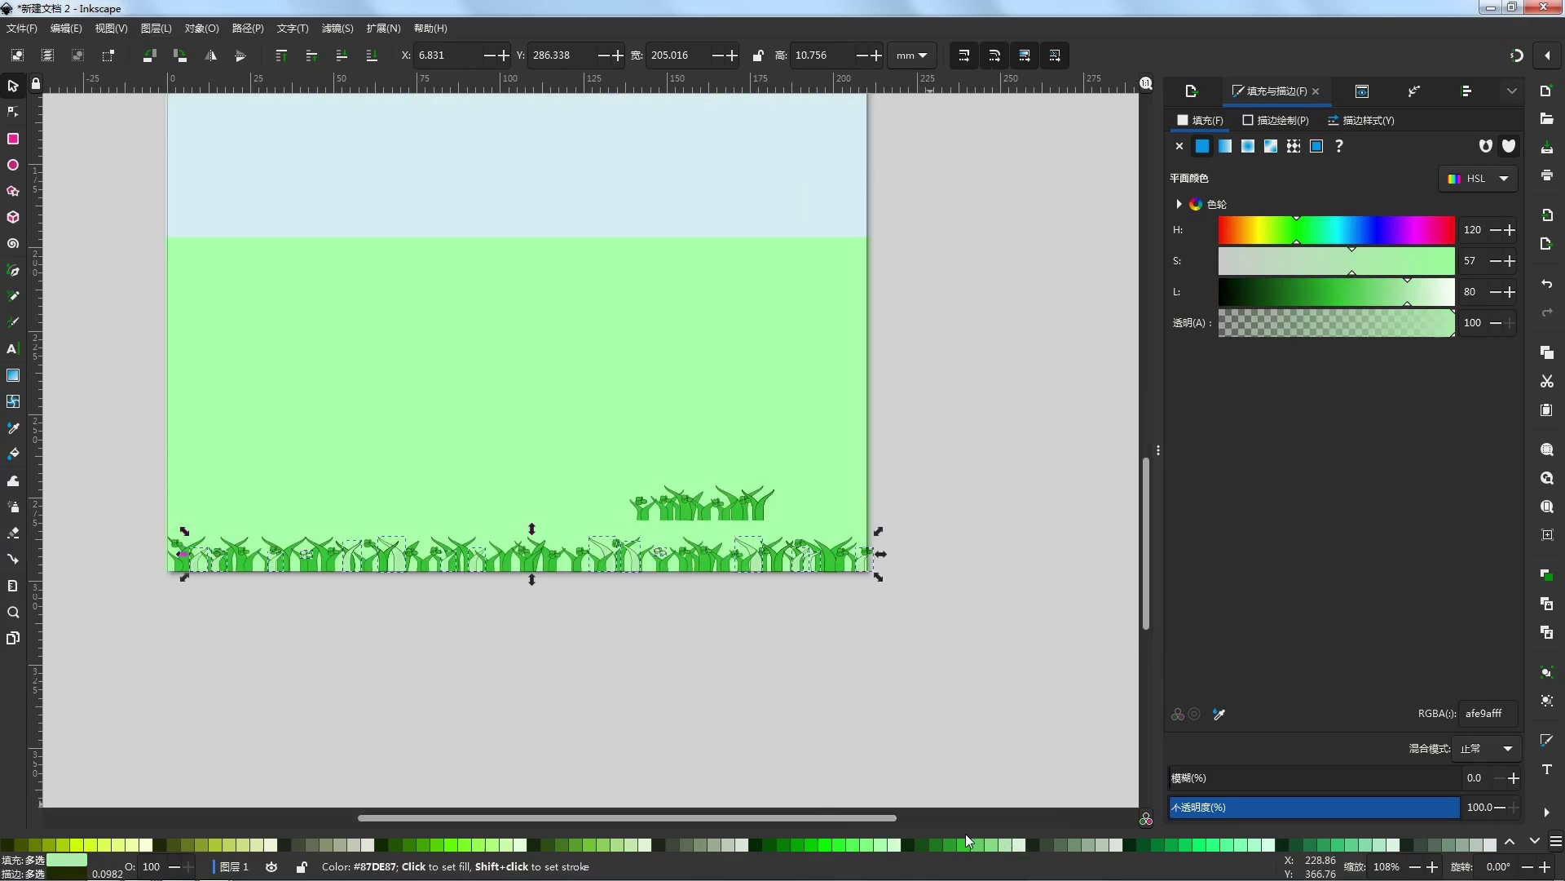
scroll(919, 784, "down", 1)
left_click(980, 844)
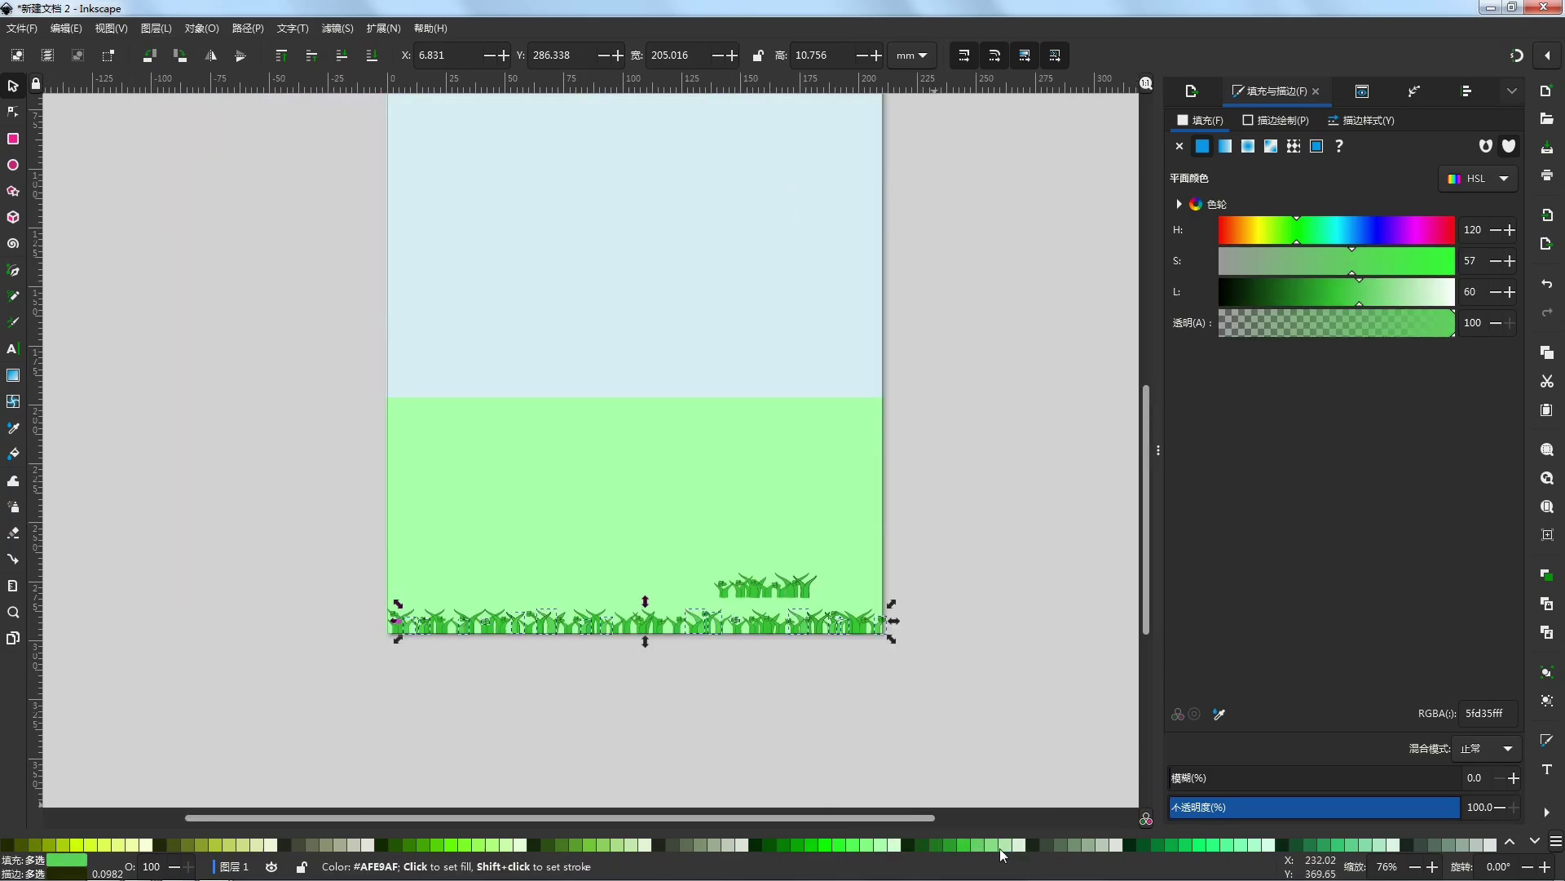
left_click(1000, 846)
Step: Try more saturated greens, including #AAFFAA and #00D400, as the fill of the selected blades
left_click(867, 846)
left_click(883, 846)
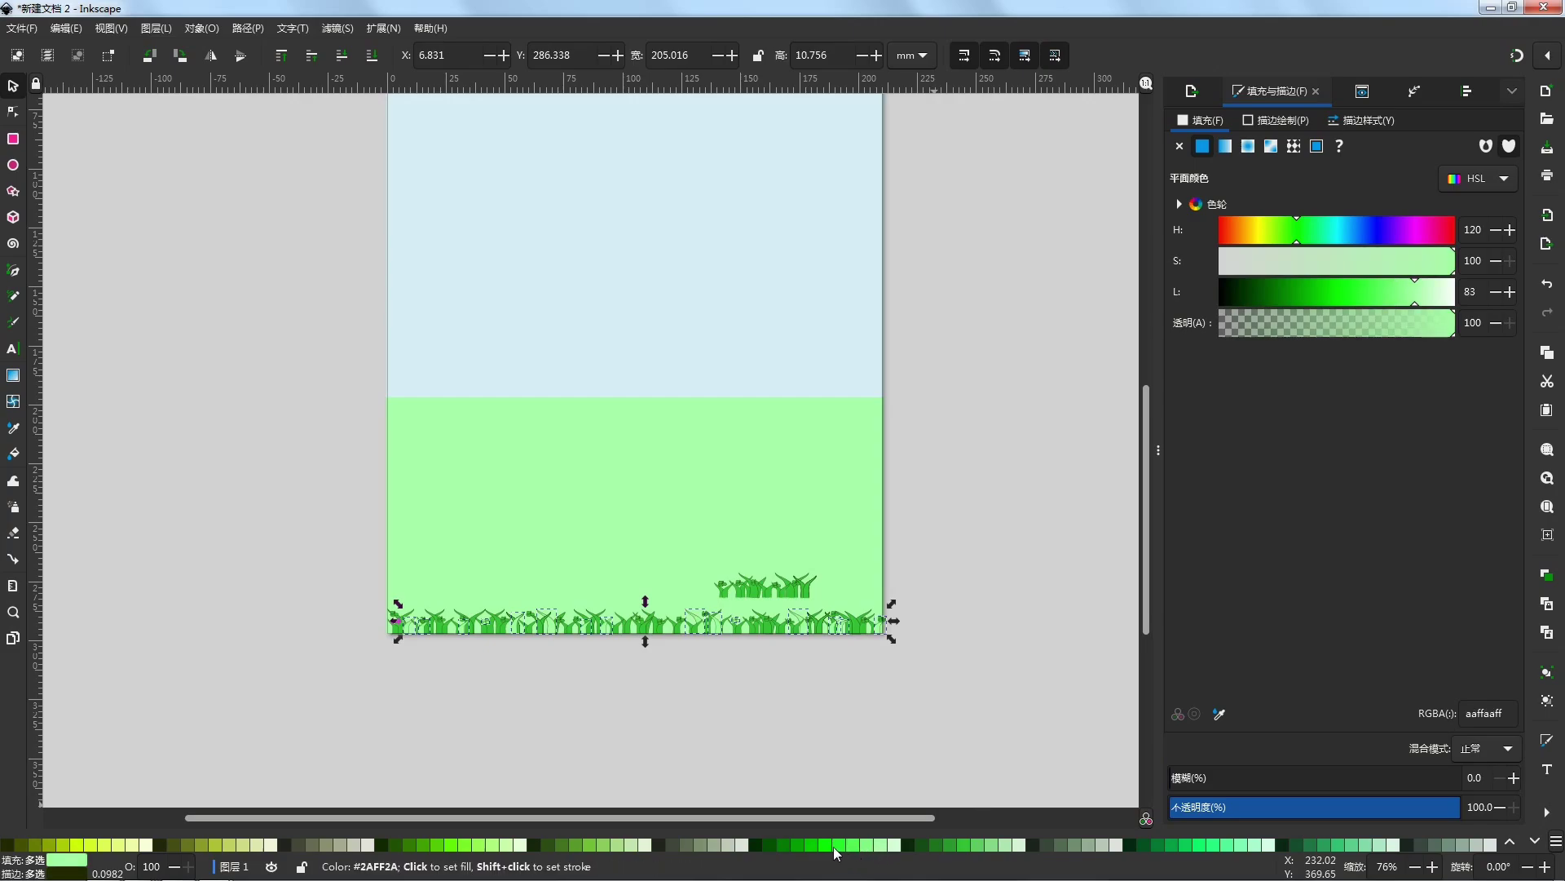
left_click(798, 845)
left_click(785, 845)
left_click(810, 845)
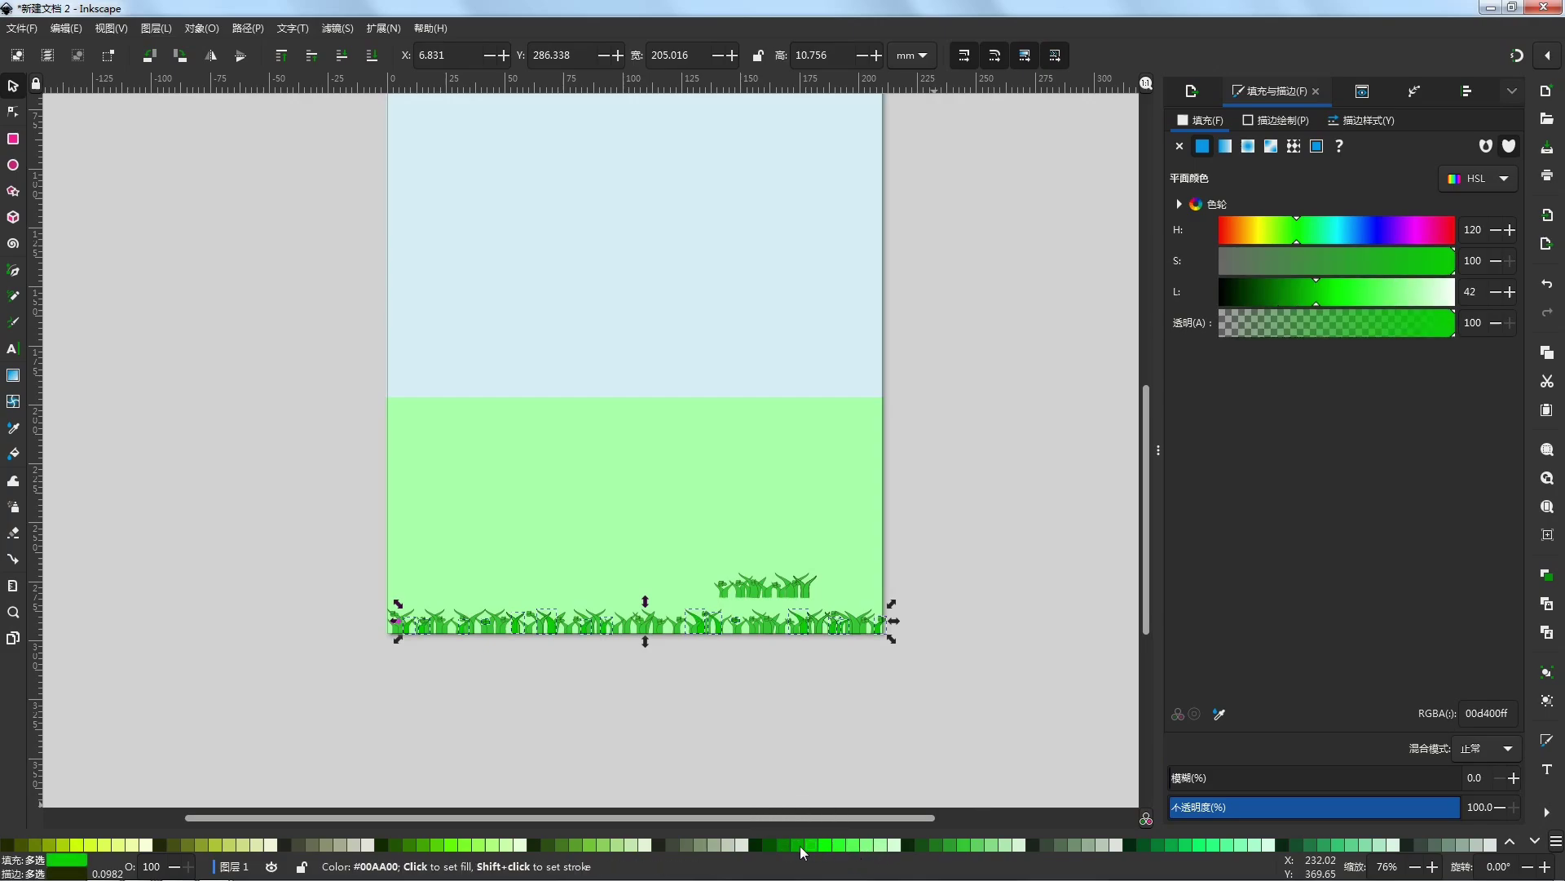
Step: Try the yellow-greens #99FF55 and #338000 against #5FD35F as the fill of the selected scattered blades
scroll(759, 646, "up", 2)
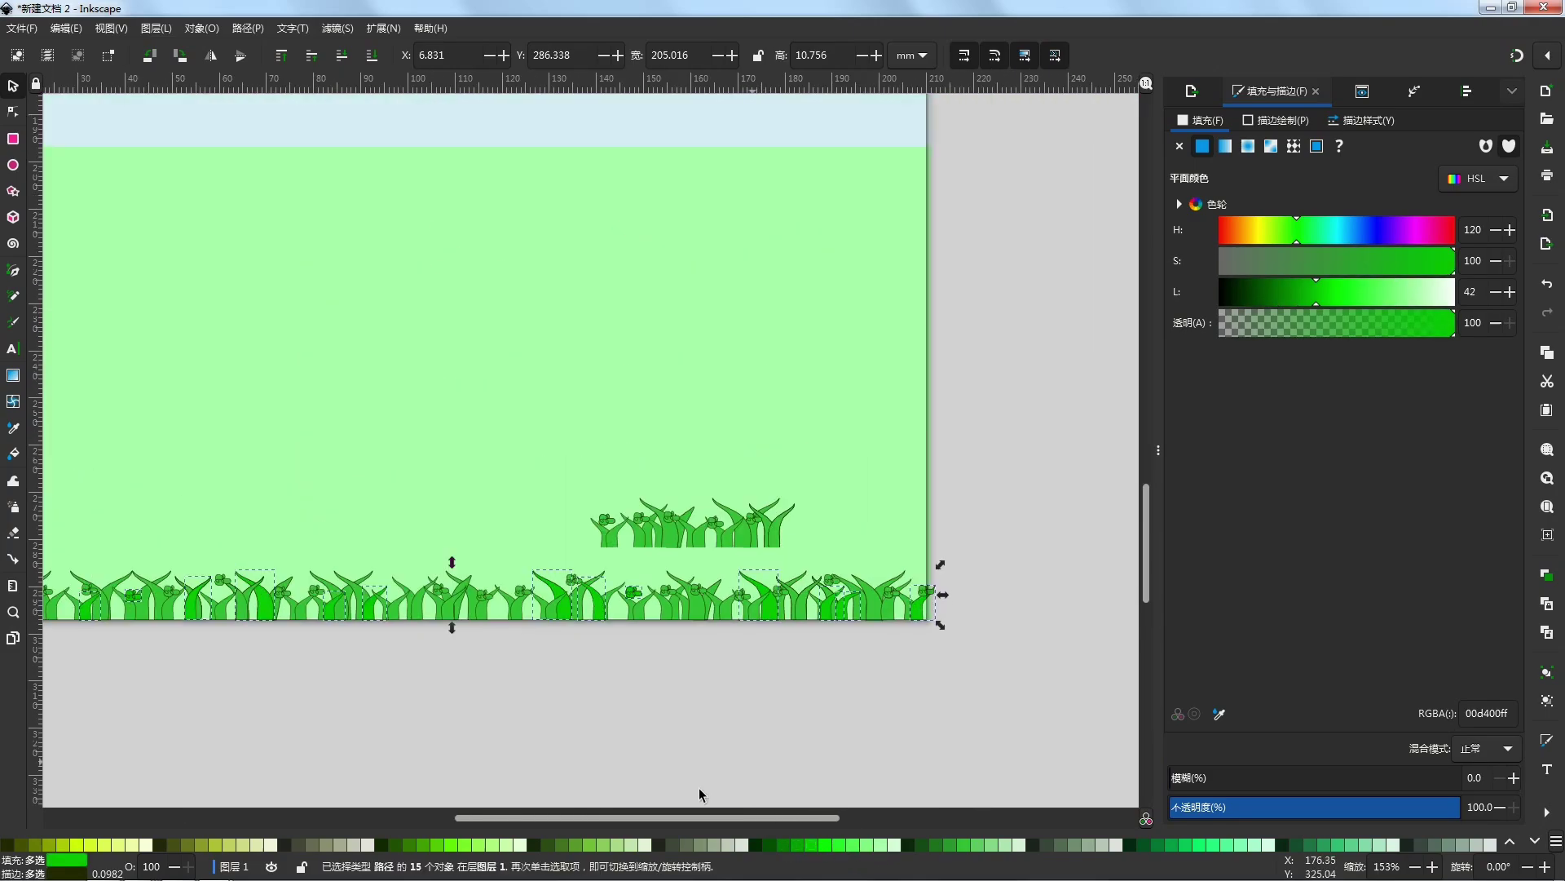
scroll(440, 848, "right", 3)
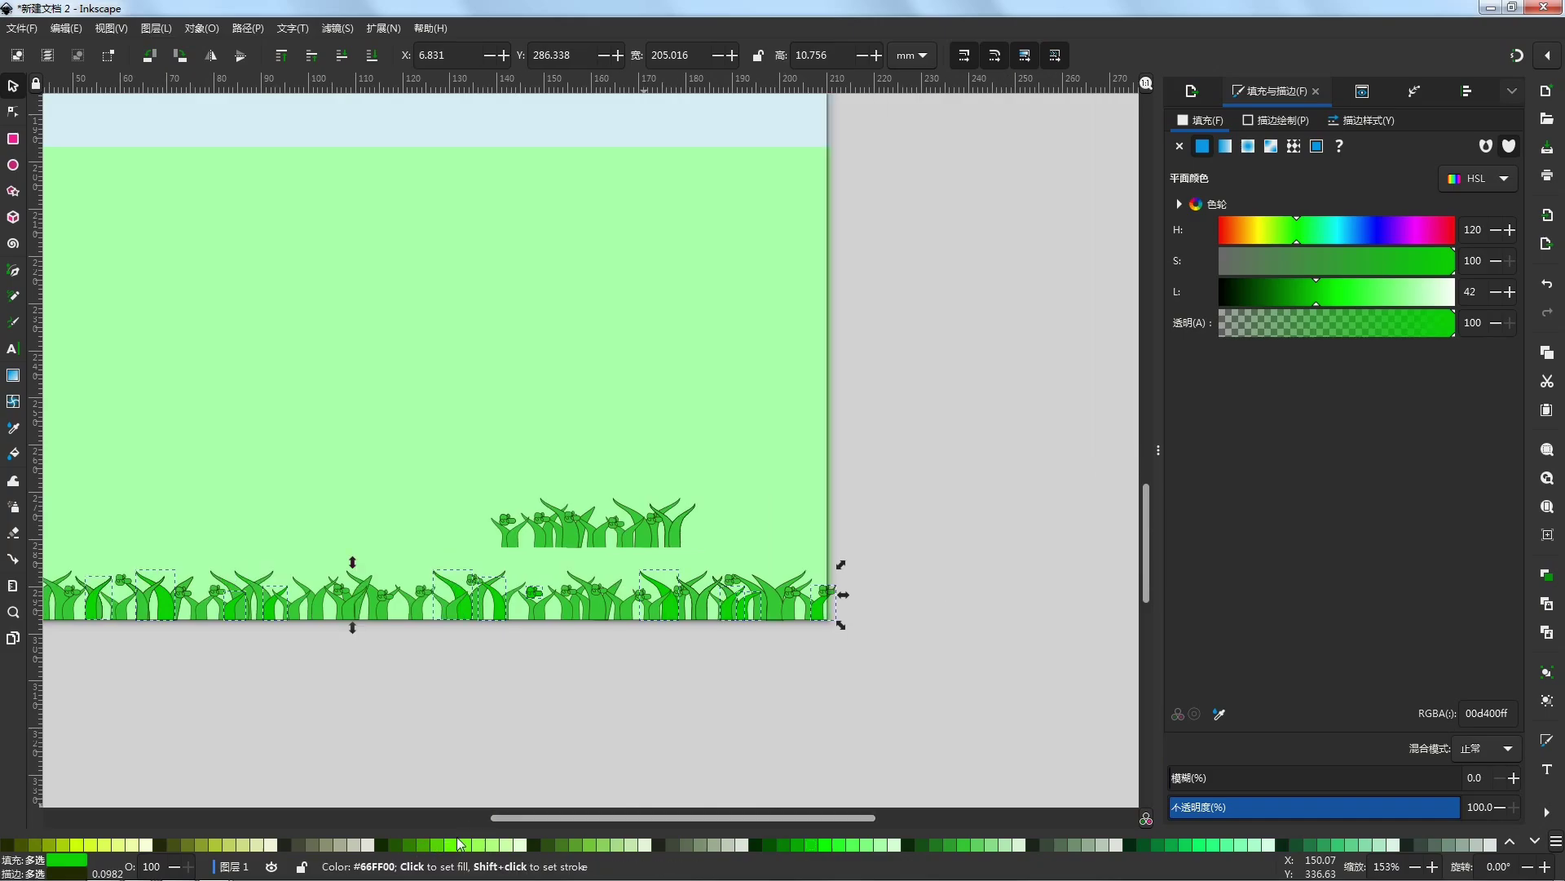
scroll(628, 815, "left", 8)
scroll(793, 740, "down", 2)
left_click(477, 845)
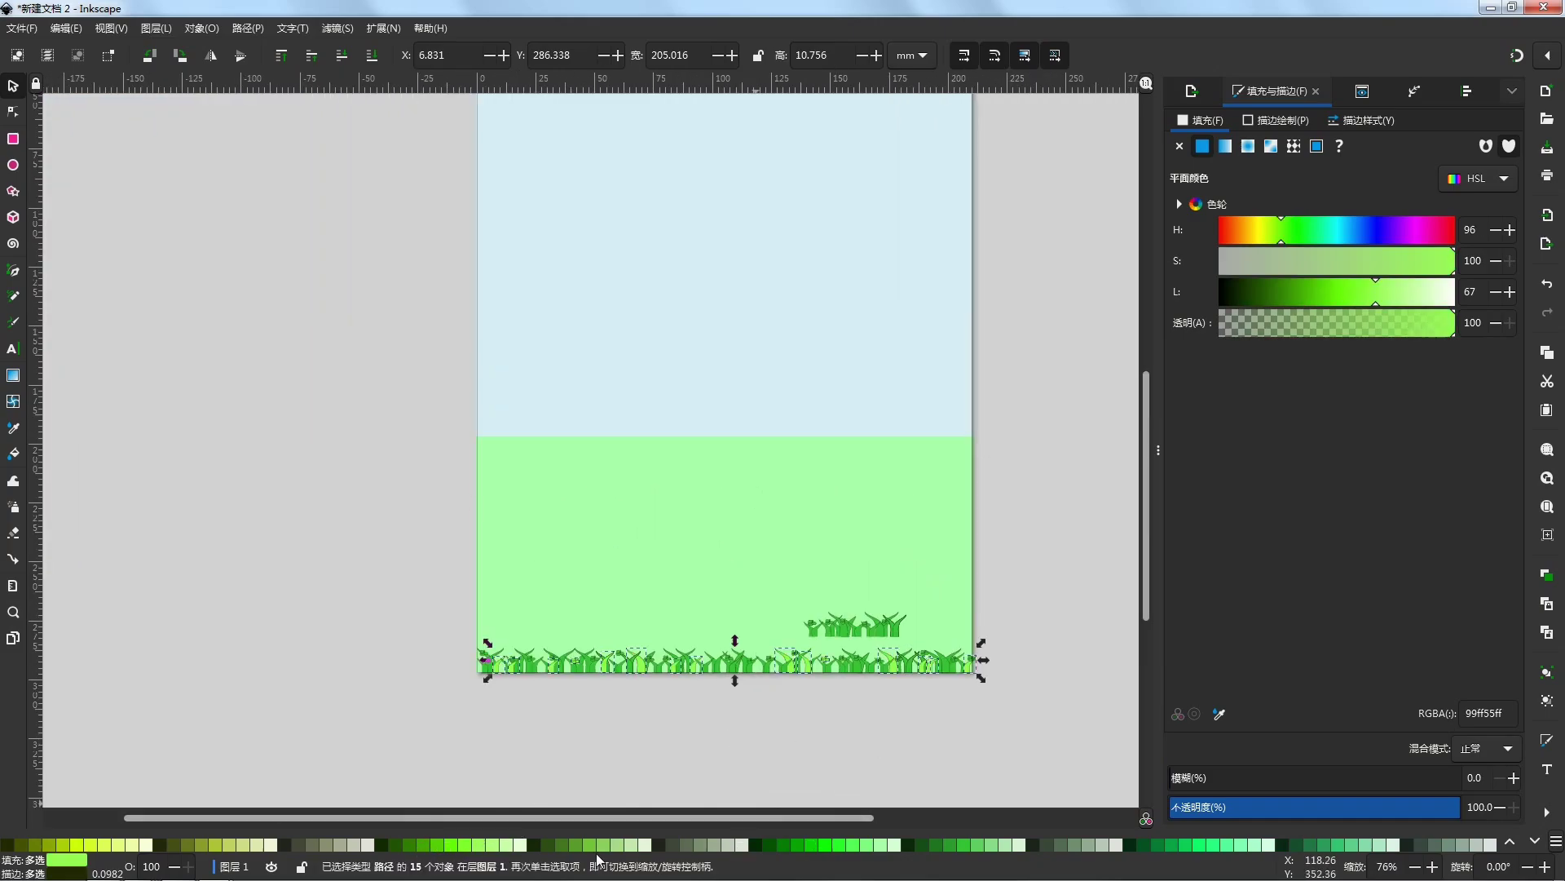
left_click(411, 844)
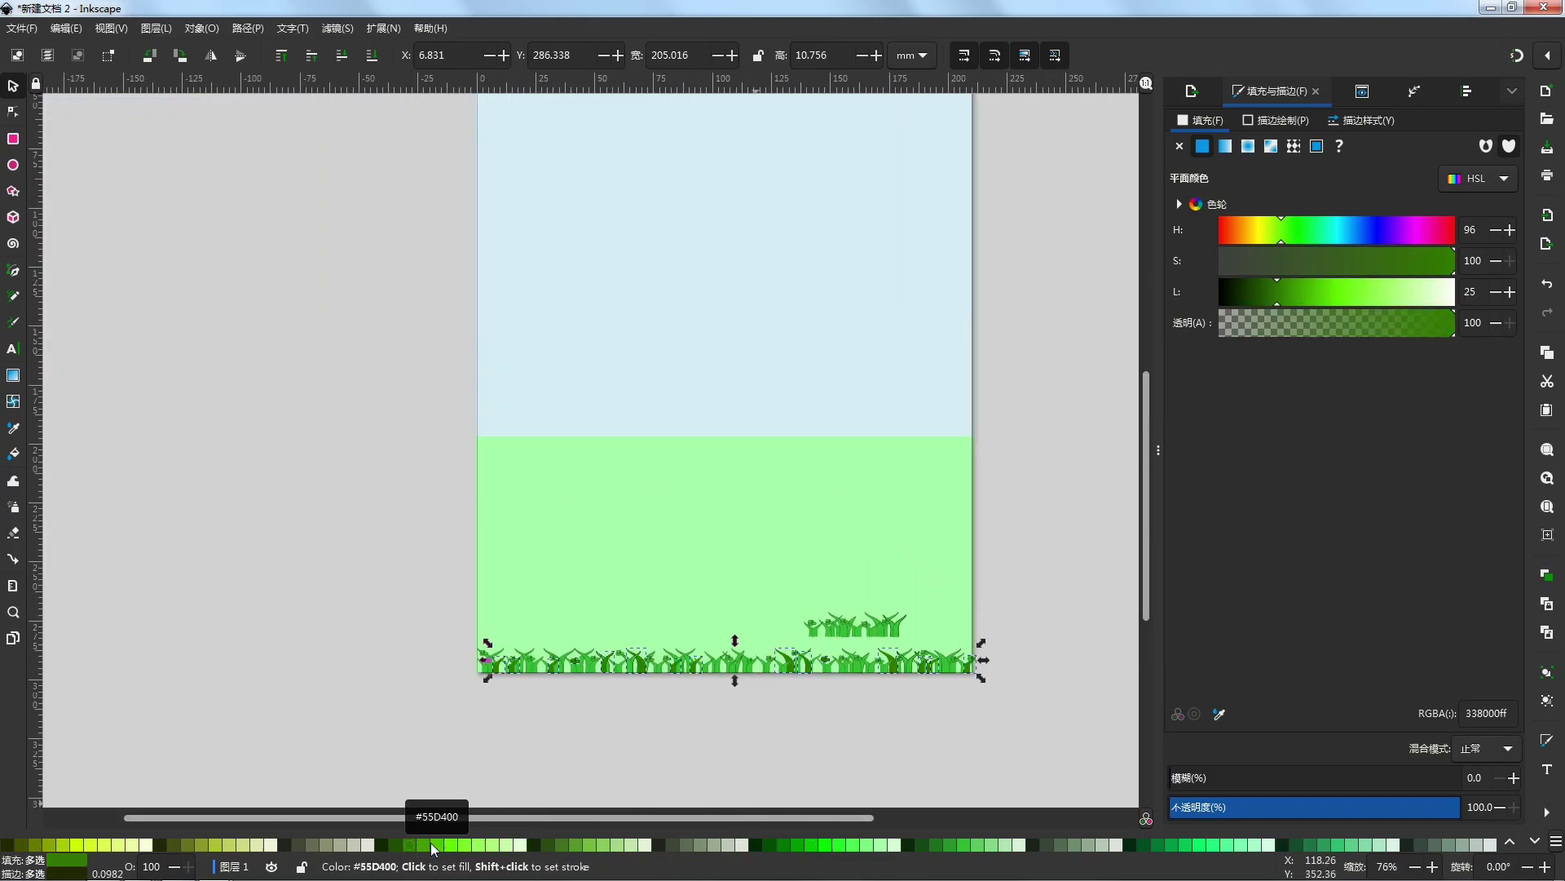
left_click(984, 845)
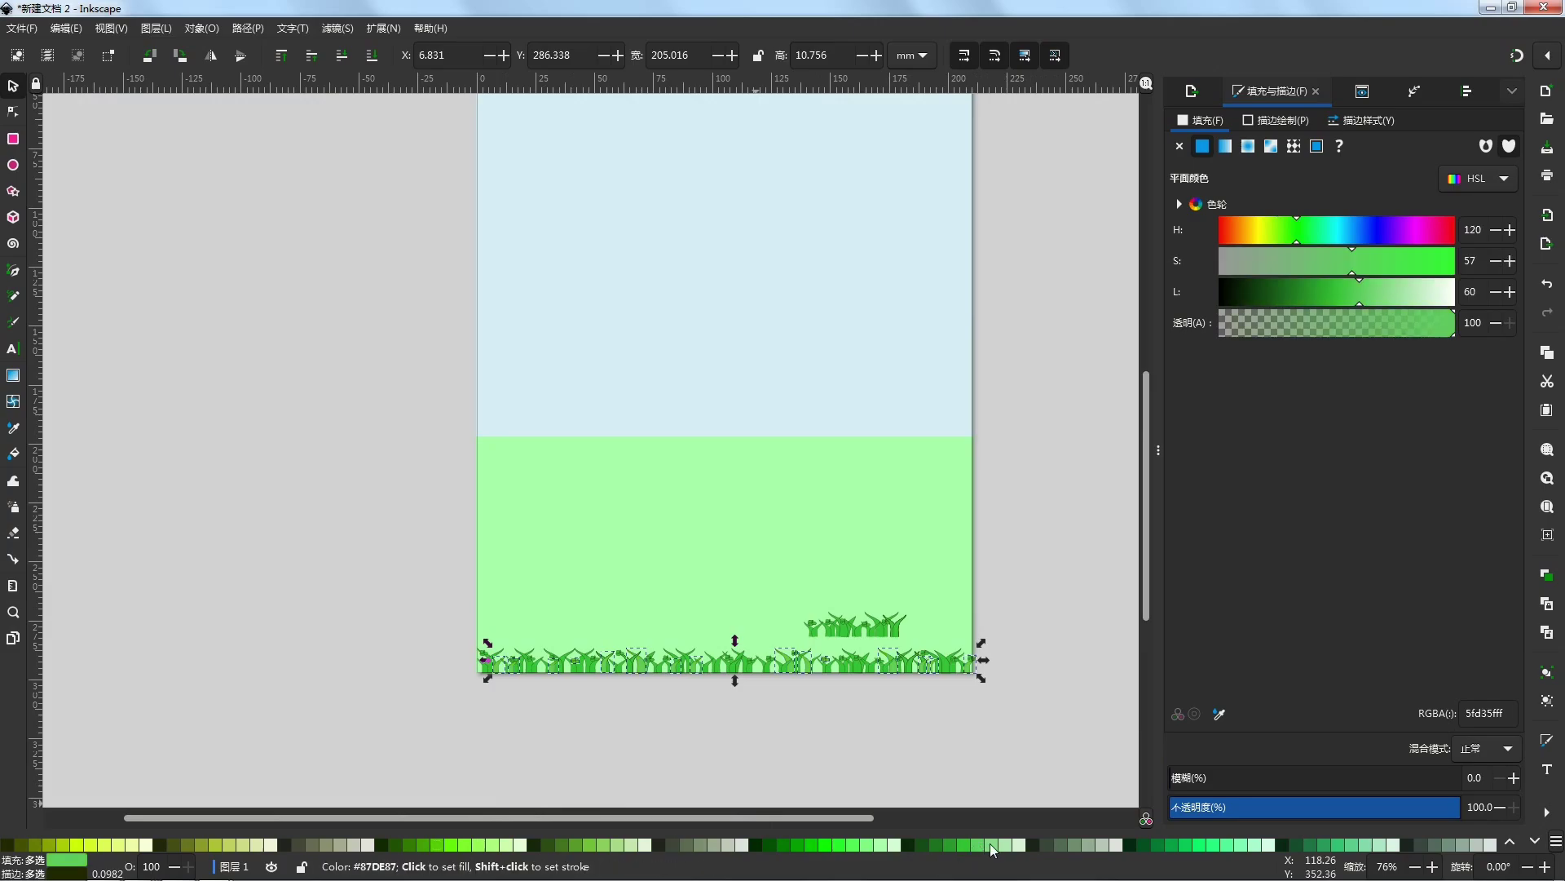
Step: Try saturated greens such as #00D400 and #00AA00 as the fill of the selected scattered blades
left_click(873, 845)
left_click(806, 845)
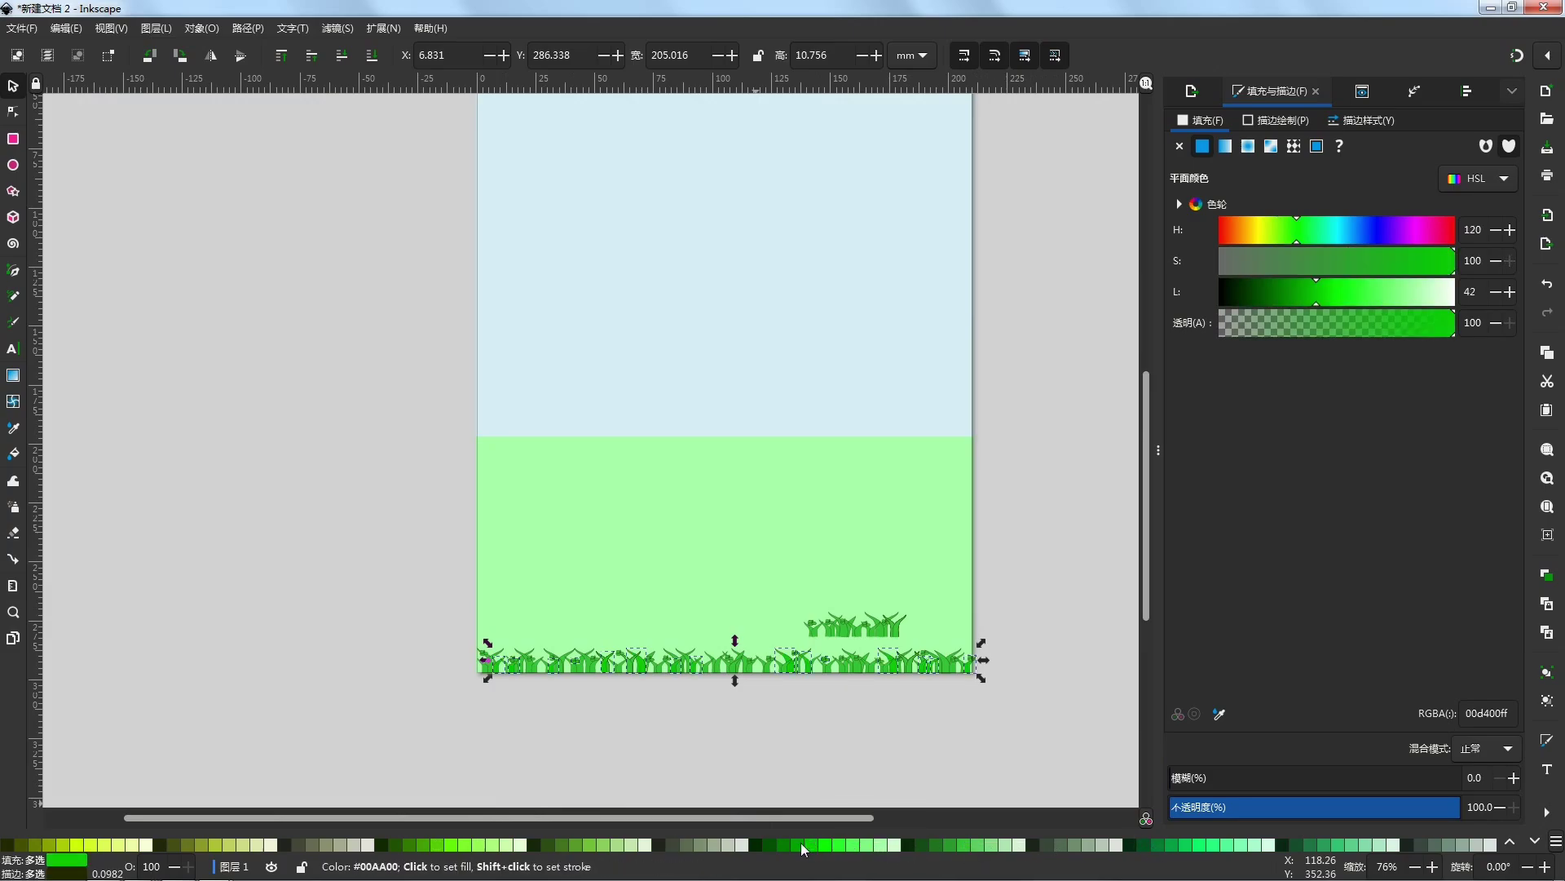
left_click(793, 845)
left_click(812, 844)
scroll(813, 728, "up", 2)
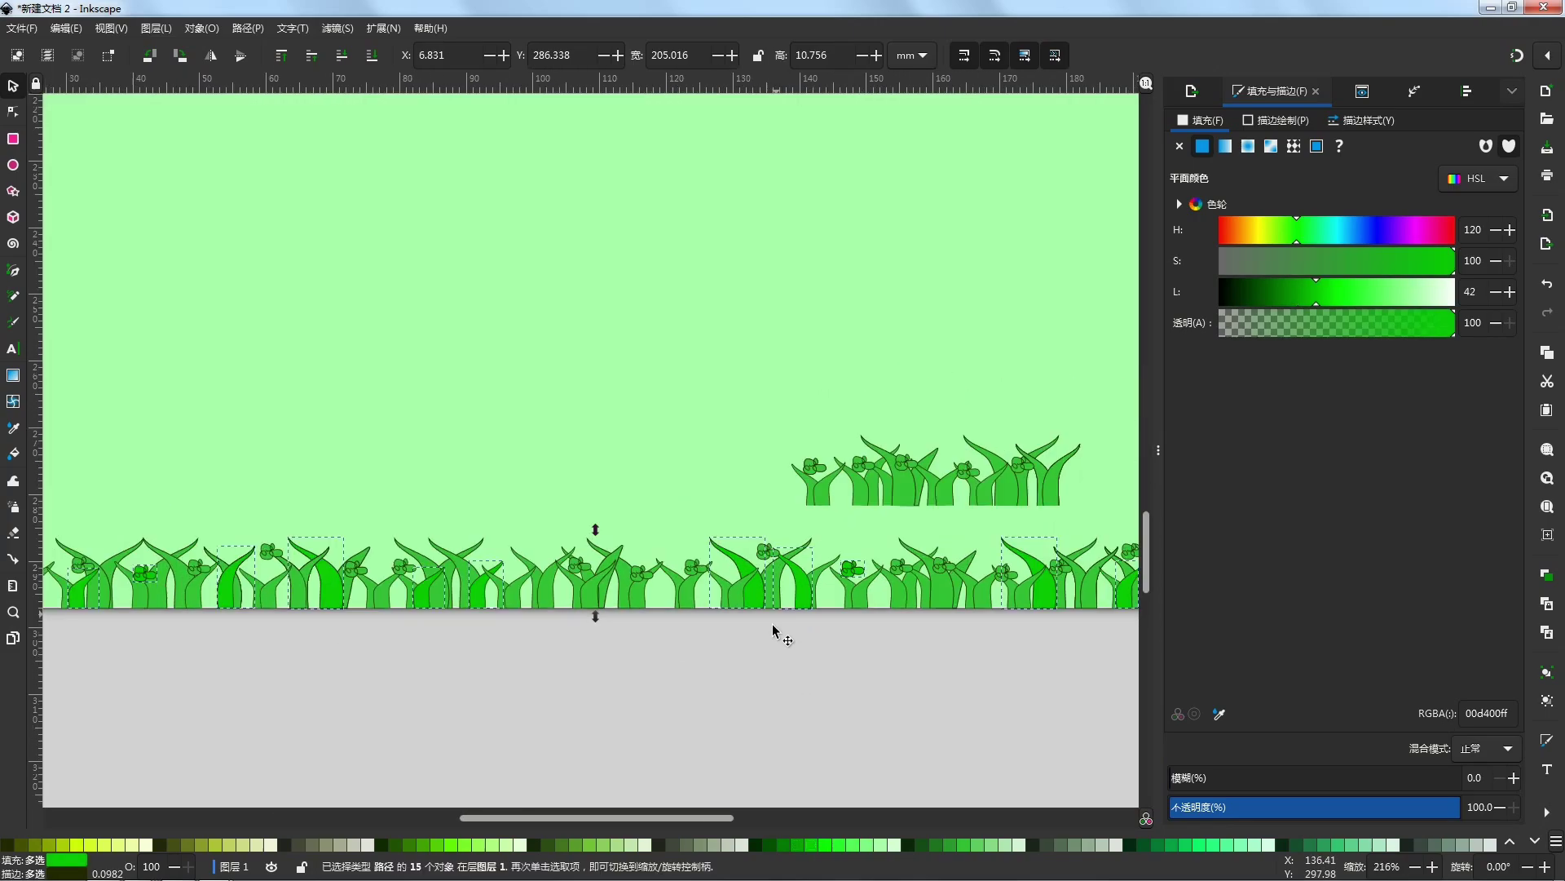
scroll(775, 633, "down", 2)
left_click(790, 844)
left_click(803, 845)
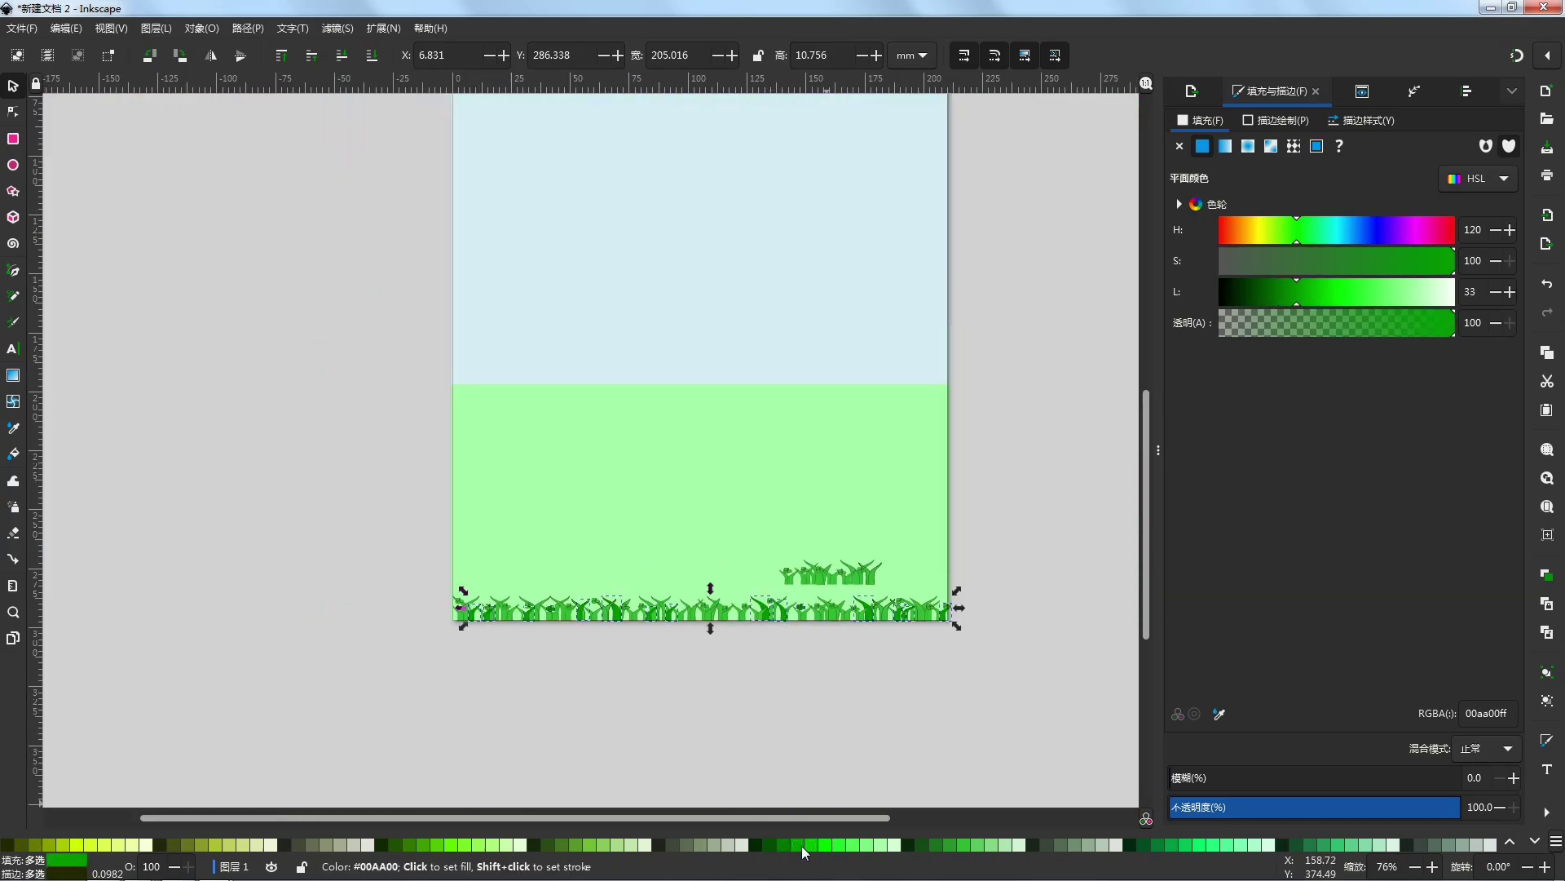
Step: Fill the selected scattered blades with #5FD35F and clear the selection
left_click(975, 844)
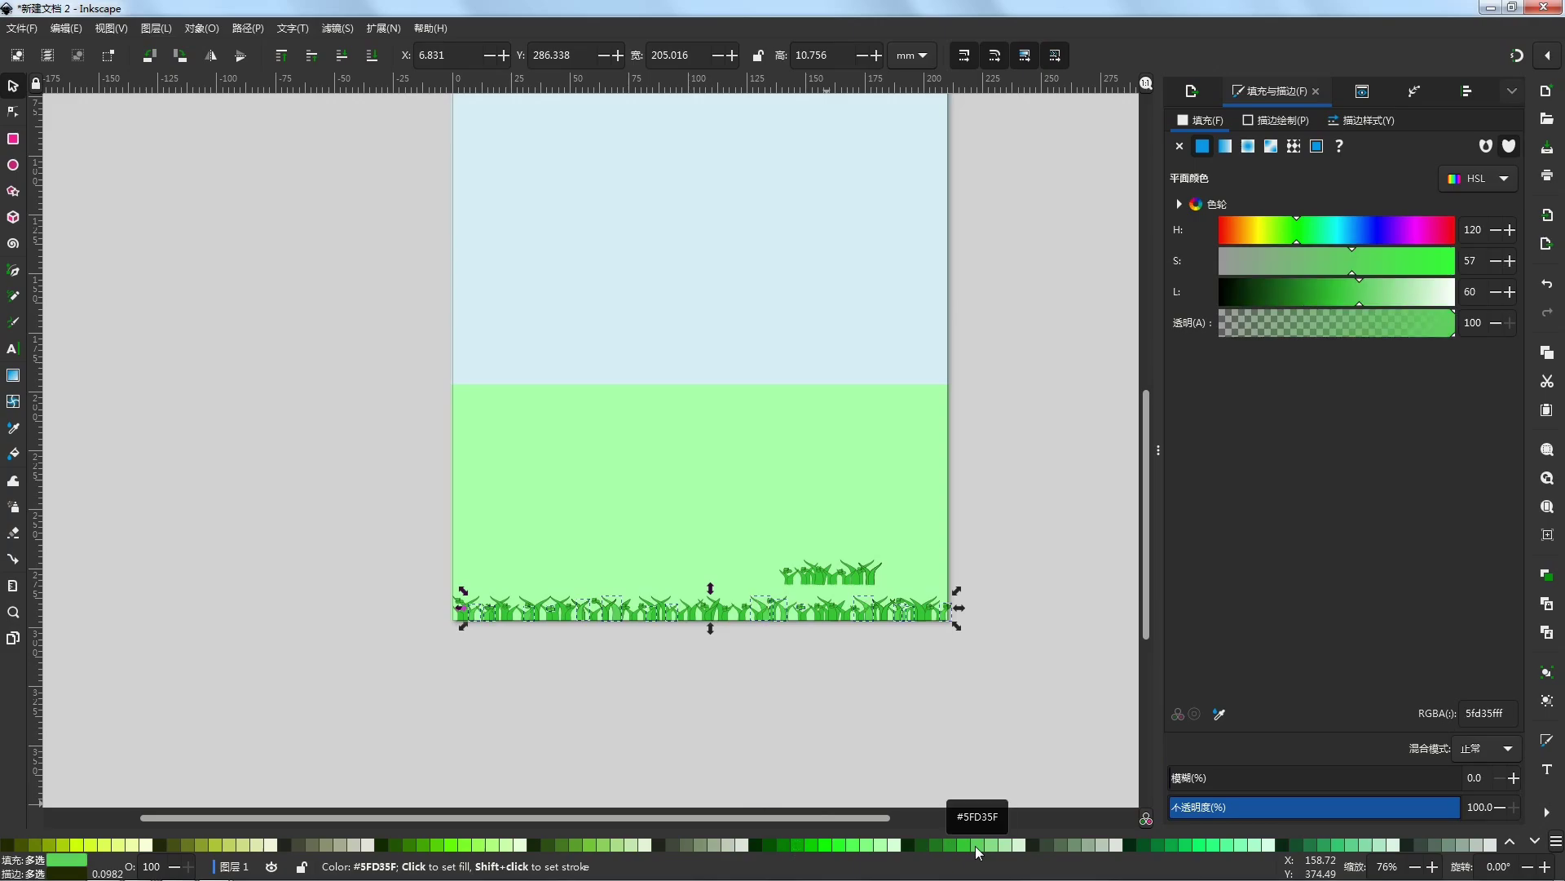
scroll(814, 663, "up", 3)
scroll(767, 551, "down", 2)
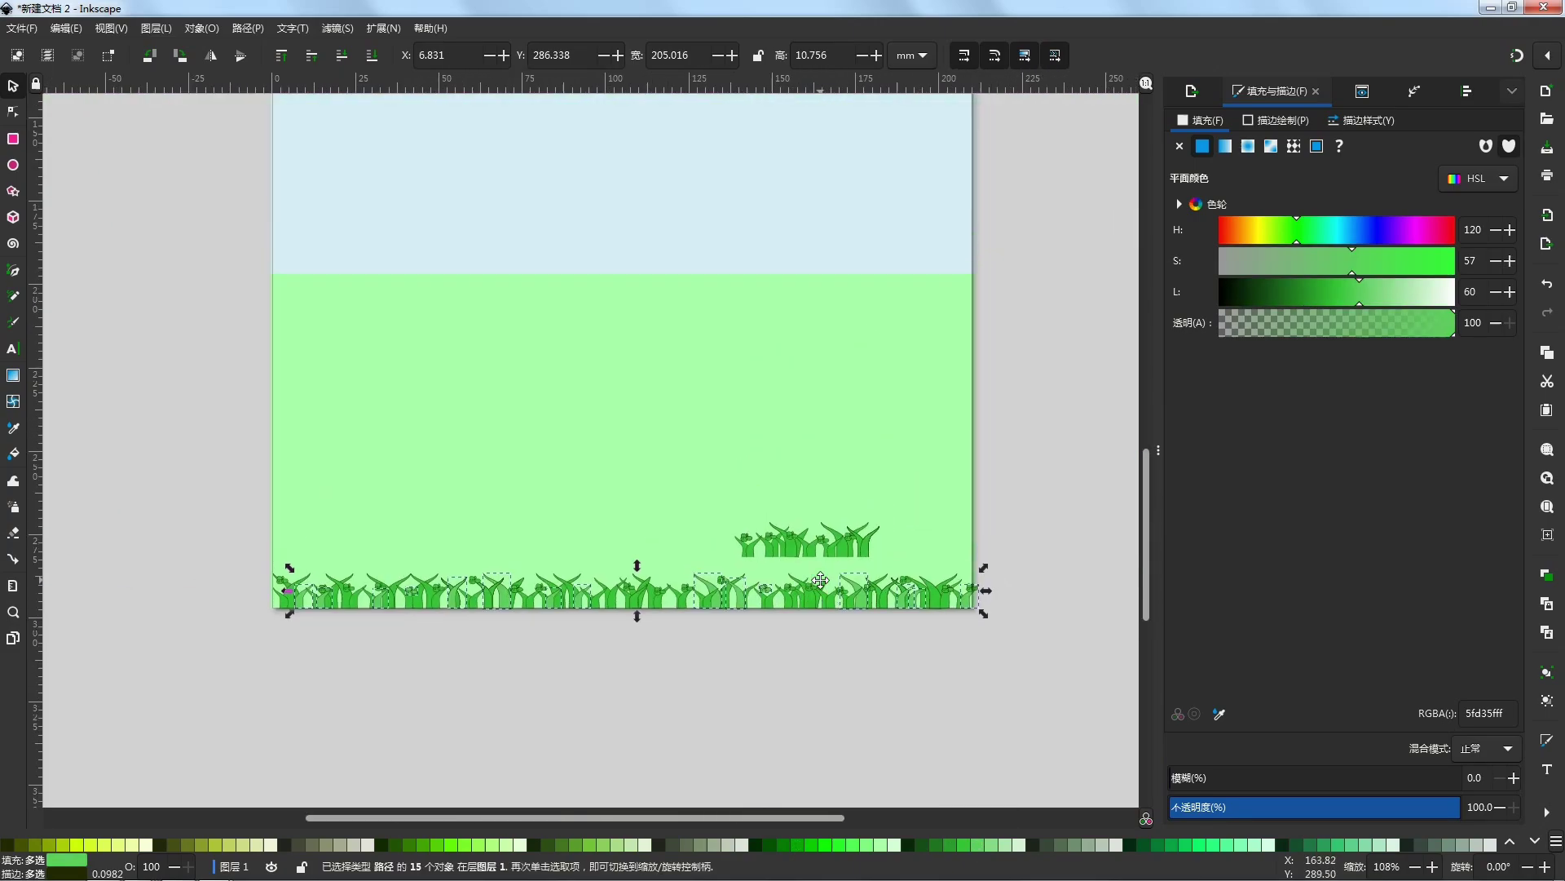
left_click(706, 660)
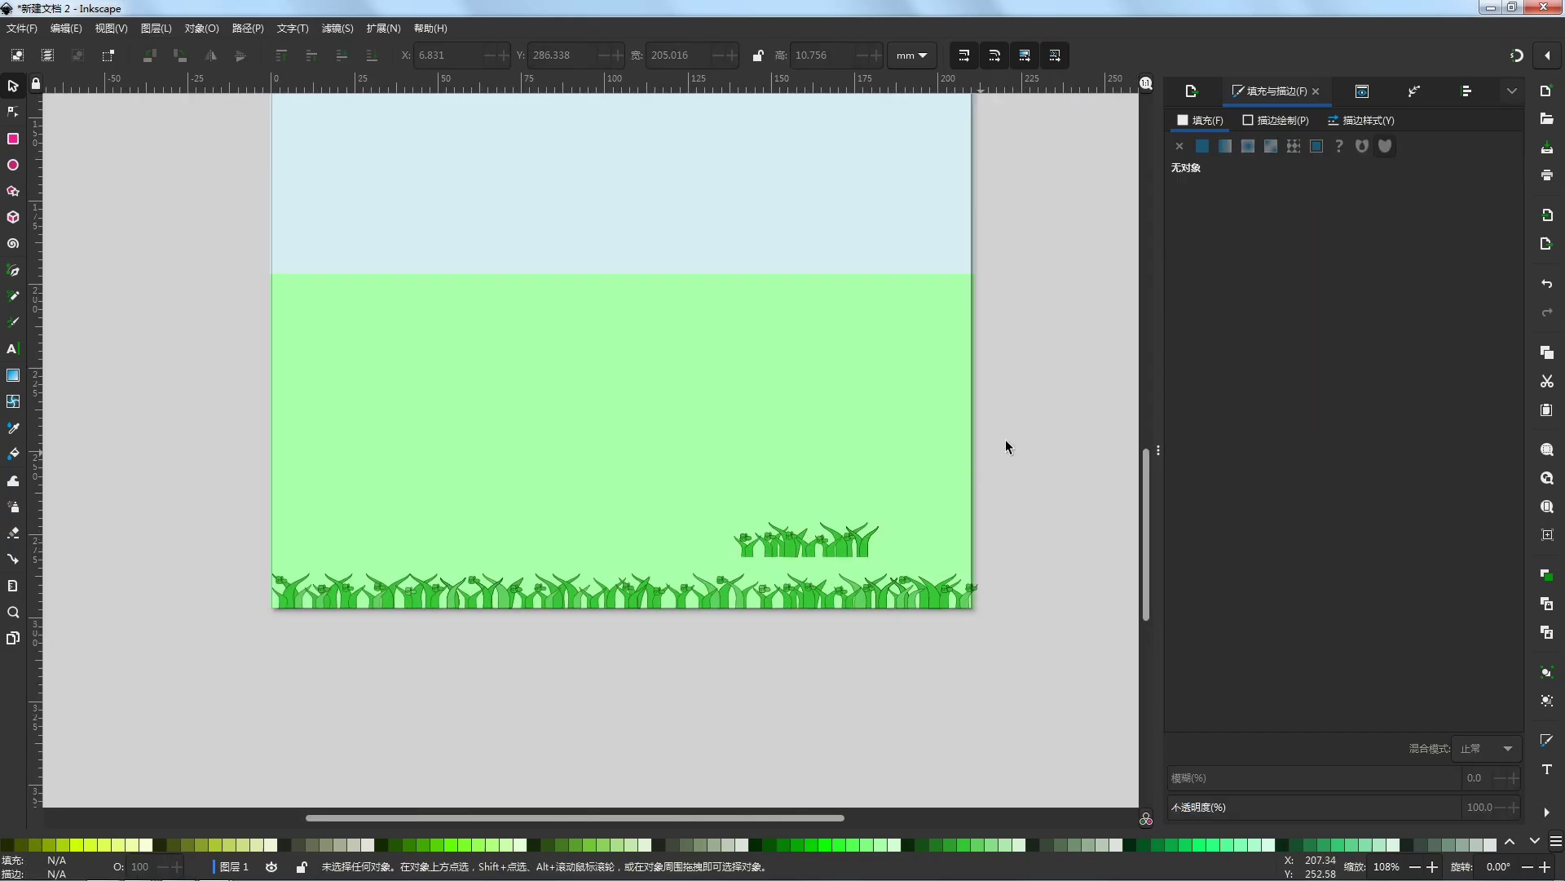
Step: Select three scattered blades in the raised grass section and fill them with the lighter green #5FD35F
left_click_drag(1015, 446, 684, 566)
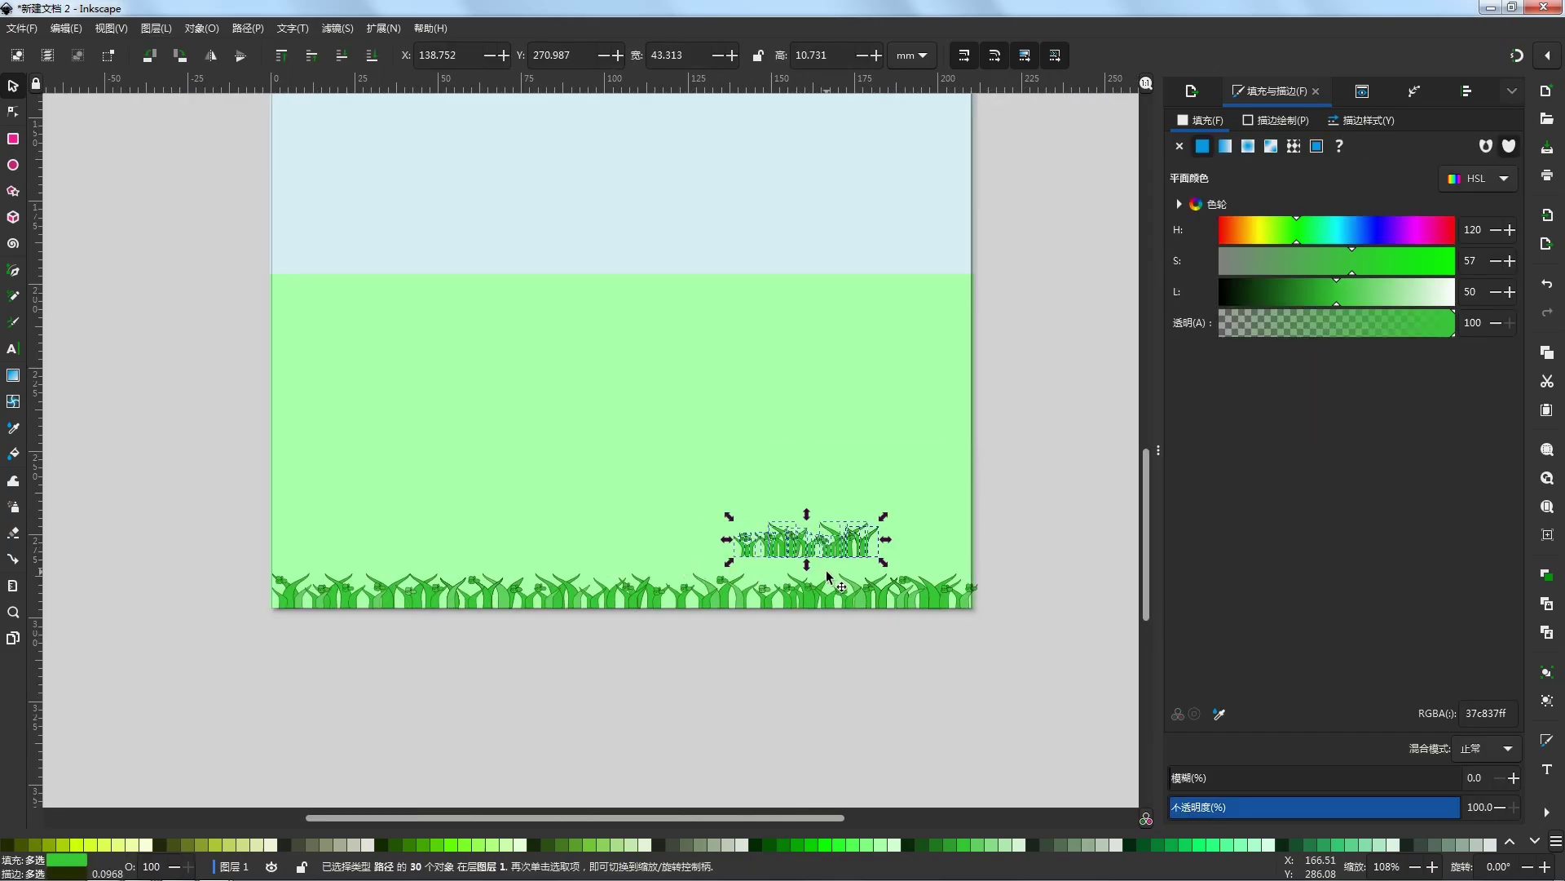
left_click(1079, 530)
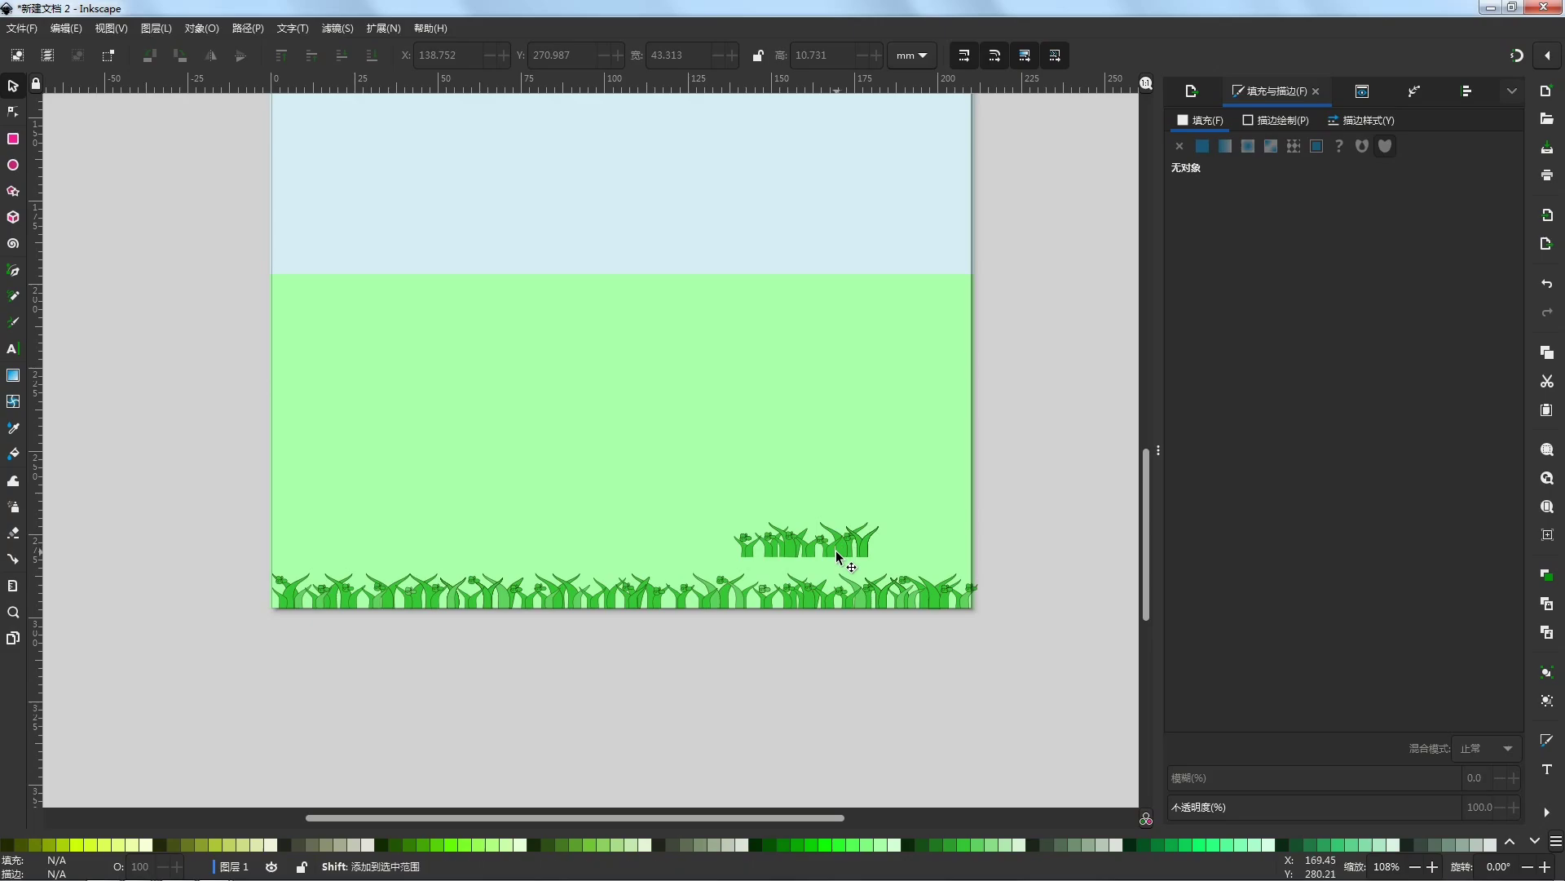
left_click(839, 552, "shift")
left_click(770, 553, "shift")
left_click(749, 557, "shift")
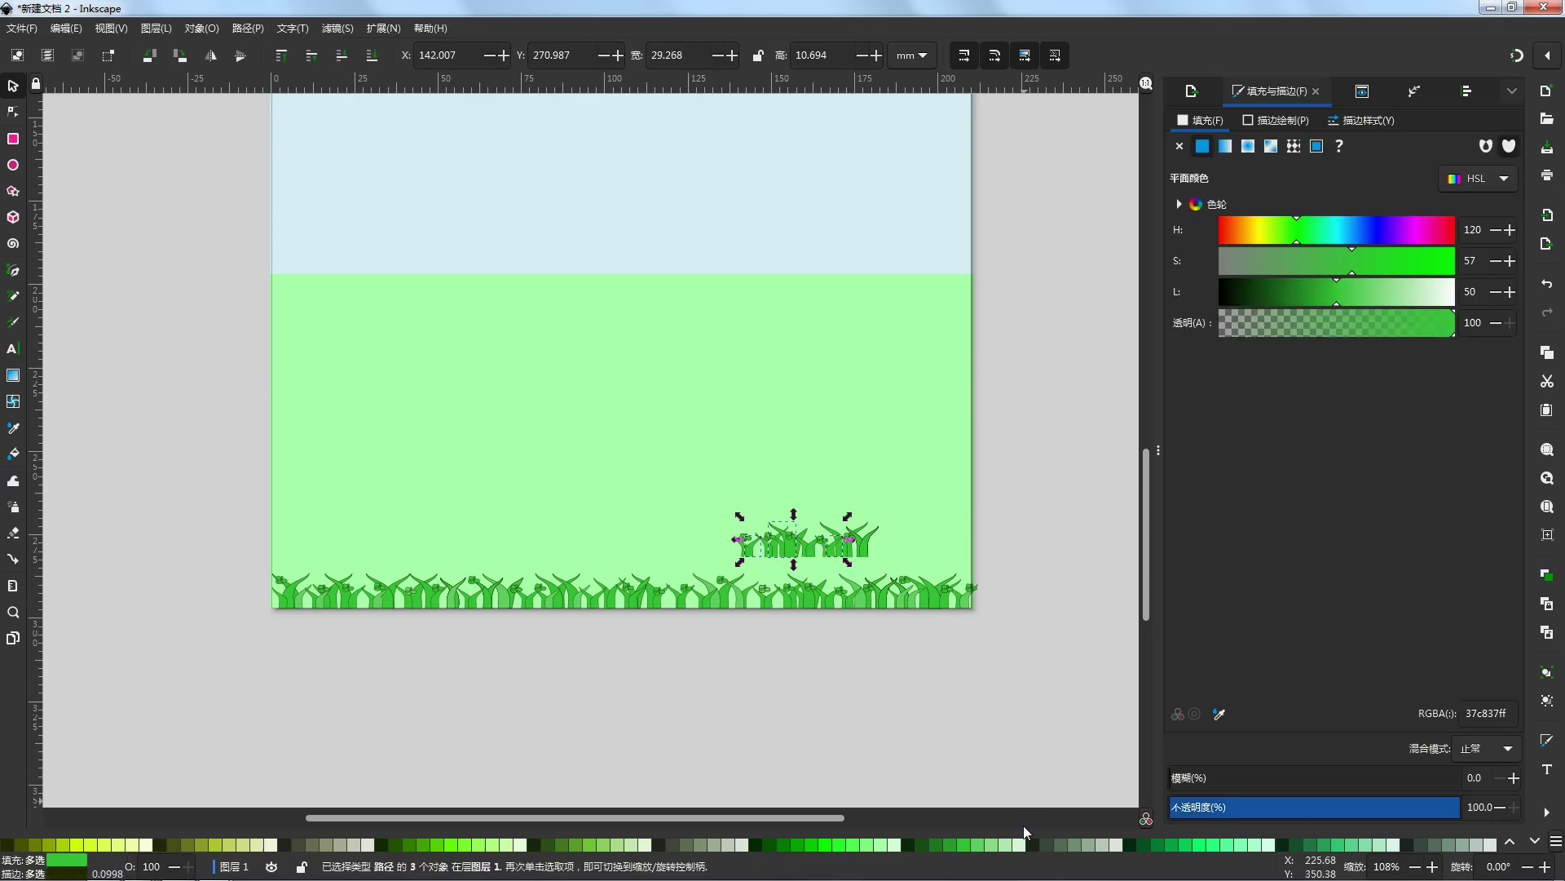
left_click(983, 843)
left_click(915, 697)
scroll(720, 666, "down", 1)
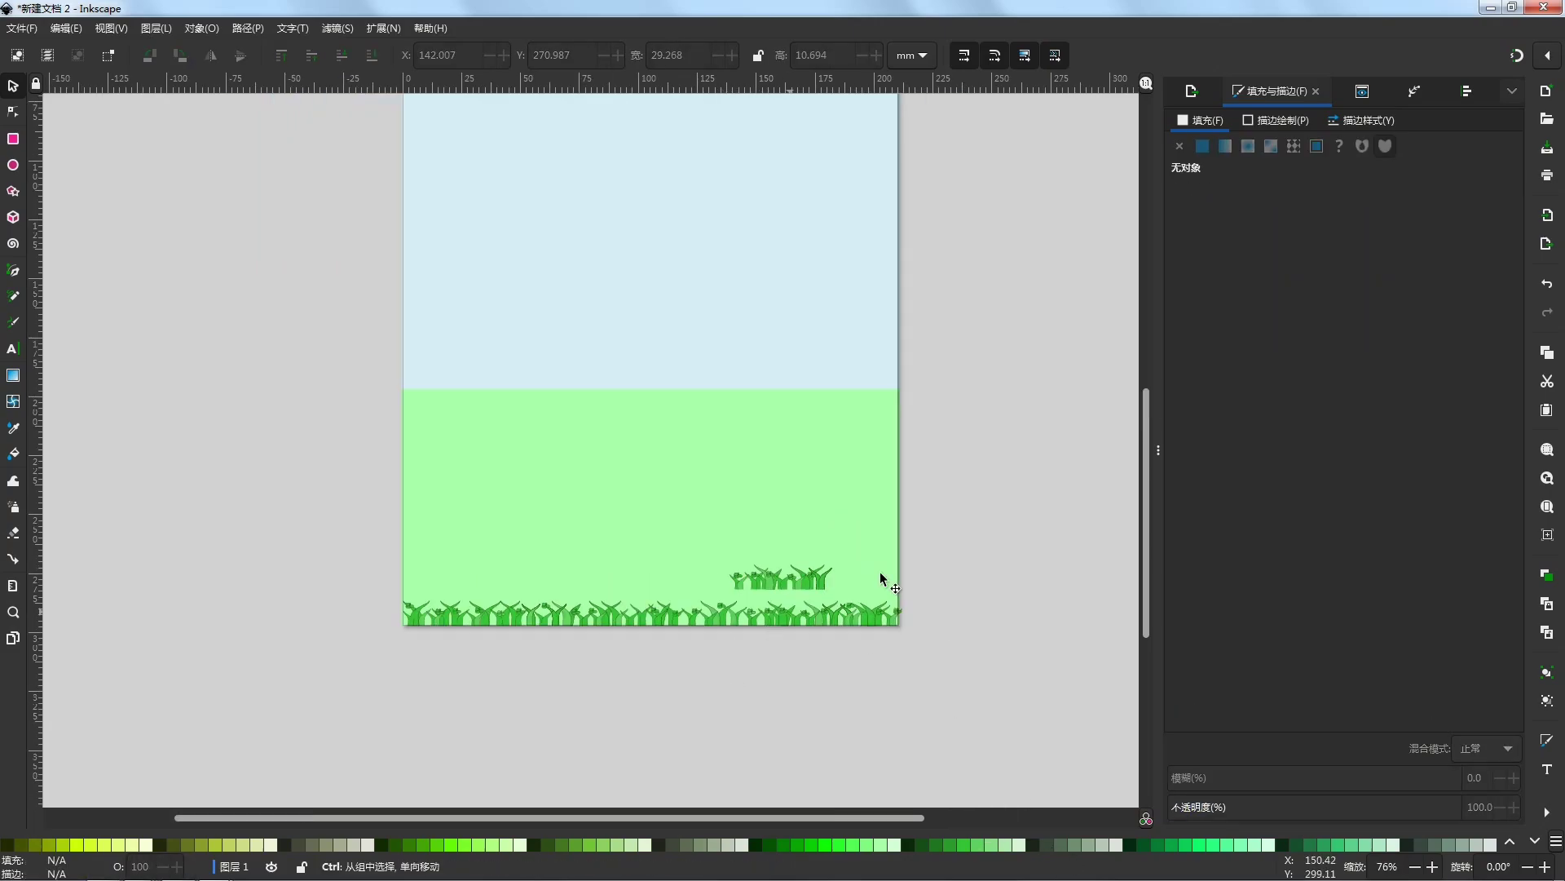
Step: Select the six flowers of the raised grass section and fill them with the pale pink #FFD5E5
scroll(878, 656, "up", 1)
left_click_drag(956, 452, 599, 551)
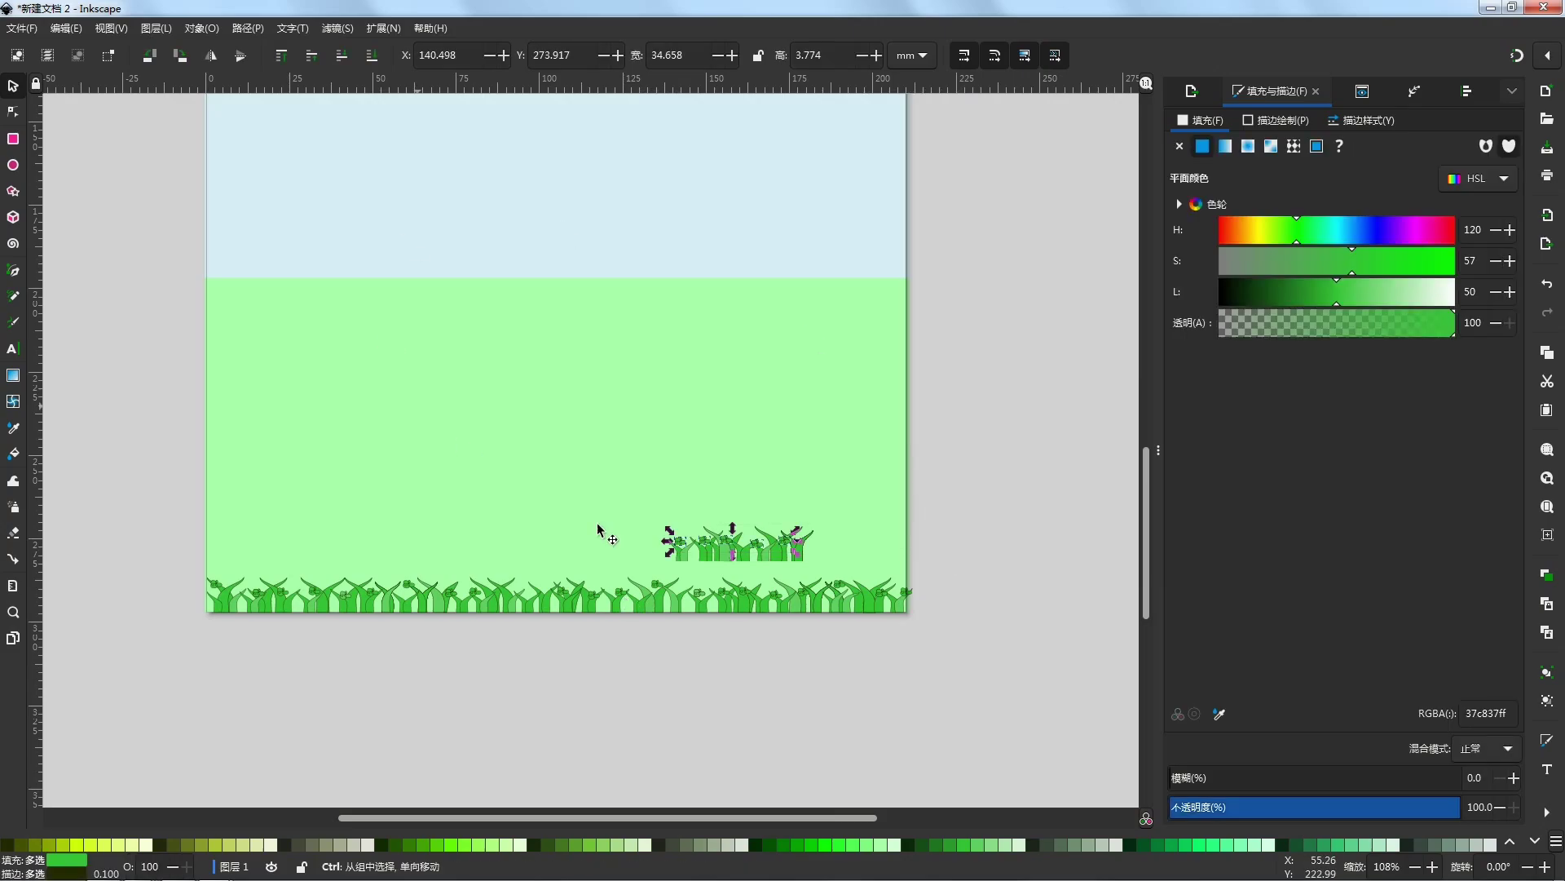
key("minus")
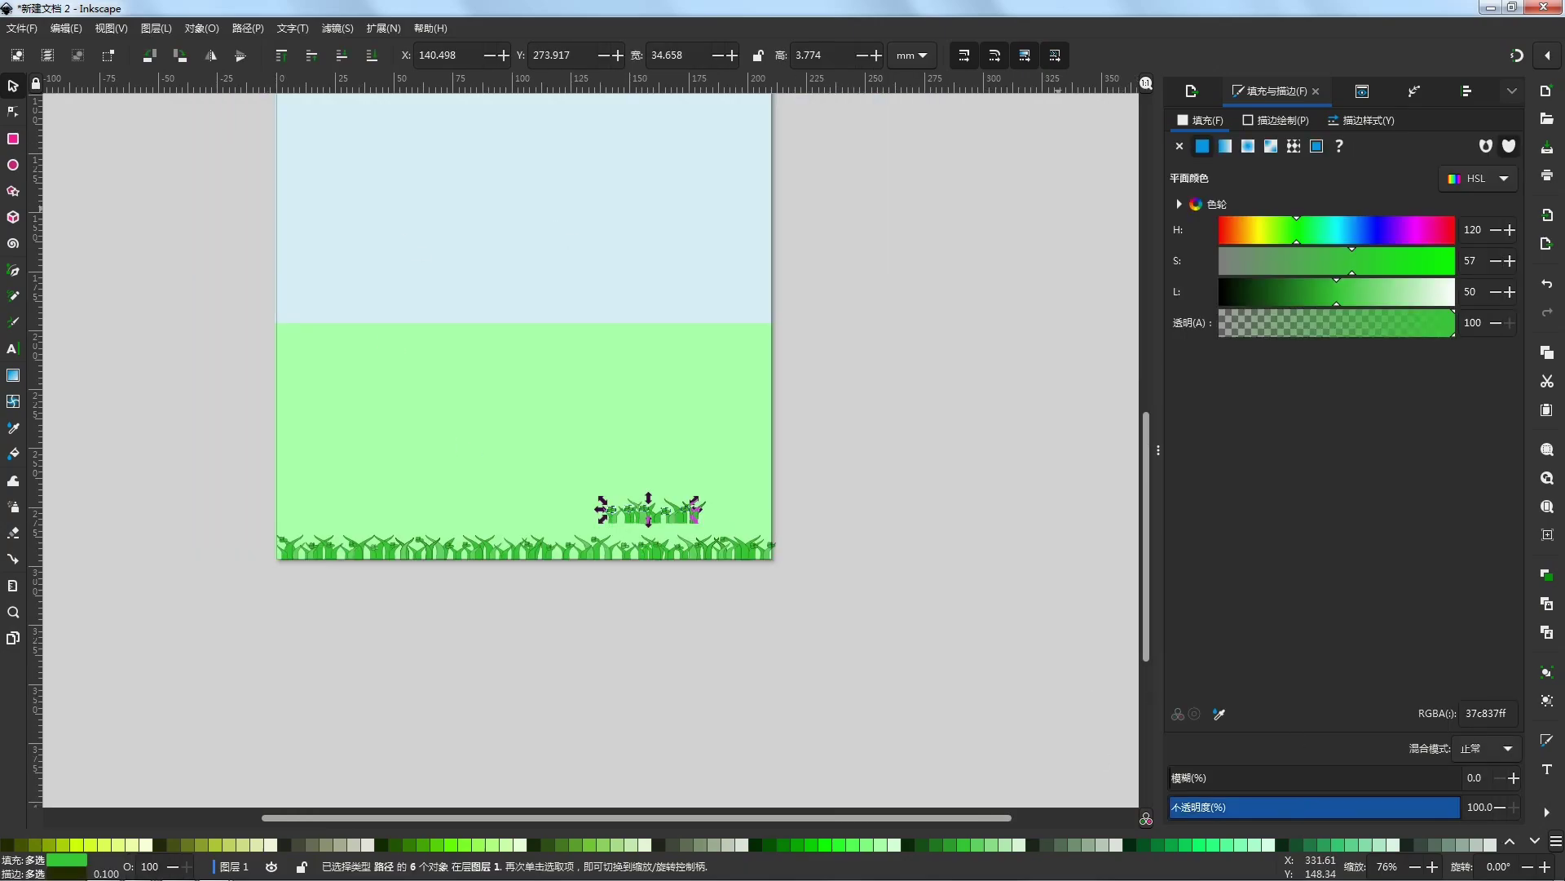
scroll(1513, 843, "down", 4)
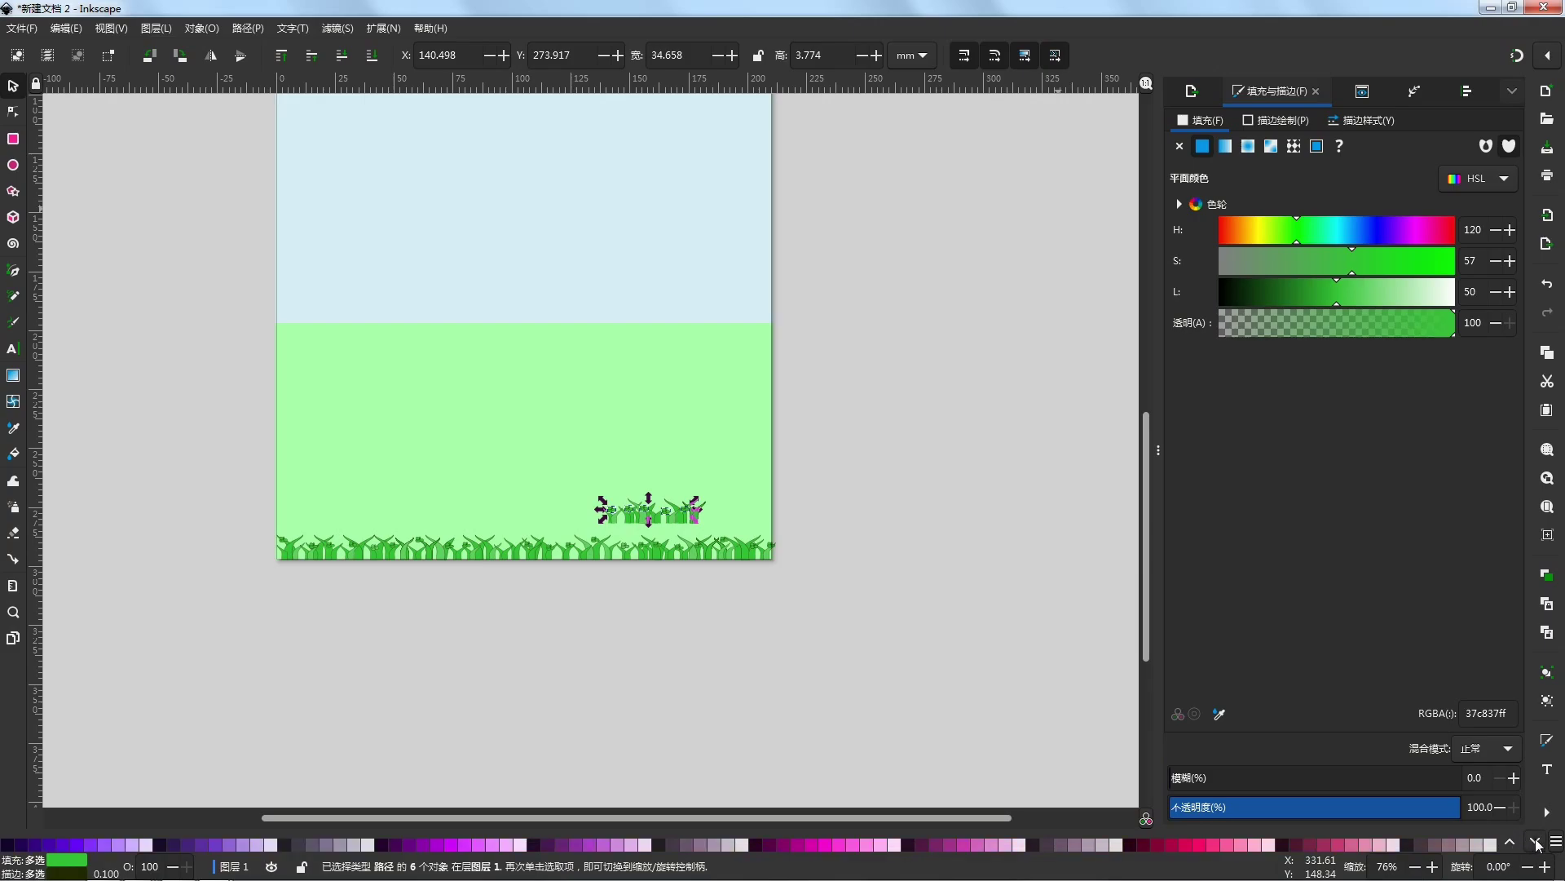
left_click(1271, 845)
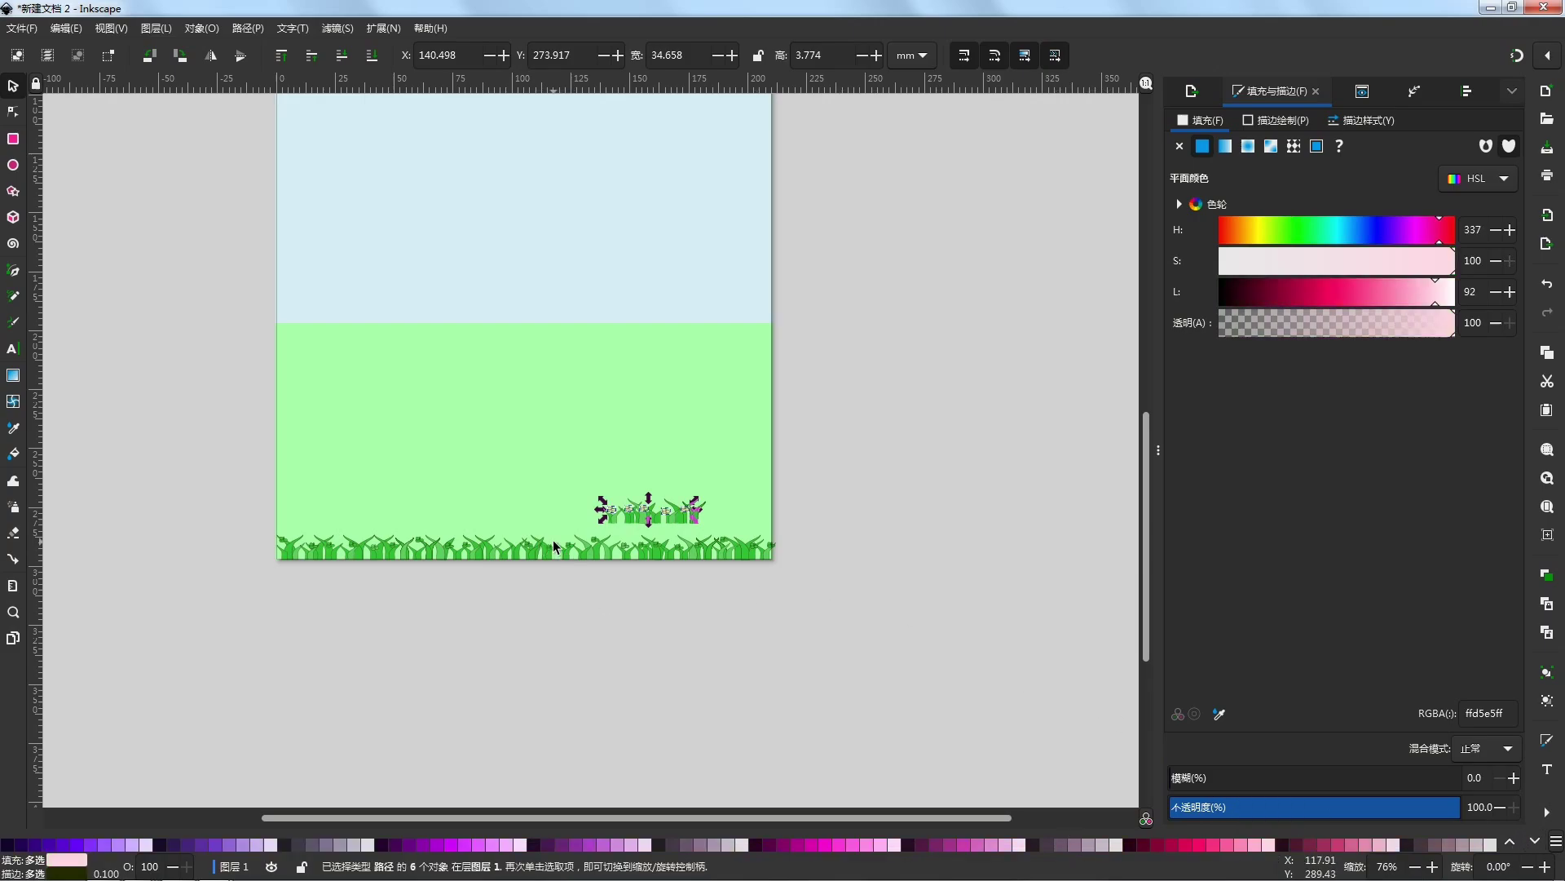
key("plus")
Step: Select all the flowers in the bottom grass row and fill them with the pale pink #F4D7E3
left_click(1088, 662)
left_click_drag(1096, 642, 278, 677)
left_click(1397, 844)
left_click(863, 699)
scroll(547, 536, "down", 2)
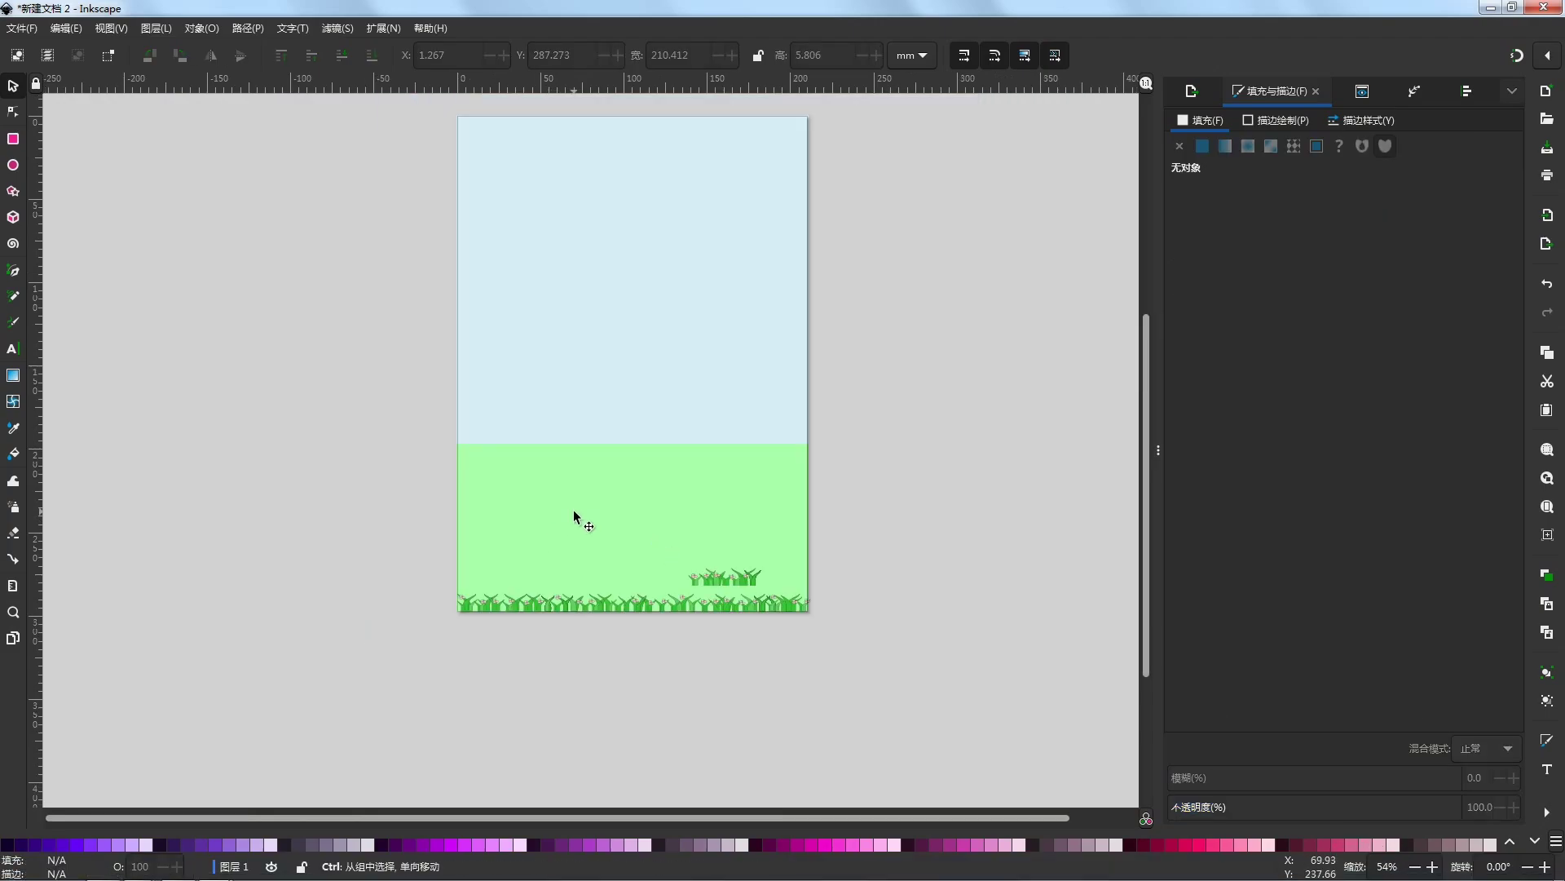
left_click_drag(573, 515, 627, 565)
left_click_drag(790, 578, 844, 520)
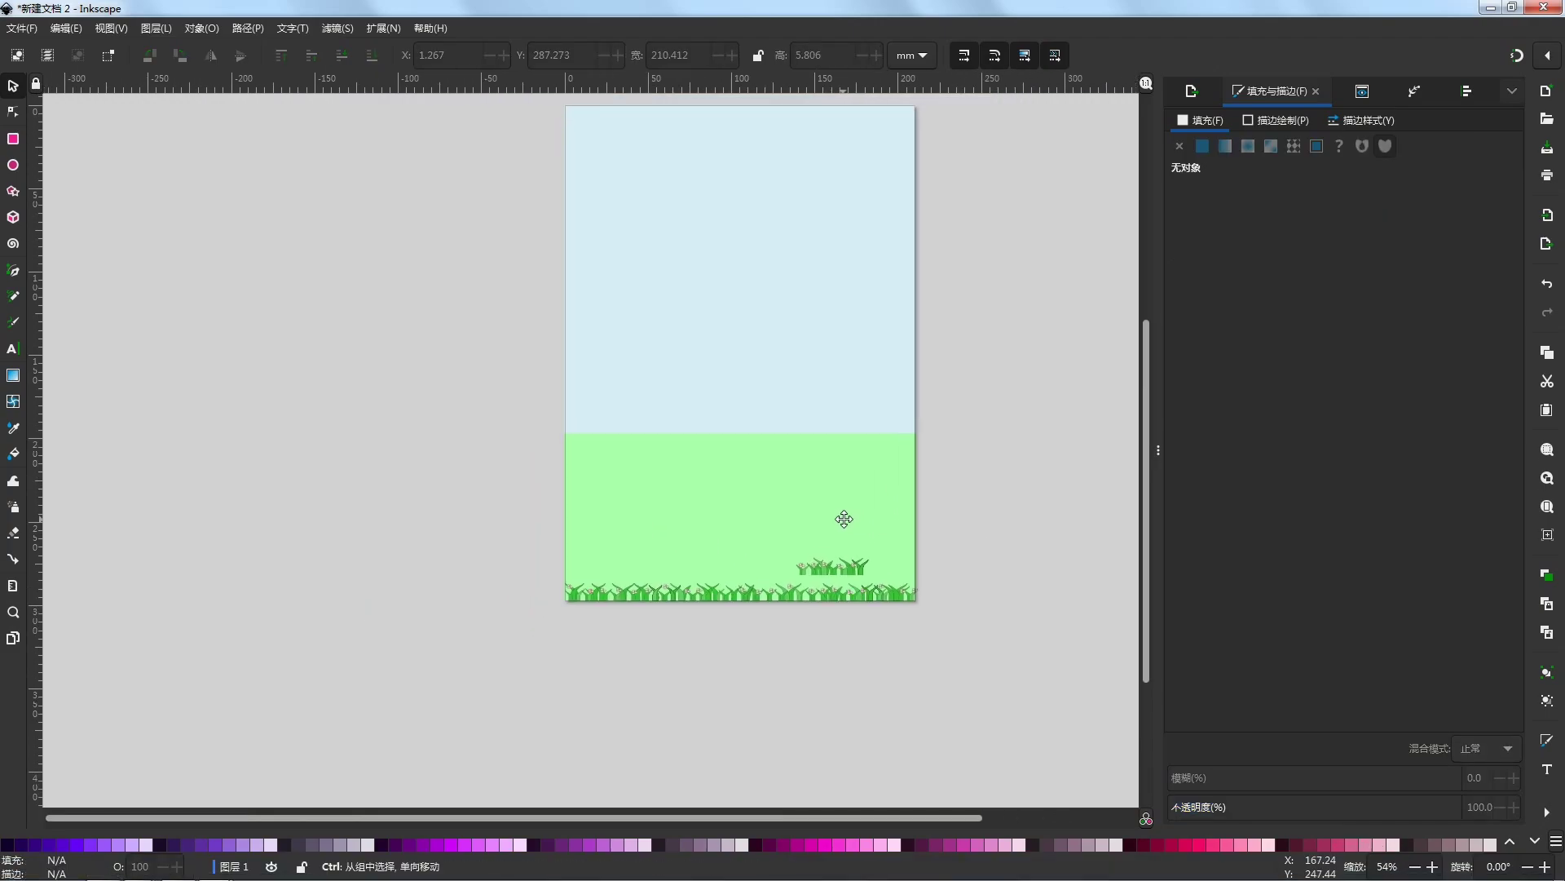
scroll(849, 527, "up", 2)
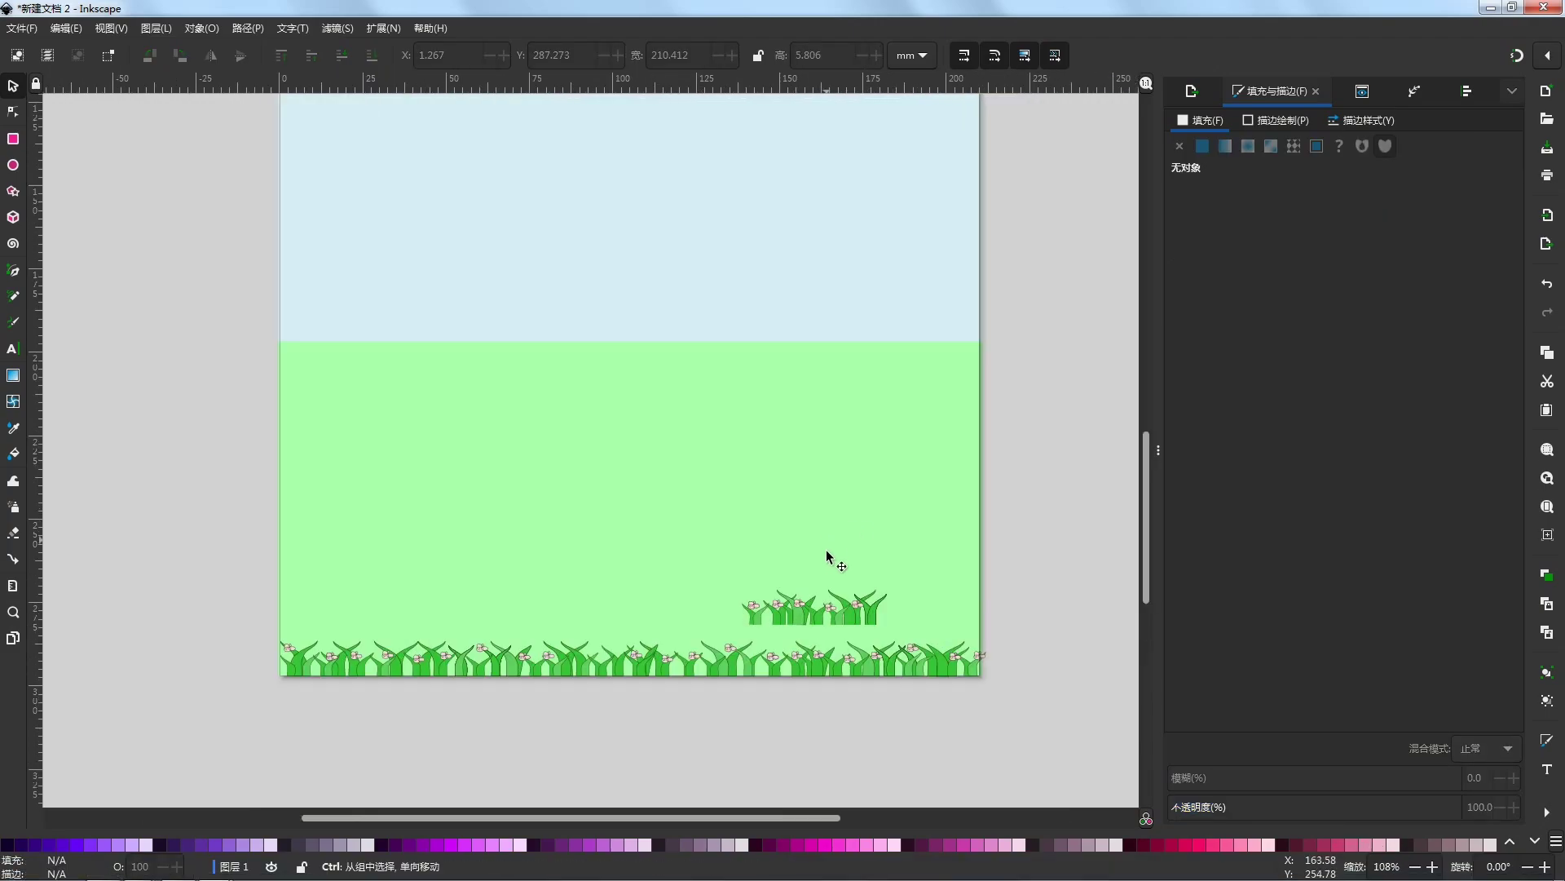
left_click(877, 621)
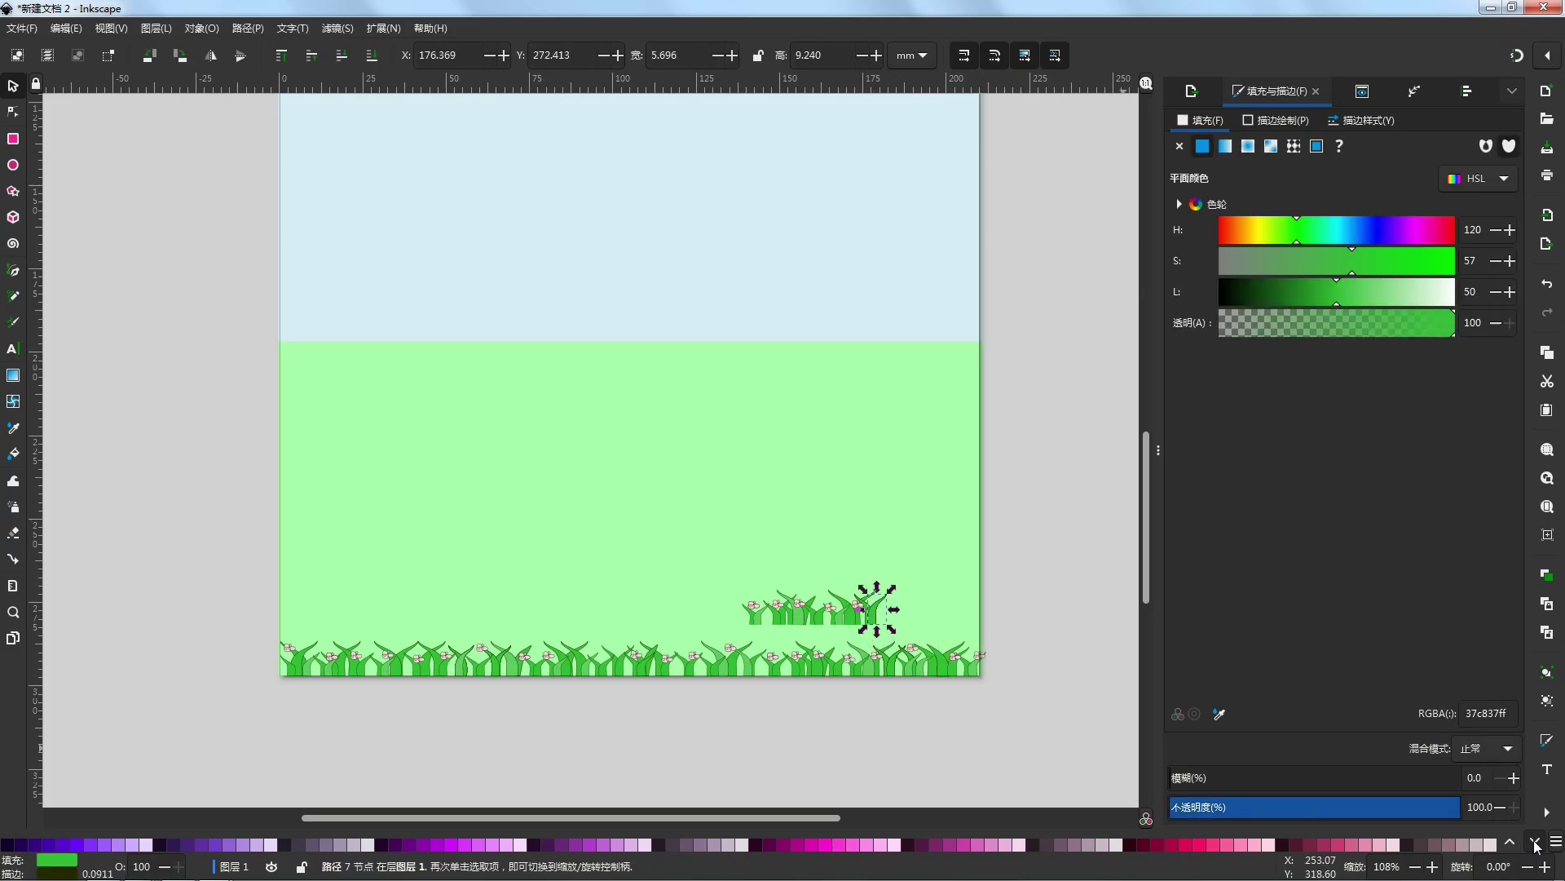
left_click(1535, 842)
left_click(1536, 841)
left_click(1037, 628)
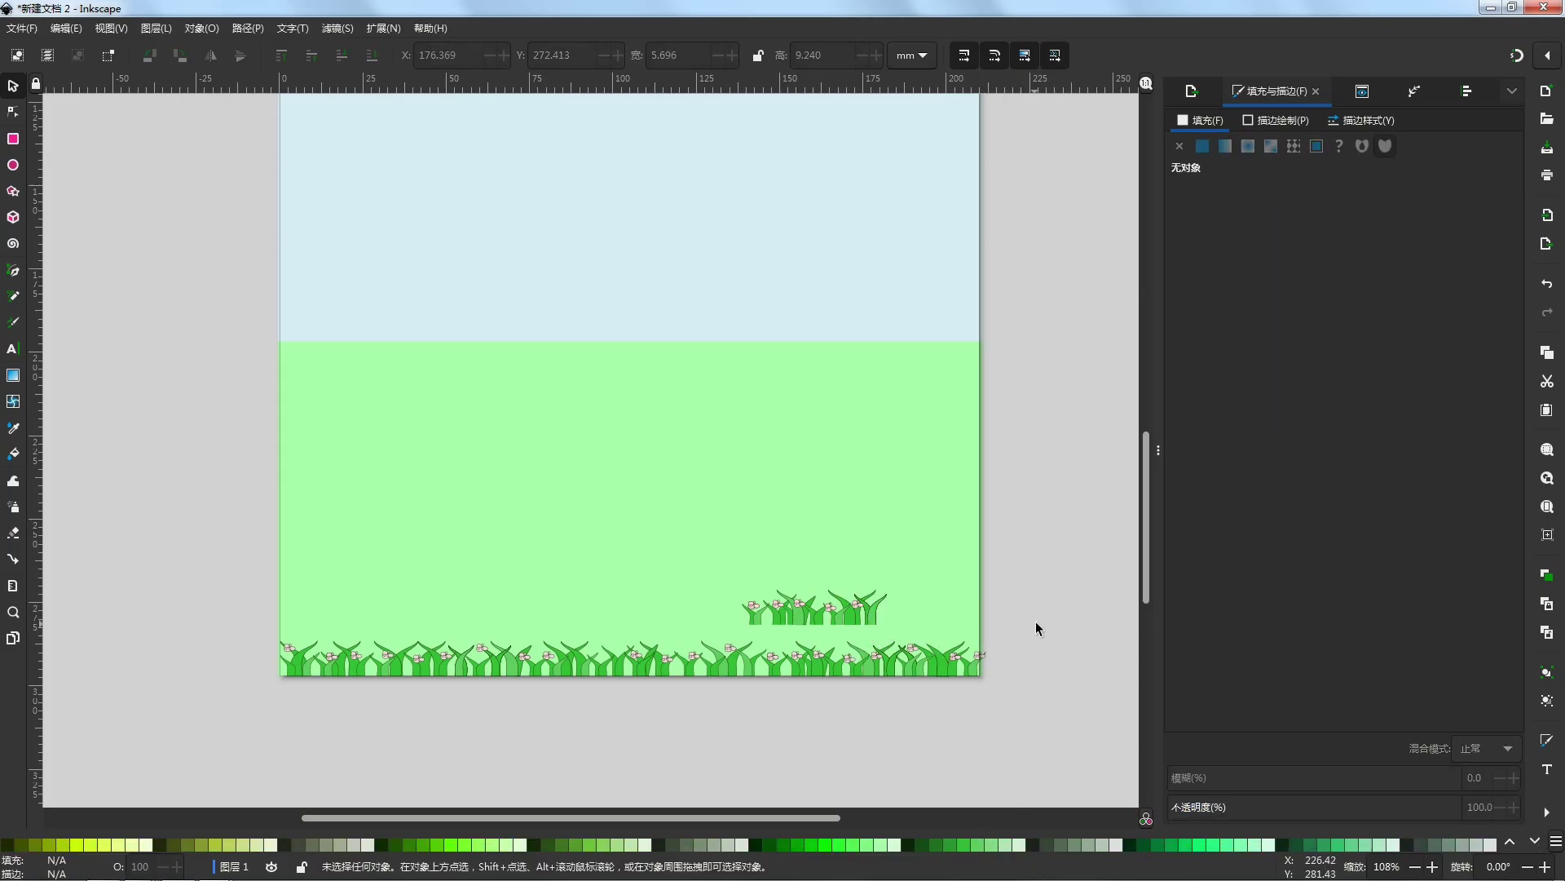
Step: Place a copy of a bottom-row flower on the raised section's rightmost blade, and select the whole raised section
left_click(913, 654)
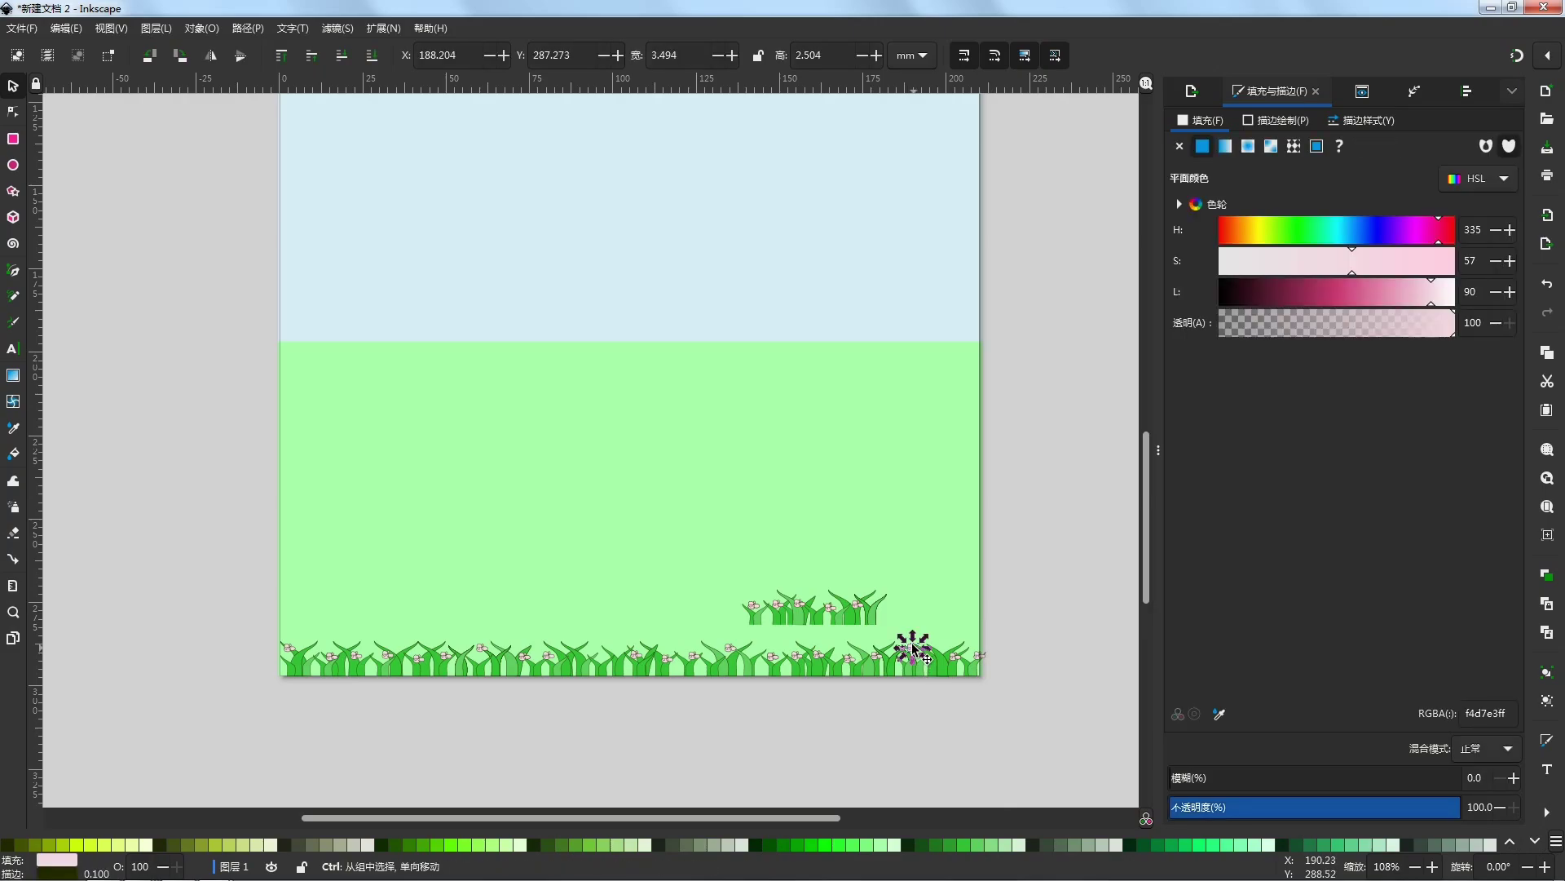
left_click_drag(913, 655, 882, 596)
left_click(852, 649)
scroll(911, 674, "down", 1)
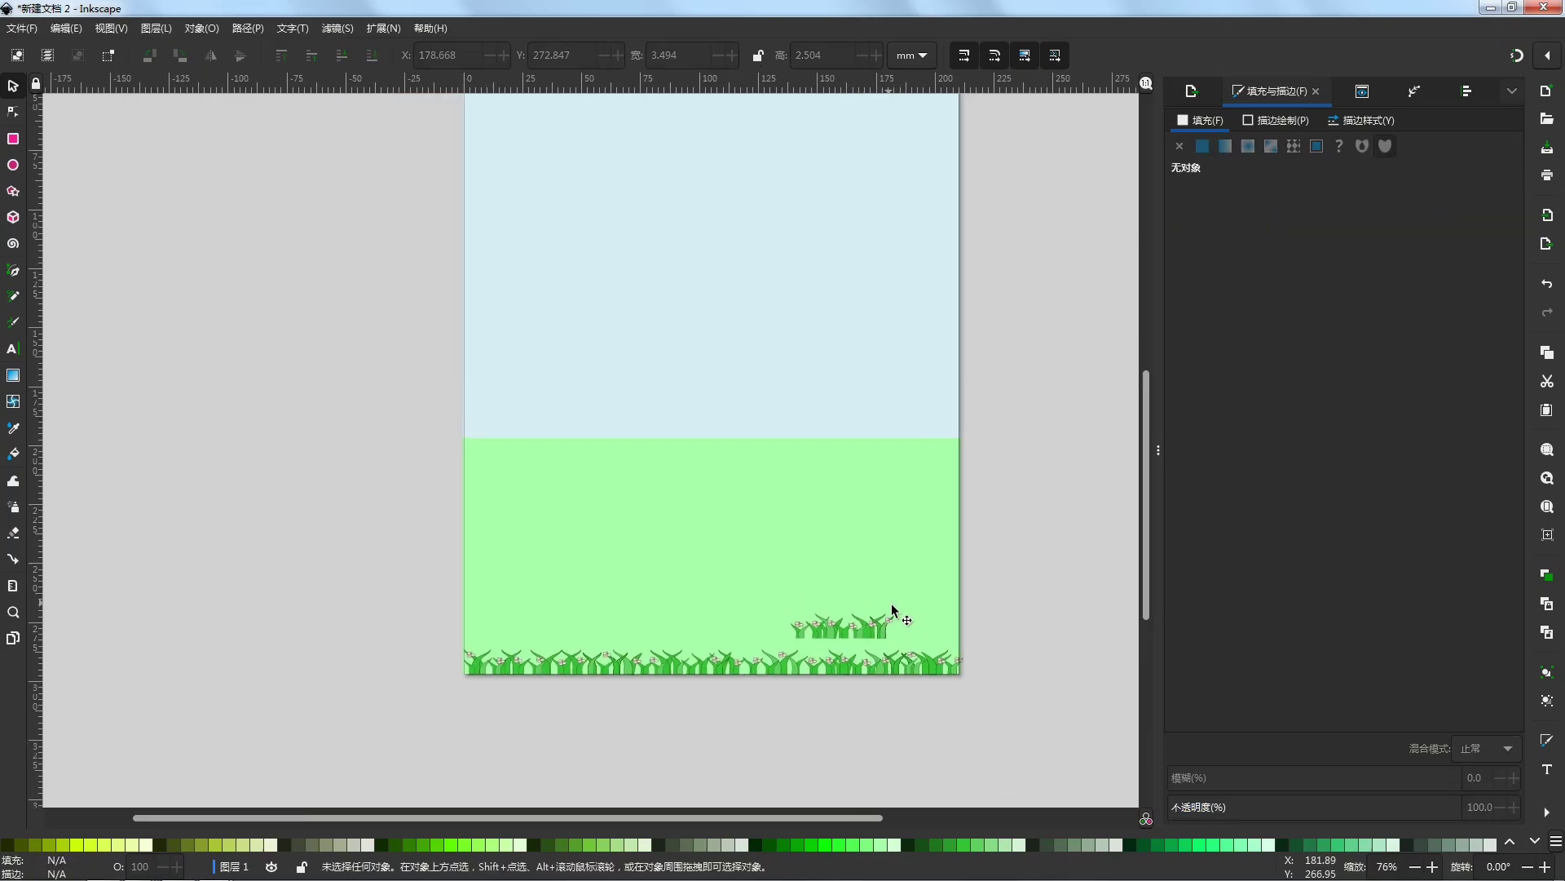
scroll(974, 607, "down", 2)
scroll(983, 606, "up", 1)
scroll(985, 612, "up", 2)
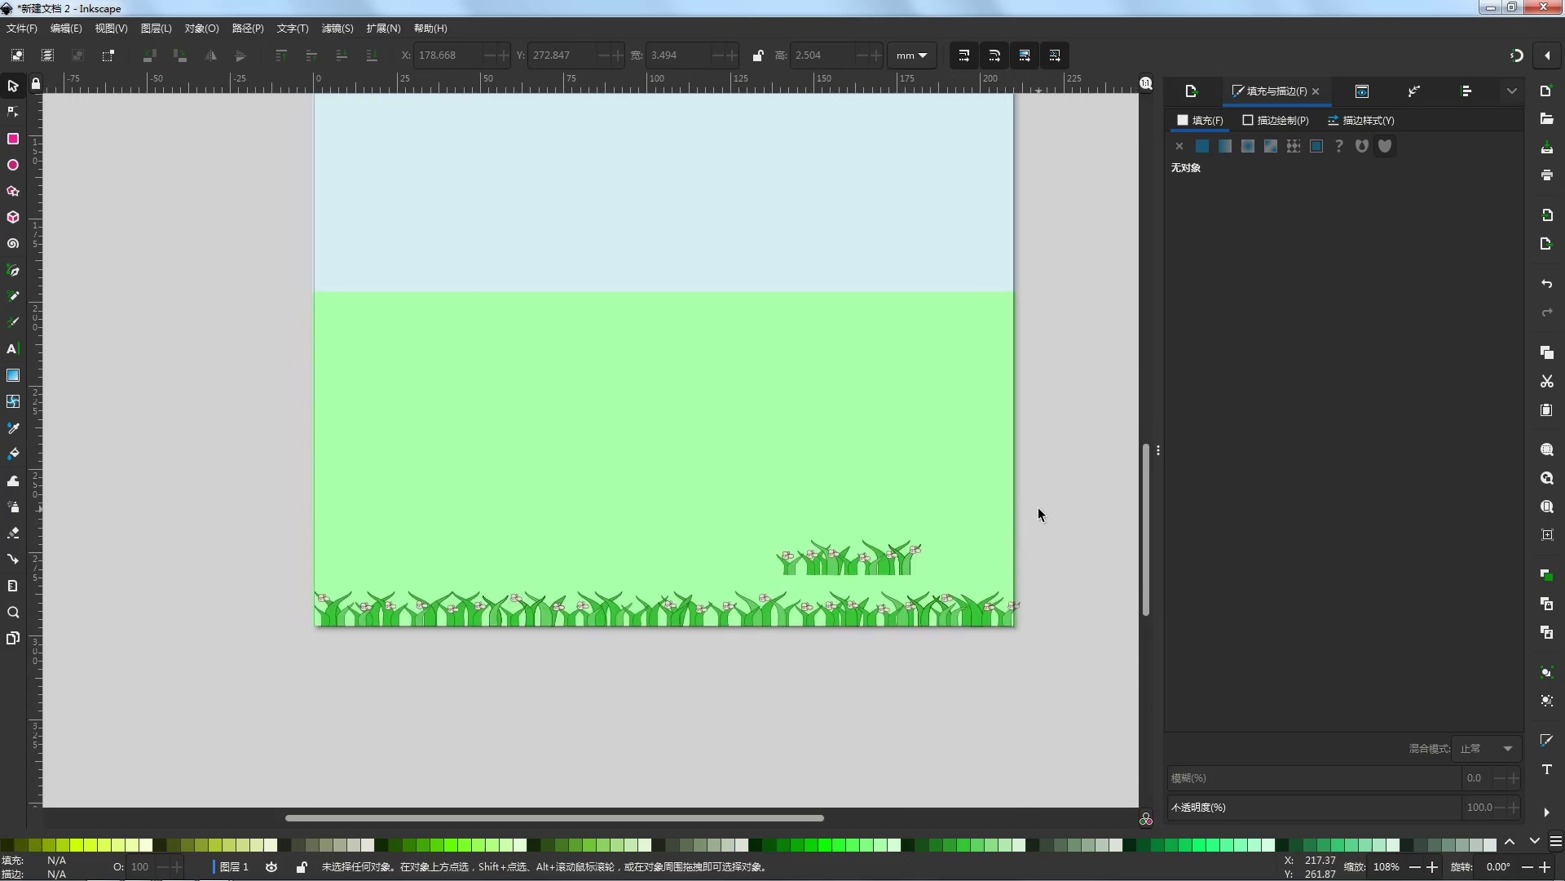
left_click_drag(1052, 491, 711, 602)
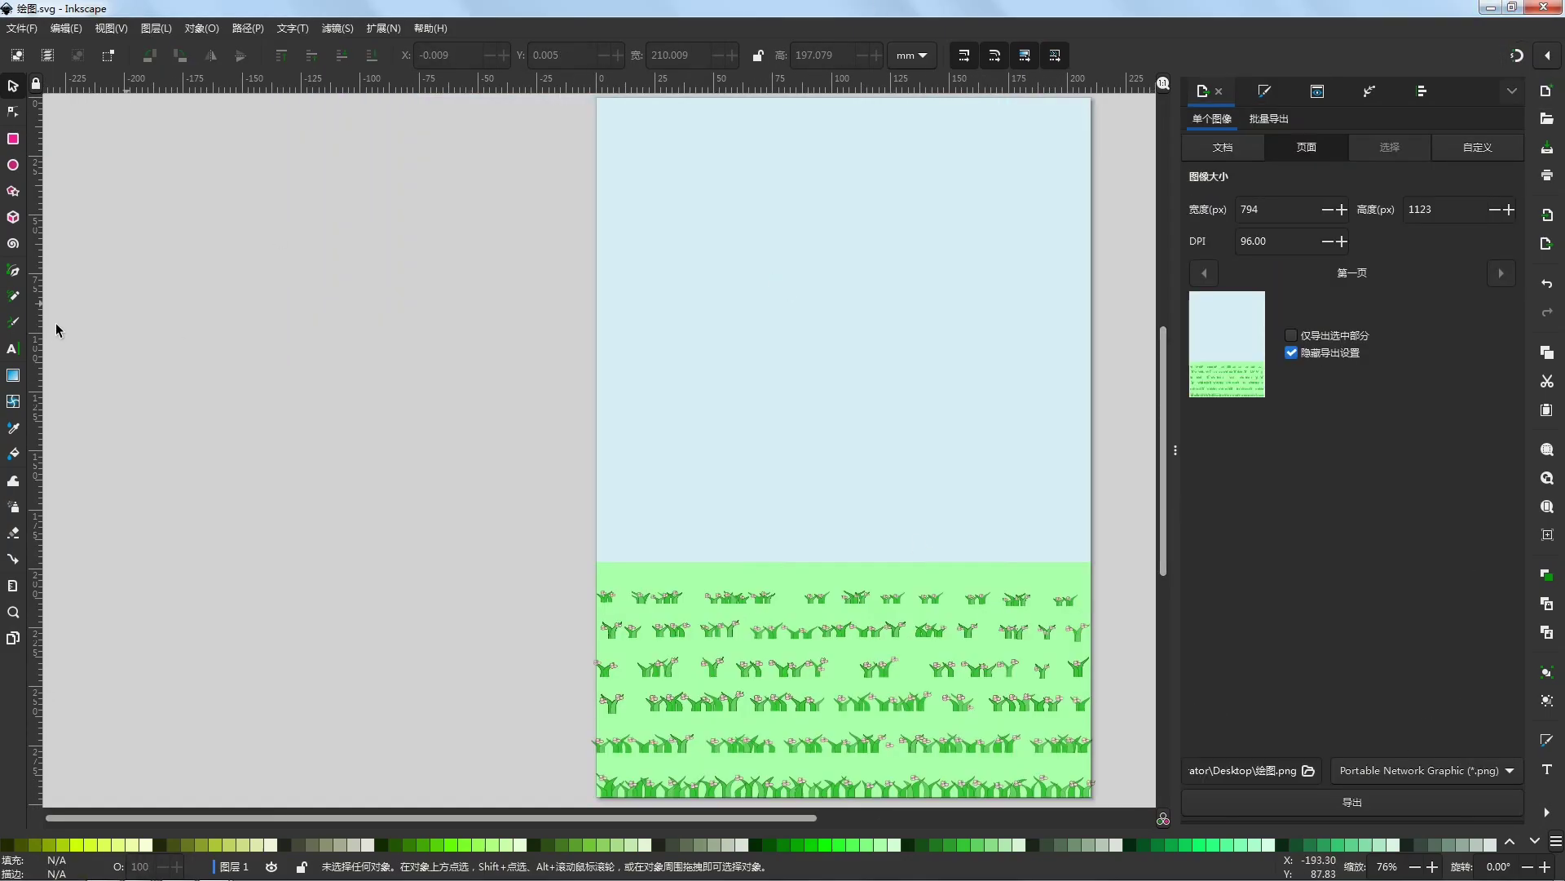
left_click(13, 269)
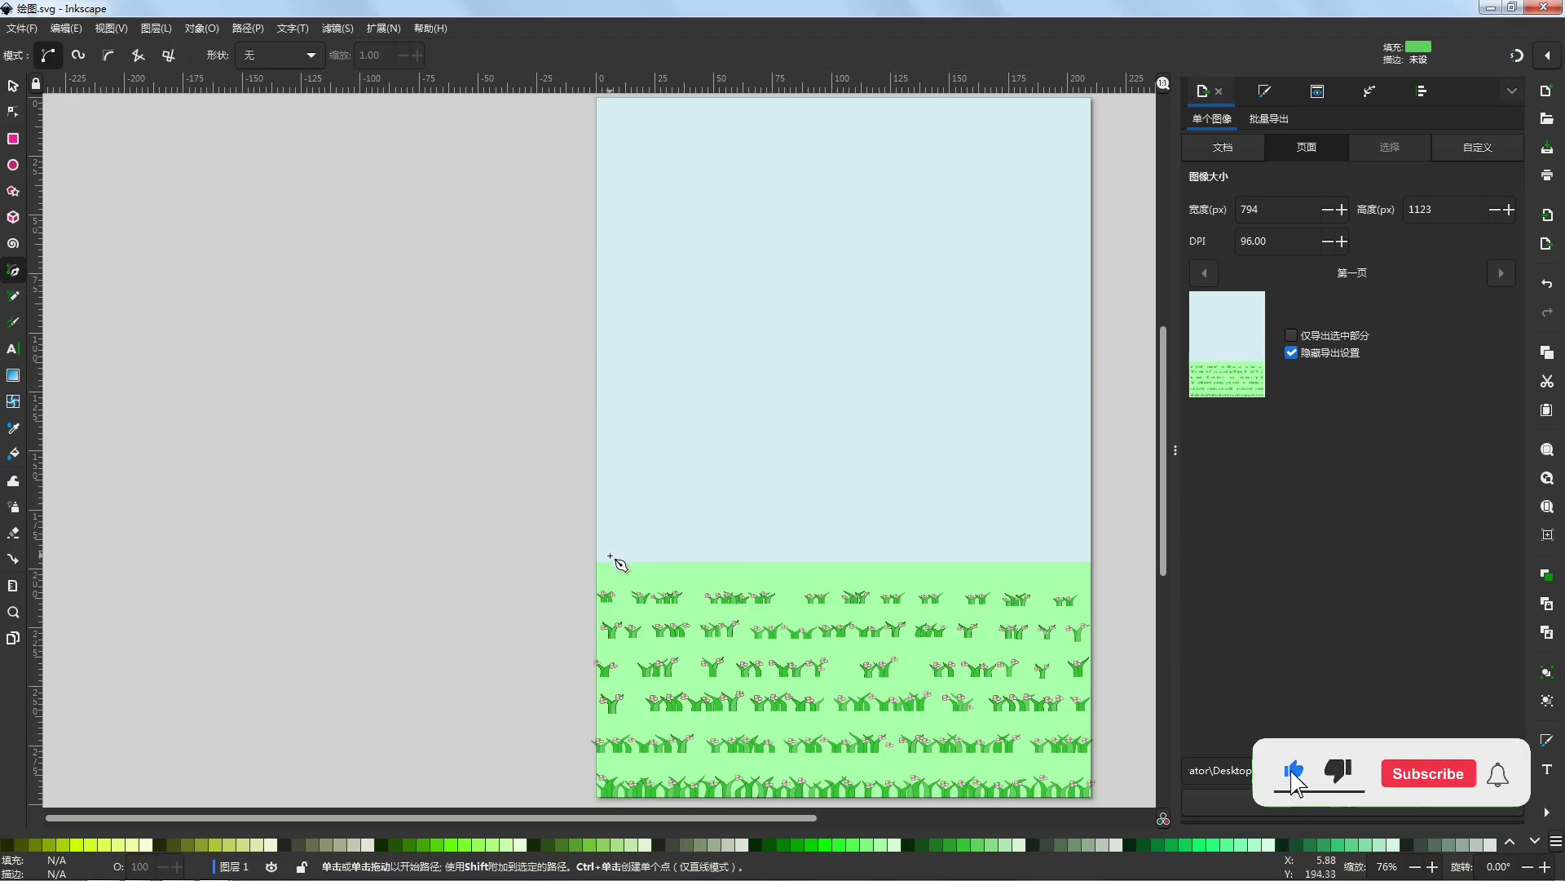
left_click(597, 516)
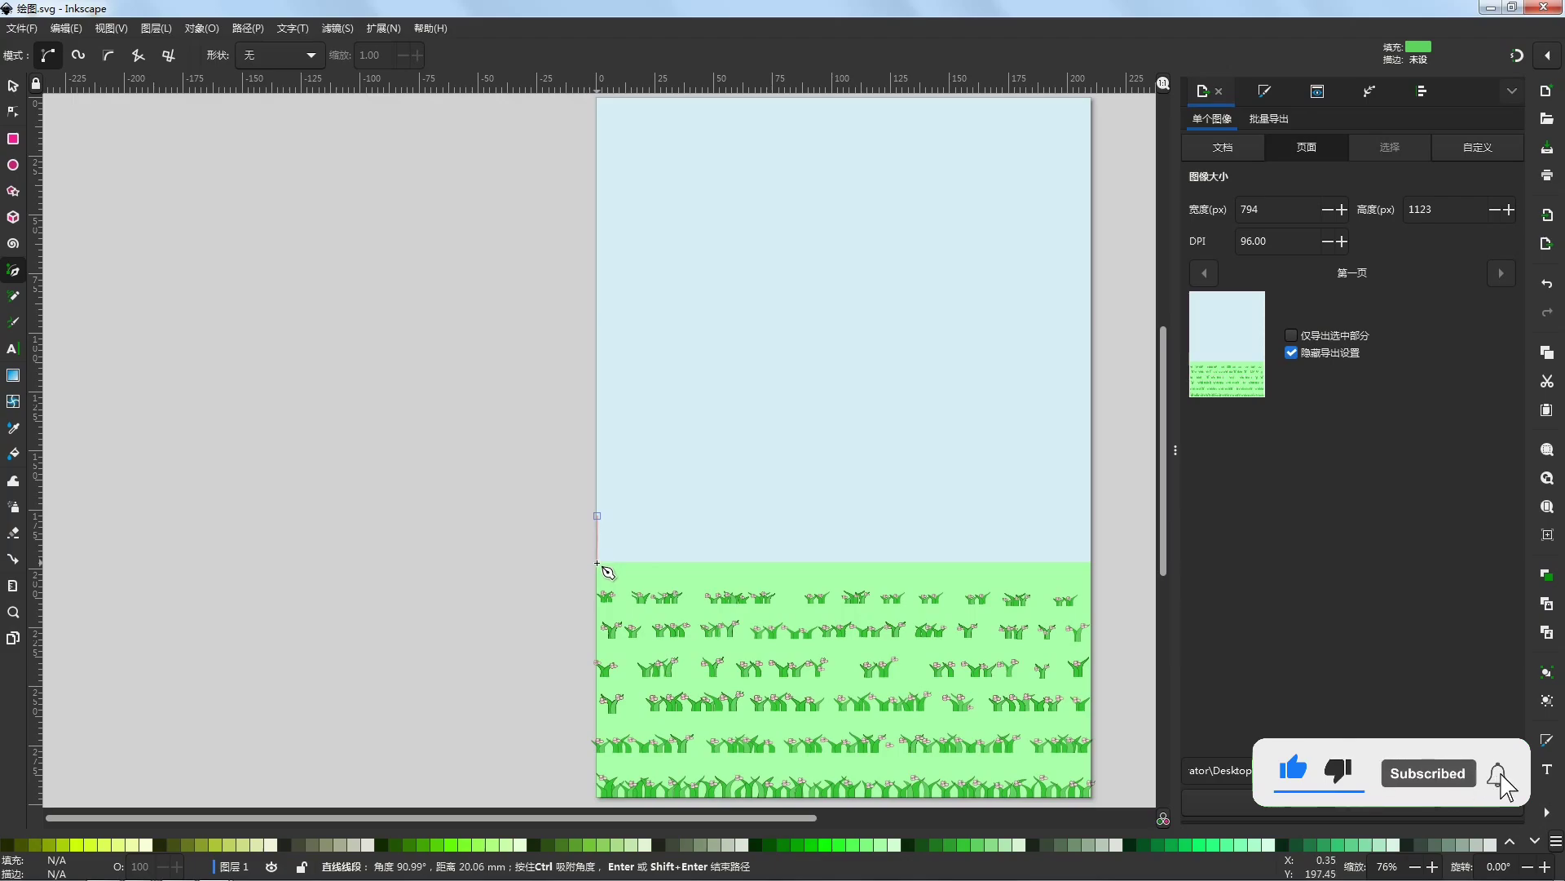
left_click(597, 563)
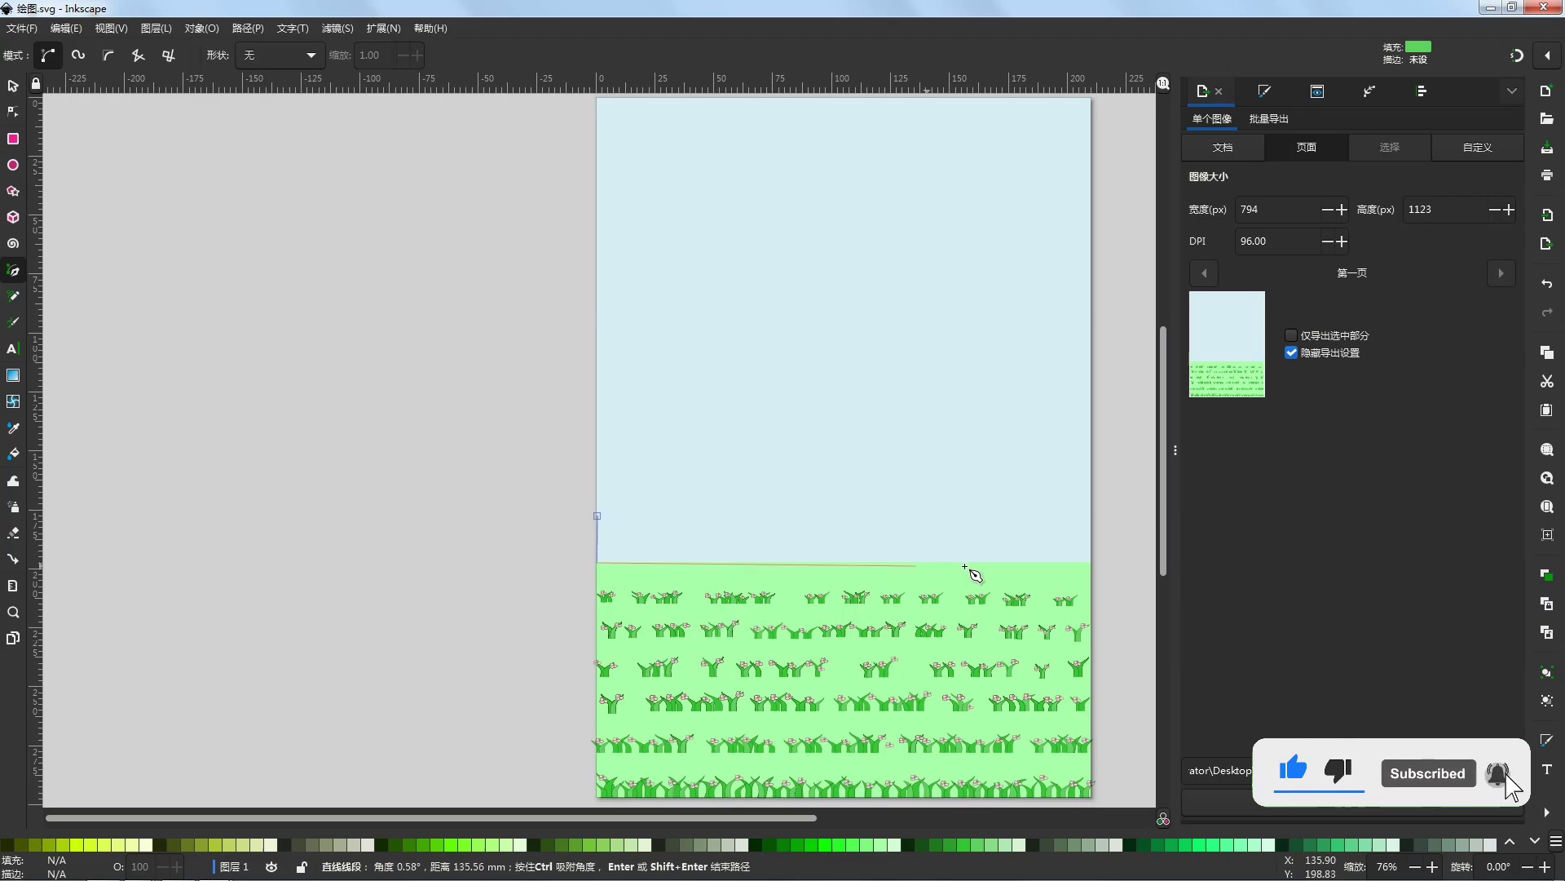
left_click(1093, 562)
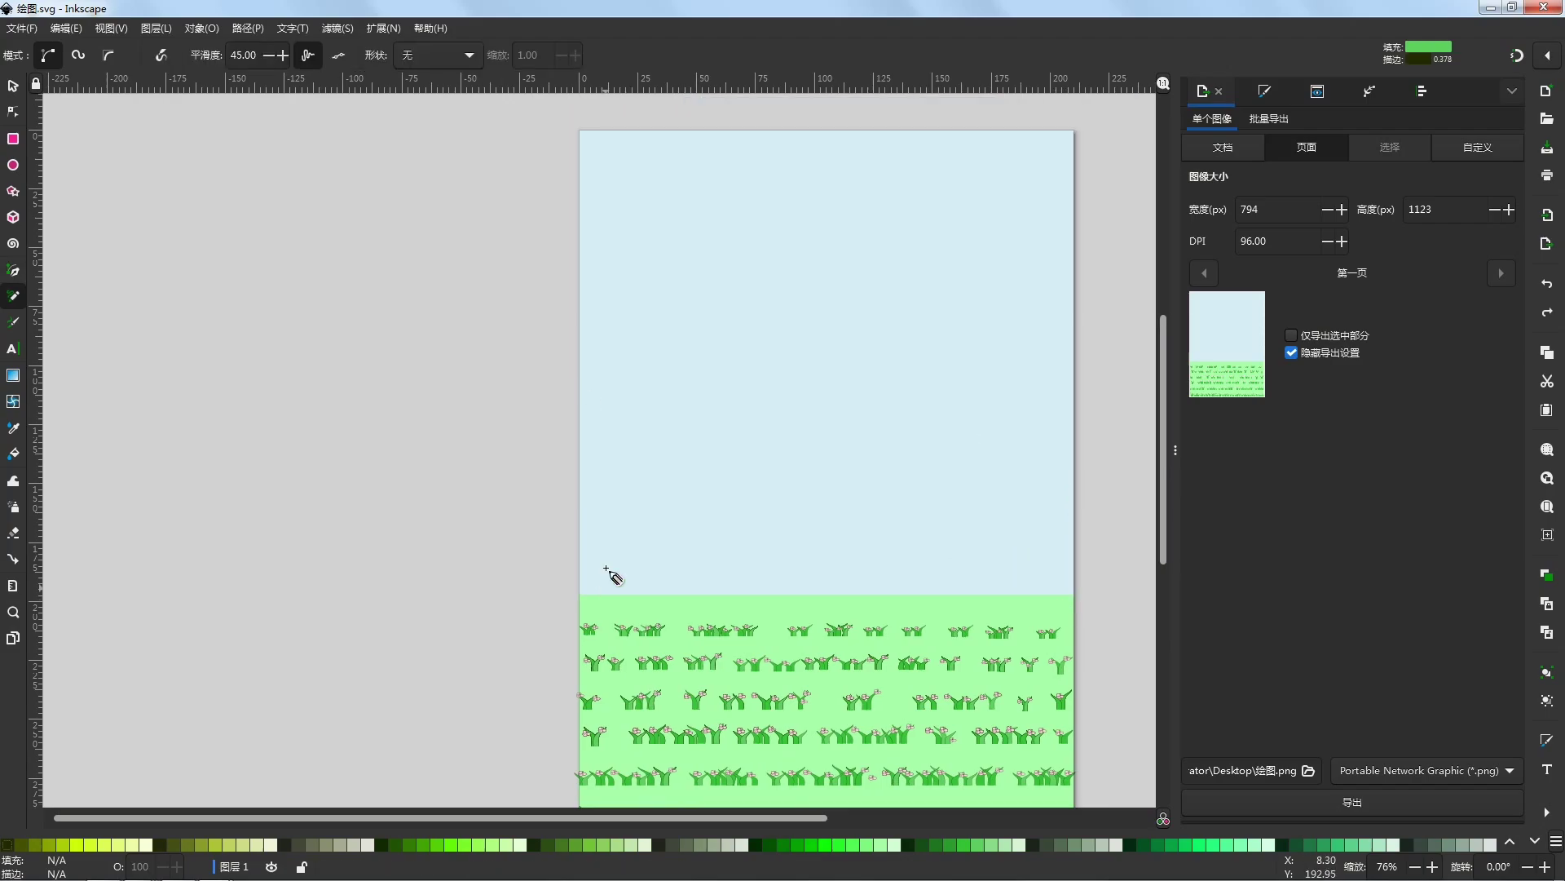
Step: Draw a closed freehand hill shape with a wavy upper edge along the horizon, spanning nearly the page's width
mouse_move(606, 568)
left_mouse_down()
mouse_move(588, 555)
mouse_move(584, 589)
mouse_move(593, 536)
mouse_move(588, 604)
mouse_move(1063, 597)
left_mouse_up()
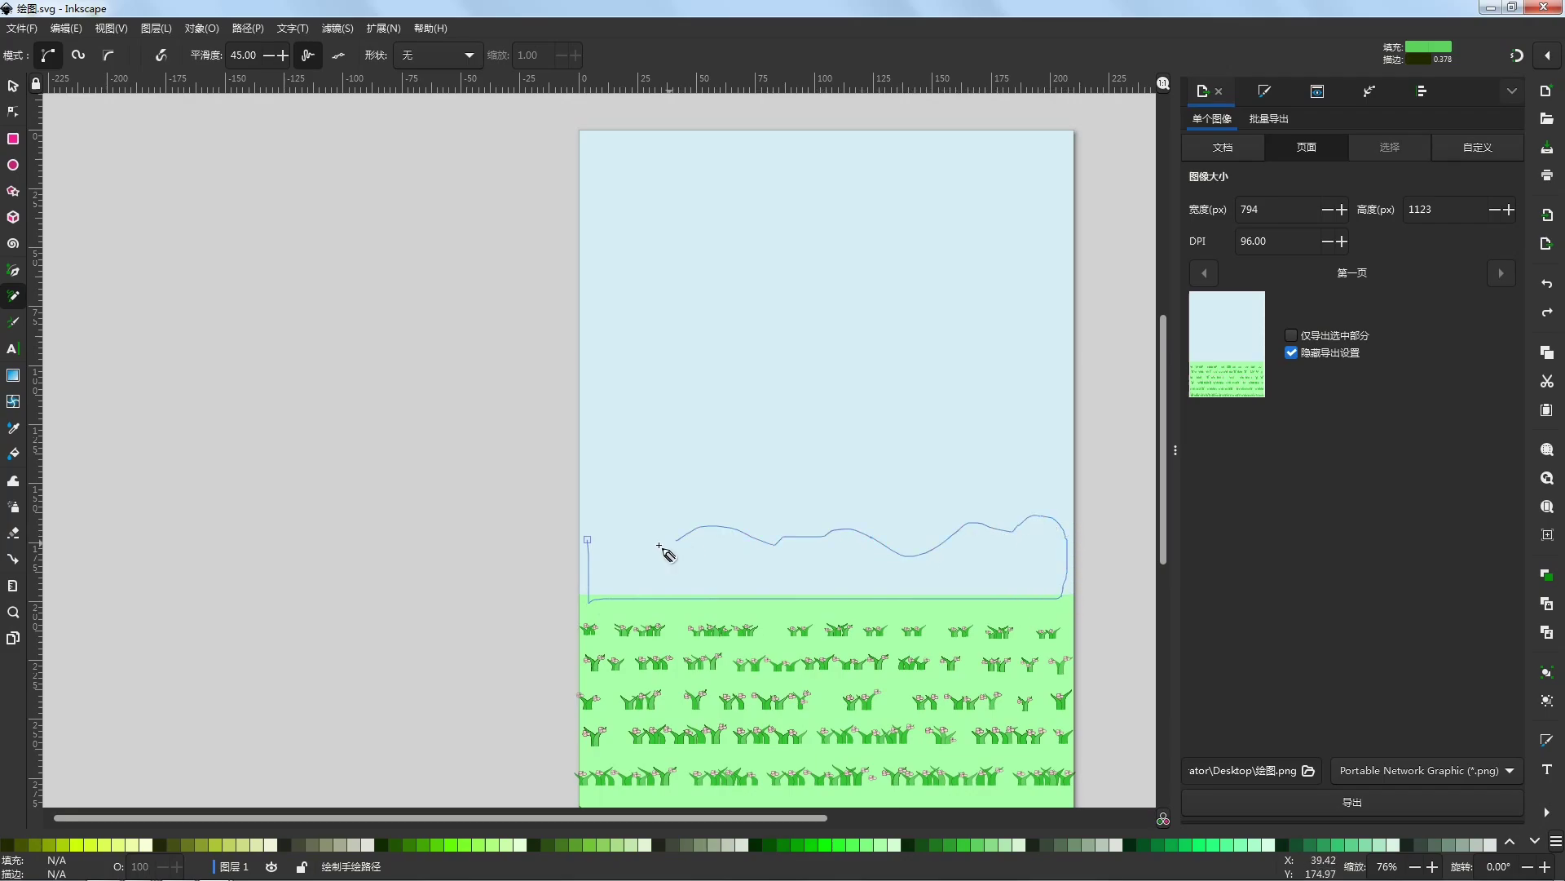
left_click_drag(660, 545, 587, 539)
Step: Edit the nodes at the hill shape's left end so that it reaches the page's left edge and the ground
key("n")
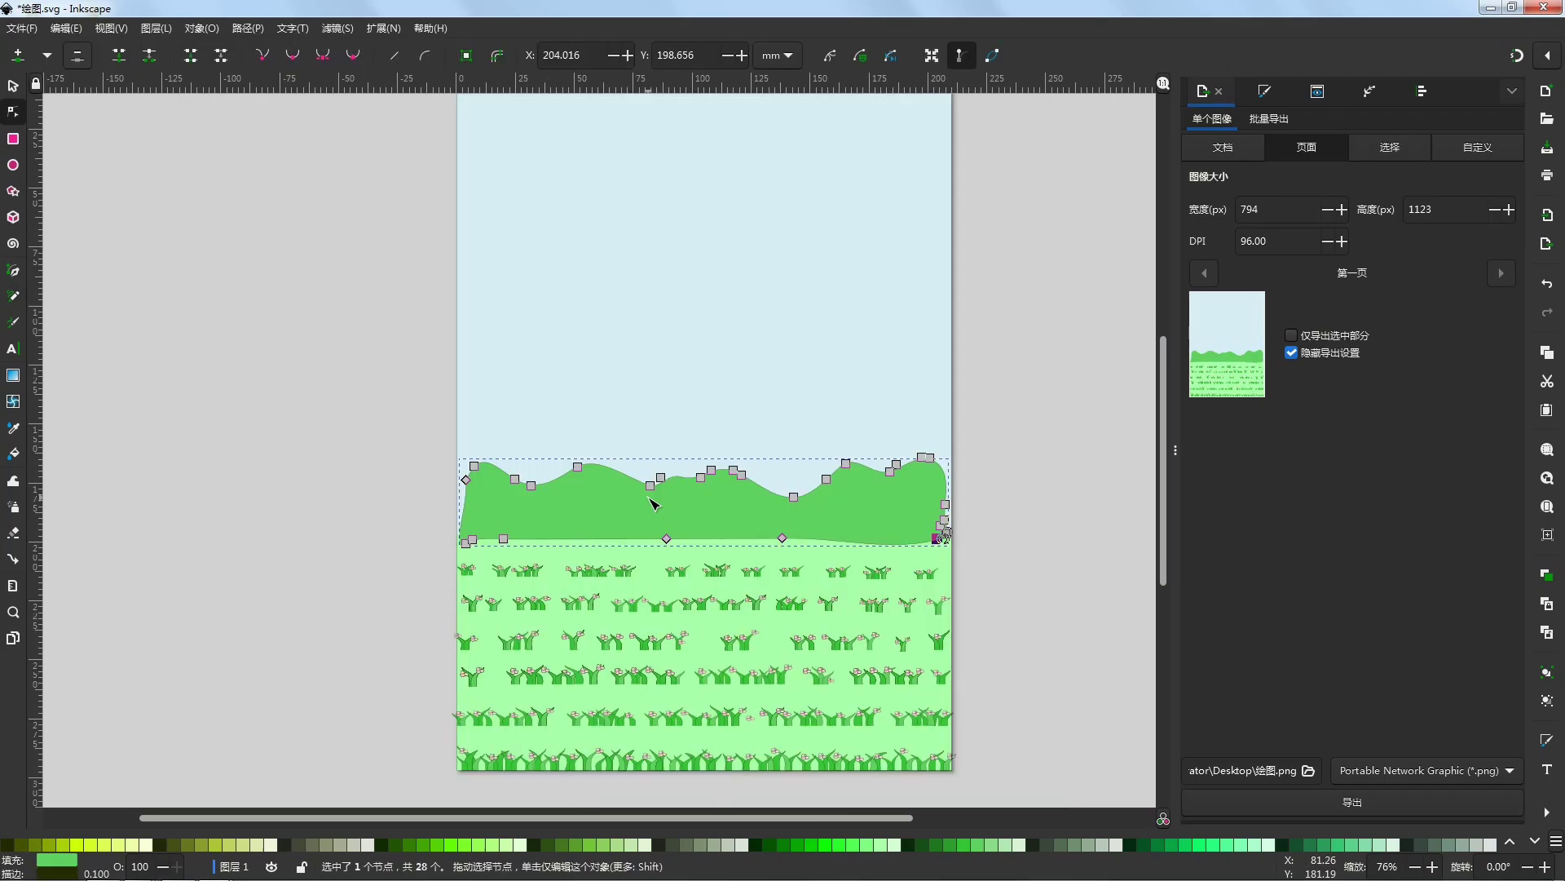
scroll(650, 501, "up", 3)
mouse_move(462, 512)
left_mouse_down()
mouse_move(433, 516)
mouse_move(438, 542)
left_mouse_up()
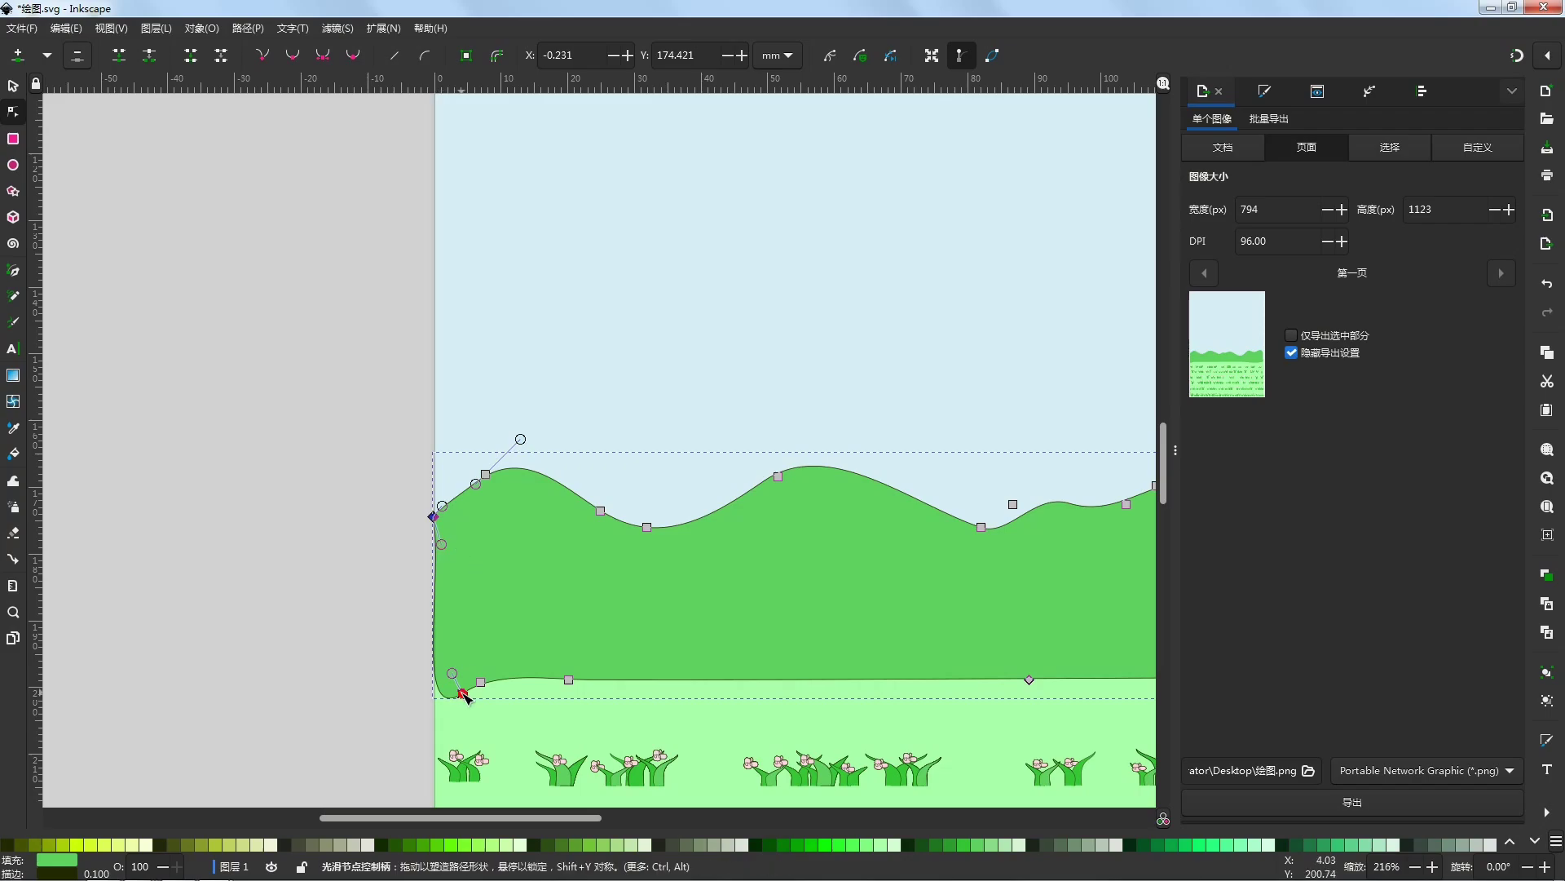
left_click_drag(464, 694, 448, 636)
scroll(460, 694, "up", 5)
key("ctrl+z")
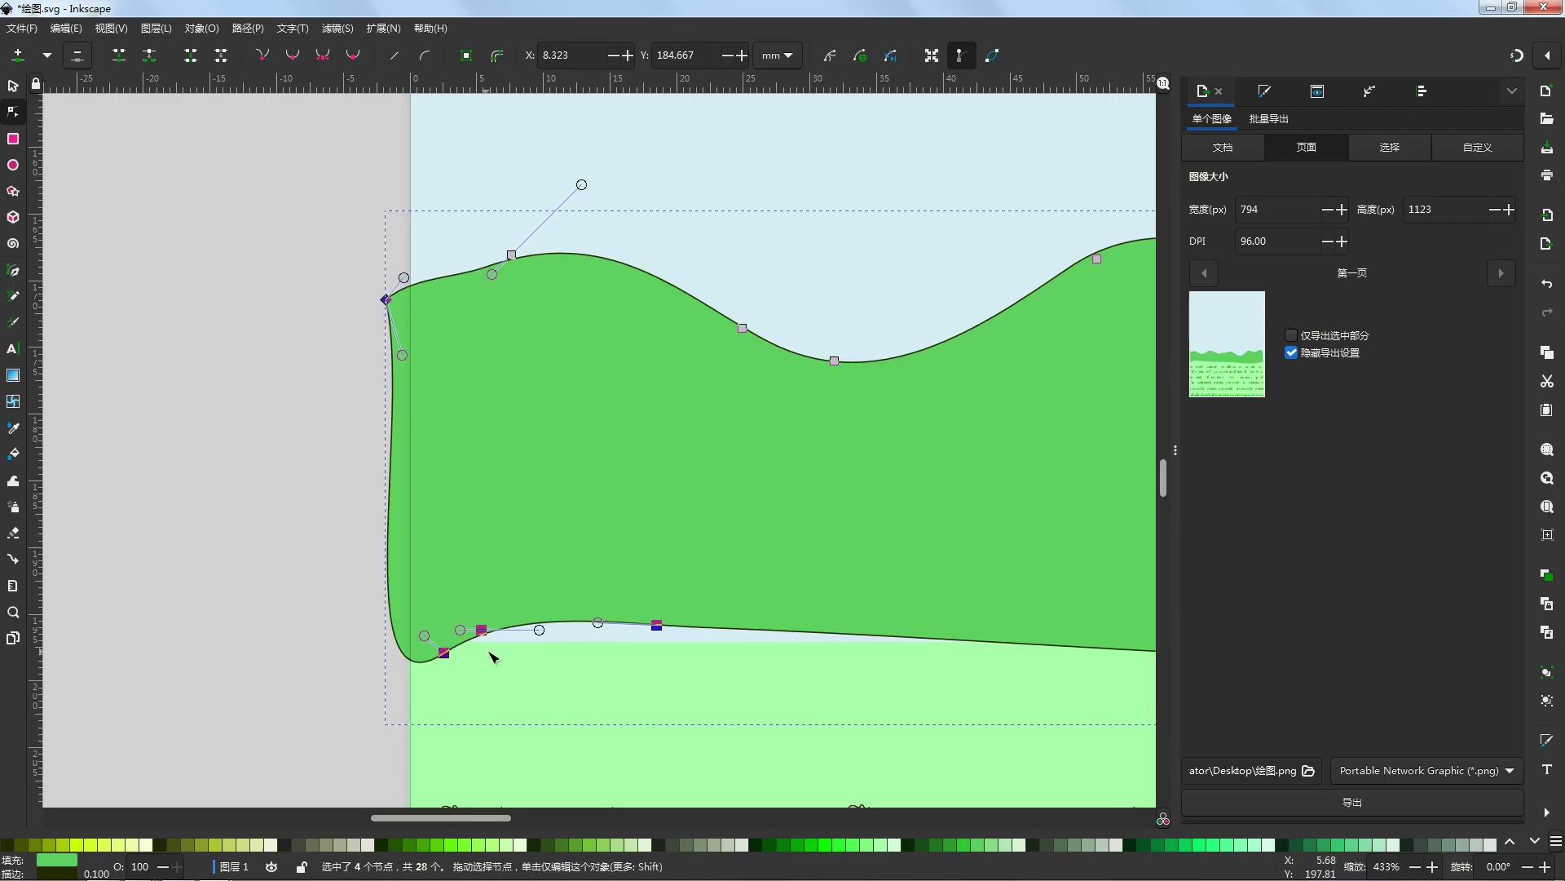
key("ctrl+shift+z")
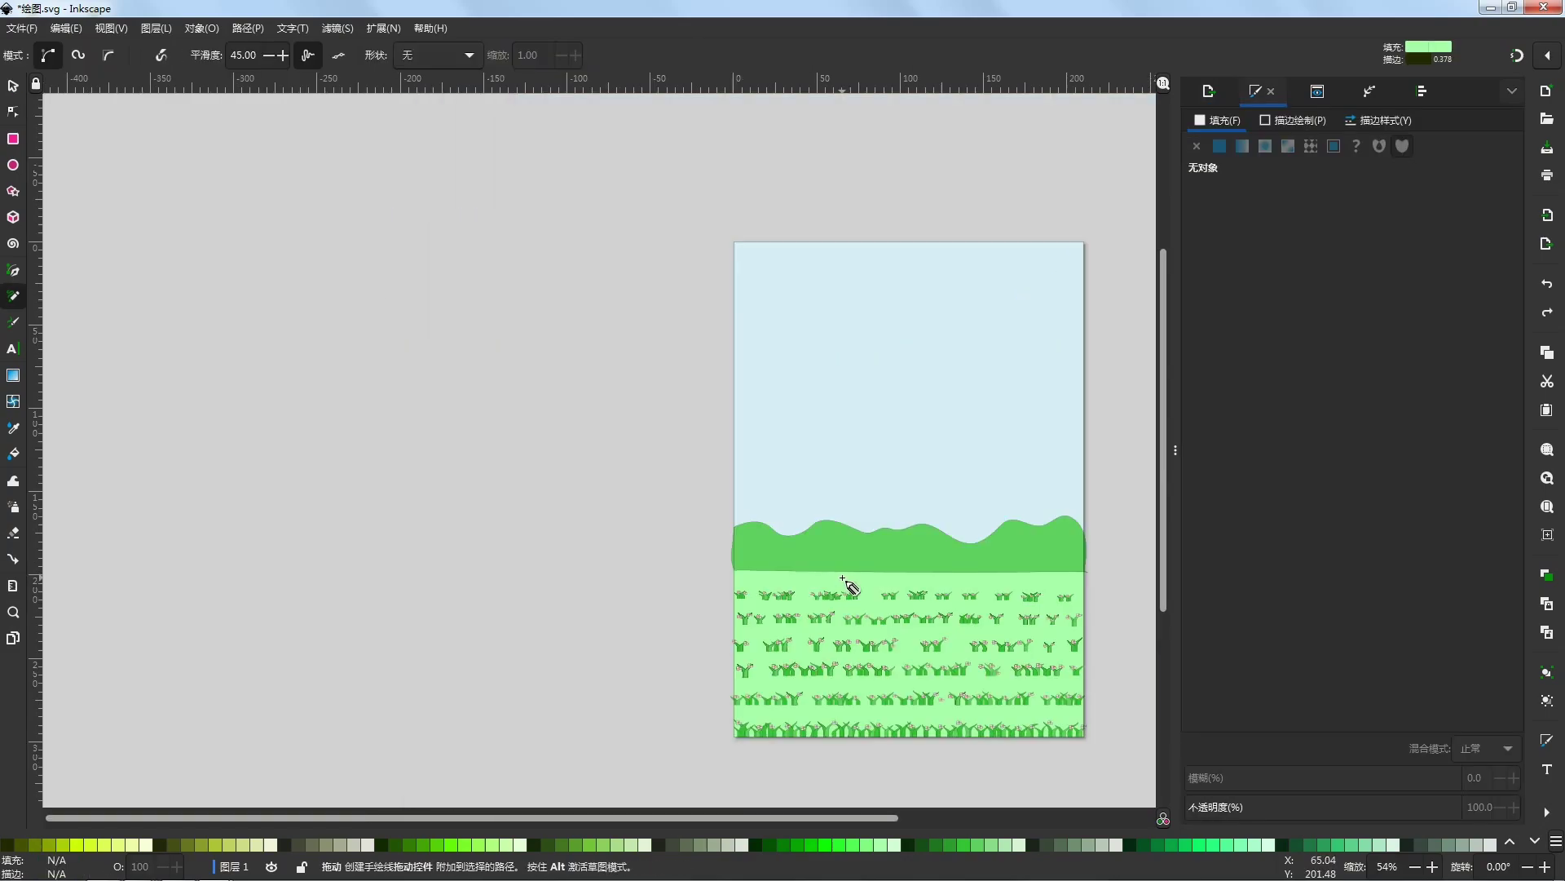
Step: Draw five light green freehand tree and bush shapes of varying heights along the hill's upper edge
scroll(843, 518, "up", 2)
mouse_move(844, 517)
left_mouse_down()
mouse_move(584, 530)
mouse_move(587, 499)
left_mouse_up()
left_click_drag(702, 517, 714, 450)
scroll(734, 517, "right", 4)
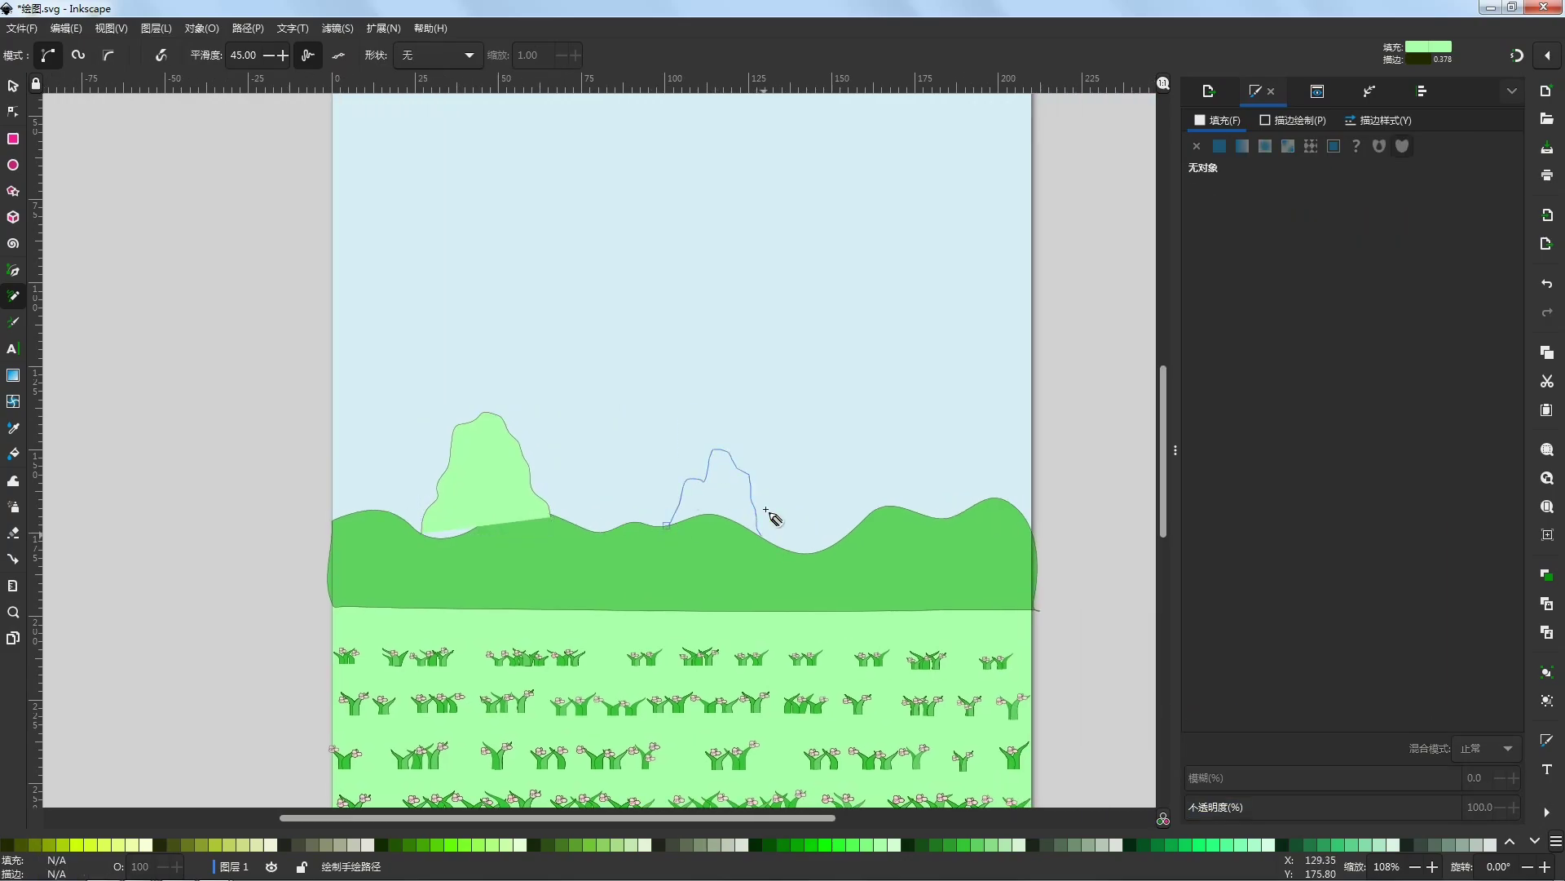
mouse_move(766, 511)
left_mouse_down()
mouse_move(839, 457)
mouse_move(919, 487)
mouse_move(942, 519)
mouse_move(576, 522)
left_mouse_up()
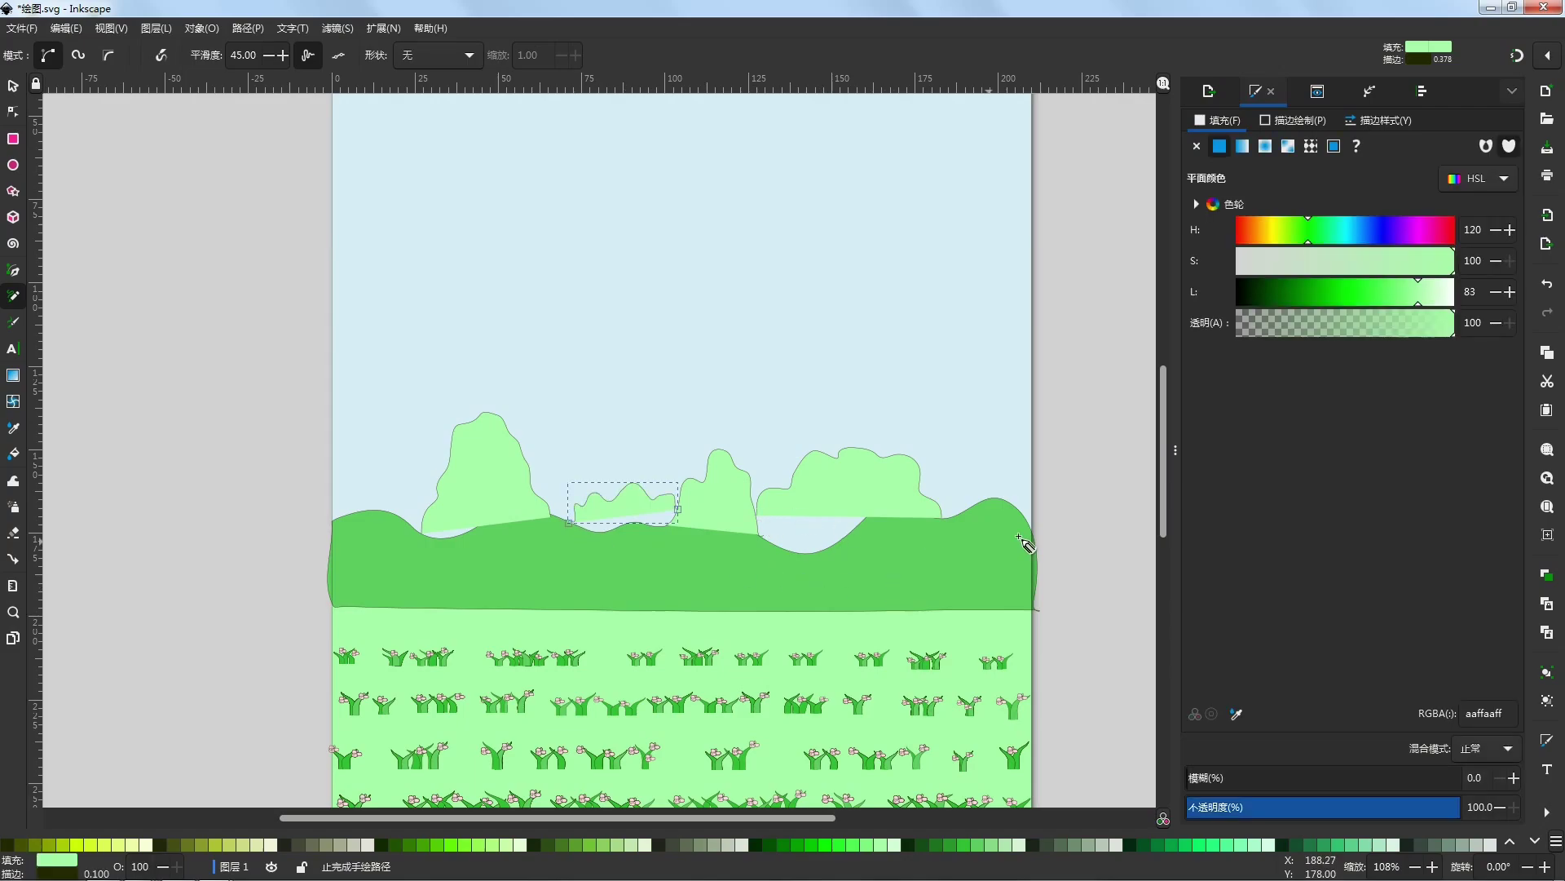
mouse_move(941, 503)
left_mouse_down()
mouse_move(953, 462)
mouse_move(987, 451)
left_mouse_up()
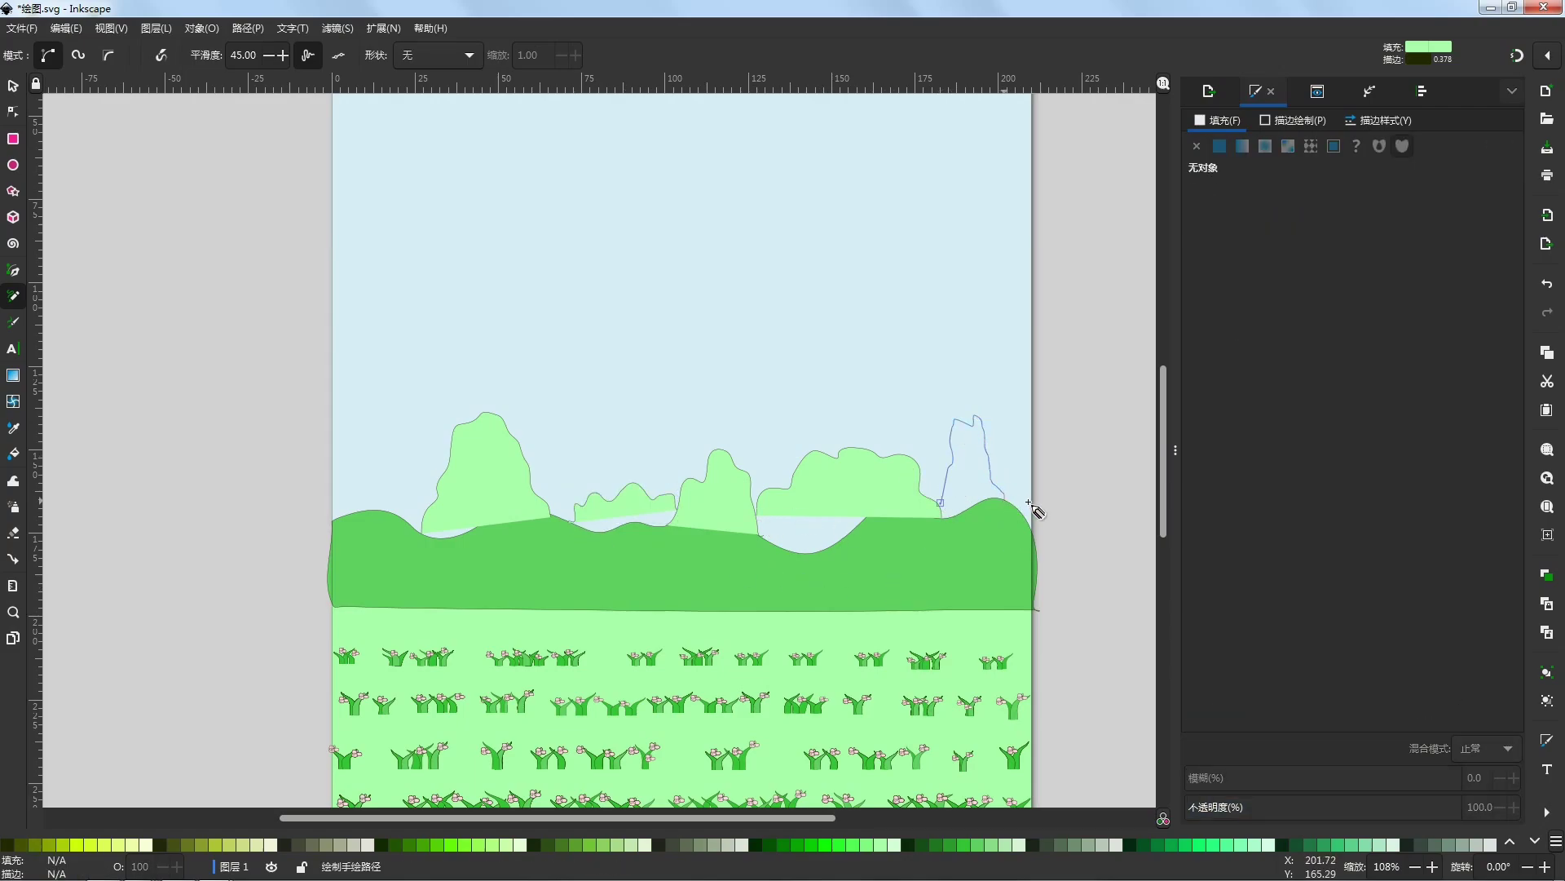
left_click_drag(1030, 503, 1031, 505)
Step: Draw another light green freehand tree shape above the hill at the page's left edge
scroll(1031, 505, "left", 8)
mouse_move(694, 519)
left_mouse_down()
mouse_move(671, 445)
mouse_move(642, 426)
left_mouse_up()
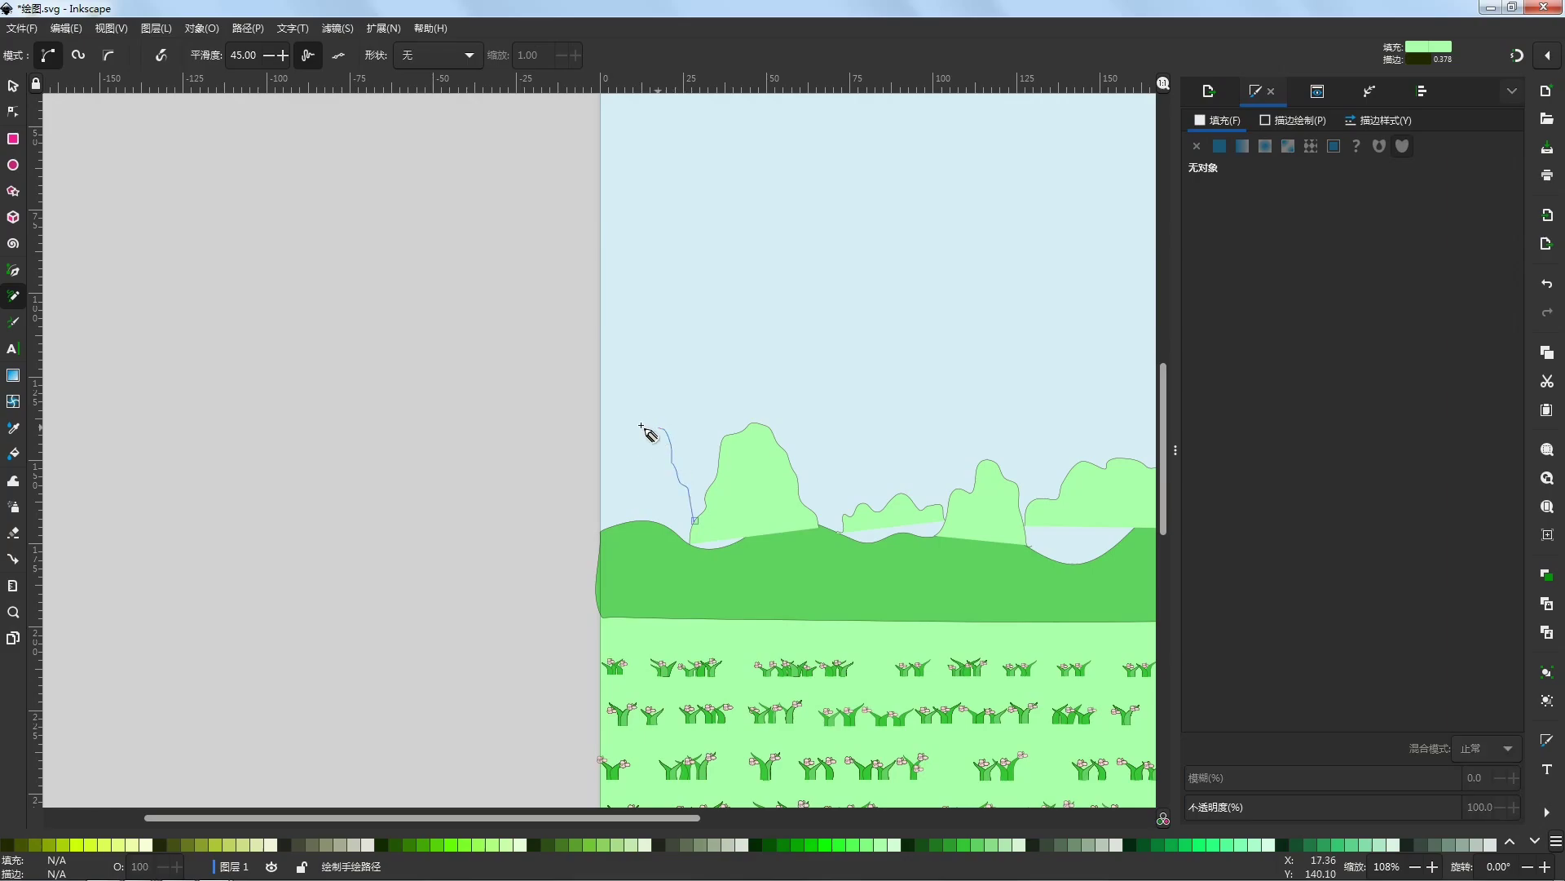
left_click_drag(599, 516, 600, 525)
mouse_move(885, 492)
left_mouse_down()
mouse_move(652, 477)
mouse_move(830, 509)
left_mouse_up()
scroll(652, 476, "down", 2)
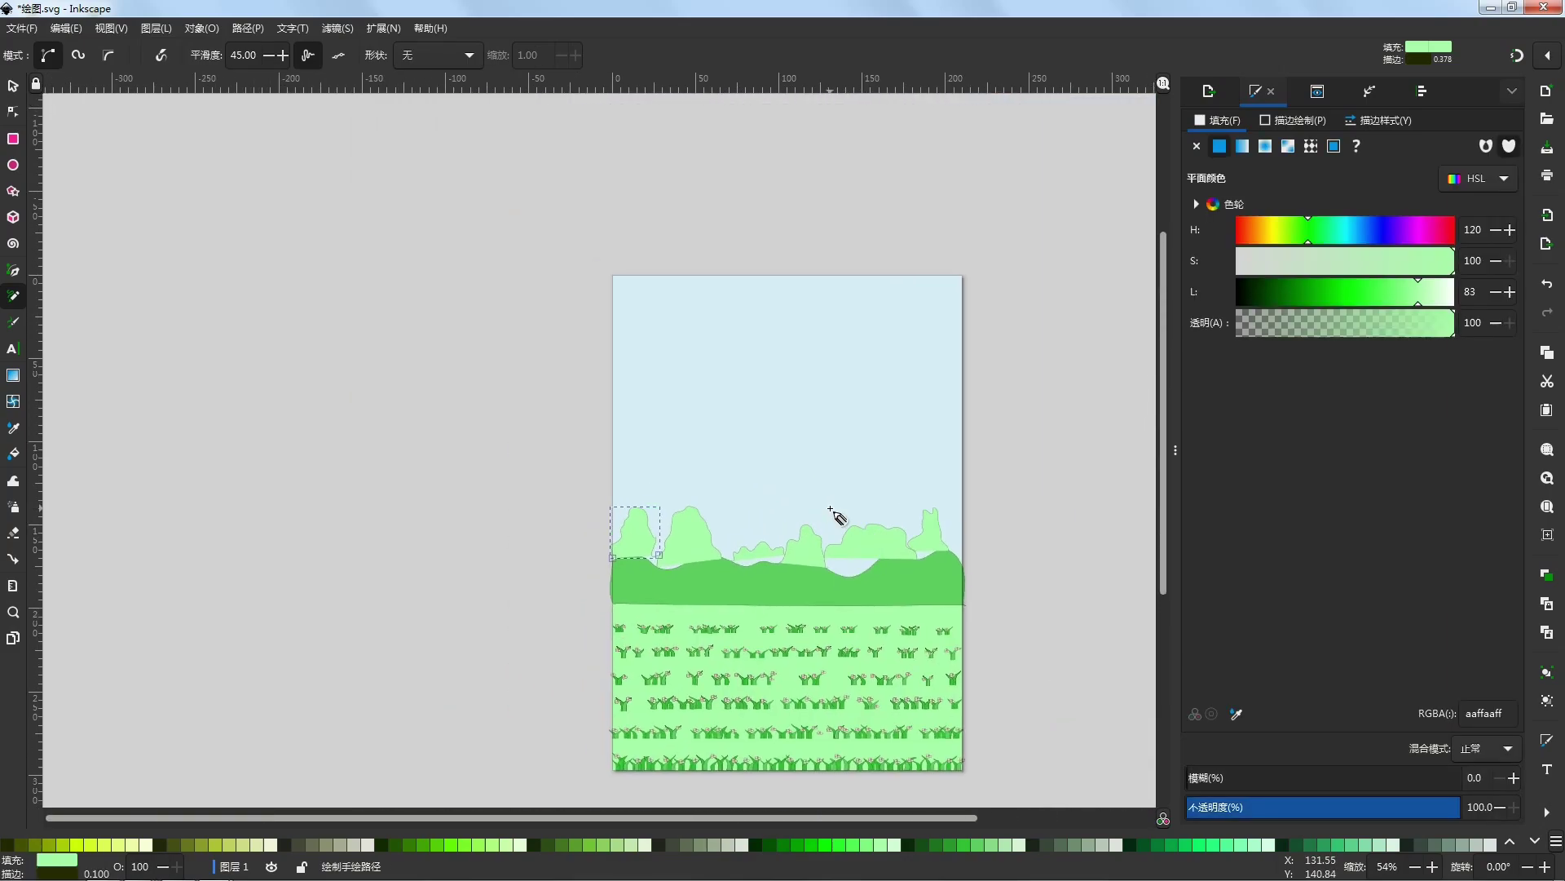
Step: Draw a closed wavy cloud shape about 213 mm wide and 84 mm high above the hills and fill it white
left_click(612, 487)
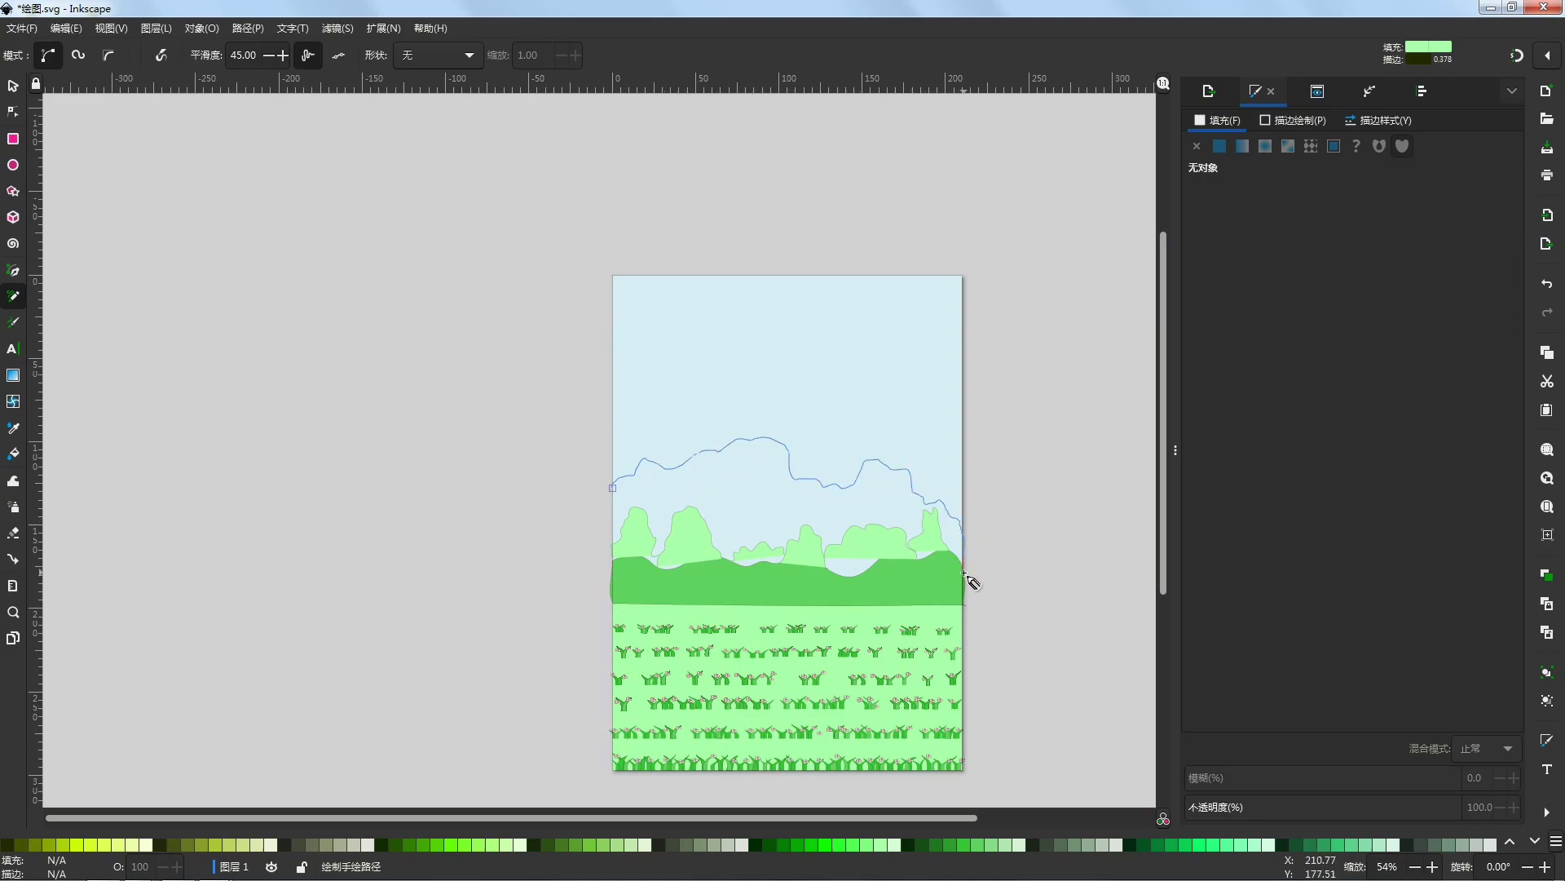
left_click_drag(609, 577, 612, 487)
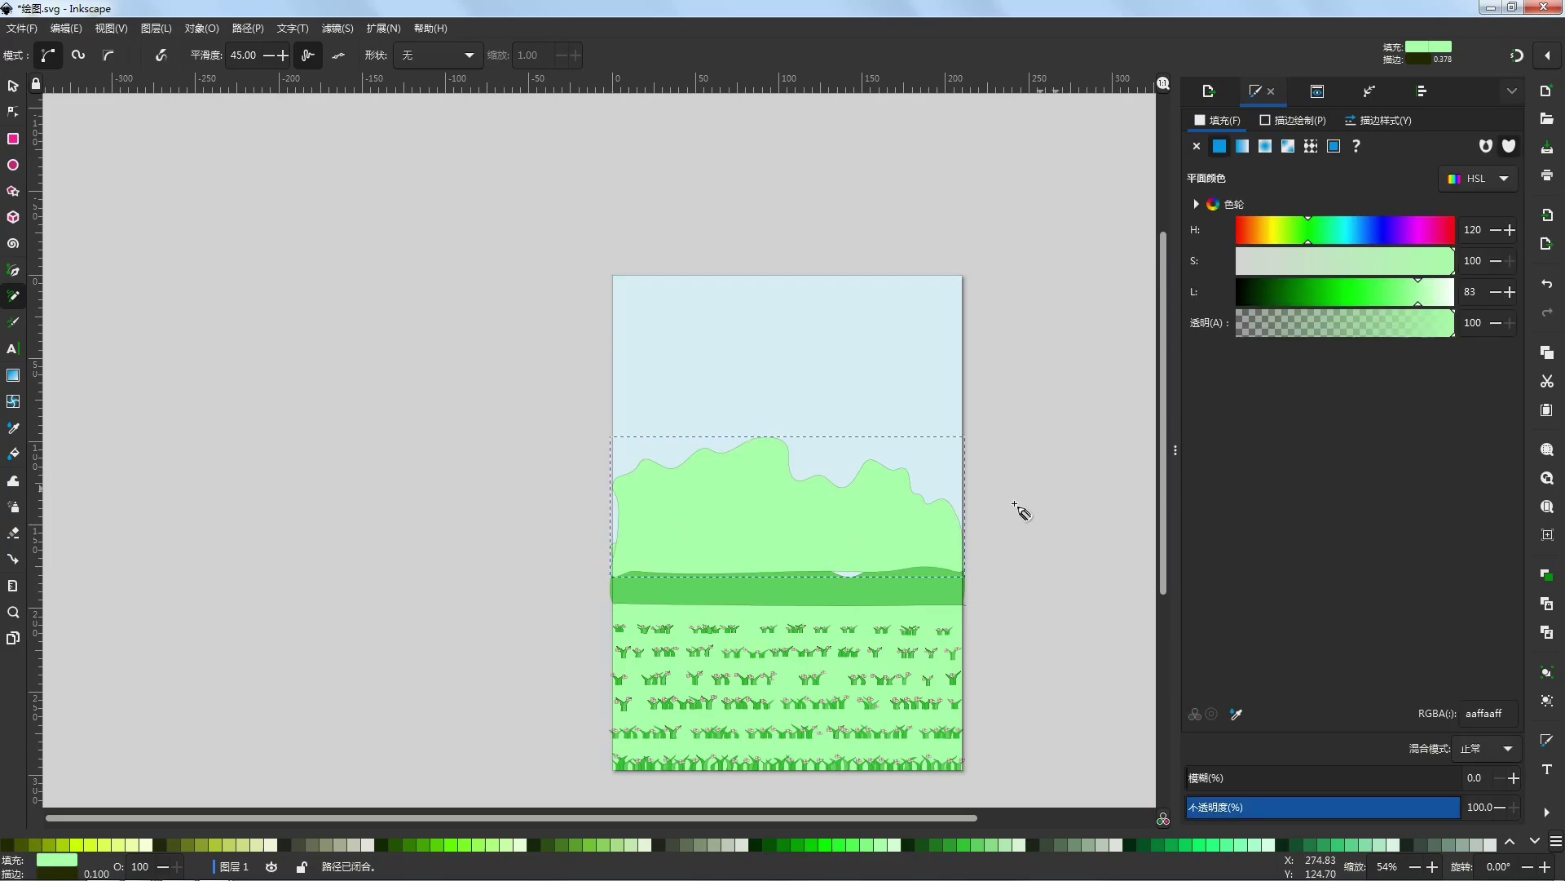
left_click(1508, 849)
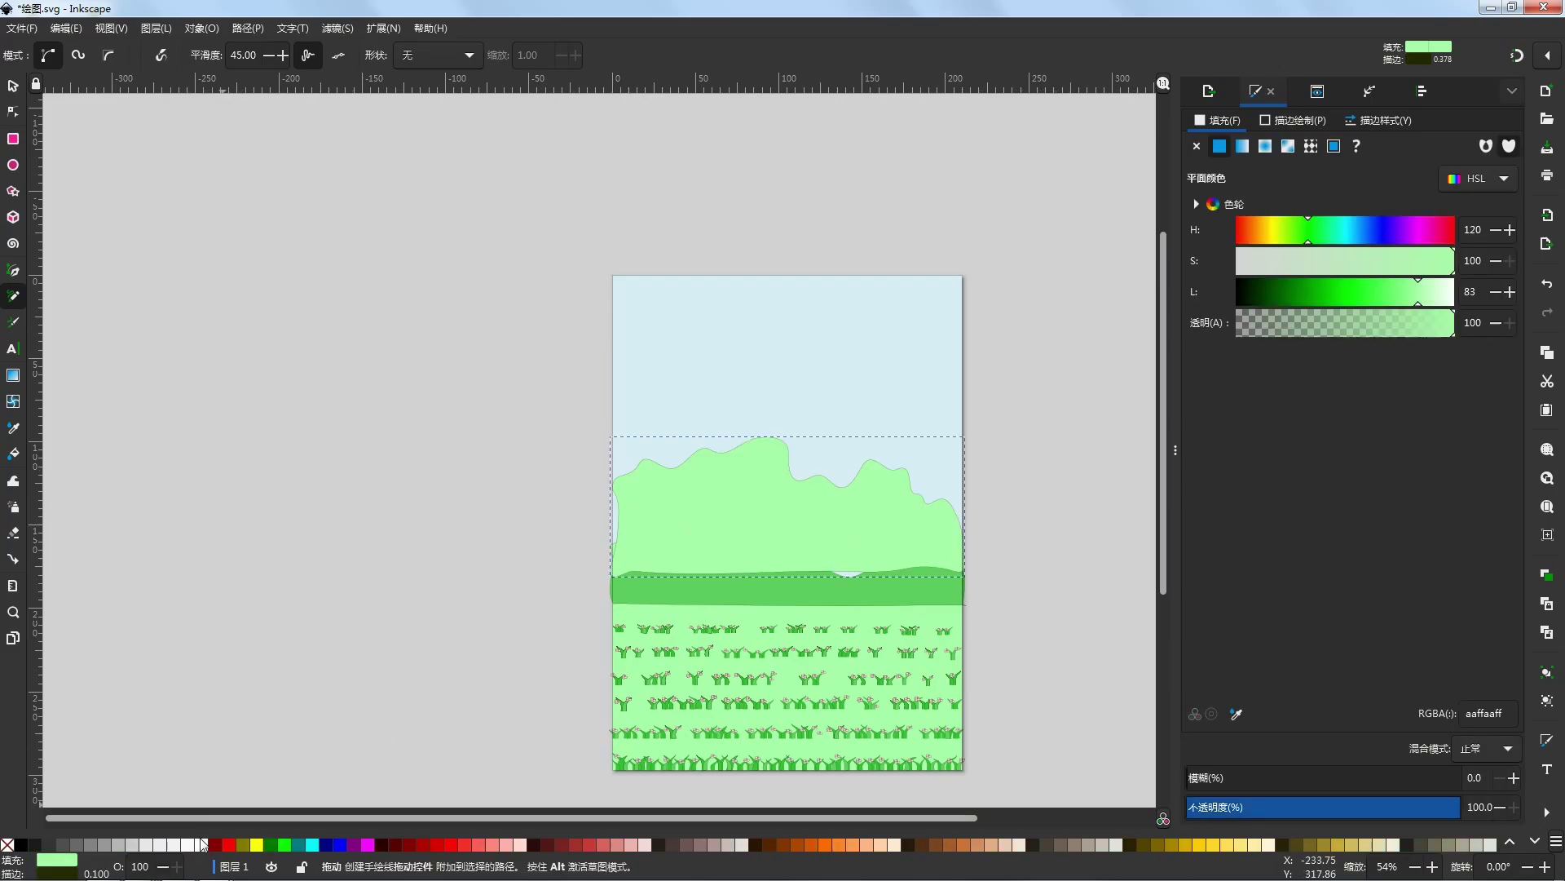
left_click(202, 844)
Step: Lower the white cloud in the stacking order until it lies behind all the light green trees
left_click(13, 87)
left_click(343, 58)
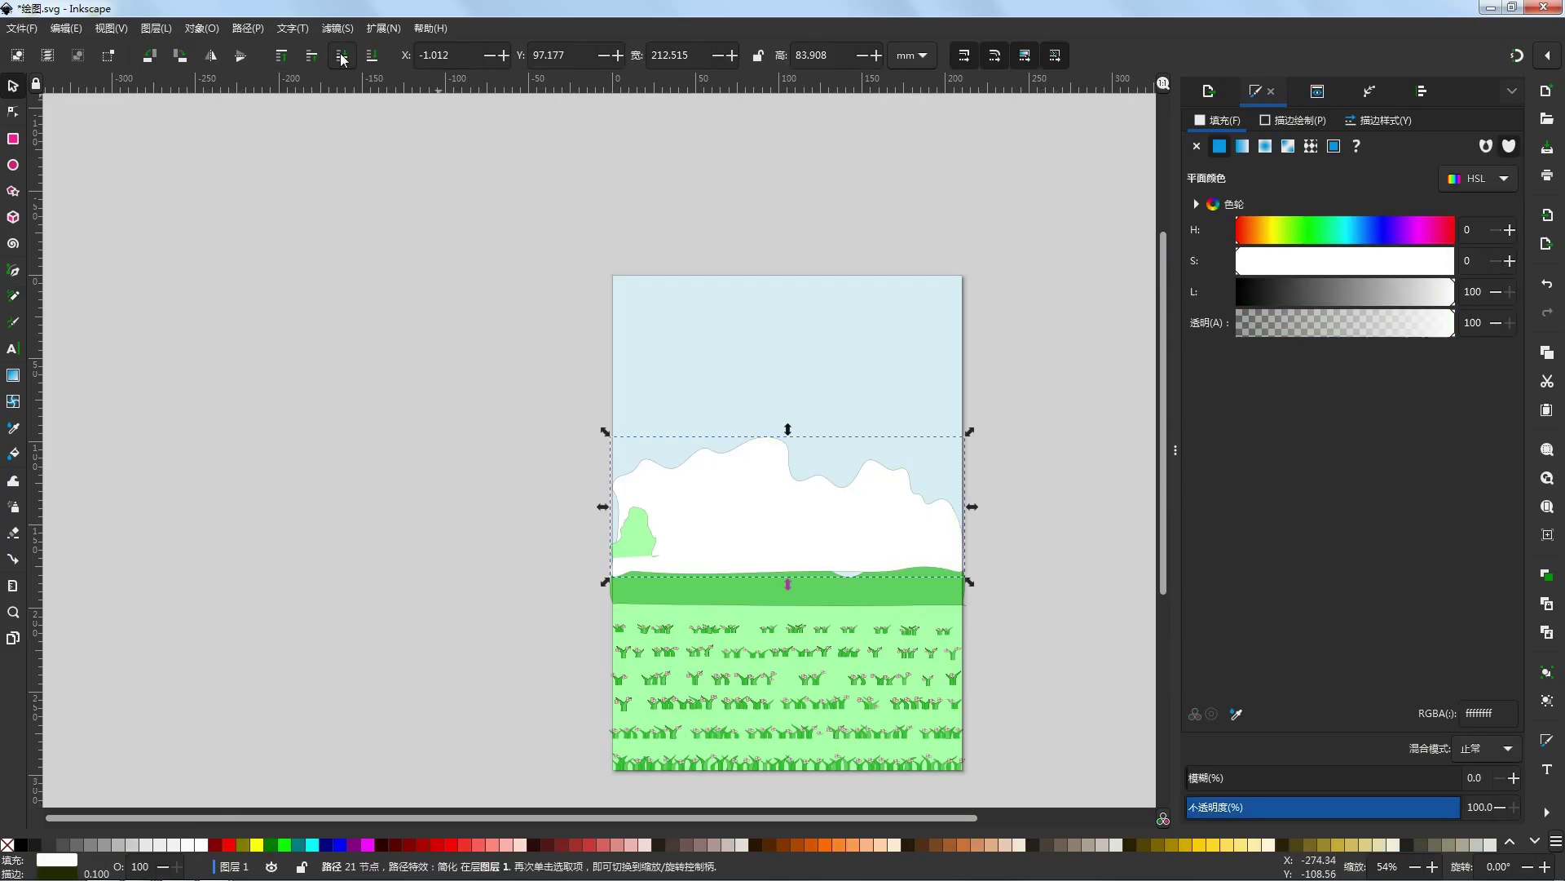
left_click(342, 58)
left_click(342, 58)
left_click(343, 59)
left_click(343, 58)
left_click(342, 58)
left_click(342, 59)
left_click(342, 57)
left_click(315, 59)
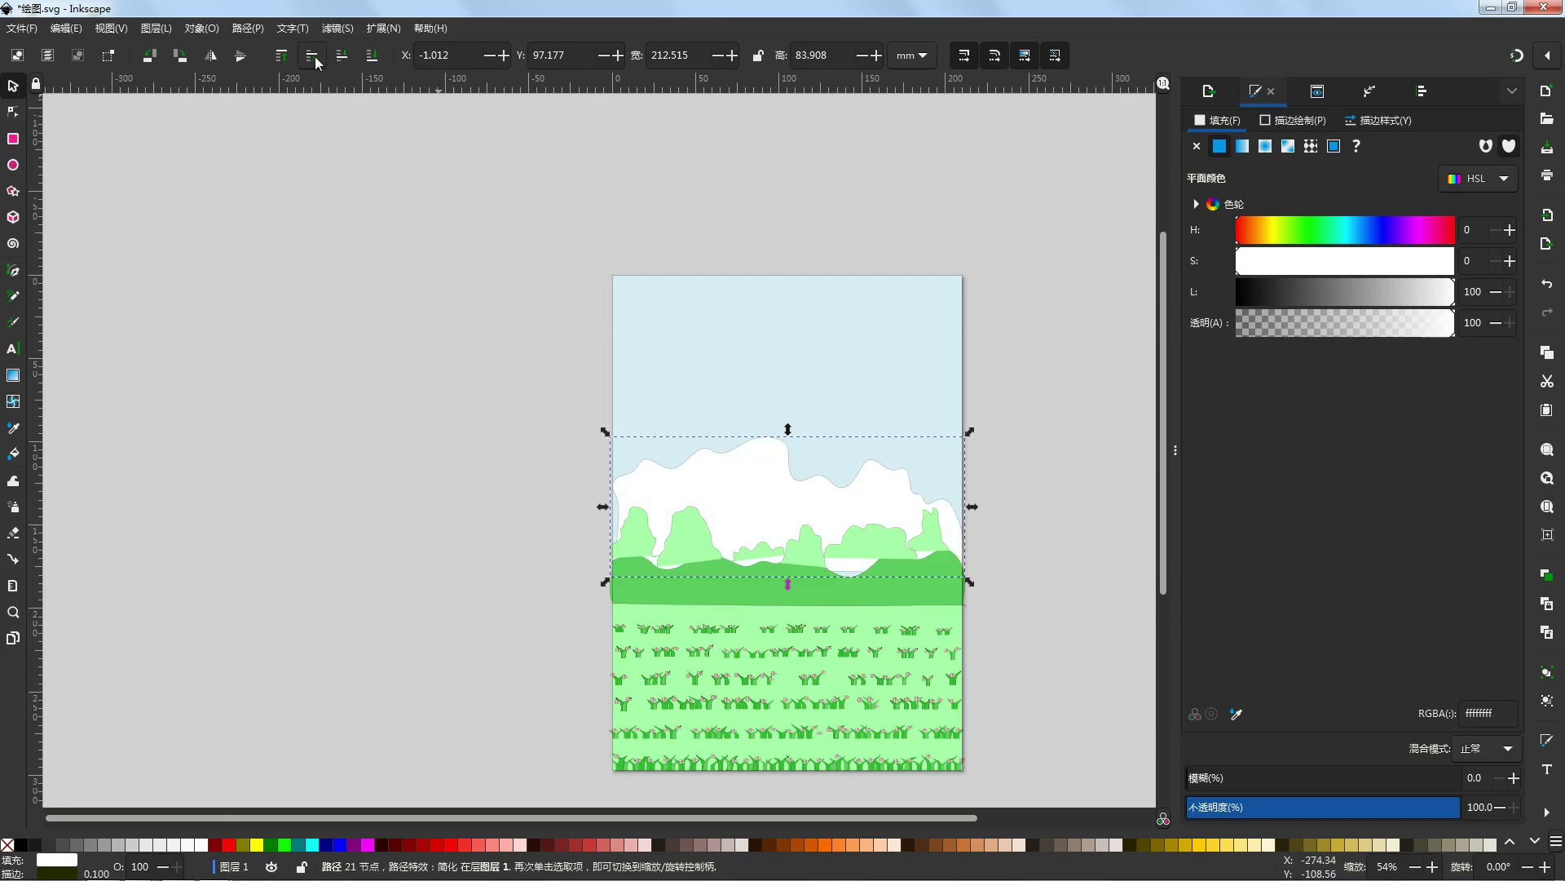
Step: Stretch and move the light green trees downward so their bases overlap the dark green hill
left_click(1056, 533)
scroll(839, 548, "up", 2)
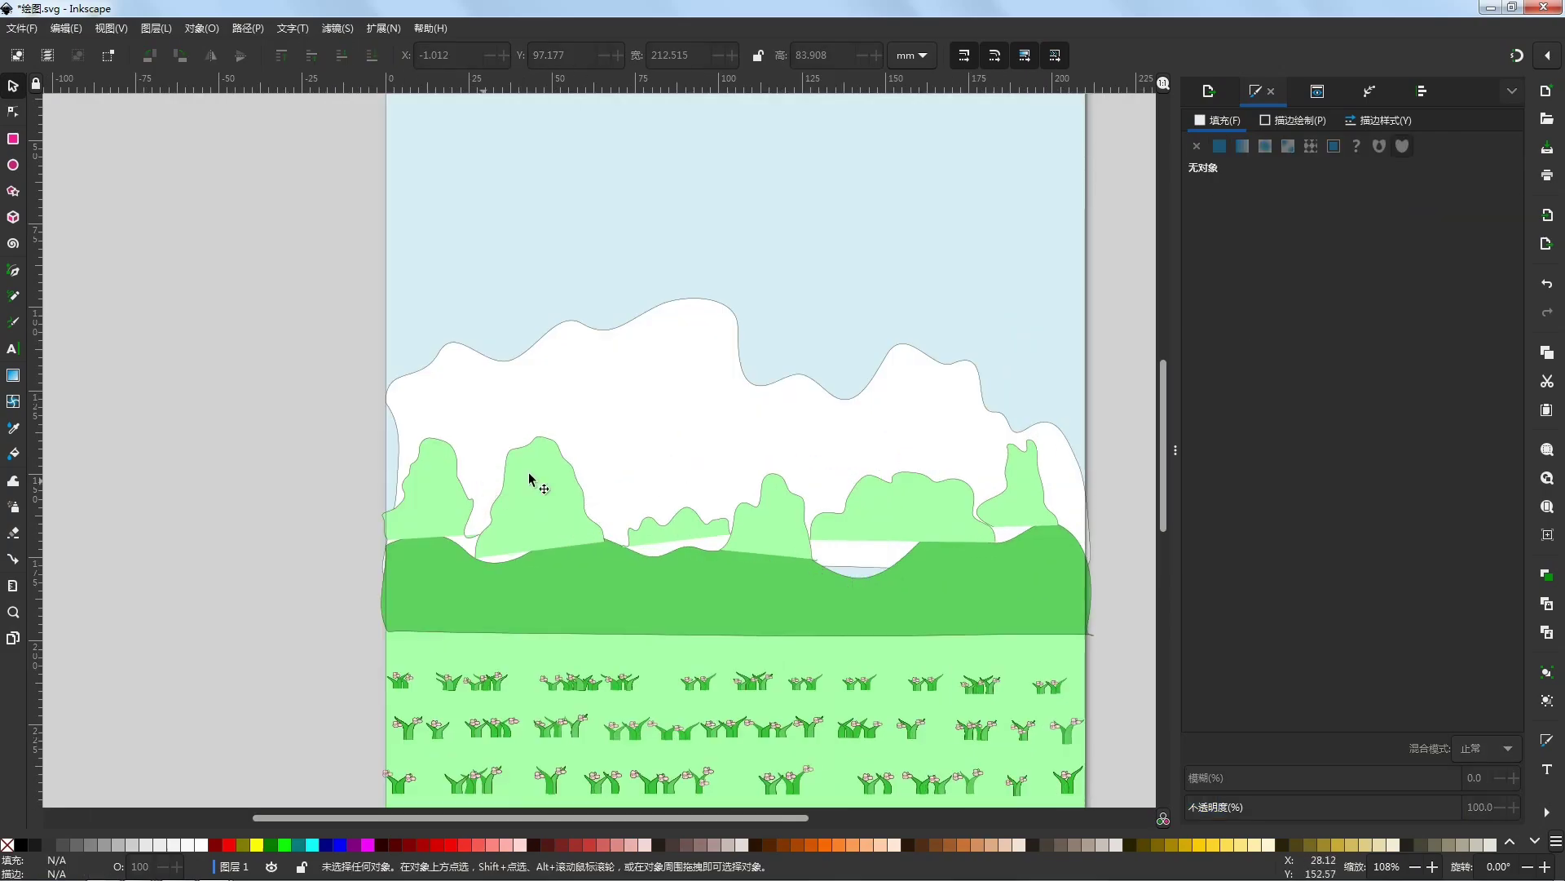
left_click(438, 501)
left_click_drag(431, 555, 429, 565)
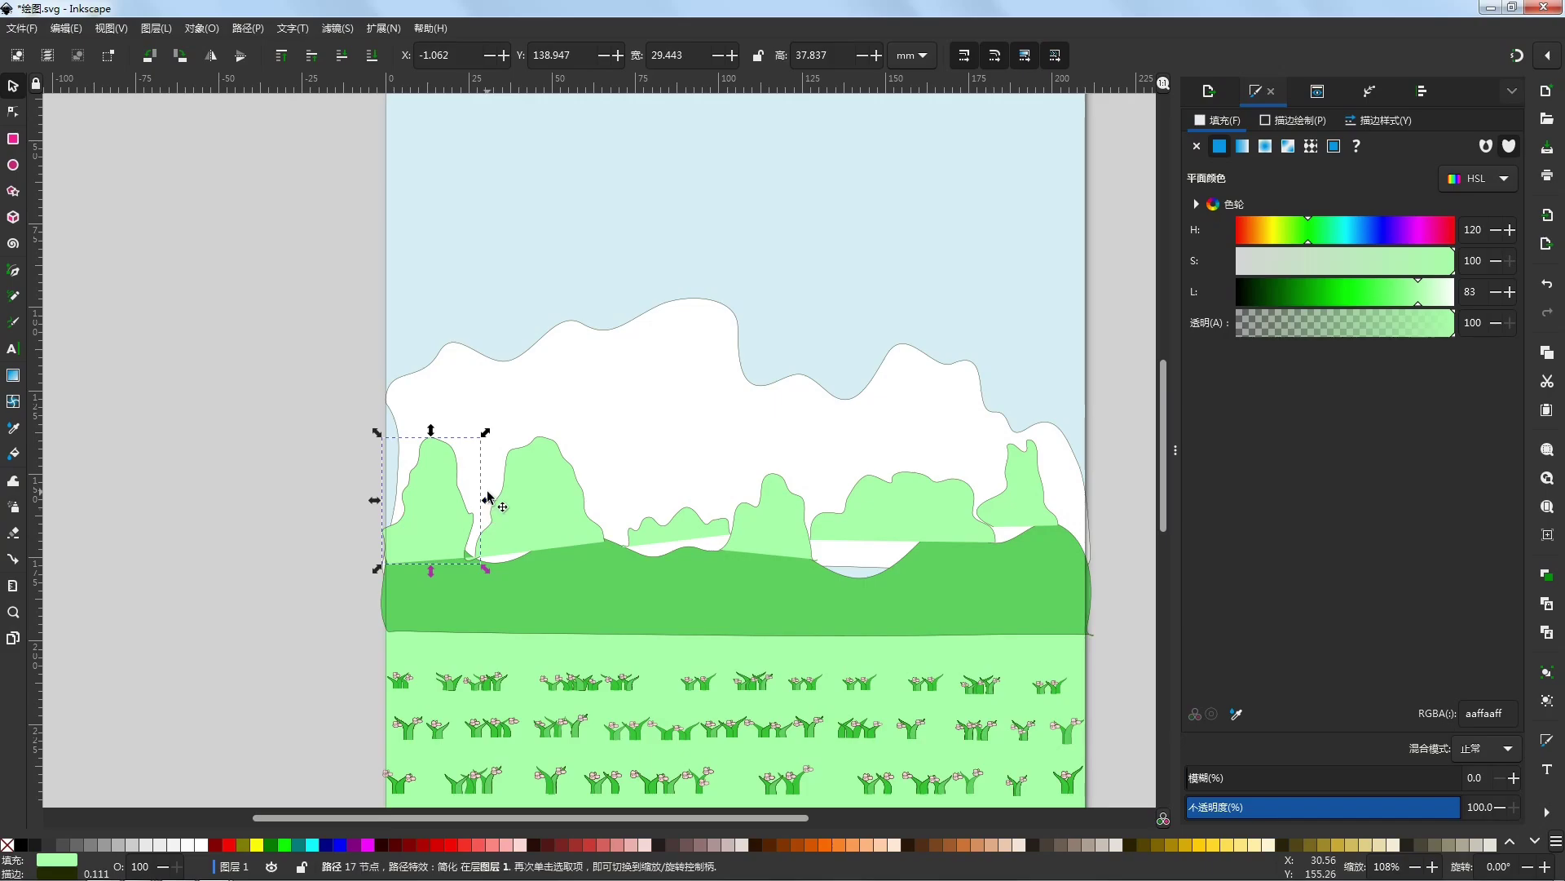
left_click_drag(262, 412, 1124, 589)
left_click_drag(724, 569, 723, 616)
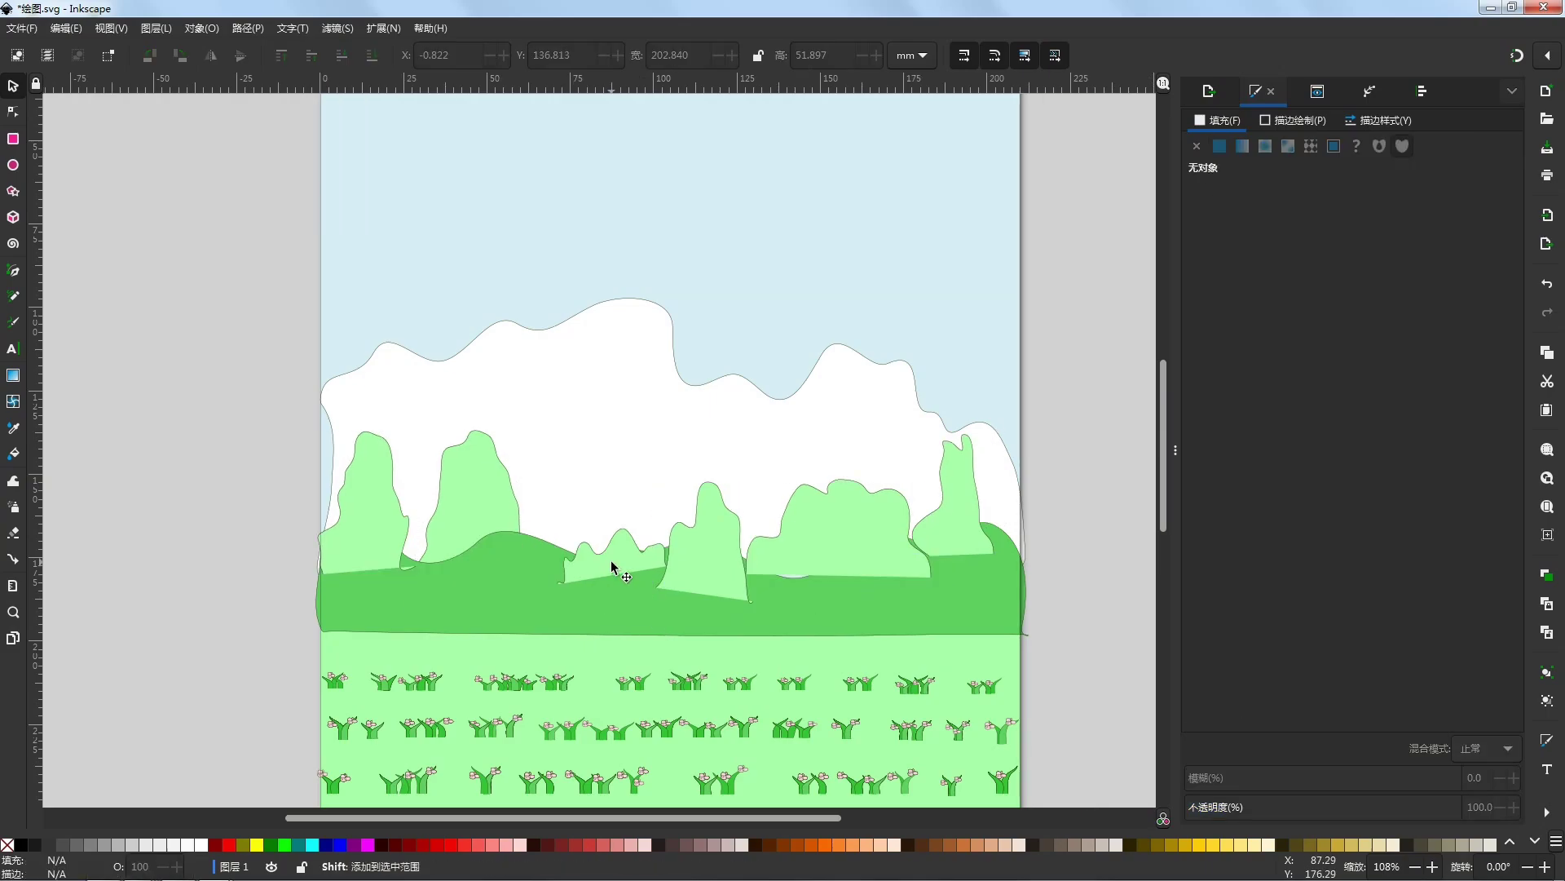
Step: Select five of the light green trees and bushes together and lower them in the stacking order toward the back of the hill
left_click(612, 563, "shift")
left_click(705, 551, "shift")
left_click(831, 545, "shift")
left_click(959, 537, "shift")
left_click(374, 559, "shift")
left_click(342, 55)
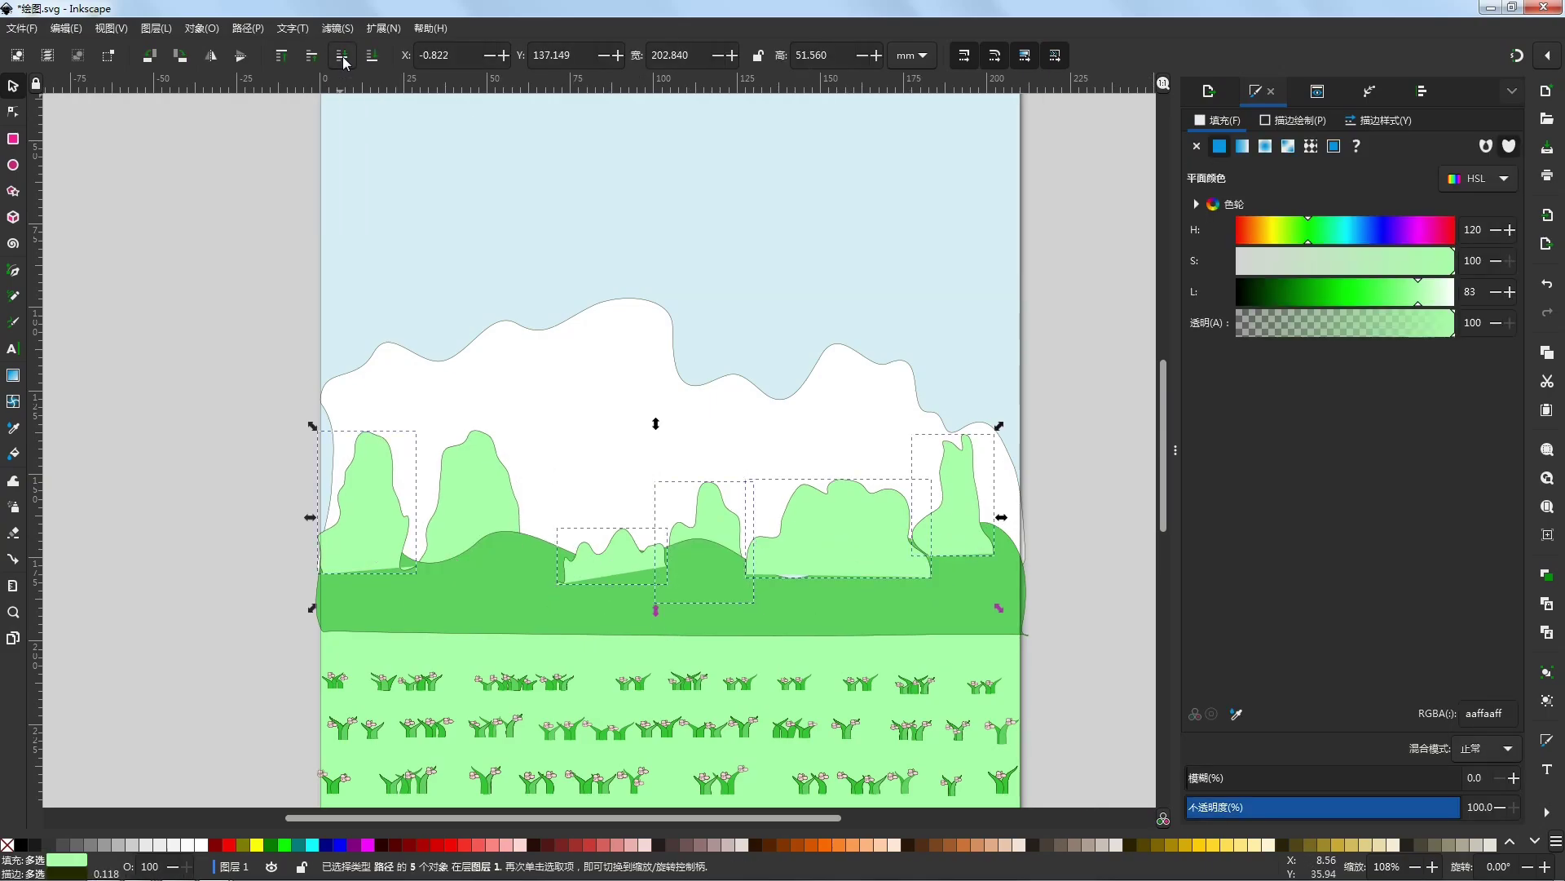
left_click(341, 56)
left_click(341, 56)
left_click(312, 57)
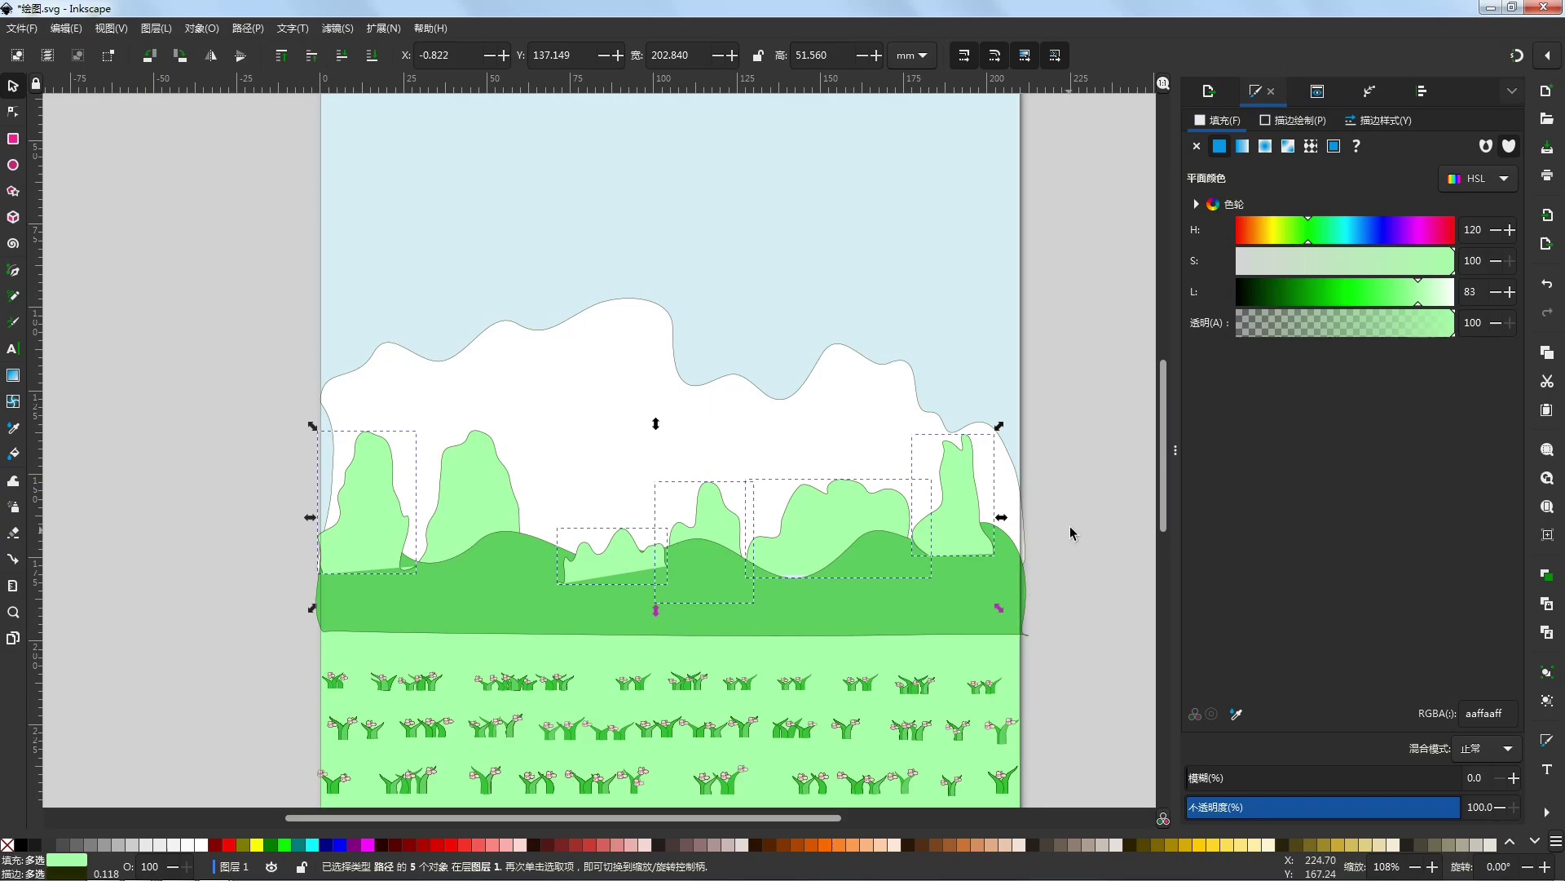
Step: Lower the small bush, the rightmost tree and the leftmost tree one by one behind the hill
key("Escape")
left_click(628, 562)
left_click(344, 56)
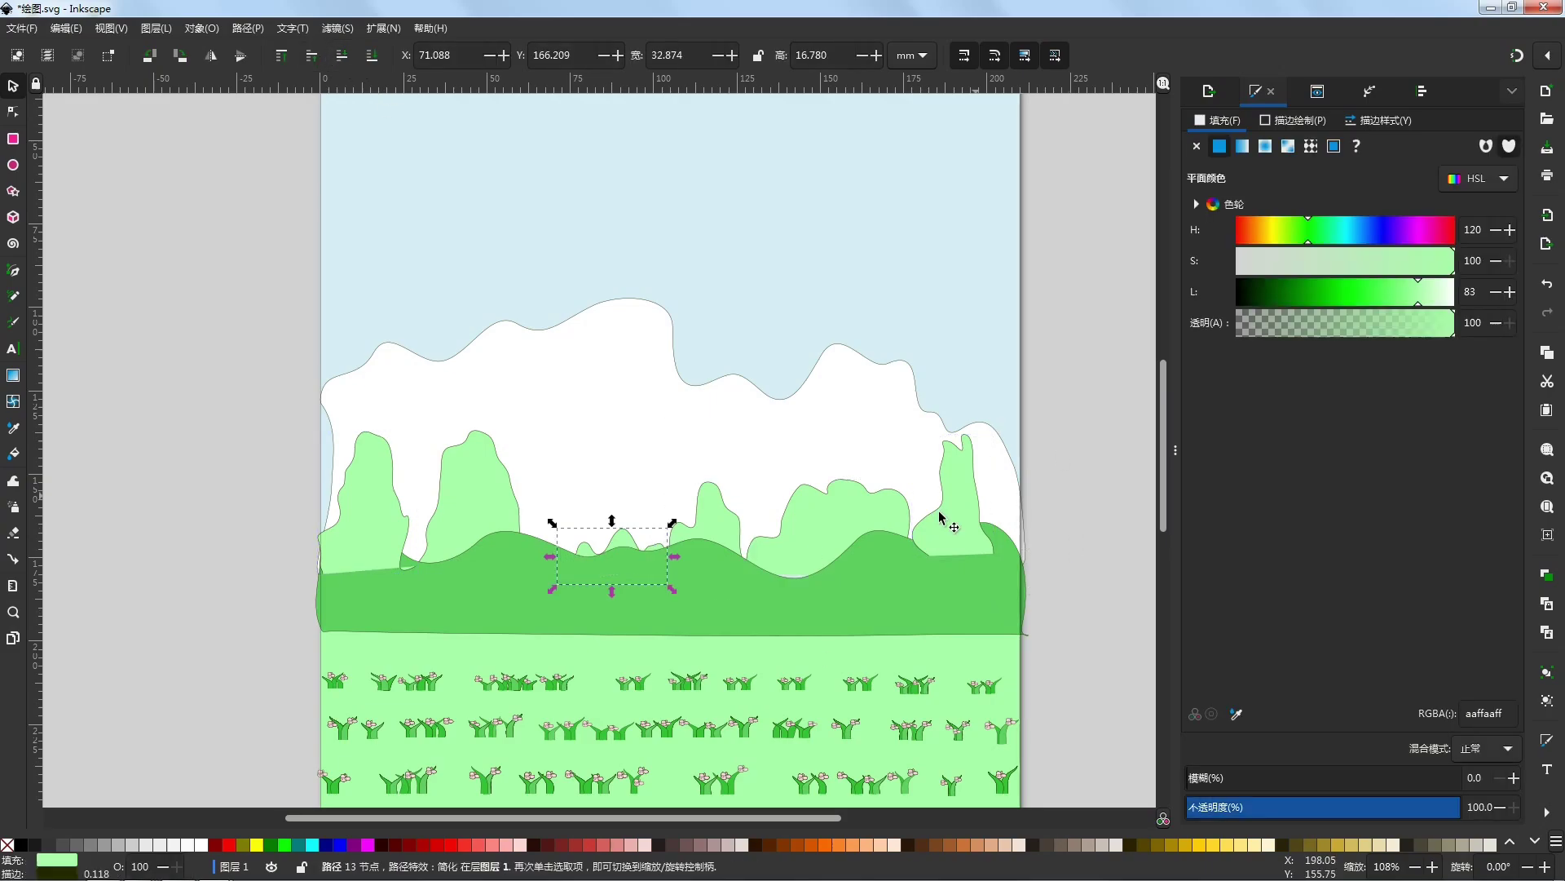
left_click(941, 519)
left_click(343, 55)
left_click(367, 489)
left_click(343, 55)
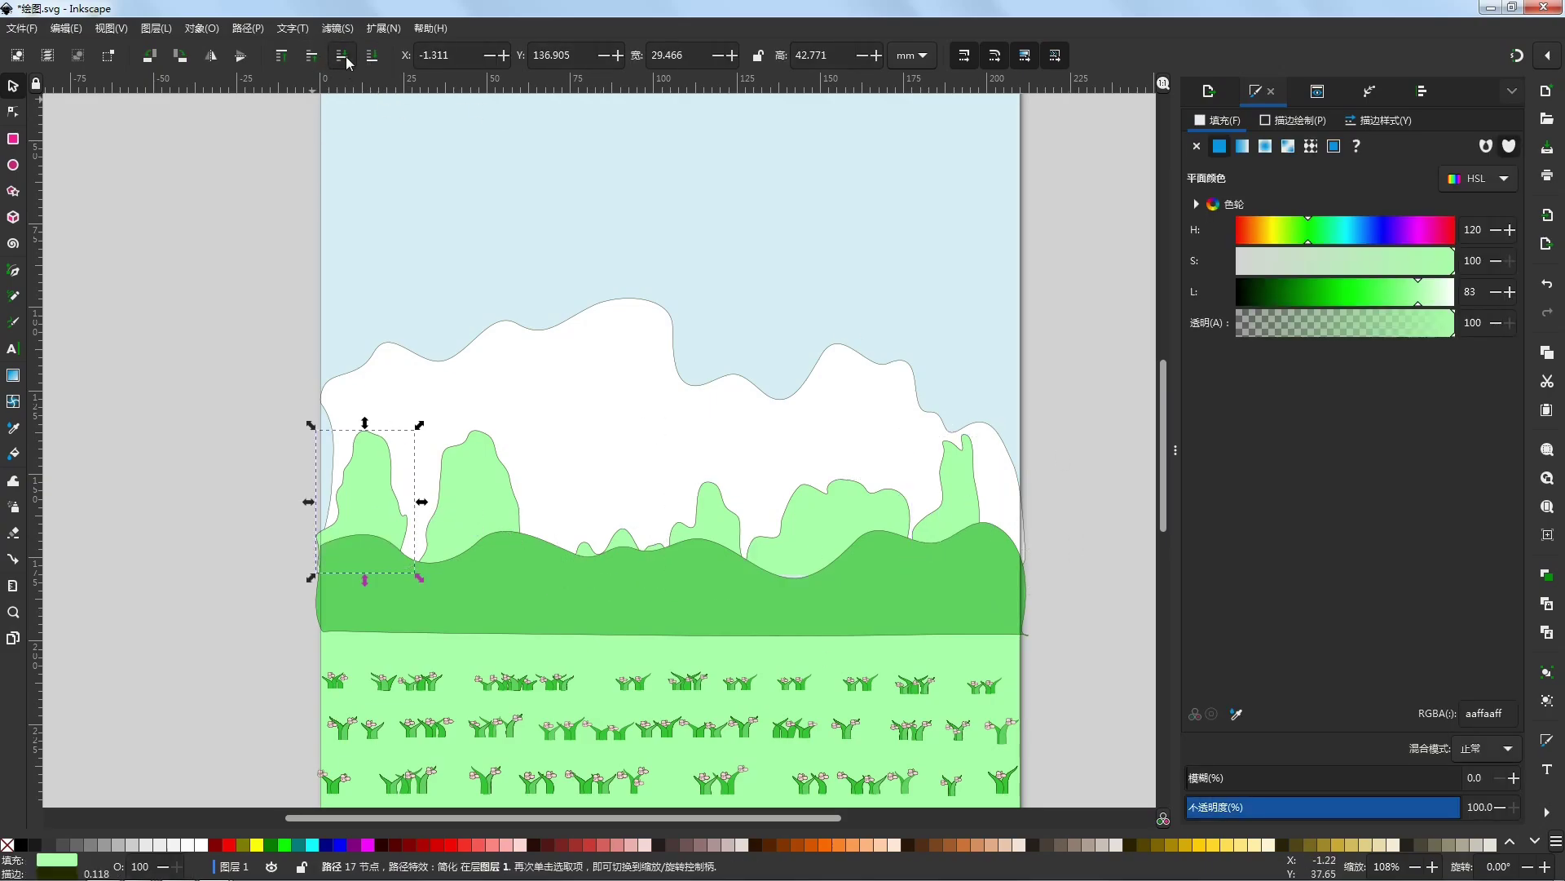
left_click(1093, 535)
Step: Move the node on the white cloud's left side out to the page's left edge
left_click_drag(621, 534, 724, 648)
left_click(13, 111)
scroll(658, 515, "up", 5)
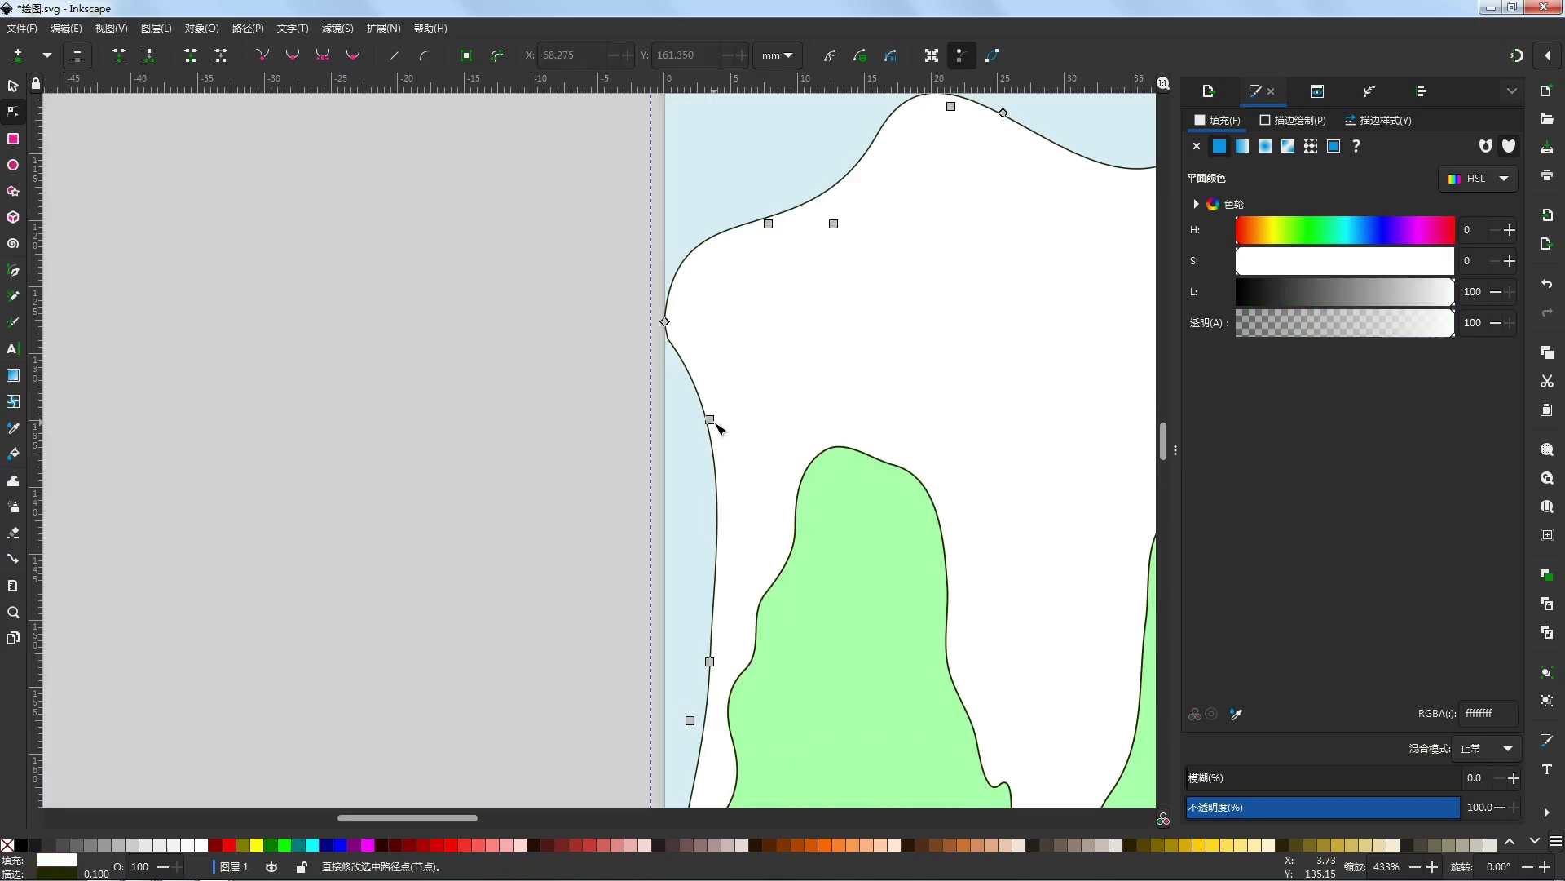
left_click_drag(715, 419, 668, 458)
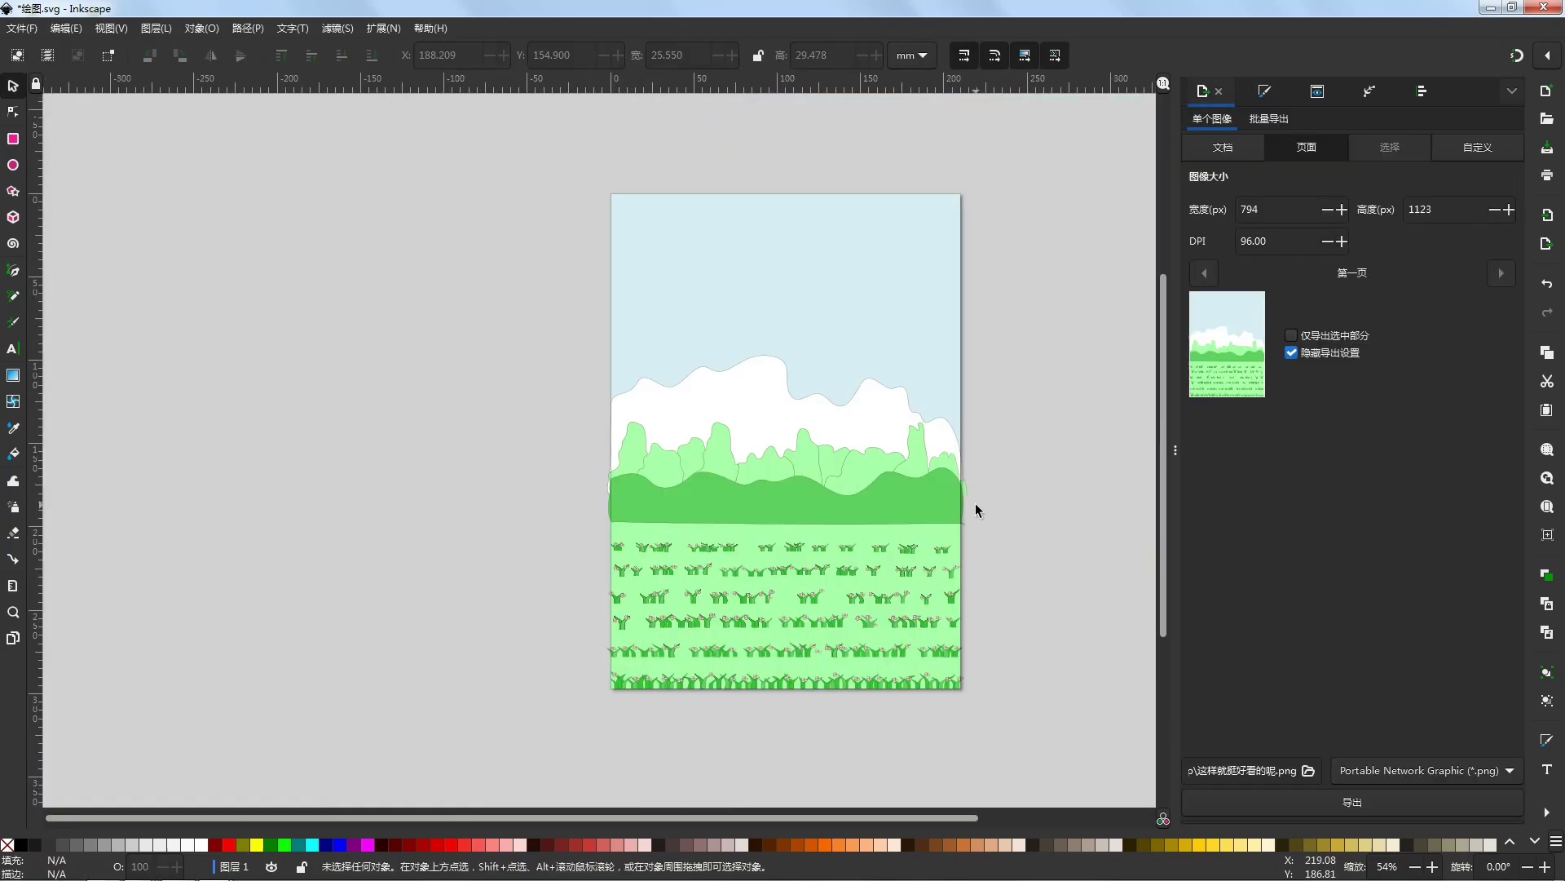
Step: Draw a closed brown freehand tree with a trunk and three branches on the page's right half
left_click(12, 297)
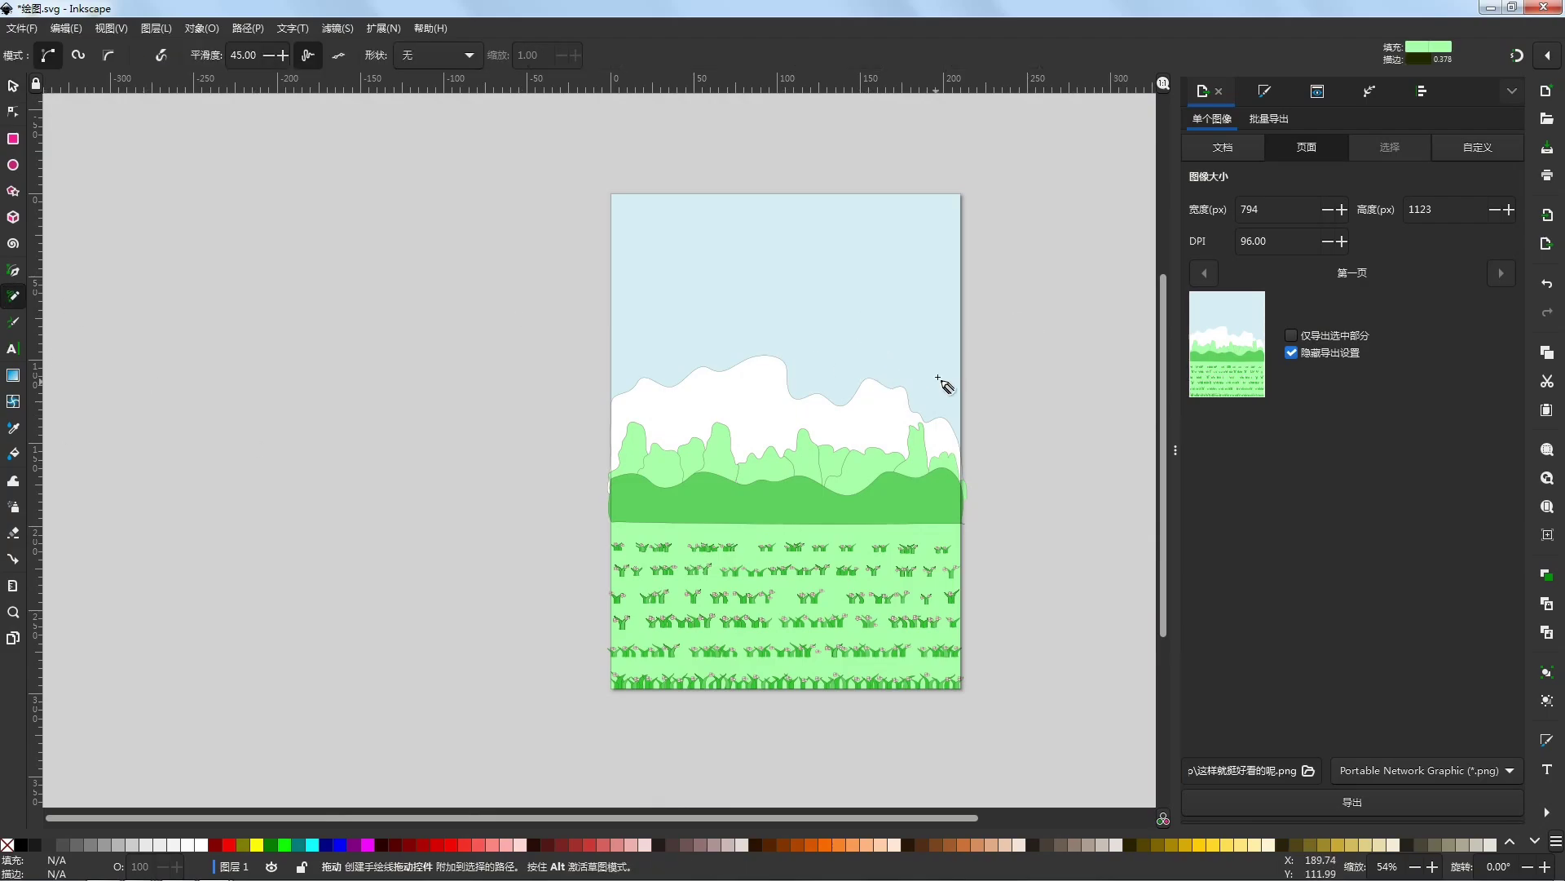
left_click(936, 844)
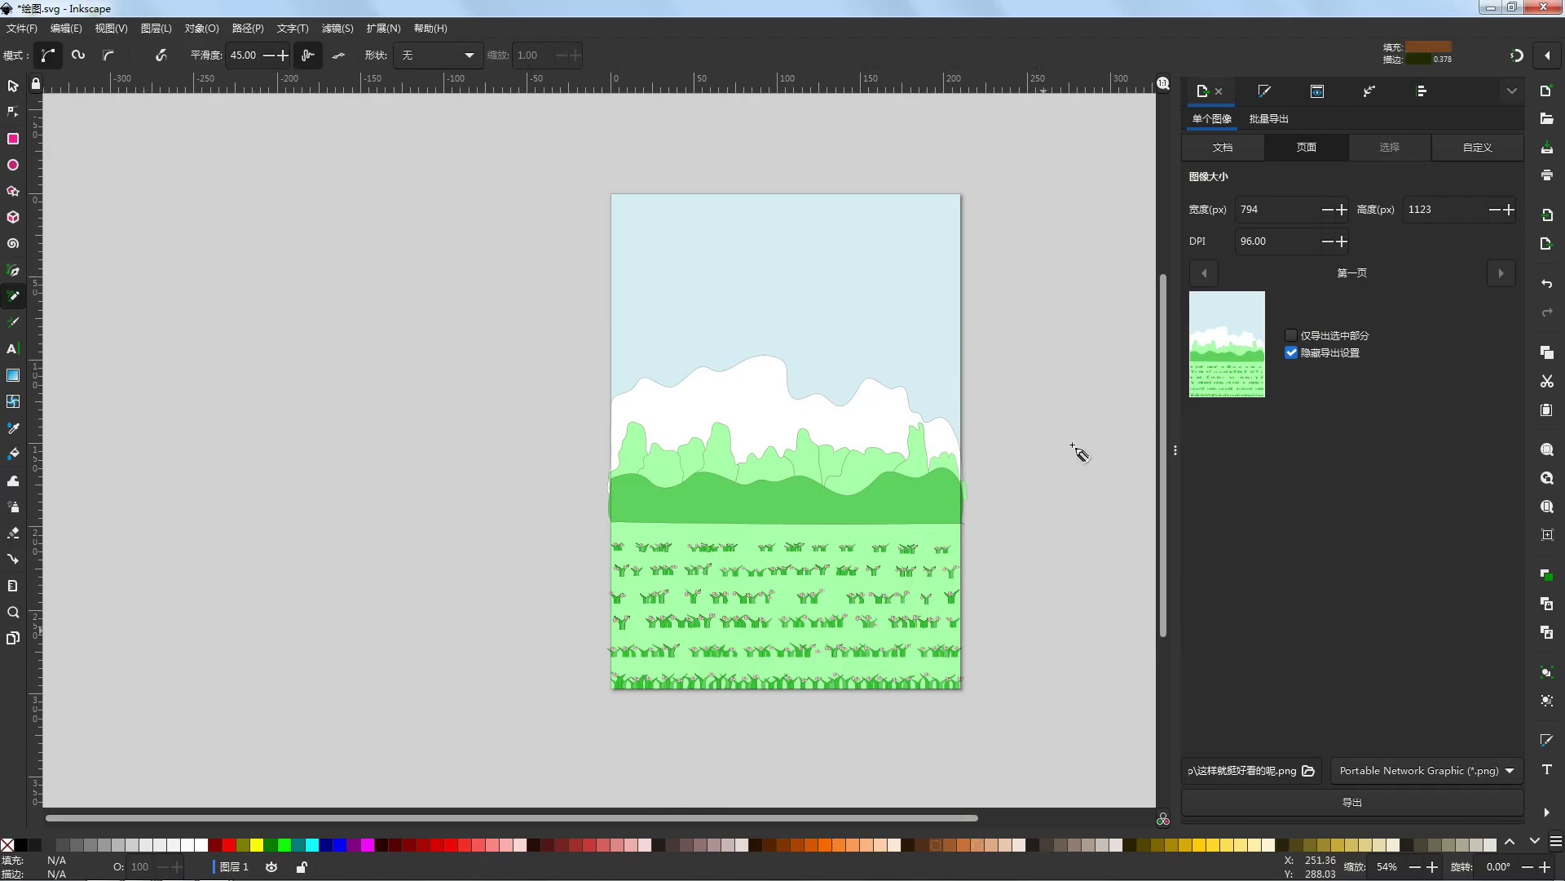
left_click_drag(764, 285, 779, 325)
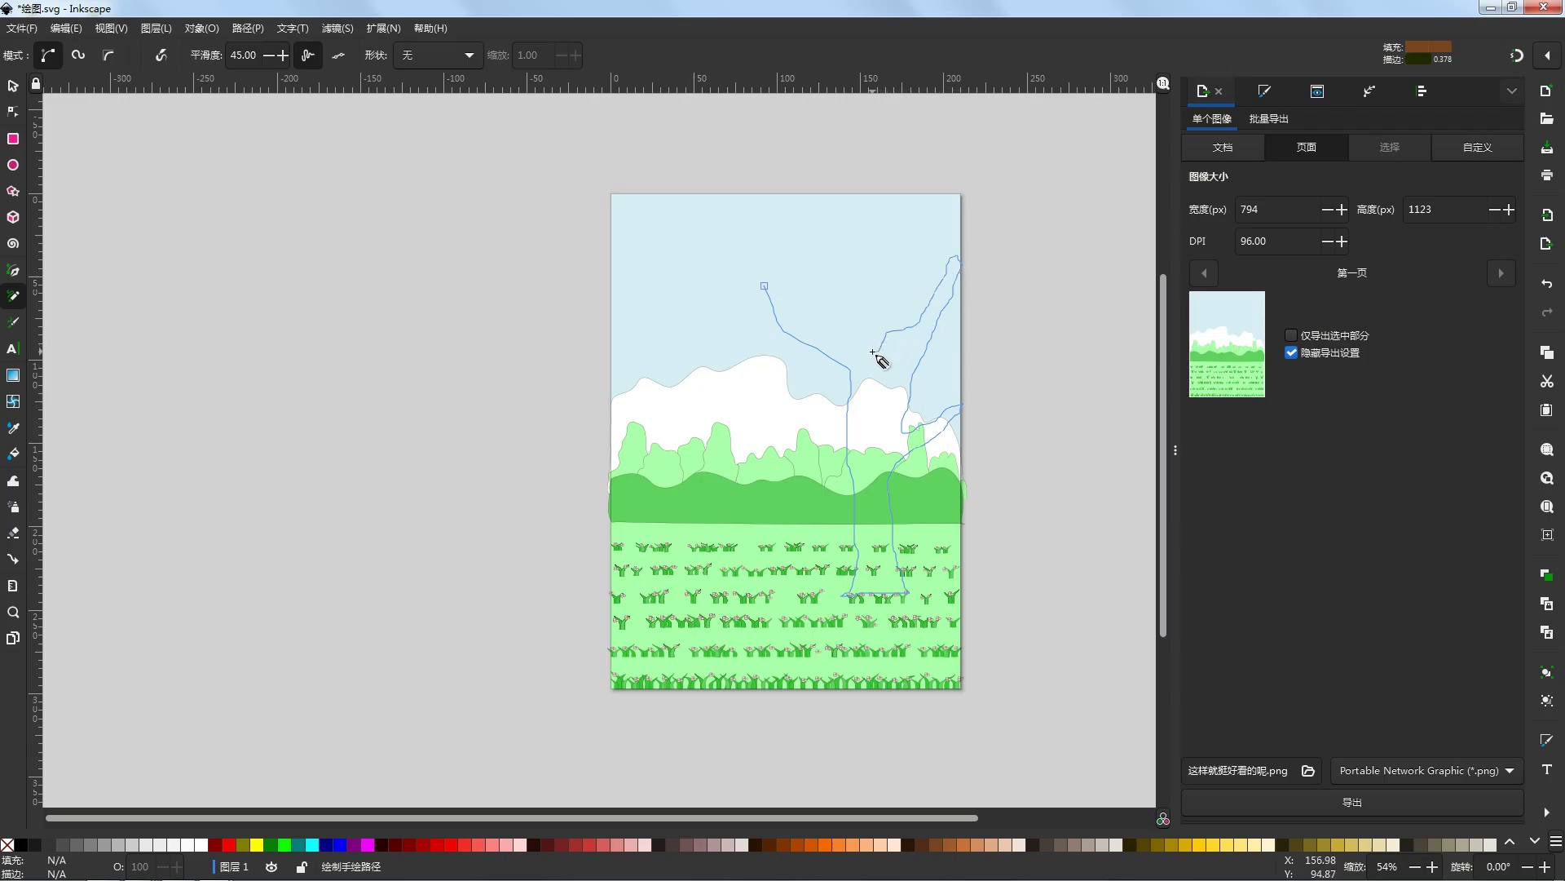
left_click_drag(774, 286, 770, 287)
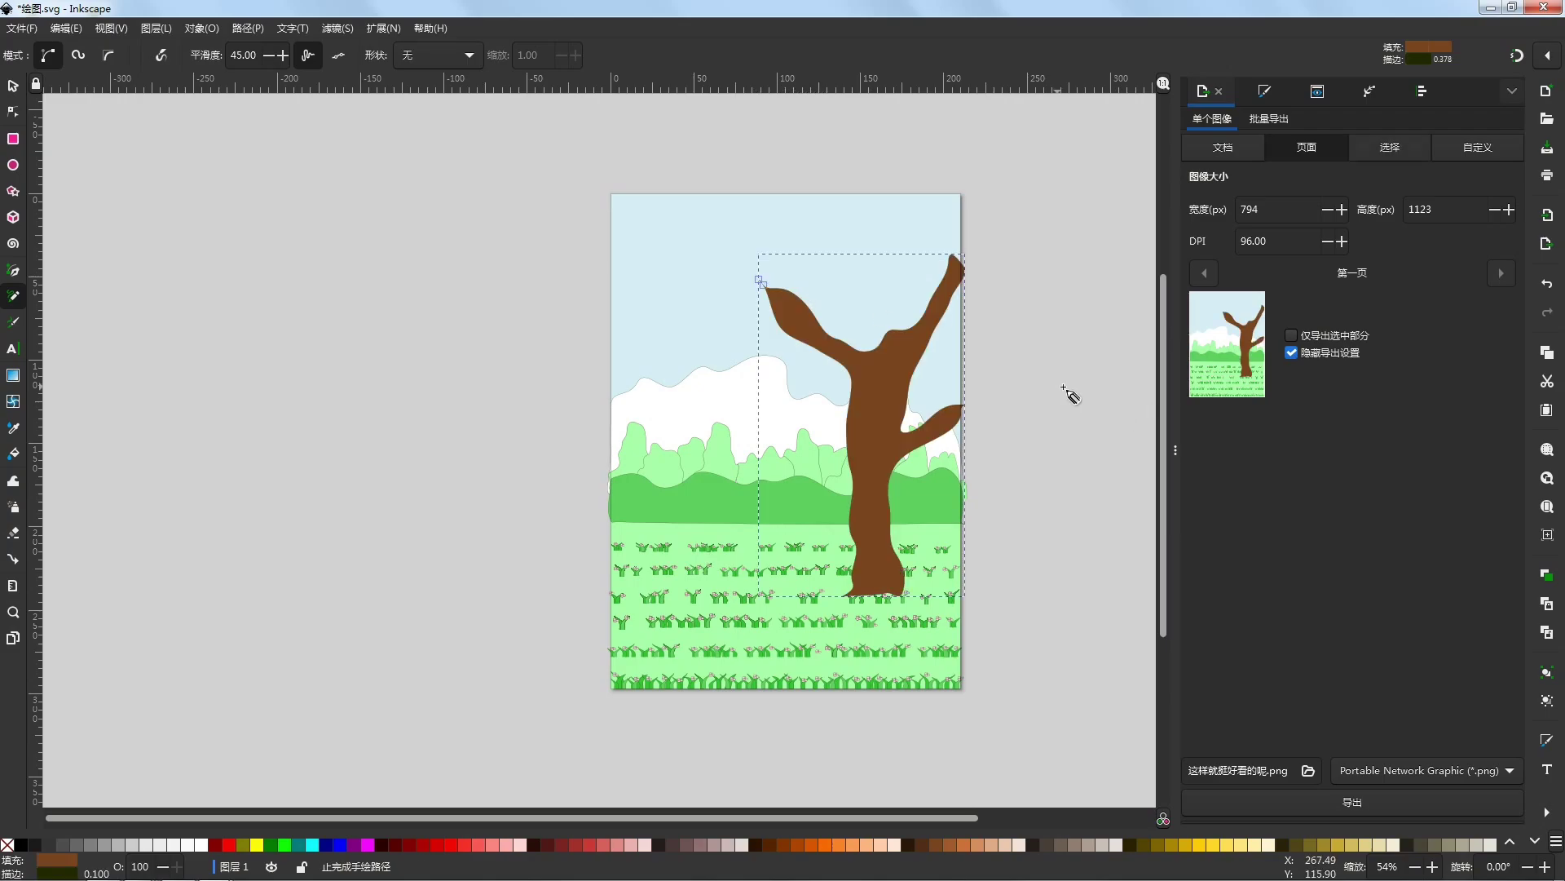
Step: Change the tree trunk's fill to the light brown #D38D5F
left_click(792, 844)
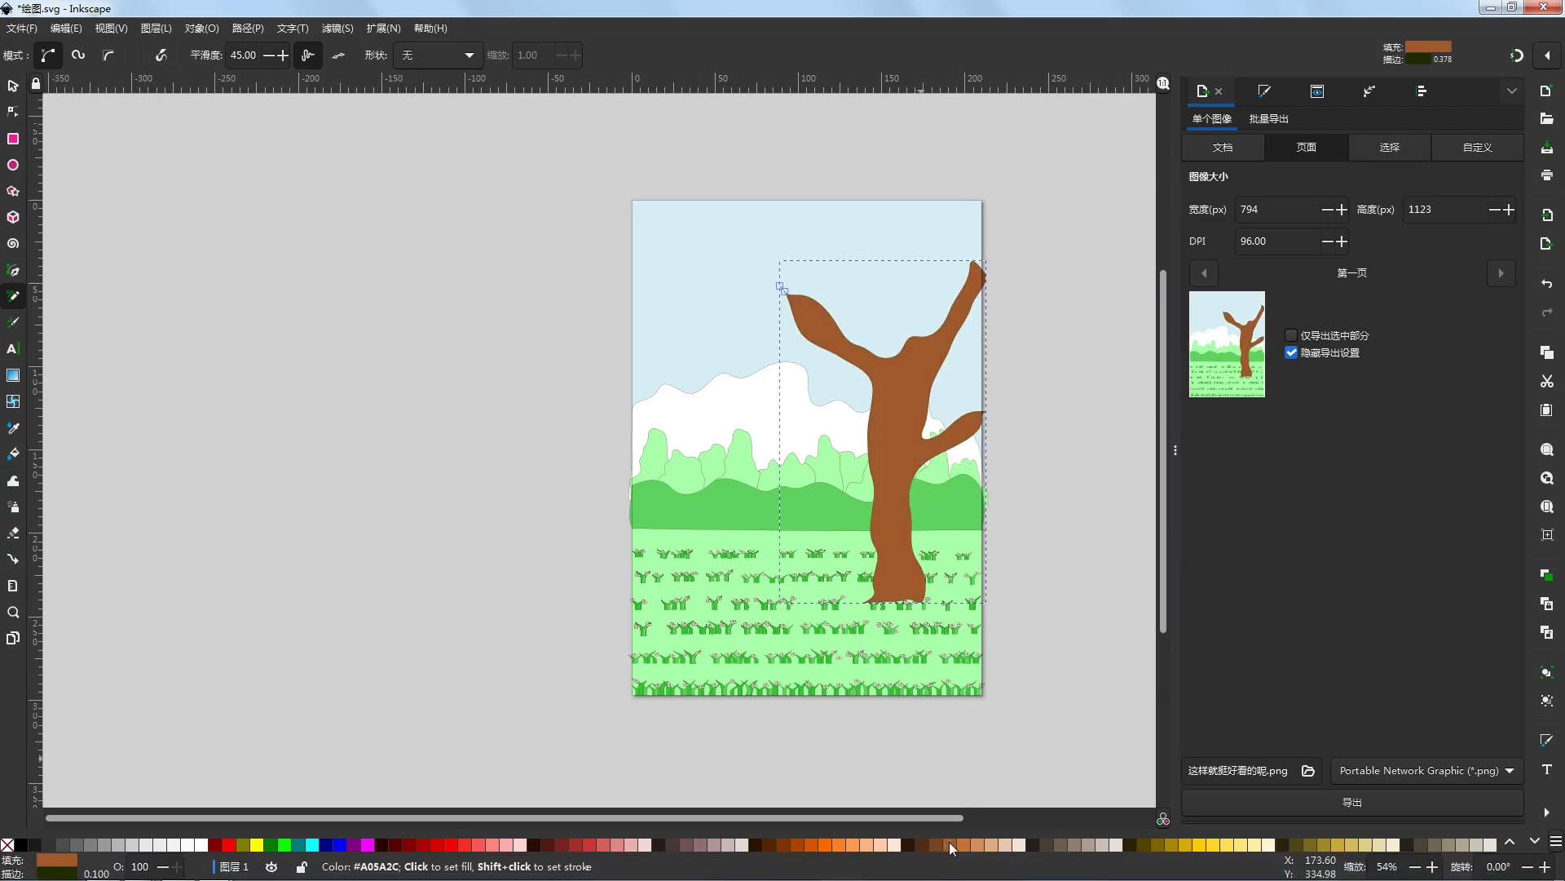
left_click(806, 844)
left_click(805, 845)
left_click(975, 845)
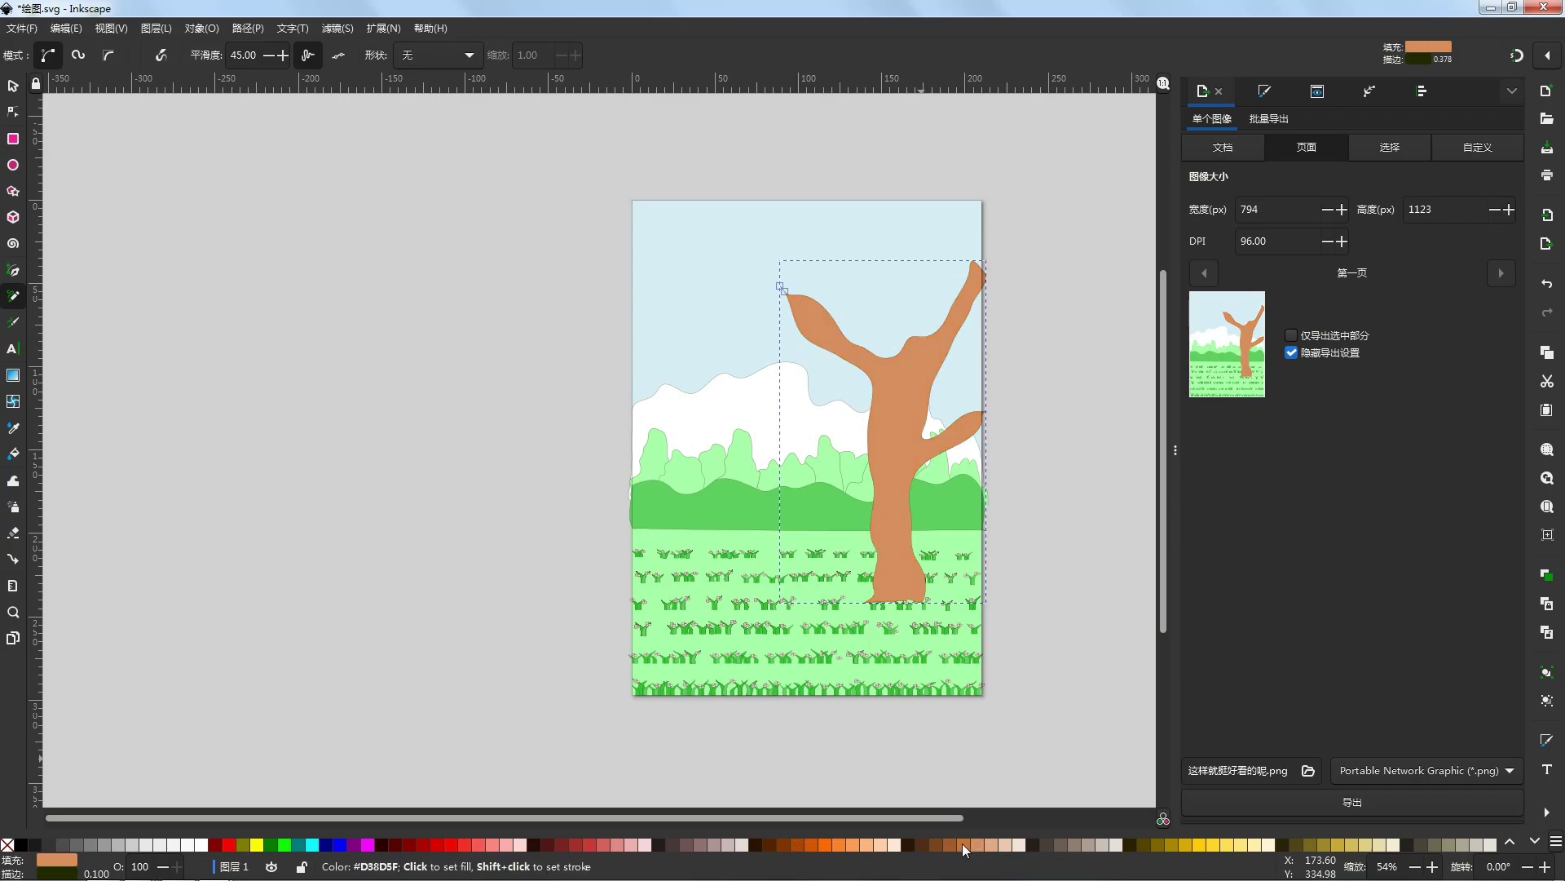
Step: Reshape the trunk's upper left branch by moving a node on its upper edge downward
key("n")
scroll(940, 311, "up", 2)
left_click_drag(643, 251, 643, 290)
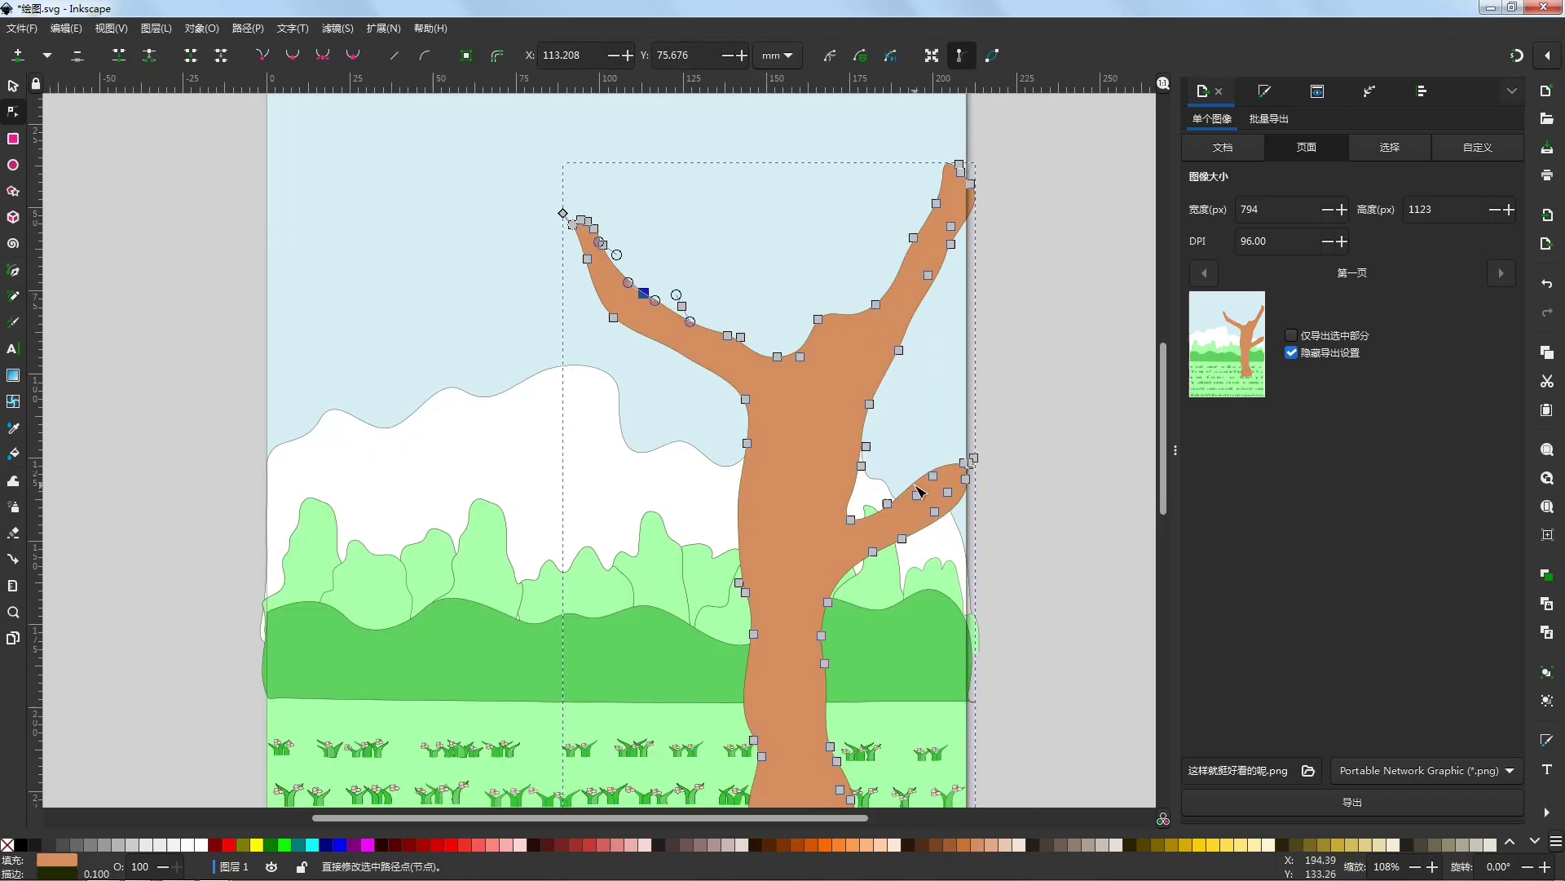
scroll(995, 360, "down", 2)
Step: Draw a light brown freehand branch about 46 mm wide and 40 mm high on the trunk's left side
key("p")
key("Escape")
scroll(821, 345, "up", 1)
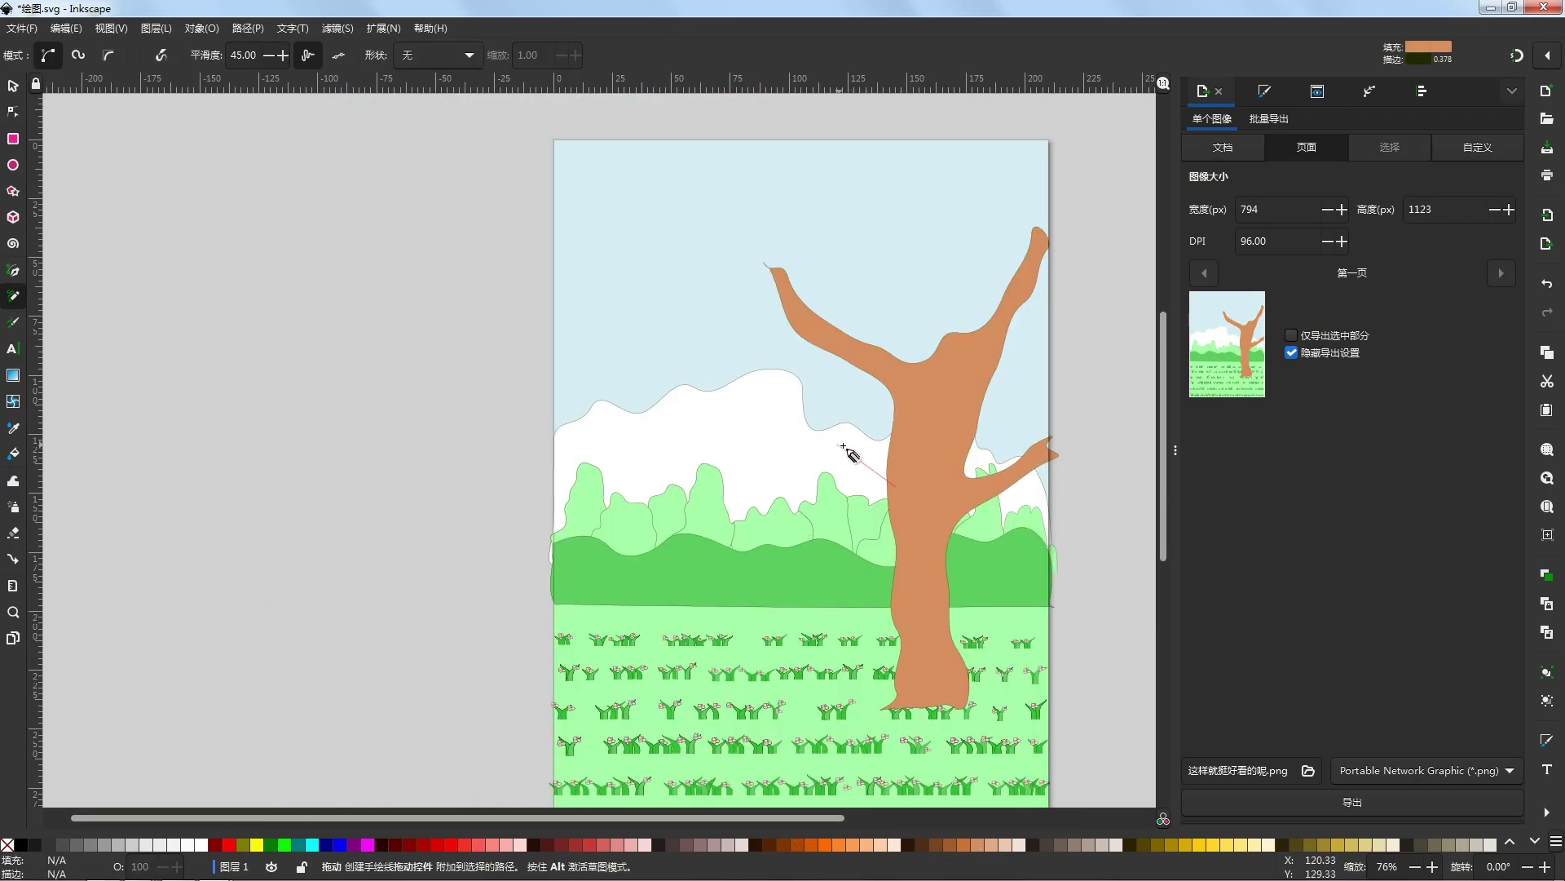
left_click_drag(843, 446, 810, 431)
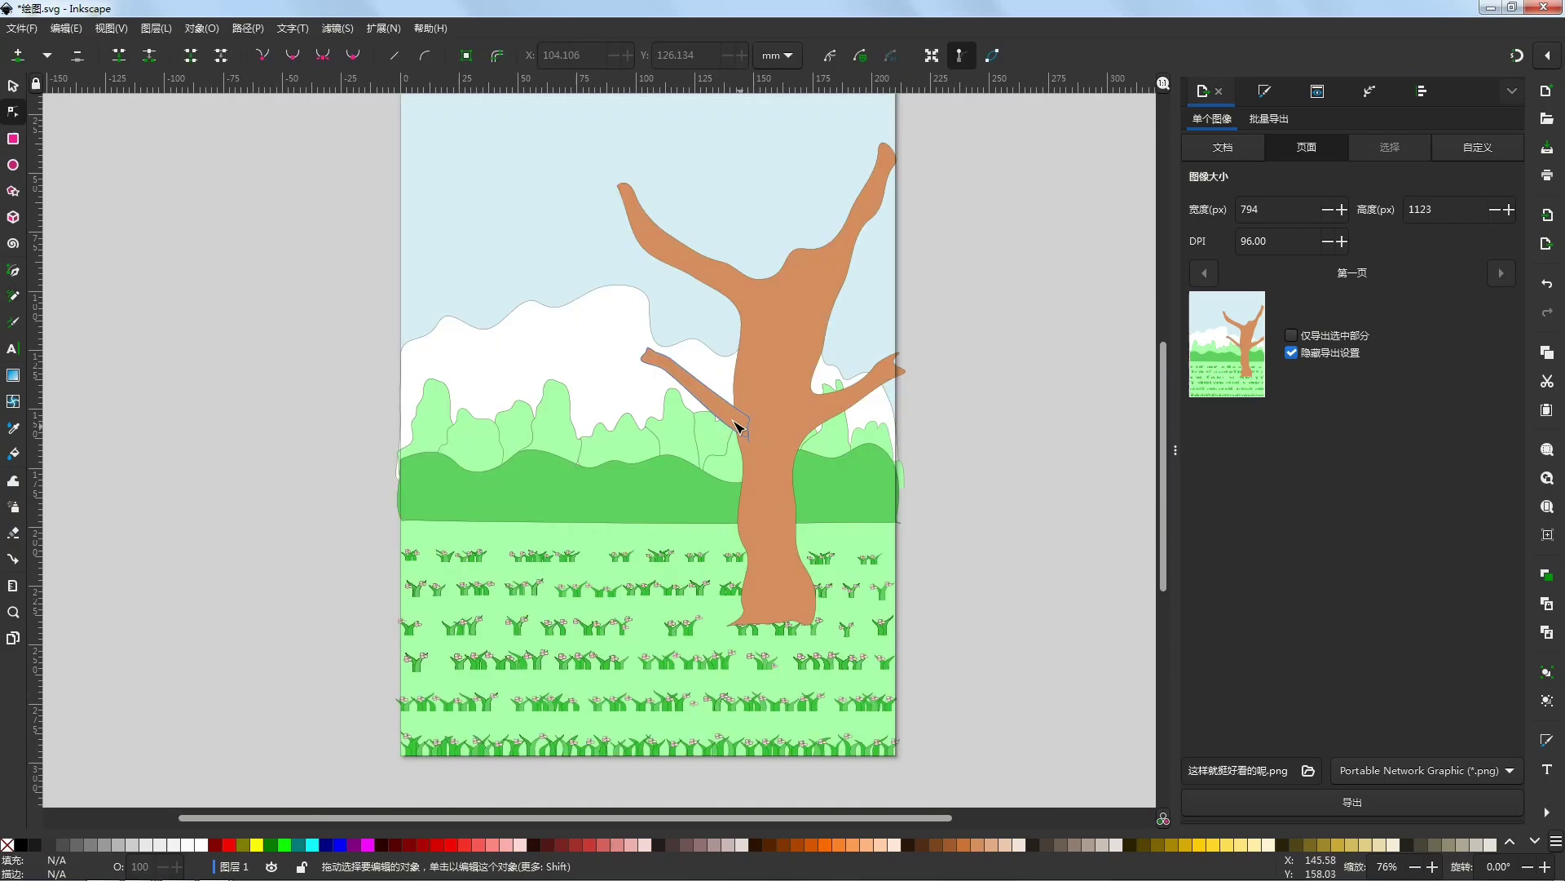
left_click(737, 427)
left_click(13, 86)
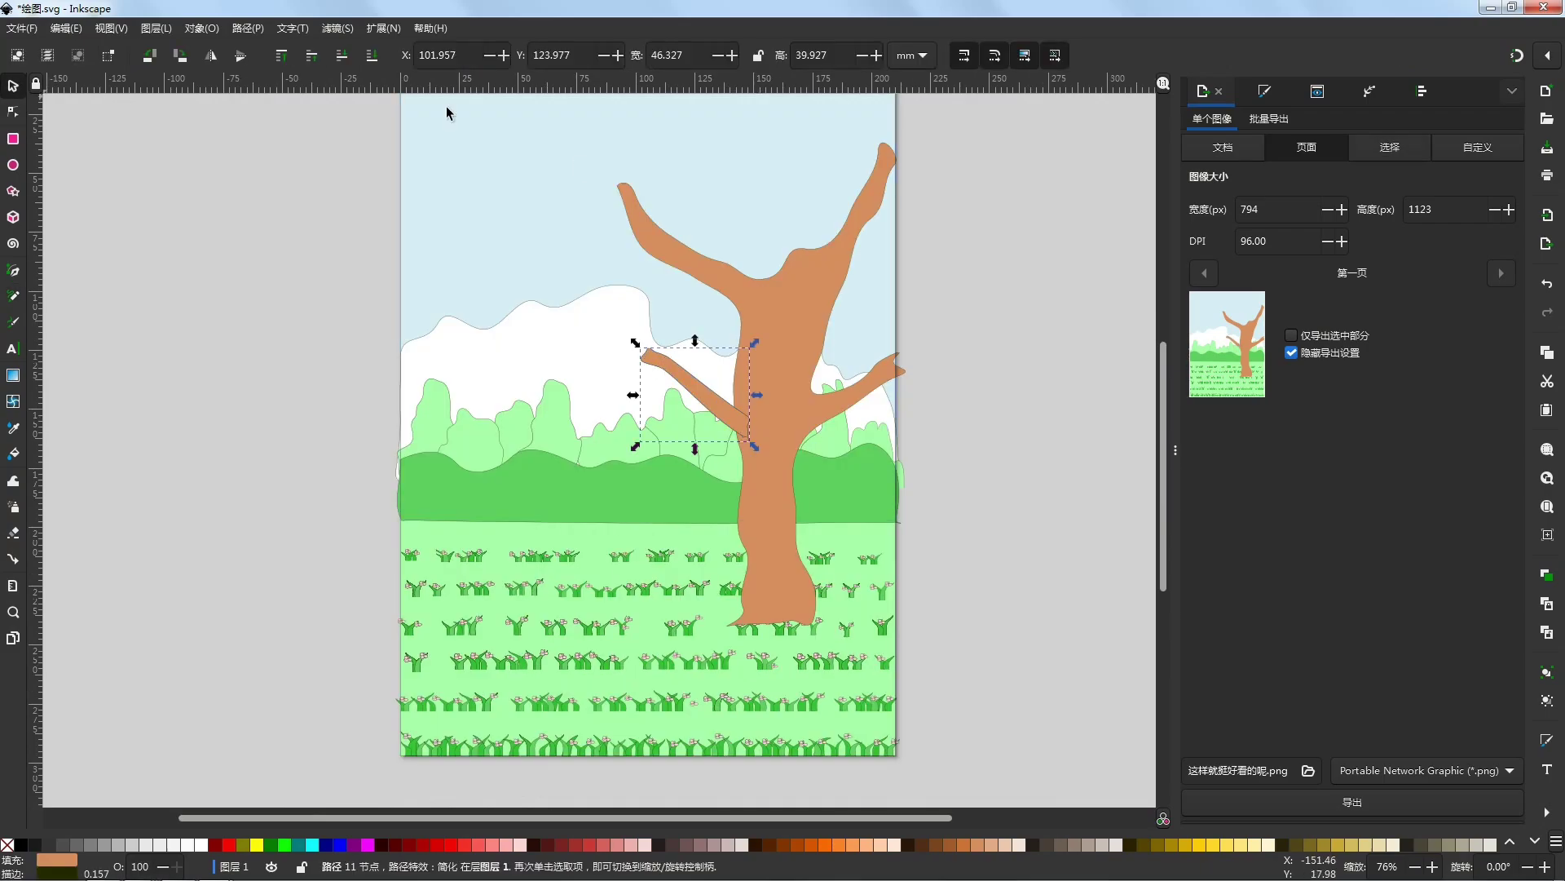
left_click(980, 341)
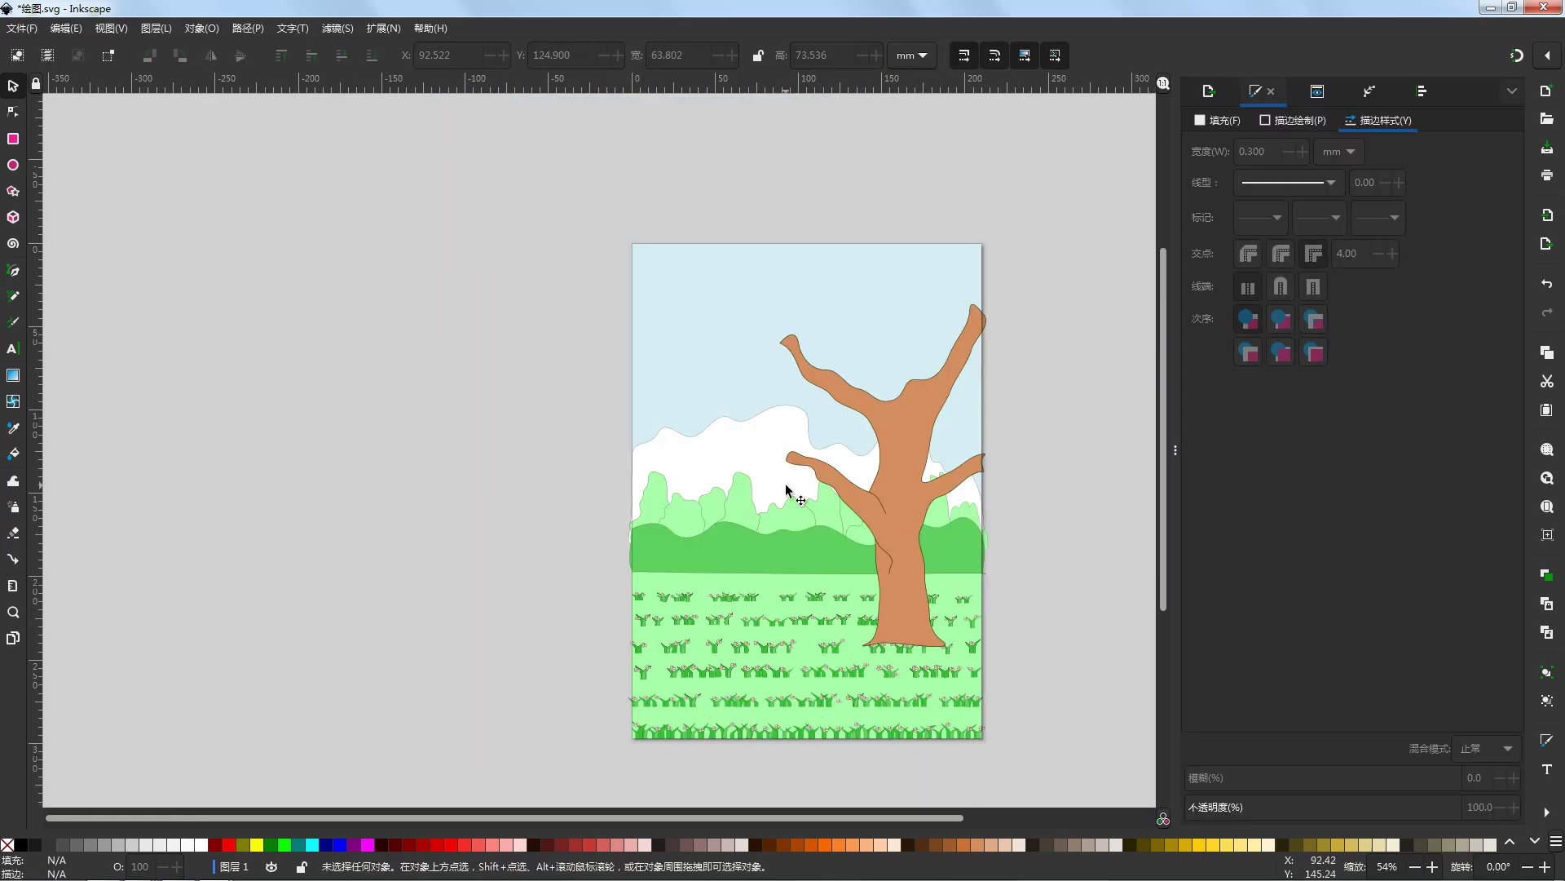
scroll(897, 652, "up", 3)
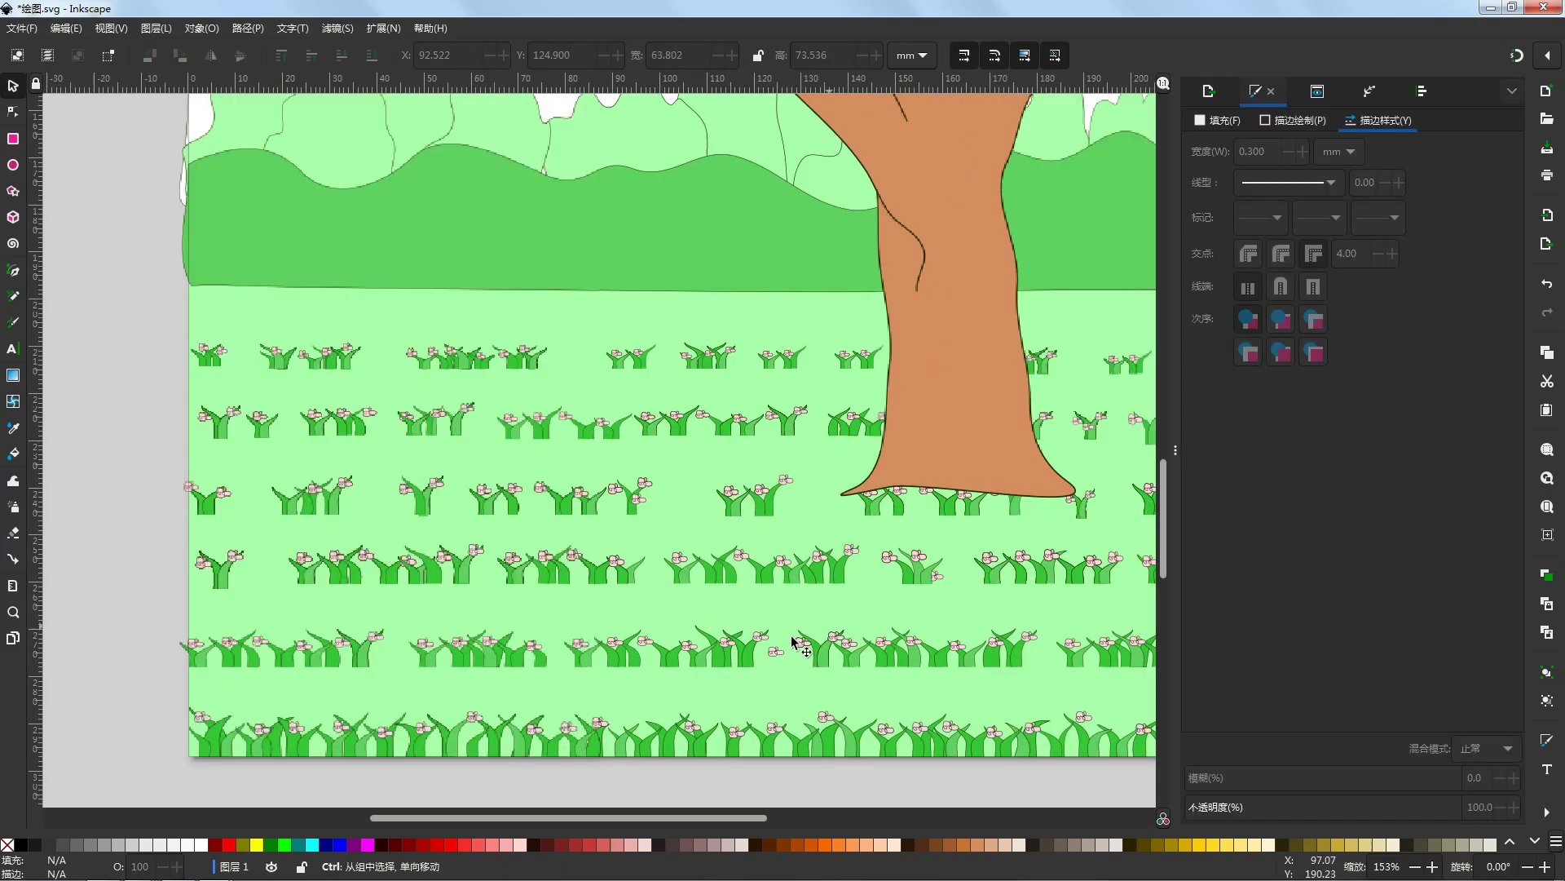
Step: Copy a pink grass flower up beside the tree's upper left branch and enlarge a duplicate to about 9.2 by 7.9 mm
left_click(782, 652)
left_click(737, 556)
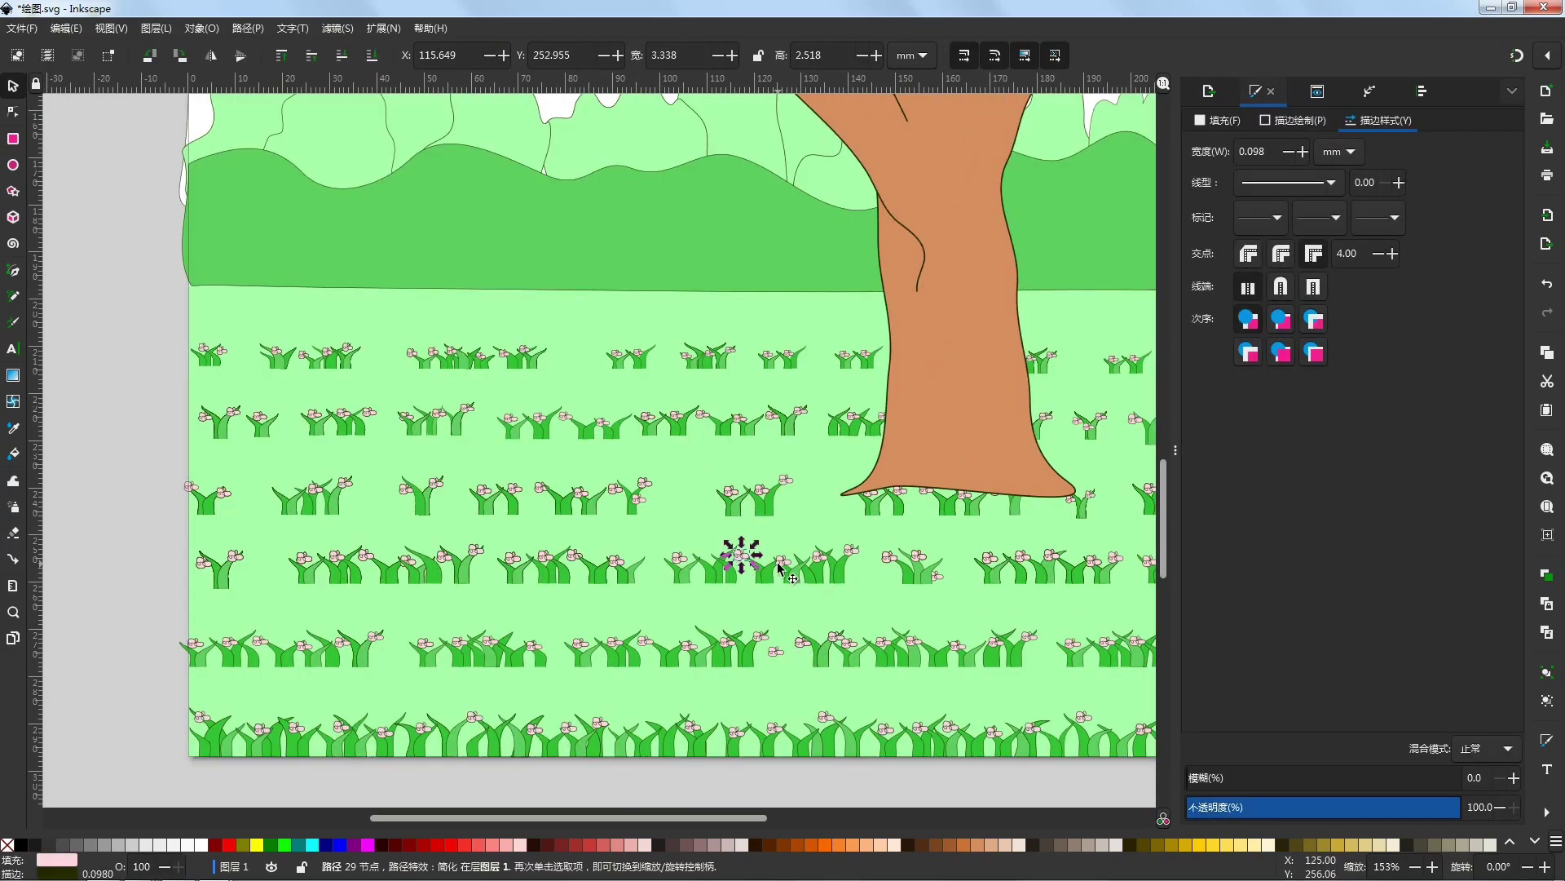
scroll(851, 587, "down", 3)
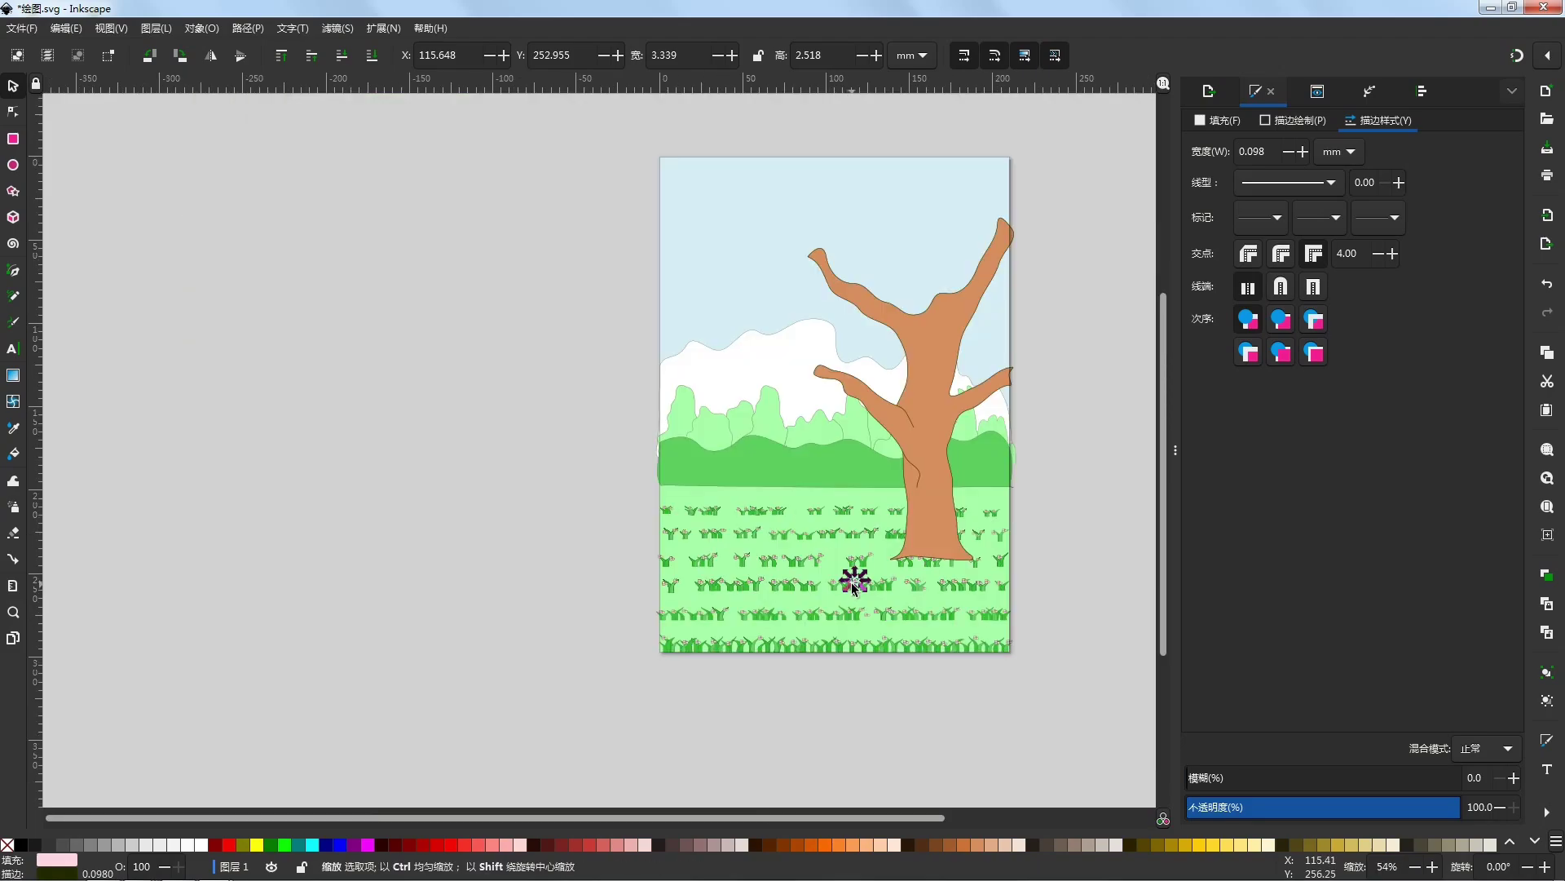
left_click_drag(853, 589, 885, 256)
key("ctrl+d")
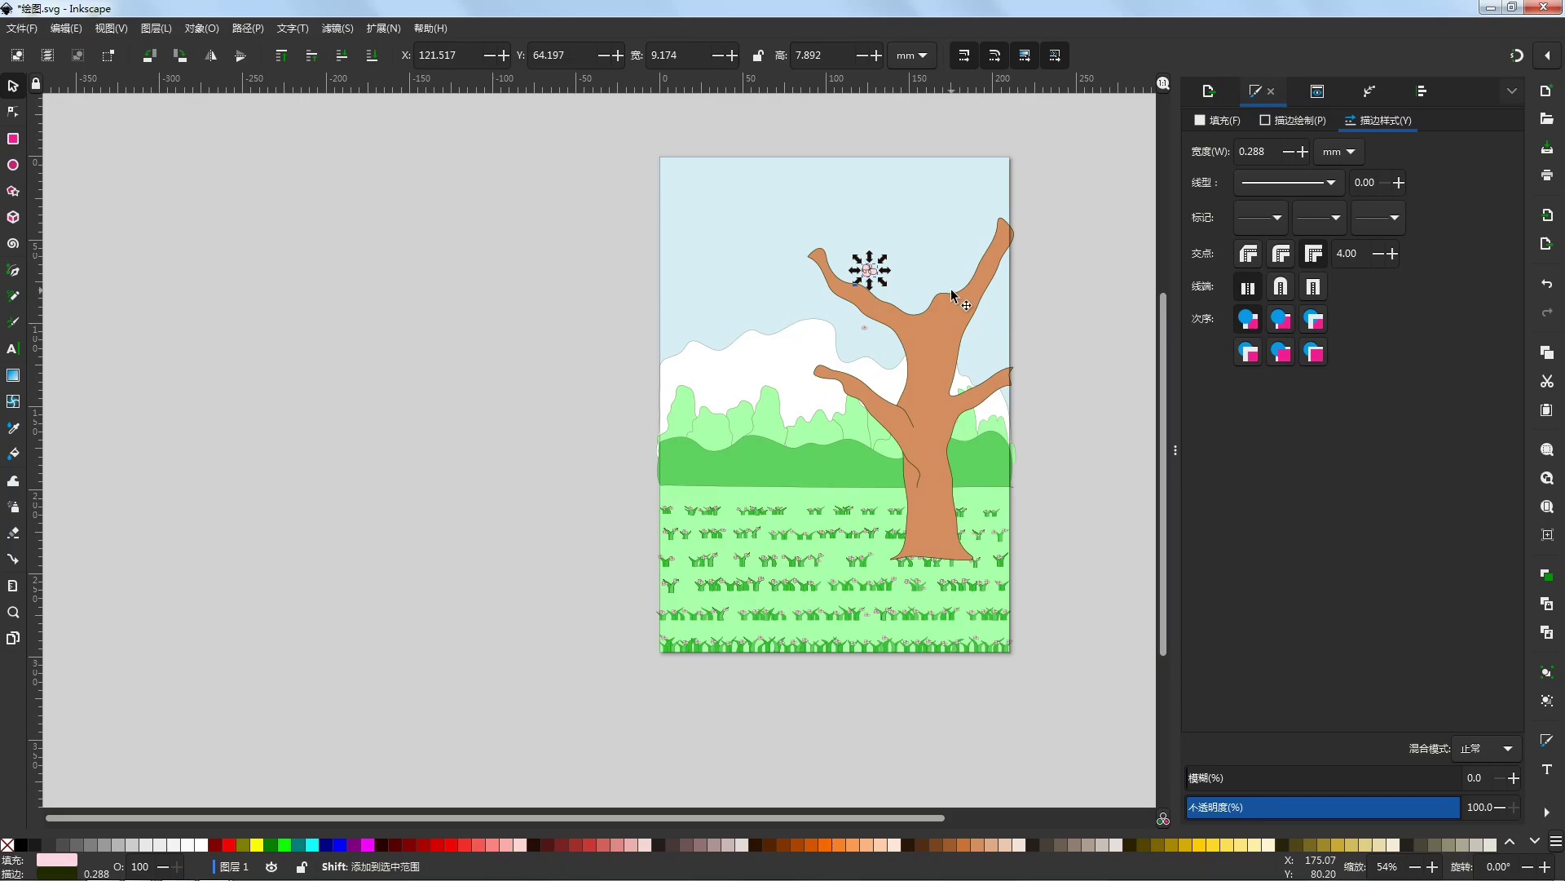
Step: Spray clones of the enlarged pink flower over the tree's branches, upper trunk and surrounding crown
left_click(13, 506)
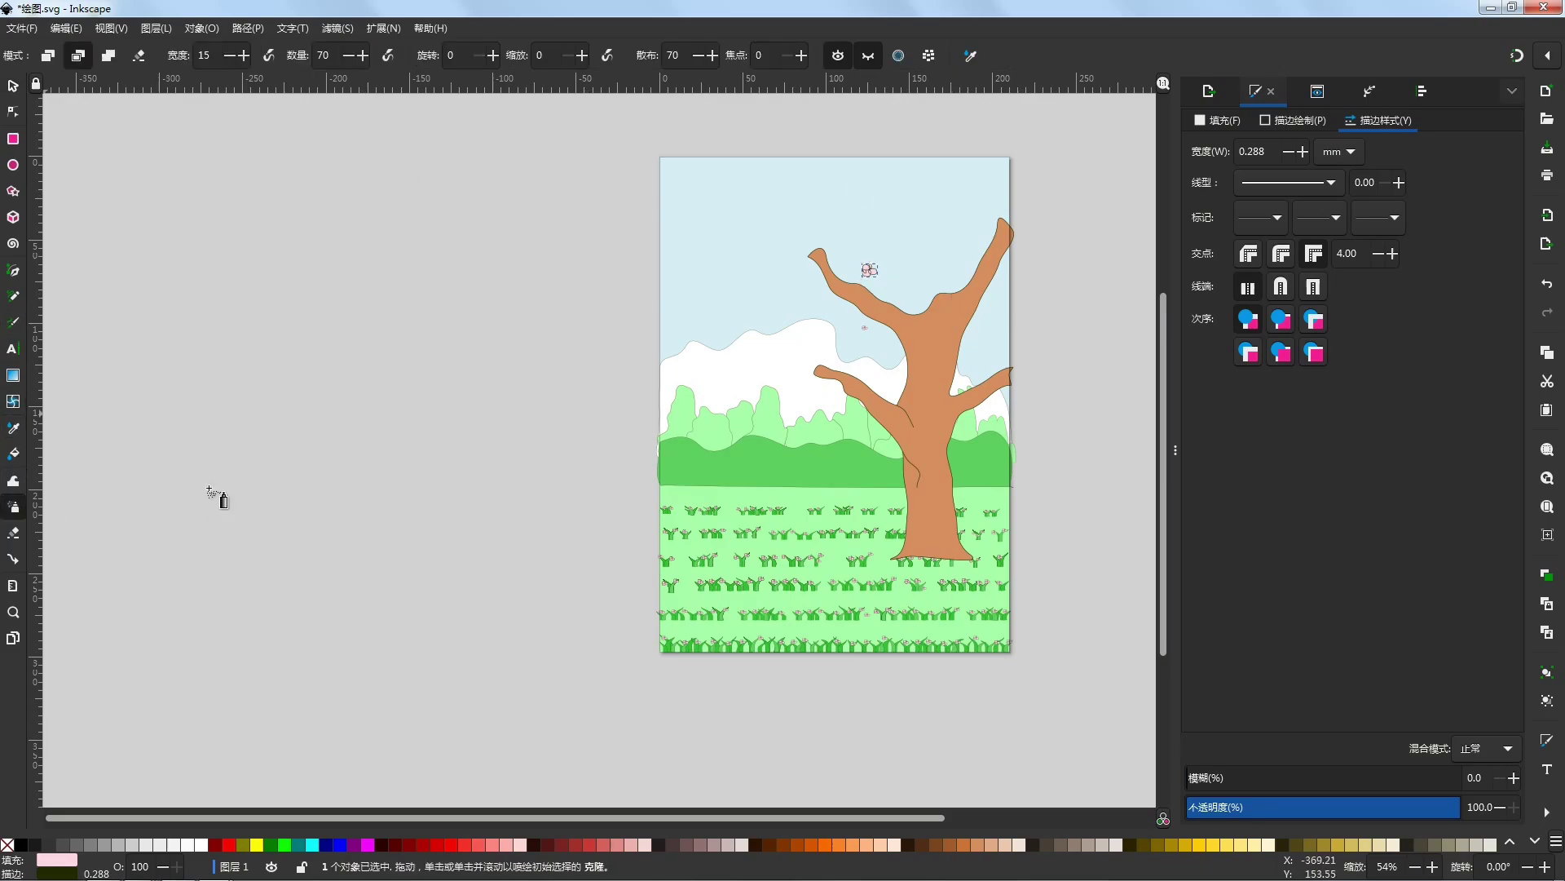
mouse_move(905, 261)
left_mouse_down()
mouse_move(956, 259)
mouse_move(835, 345)
mouse_move(970, 407)
mouse_move(847, 418)
mouse_move(806, 465)
mouse_move(771, 334)
mouse_move(952, 218)
mouse_move(1002, 421)
mouse_move(870, 262)
mouse_move(947, 188)
mouse_move(933, 436)
mouse_move(964, 487)
mouse_move(878, 489)
mouse_move(876, 437)
mouse_move(775, 248)
mouse_move(771, 283)
mouse_move(978, 356)
mouse_move(837, 249)
mouse_move(830, 201)
mouse_move(984, 194)
left_mouse_up()
left_click_drag(987, 203, 983, 276)
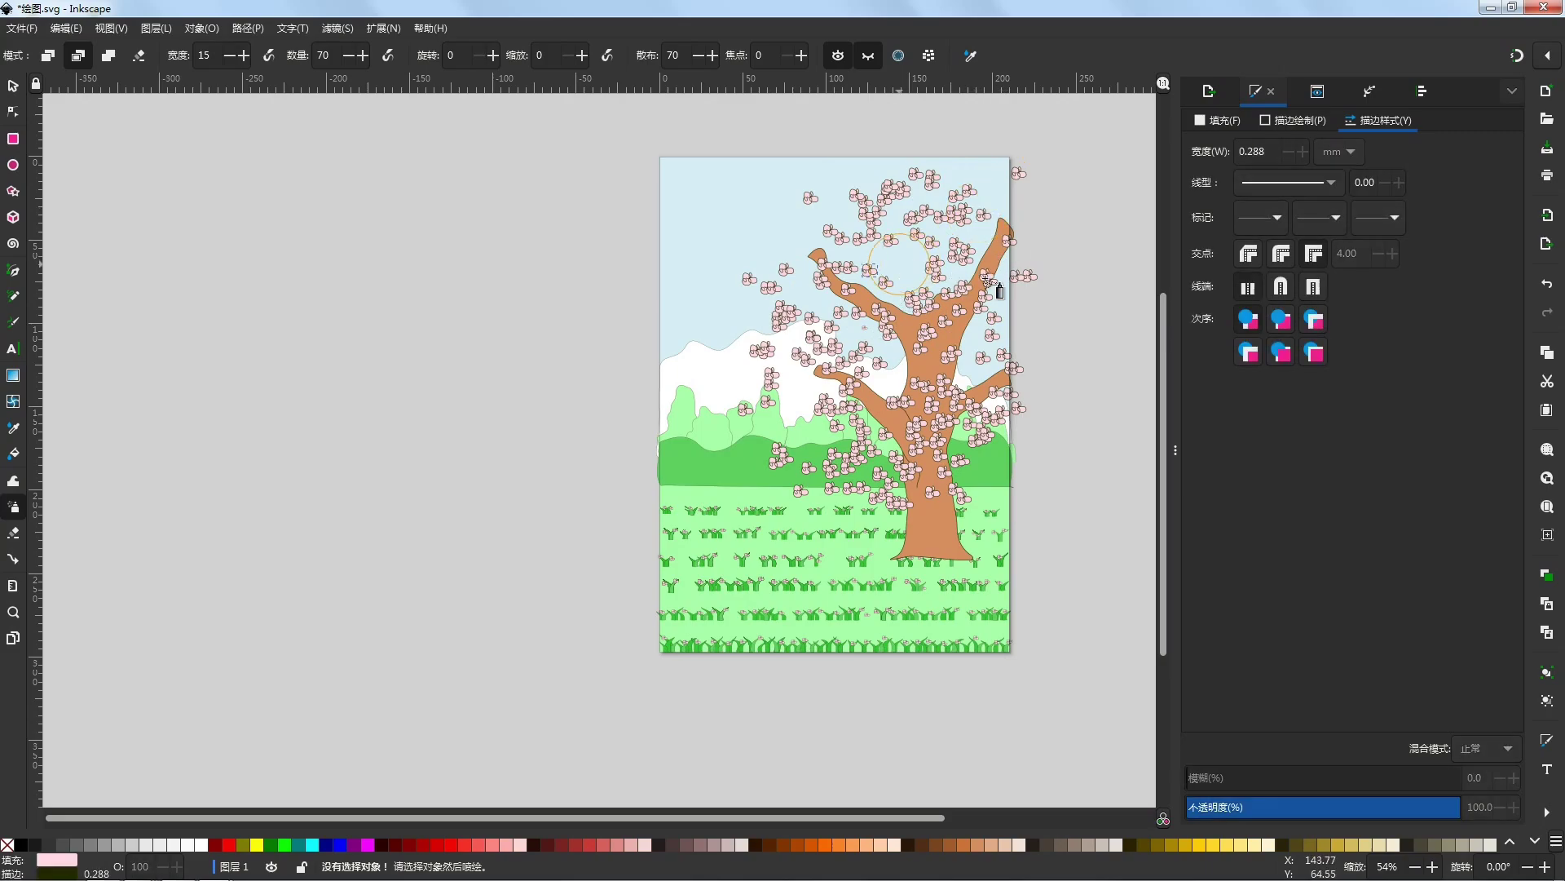
mouse_move(883, 359)
left_mouse_down()
mouse_move(999, 337)
mouse_move(831, 345)
mouse_move(956, 440)
mouse_move(911, 364)
mouse_move(1002, 270)
mouse_move(966, 189)
mouse_move(900, 264)
mouse_move(959, 294)
mouse_move(971, 437)
mouse_move(999, 464)
mouse_move(865, 437)
mouse_move(928, 341)
left_mouse_up()
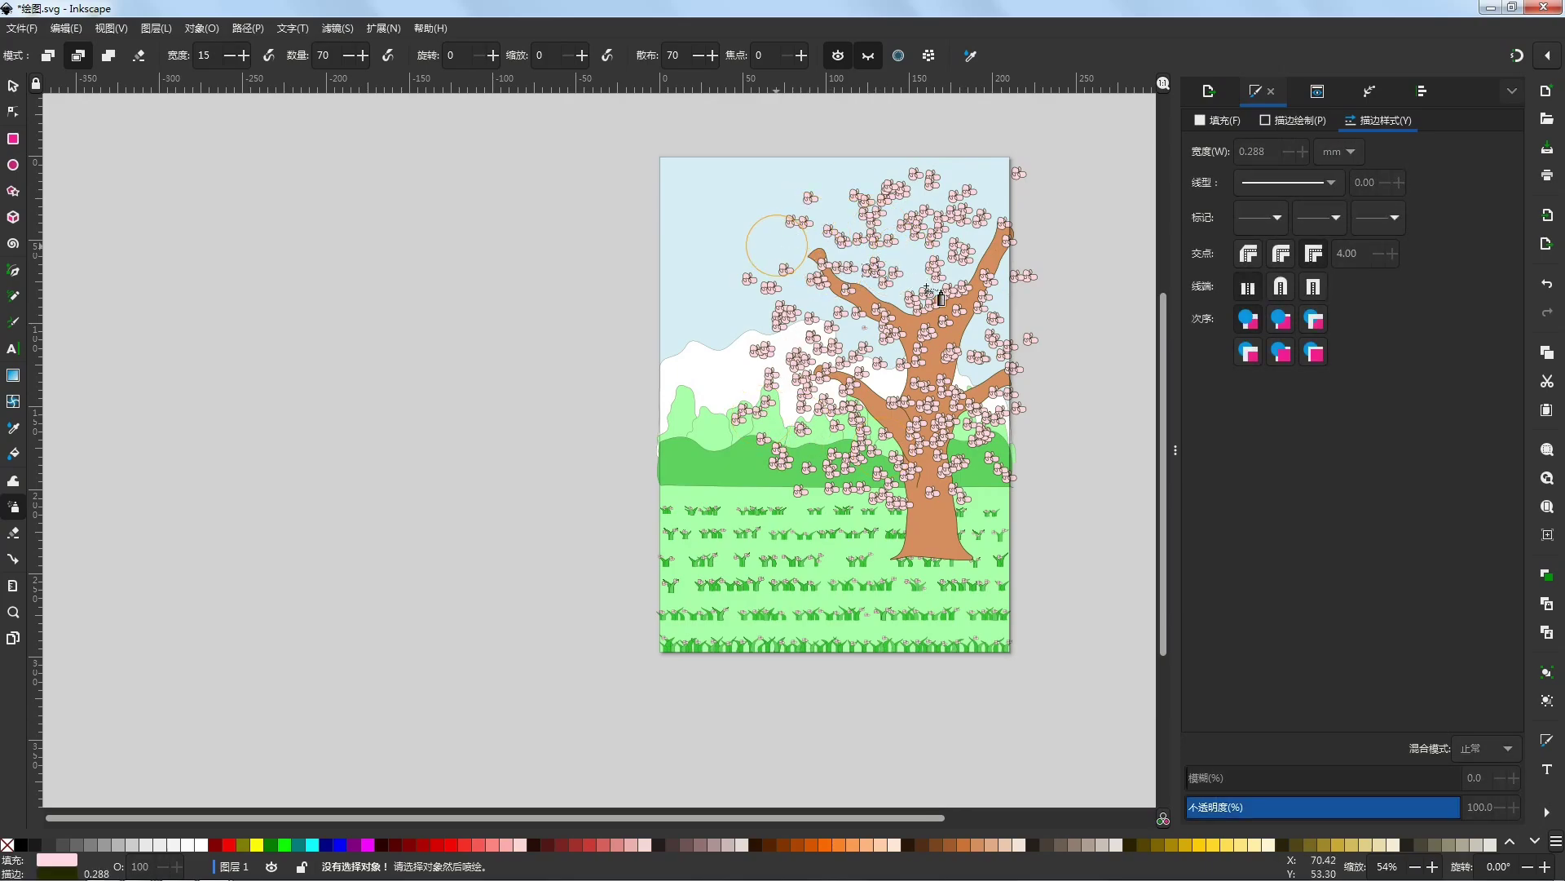
left_click(776, 235)
left_click(761, 326)
left_click(754, 355)
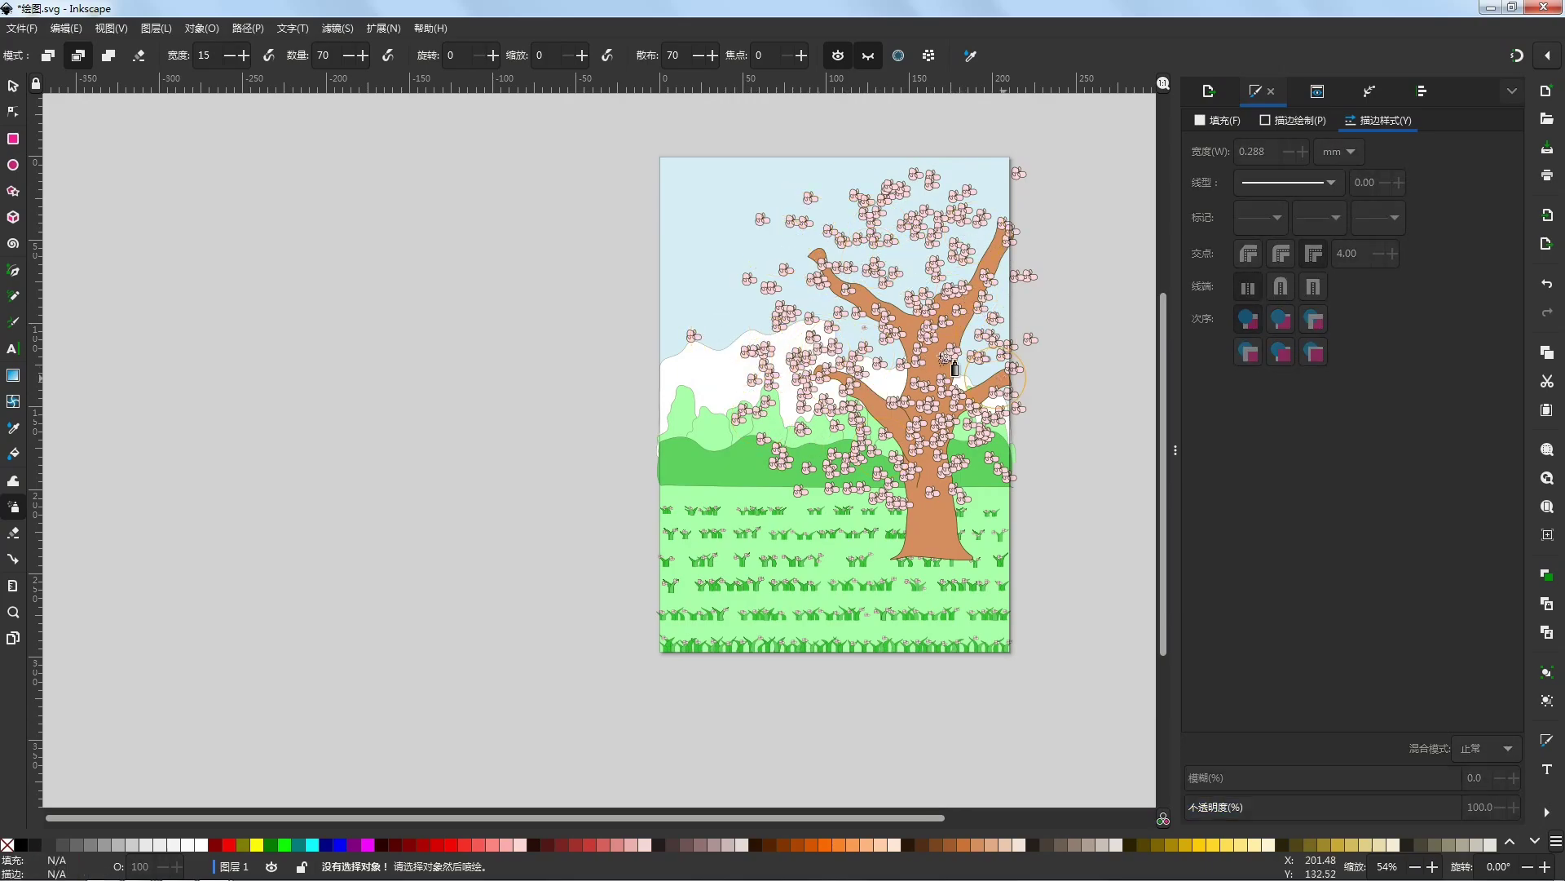
Step: Enlarge the small flower left of the trunk to about 5.3 by 5.5 mm and spray its clones to fill the crown
scroll(1032, 338, "up", 2)
key("s")
left_click(695, 359)
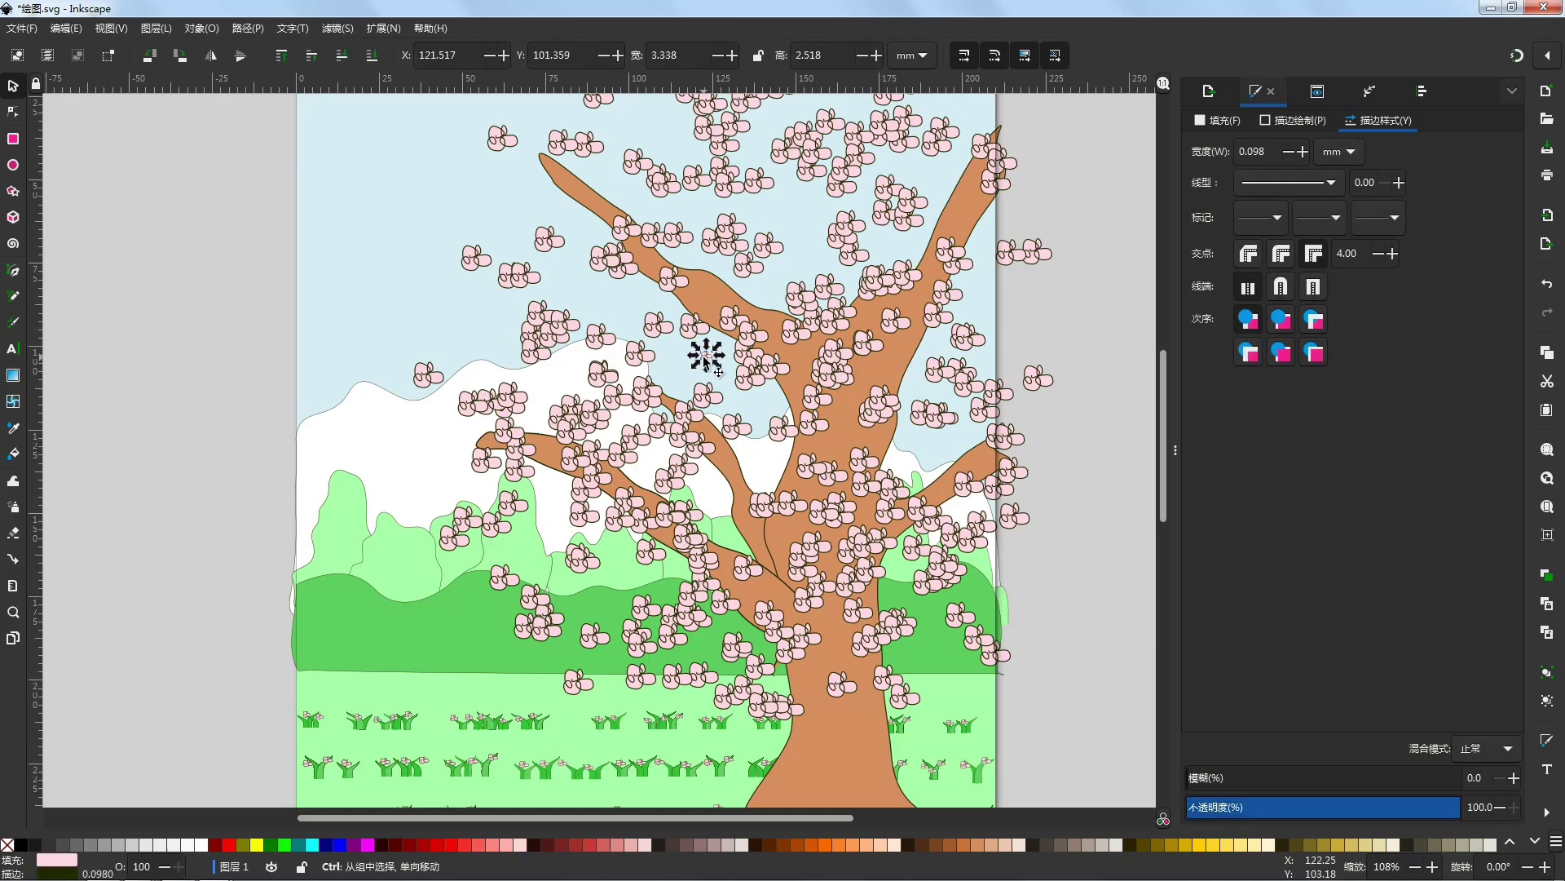
left_click_drag(694, 352, 611, 354)
scroll(706, 356, "up", 3)
scroll(644, 372, "down", 4)
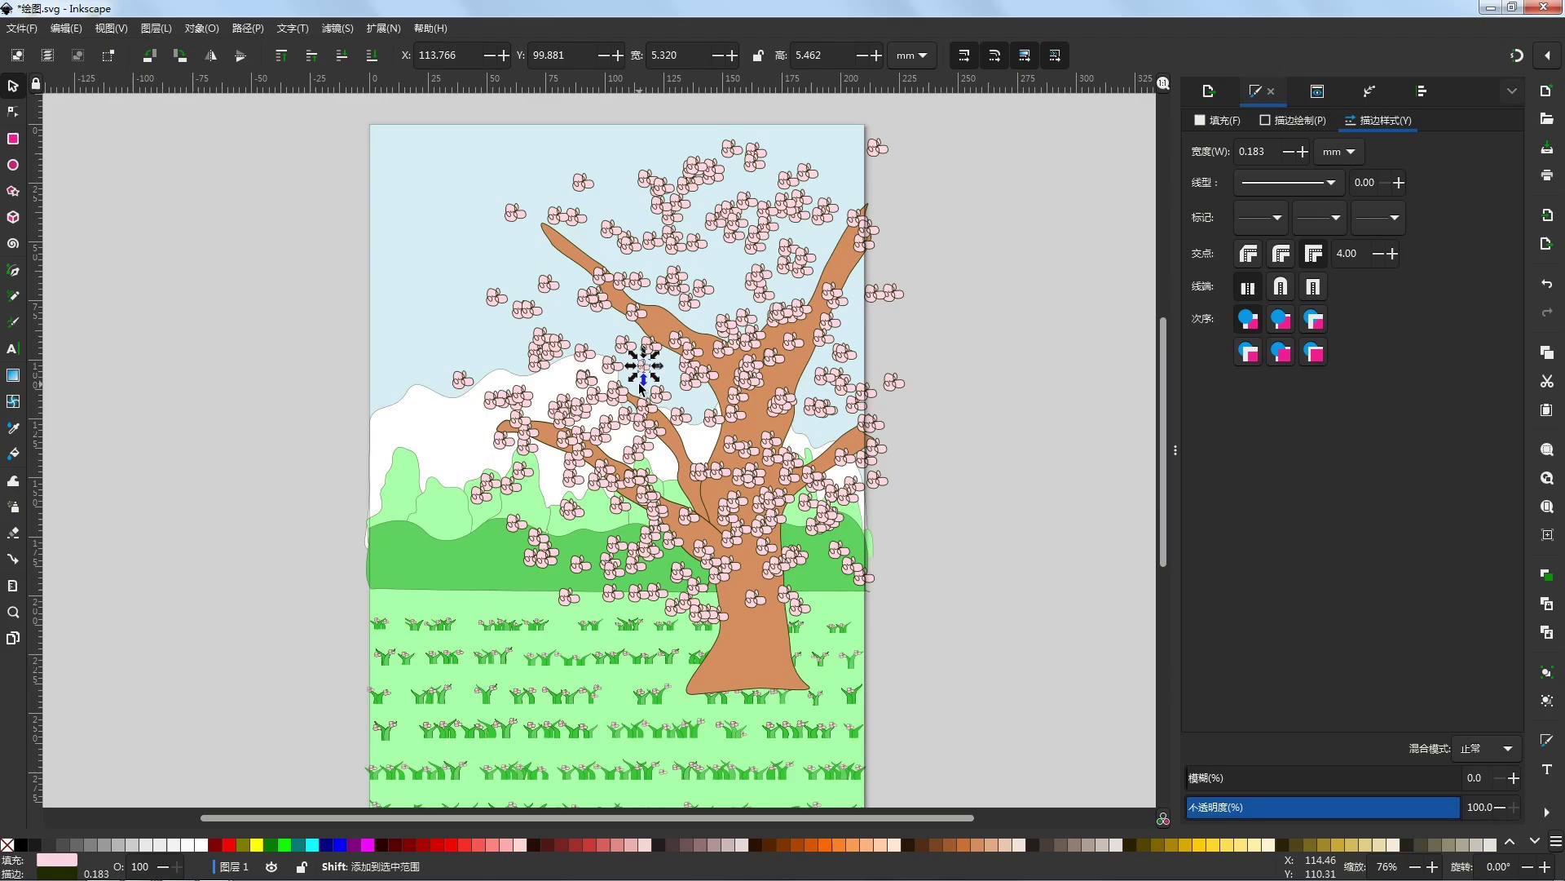
left_click(14, 506)
mouse_move(599, 269)
left_mouse_down()
mouse_move(683, 259)
mouse_move(772, 555)
mouse_move(513, 274)
mouse_move(438, 347)
mouse_move(714, 289)
mouse_move(856, 199)
mouse_move(644, 391)
mouse_move(779, 198)
mouse_move(708, 171)
mouse_move(852, 338)
mouse_move(741, 423)
left_mouse_up()
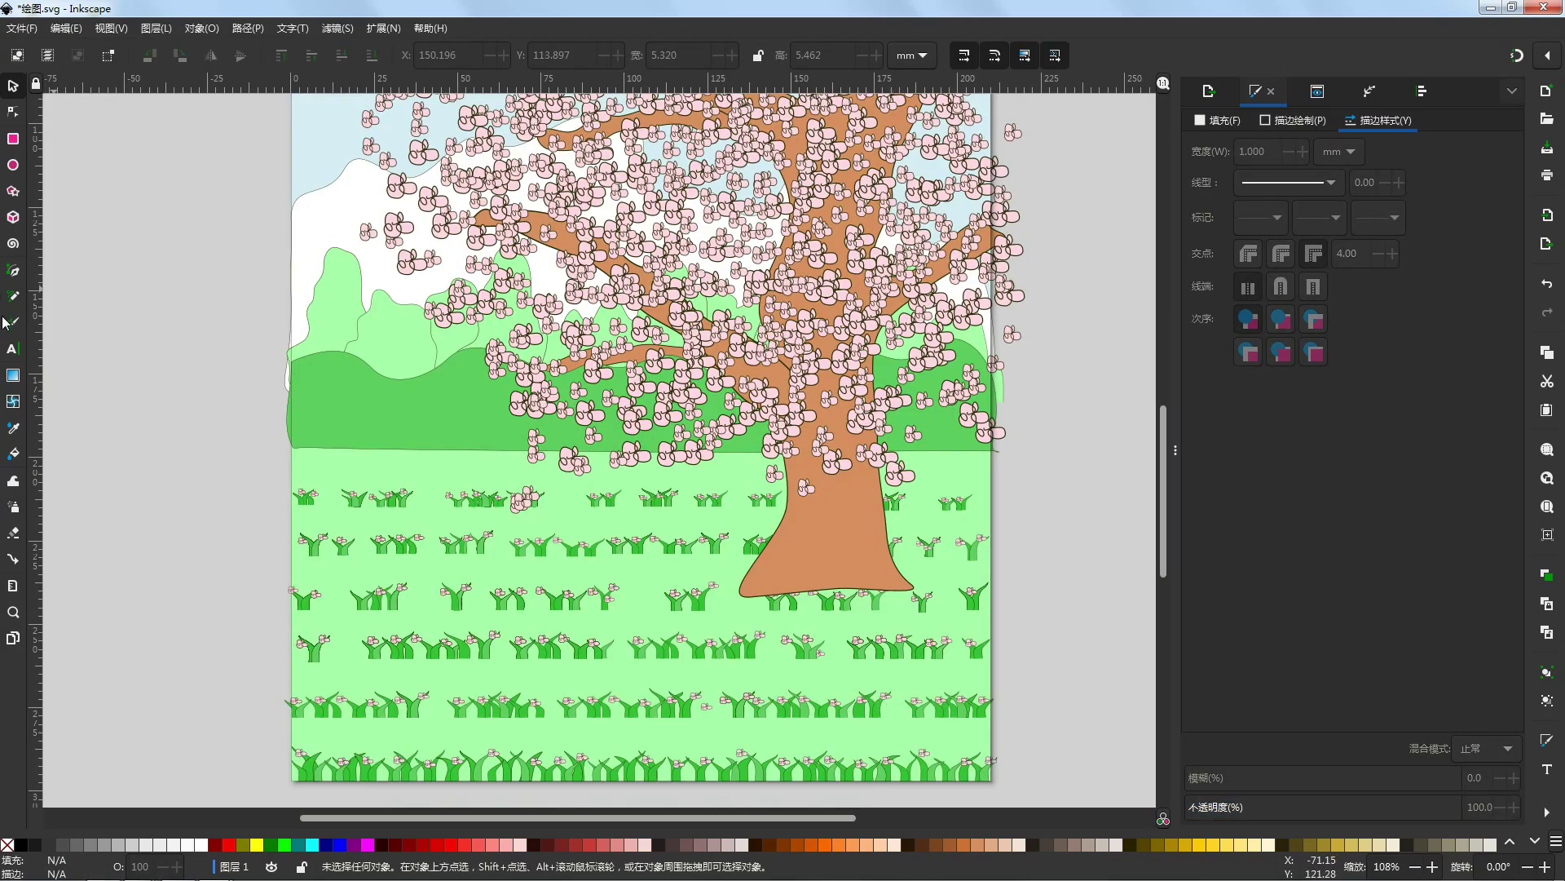
Step: Draw a closed freehand highlight shape along the left side of the trunk's base
left_click(19, 296)
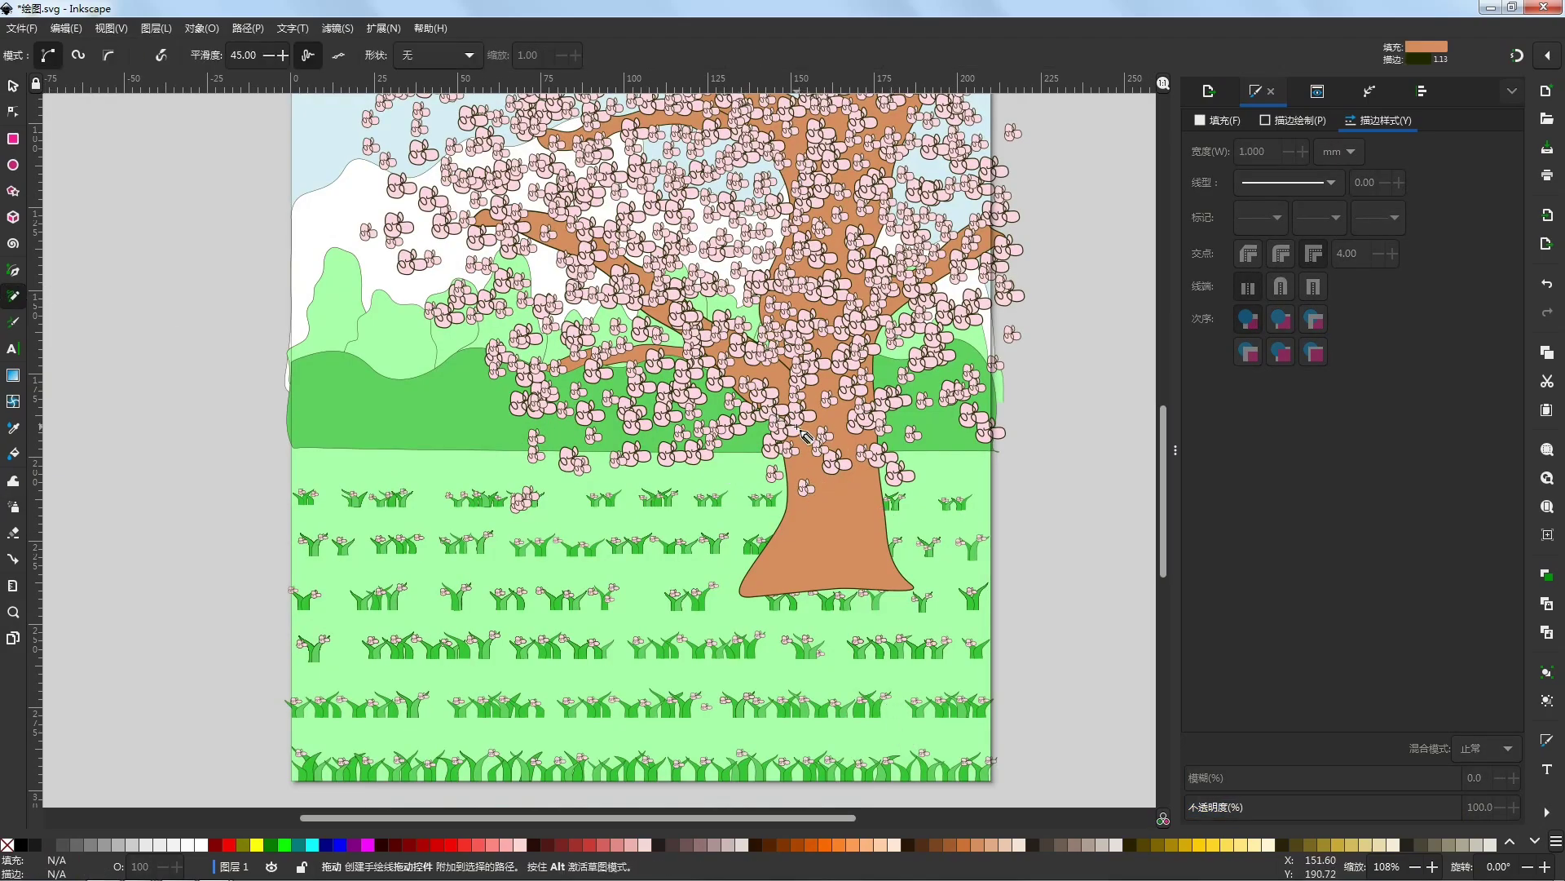
left_click_drag(792, 441, 828, 512)
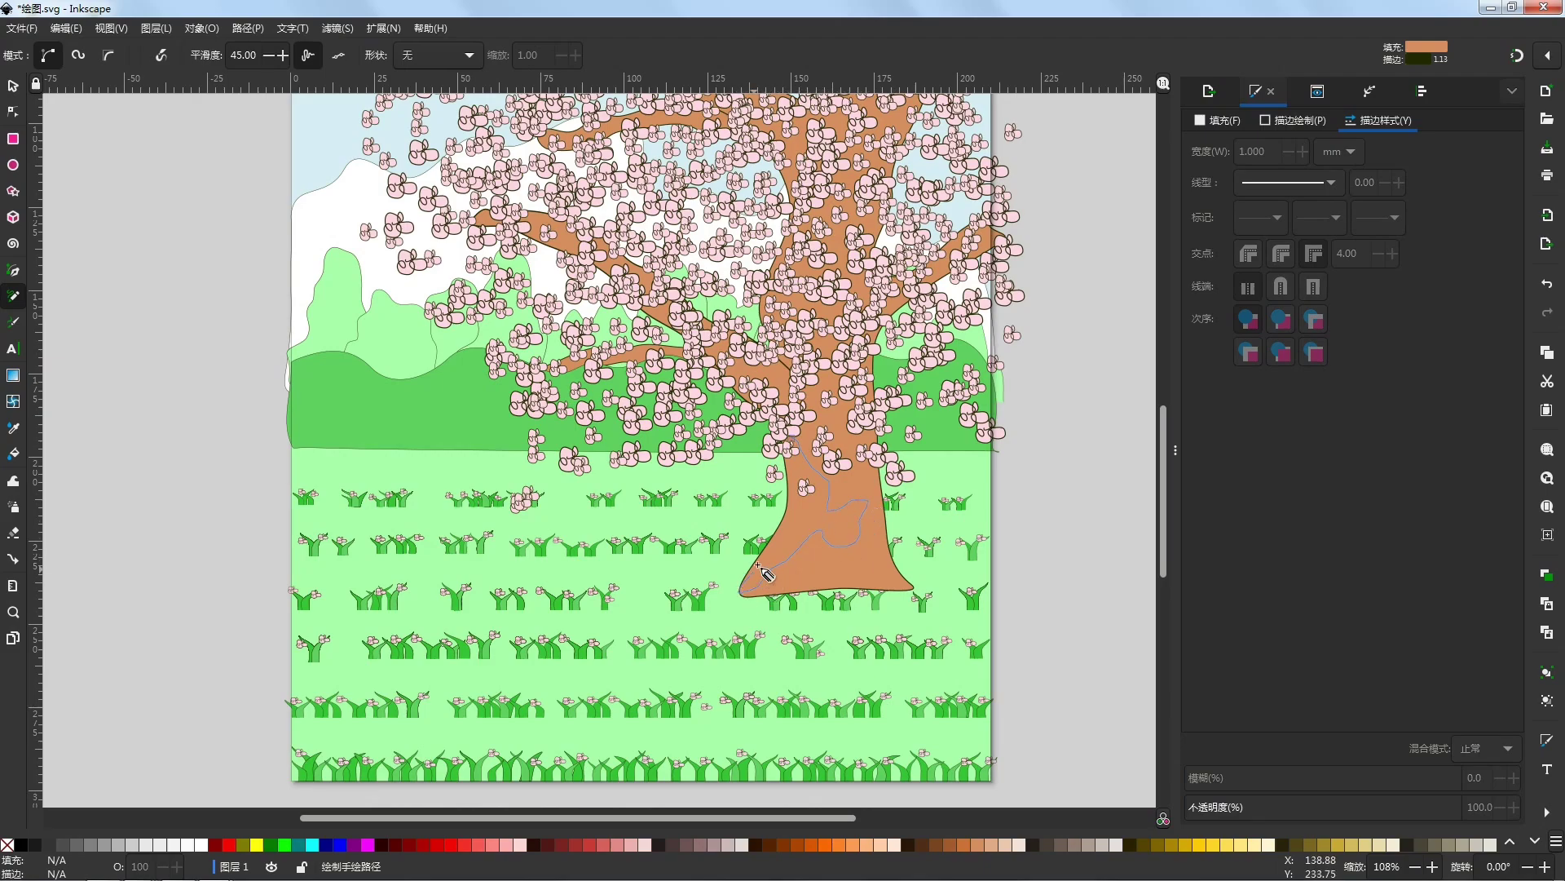
left_click_drag(805, 462, 792, 444)
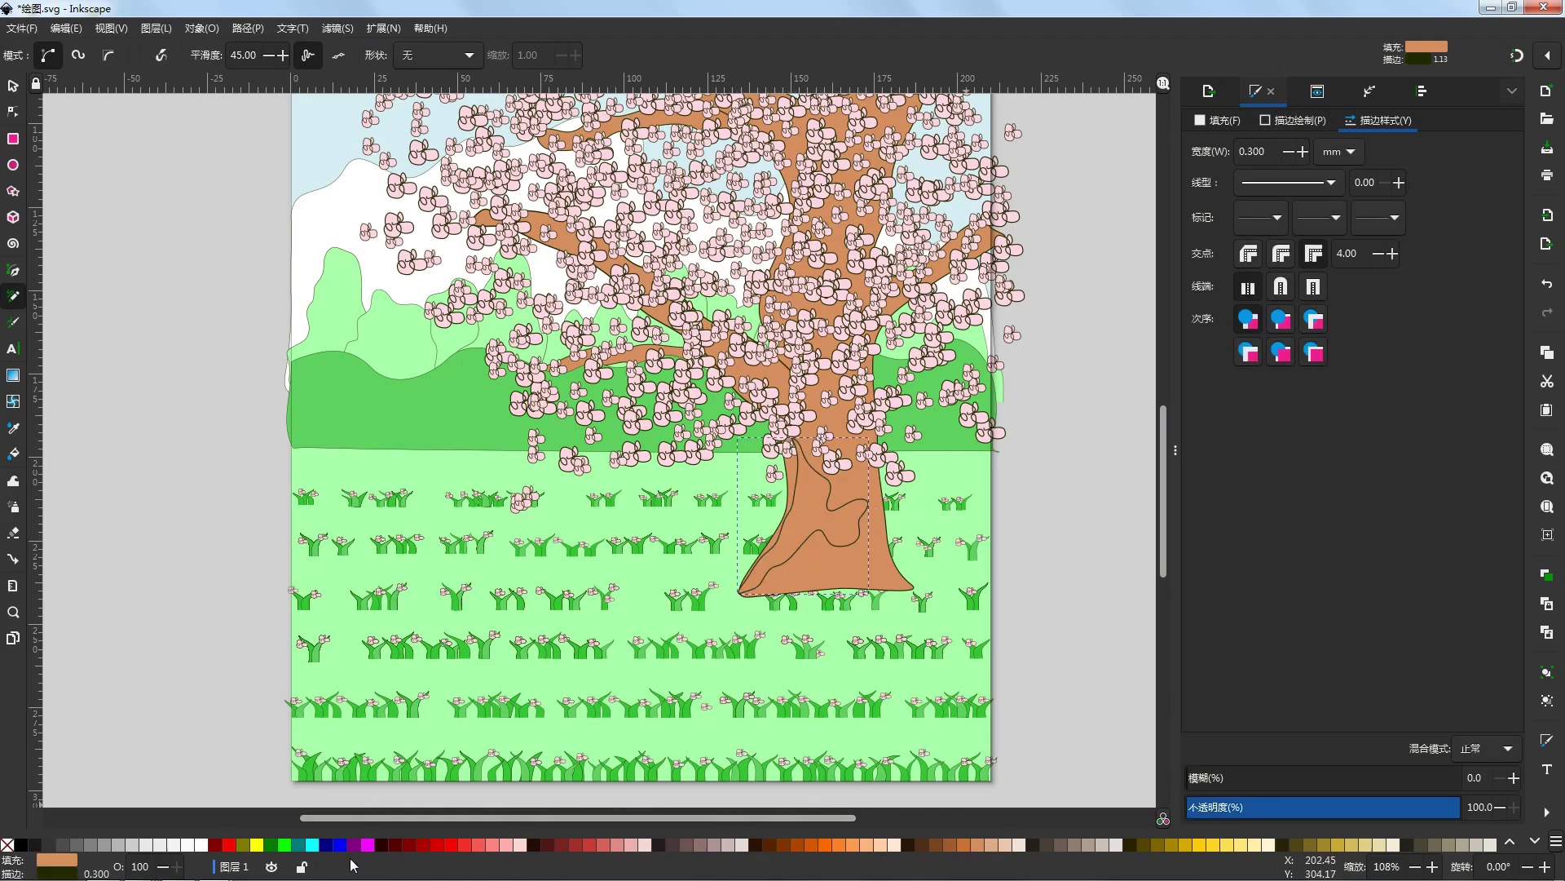
Step: Fill the trunk highlight with a pale beige brown and remove its outline
left_click(989, 841)
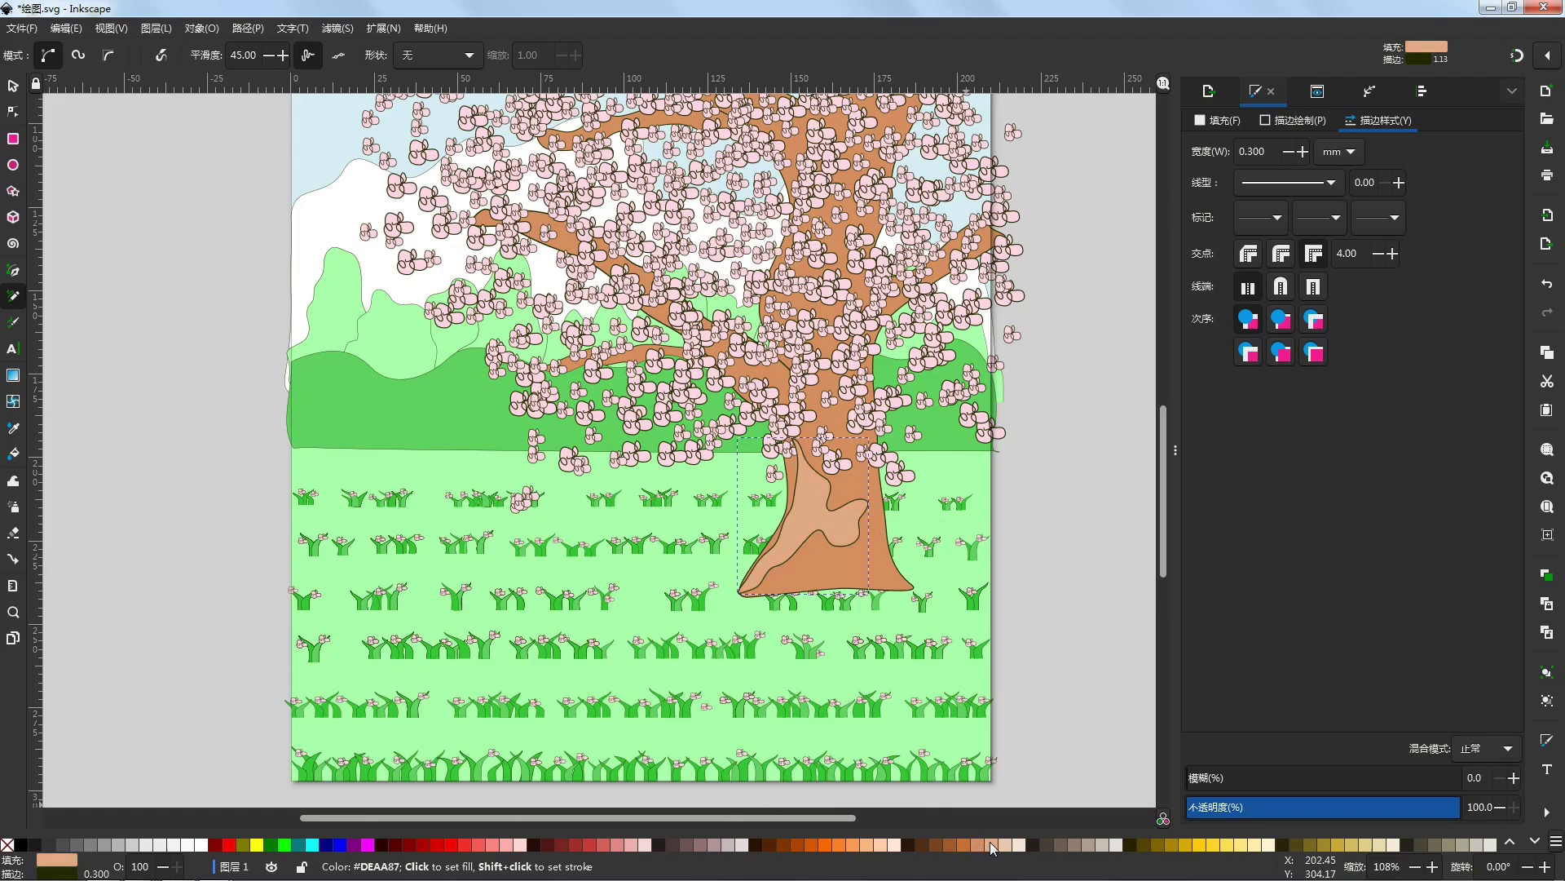
left_click(1017, 845)
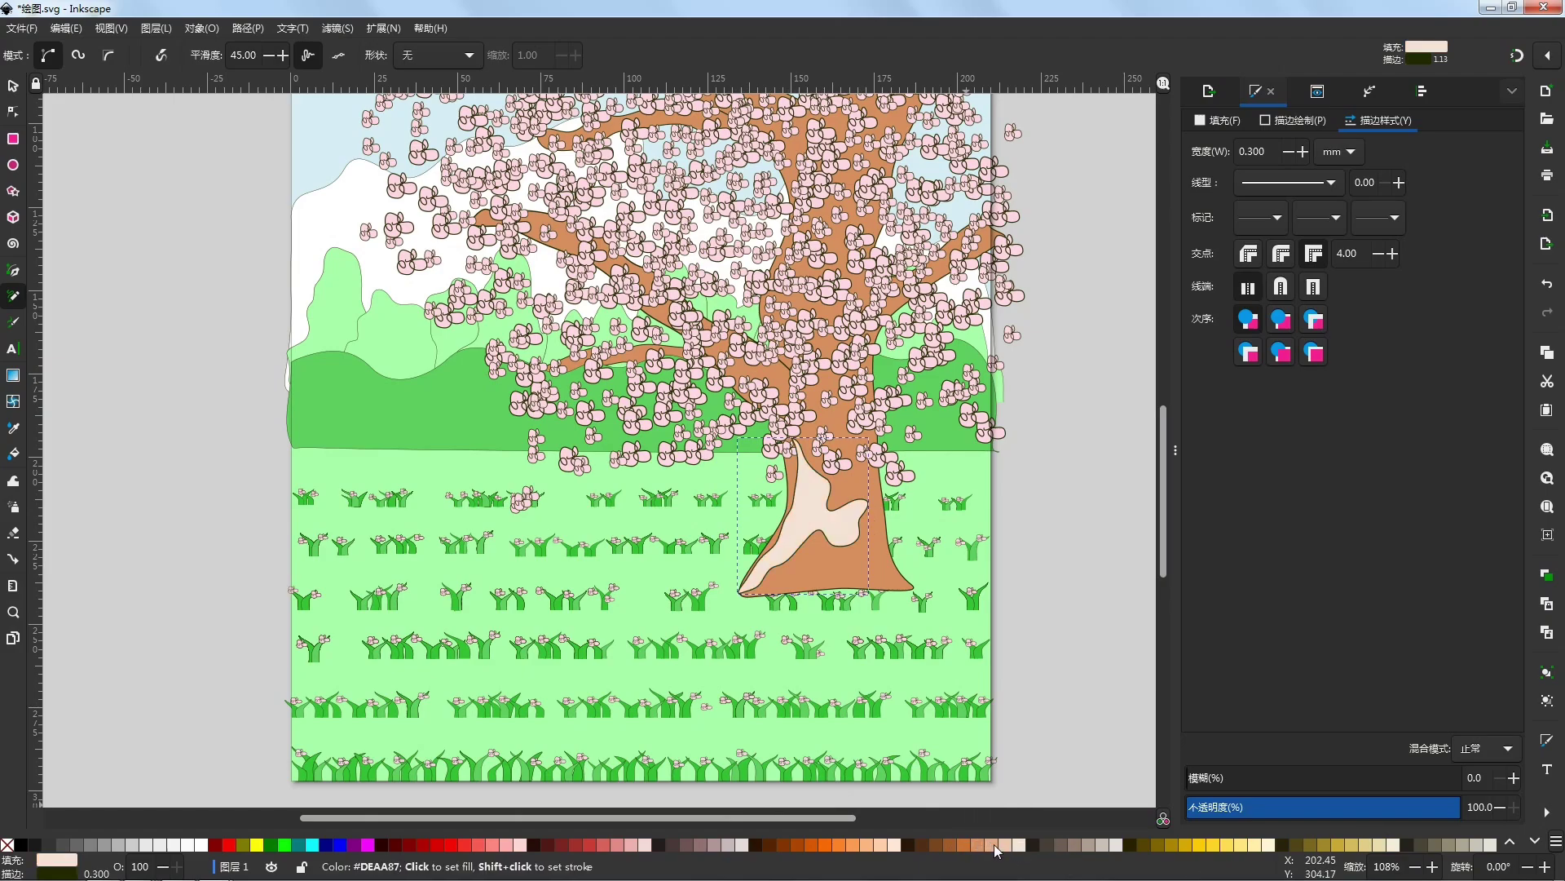
left_click(997, 844)
left_click(1013, 845)
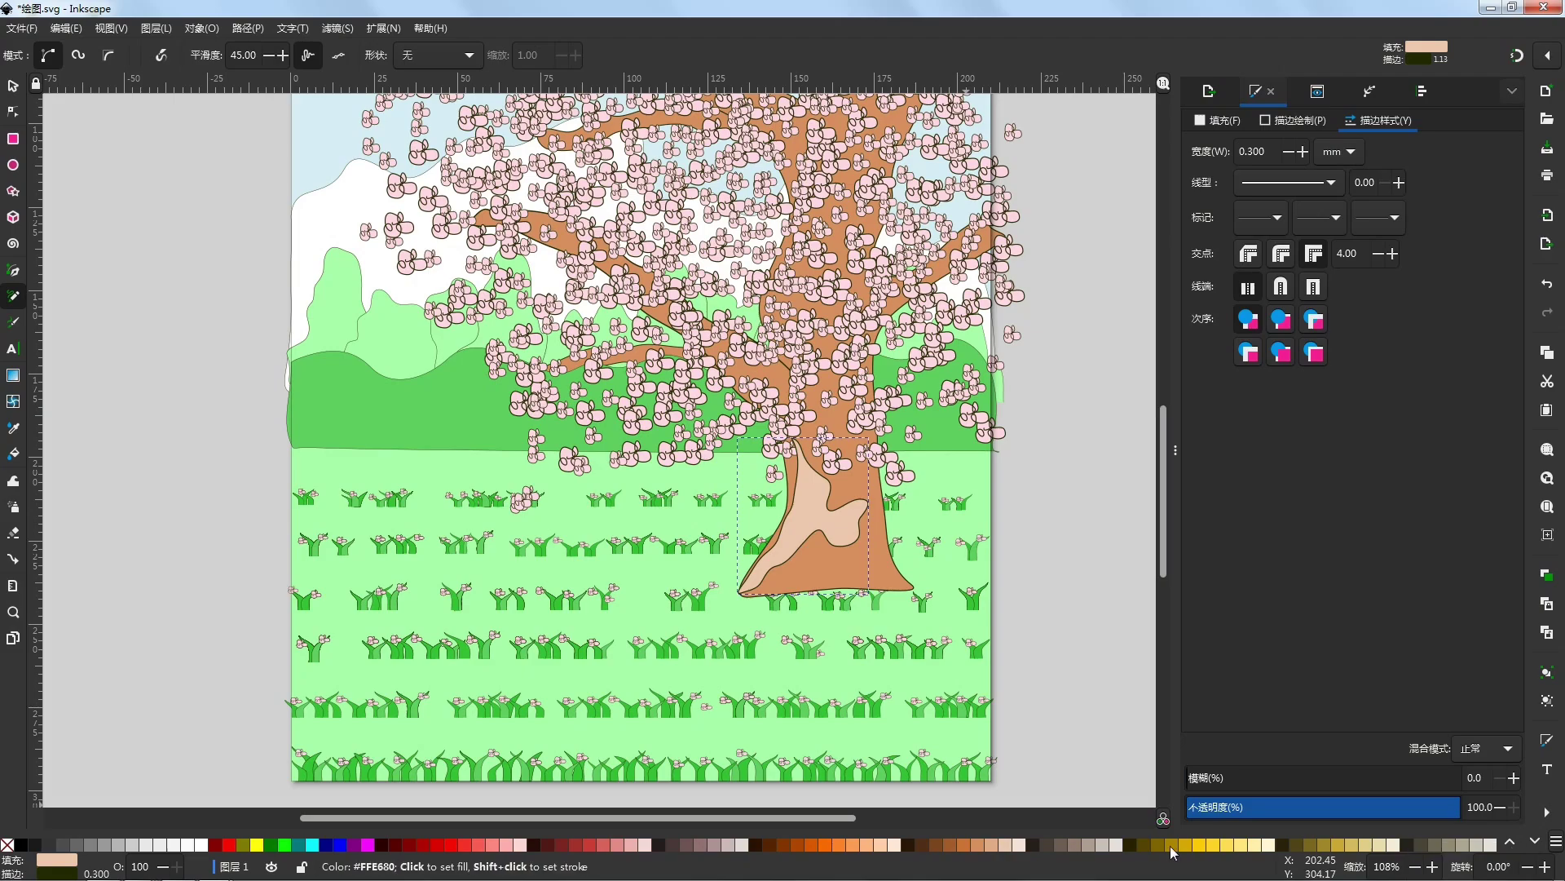
left_click(9, 844, "shift")
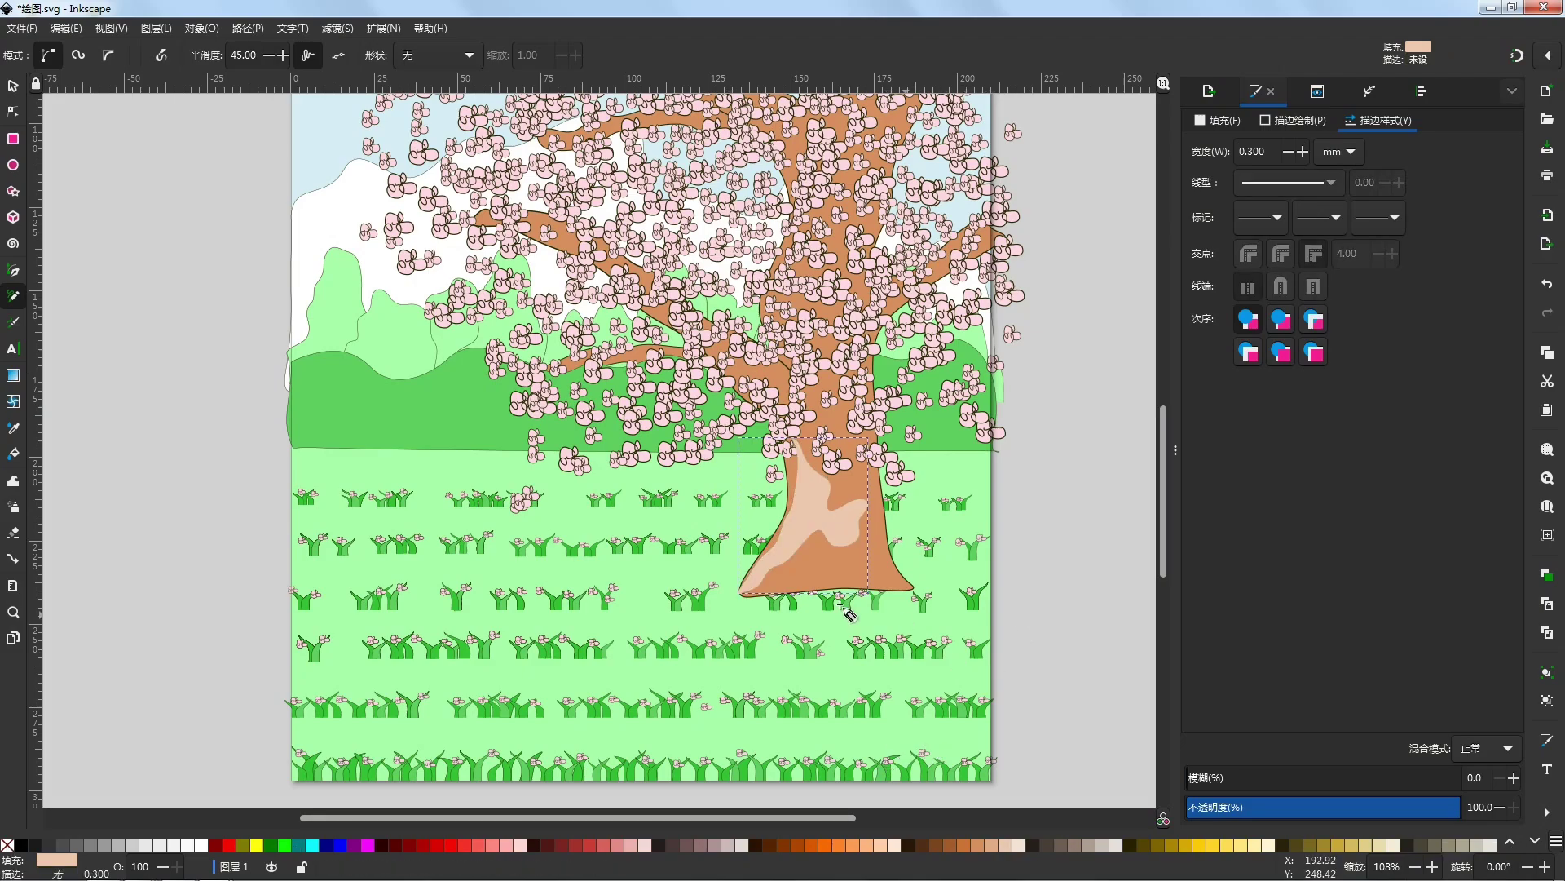
double_click(8, 109)
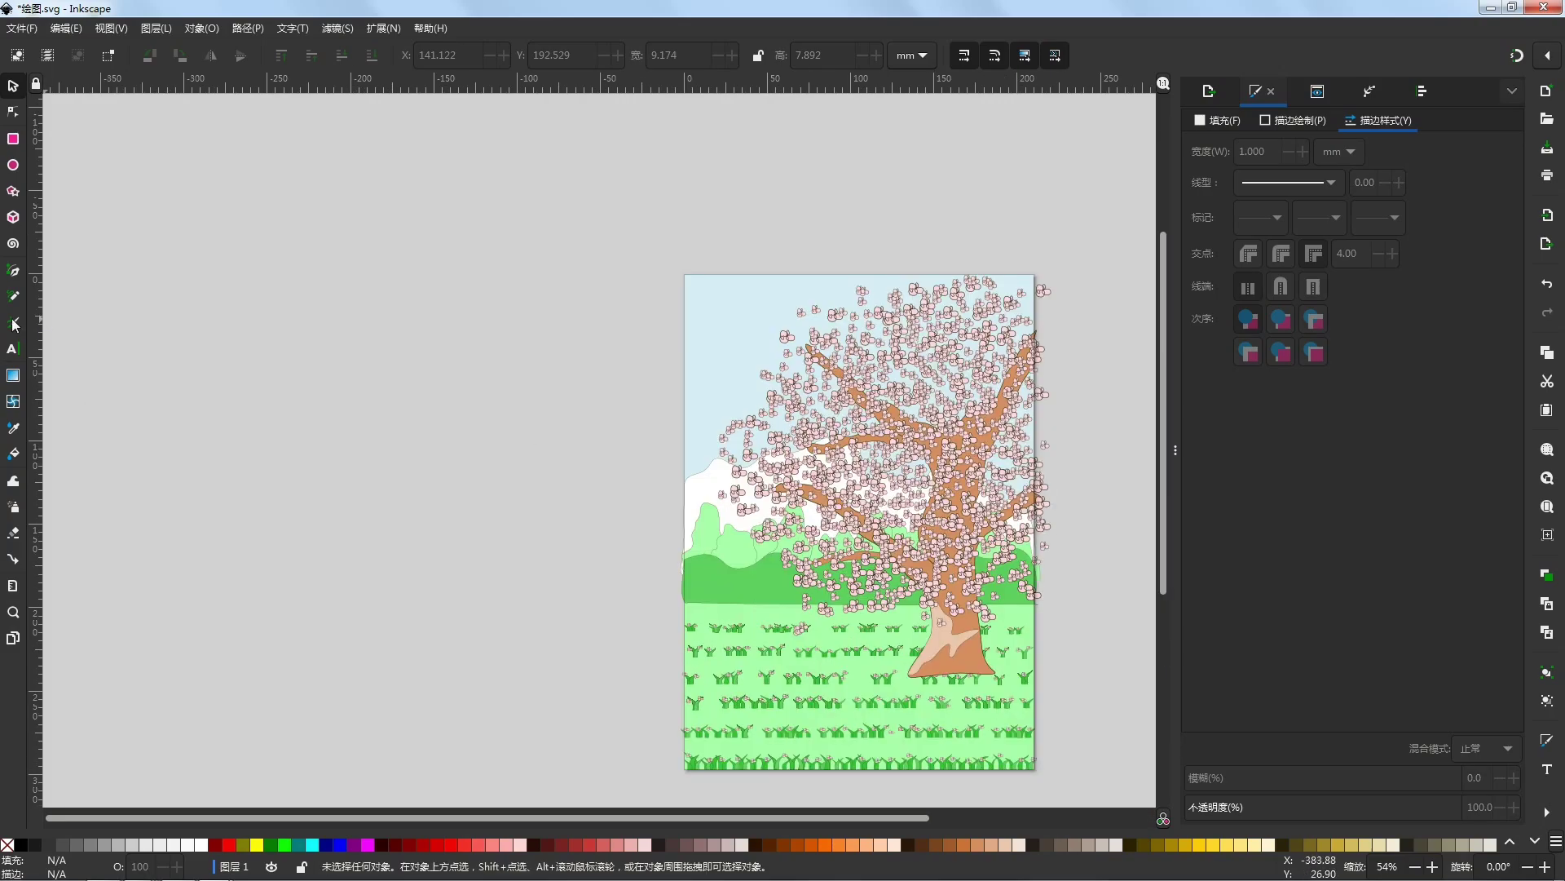
Step: Draw a nearly vertical freehand line about 52 mm long hanging from the lowest left branch, and remove its fill
left_click(13, 300)
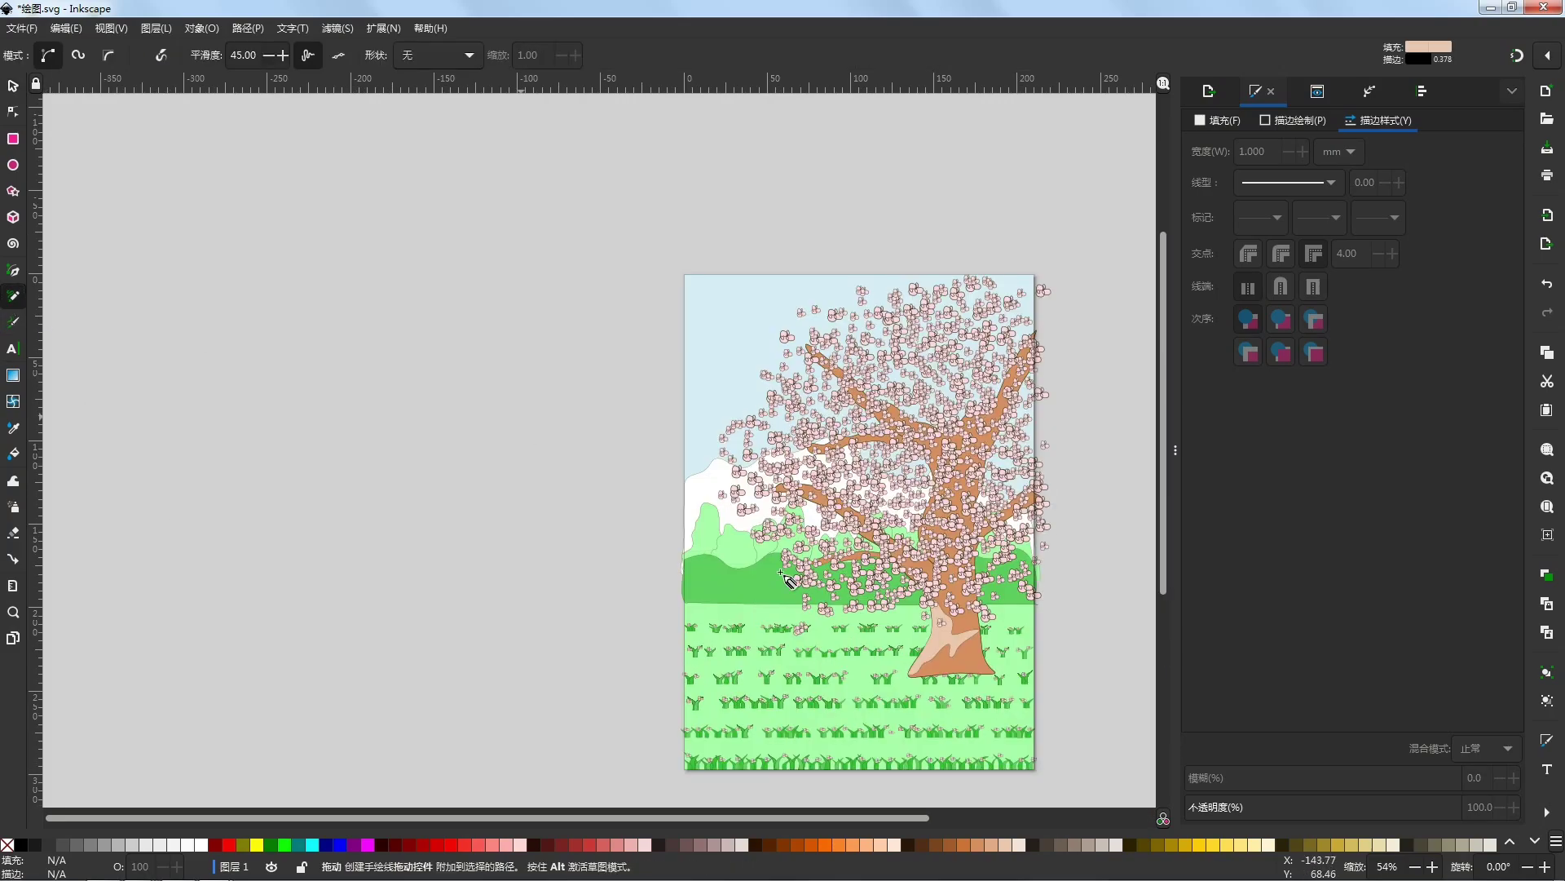
scroll(887, 613, "up", 5)
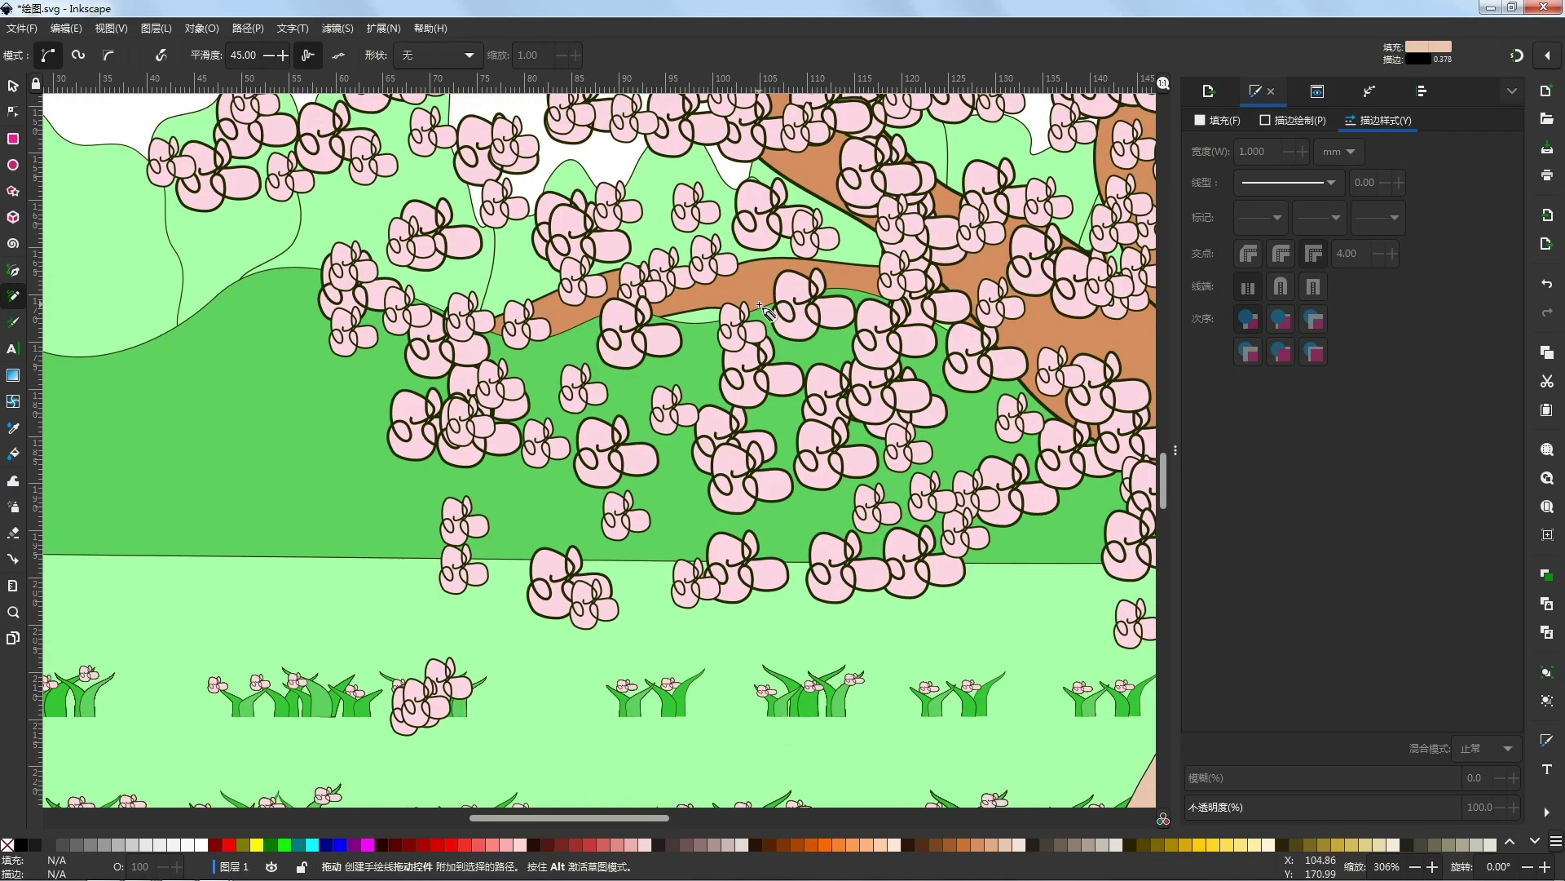
mouse_move(762, 308)
left_mouse_down()
mouse_move(769, 612)
mouse_move(758, 789)
left_mouse_up()
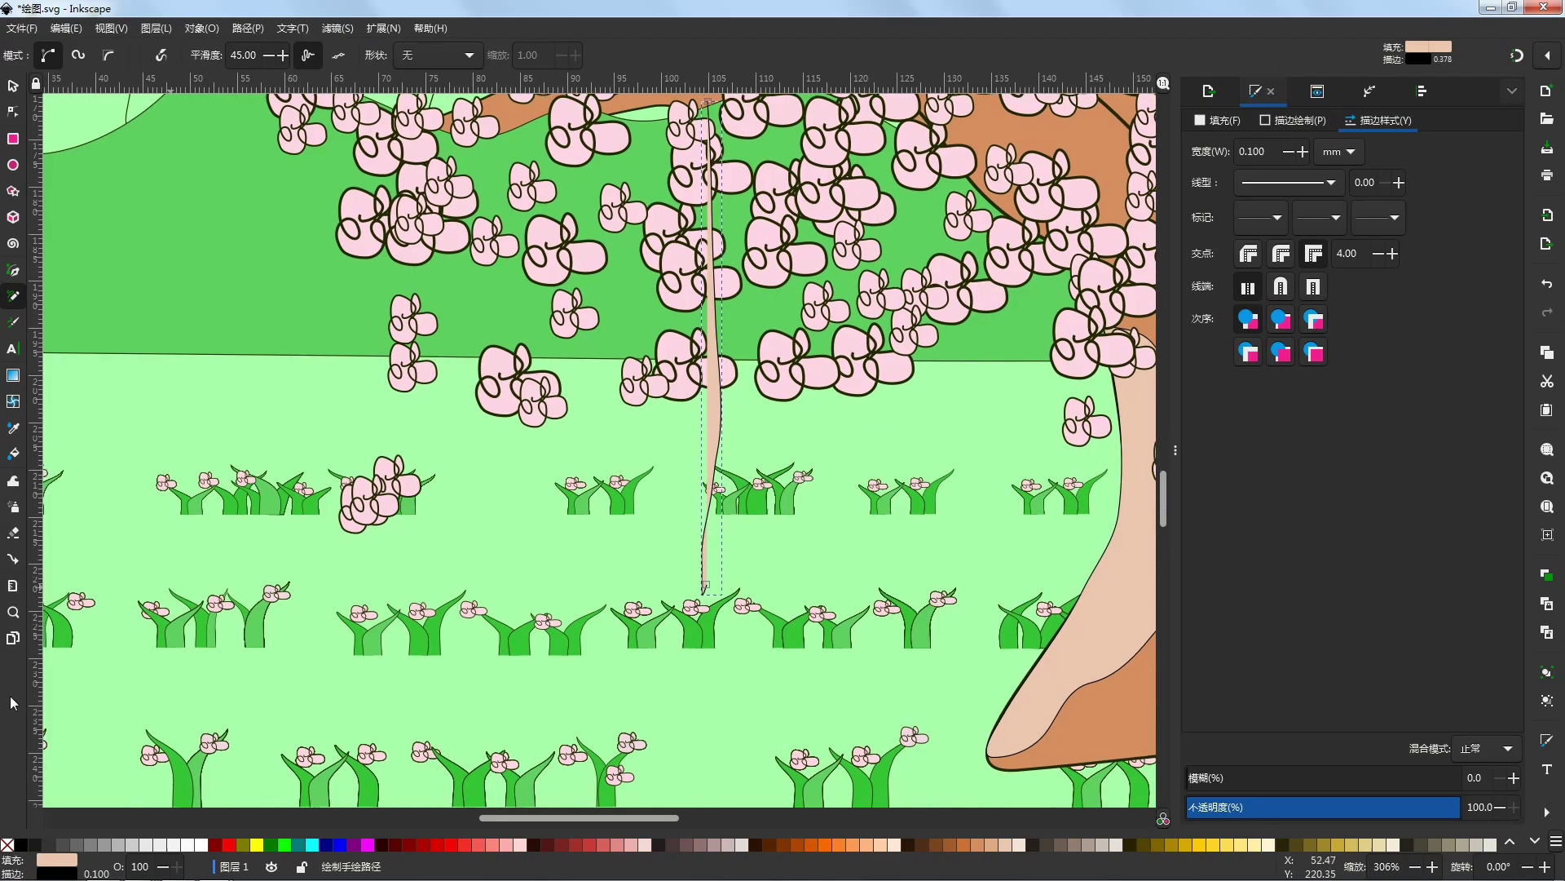
left_click(8, 845)
scroll(799, 302, "down", 3)
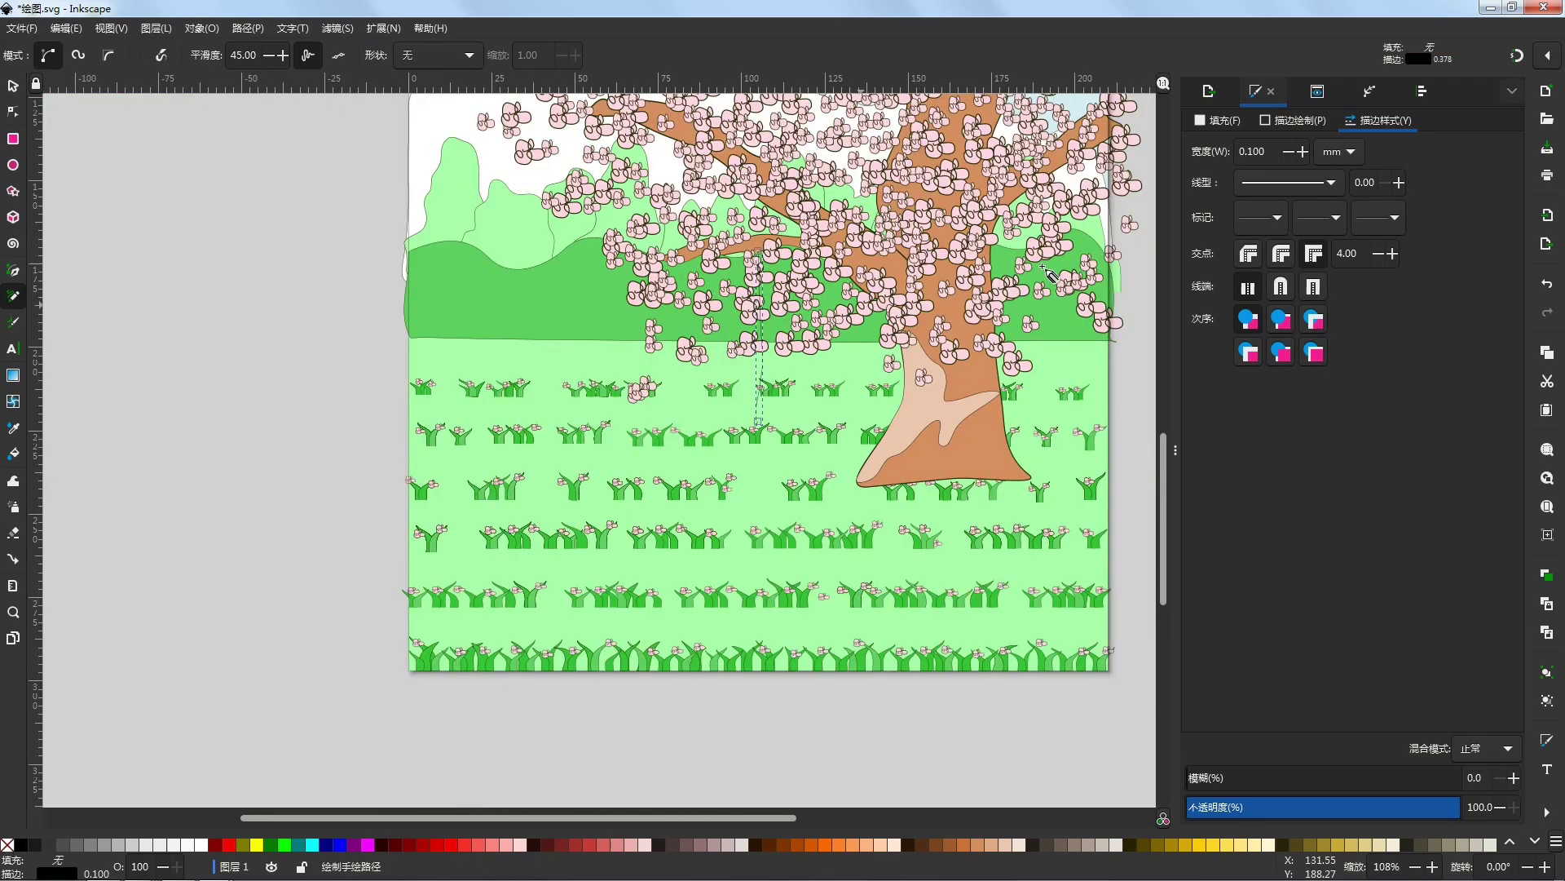
Step: Place a copy of the hanging line to its right as a second rope and straighten its lower part by editing nodes
left_click_drag(784, 314, 781, 420)
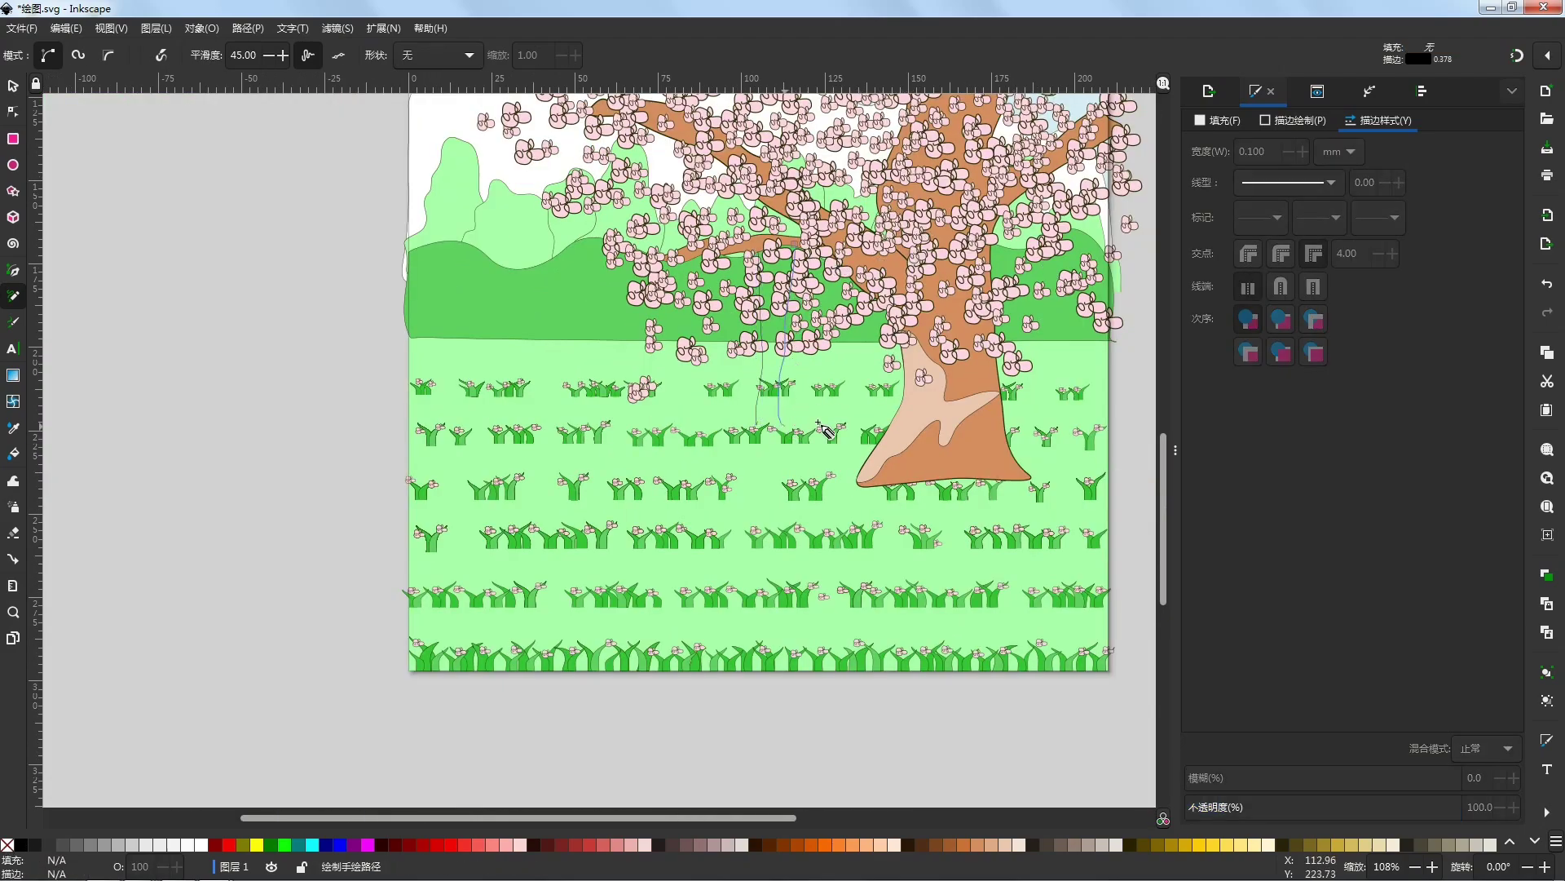
key("s")
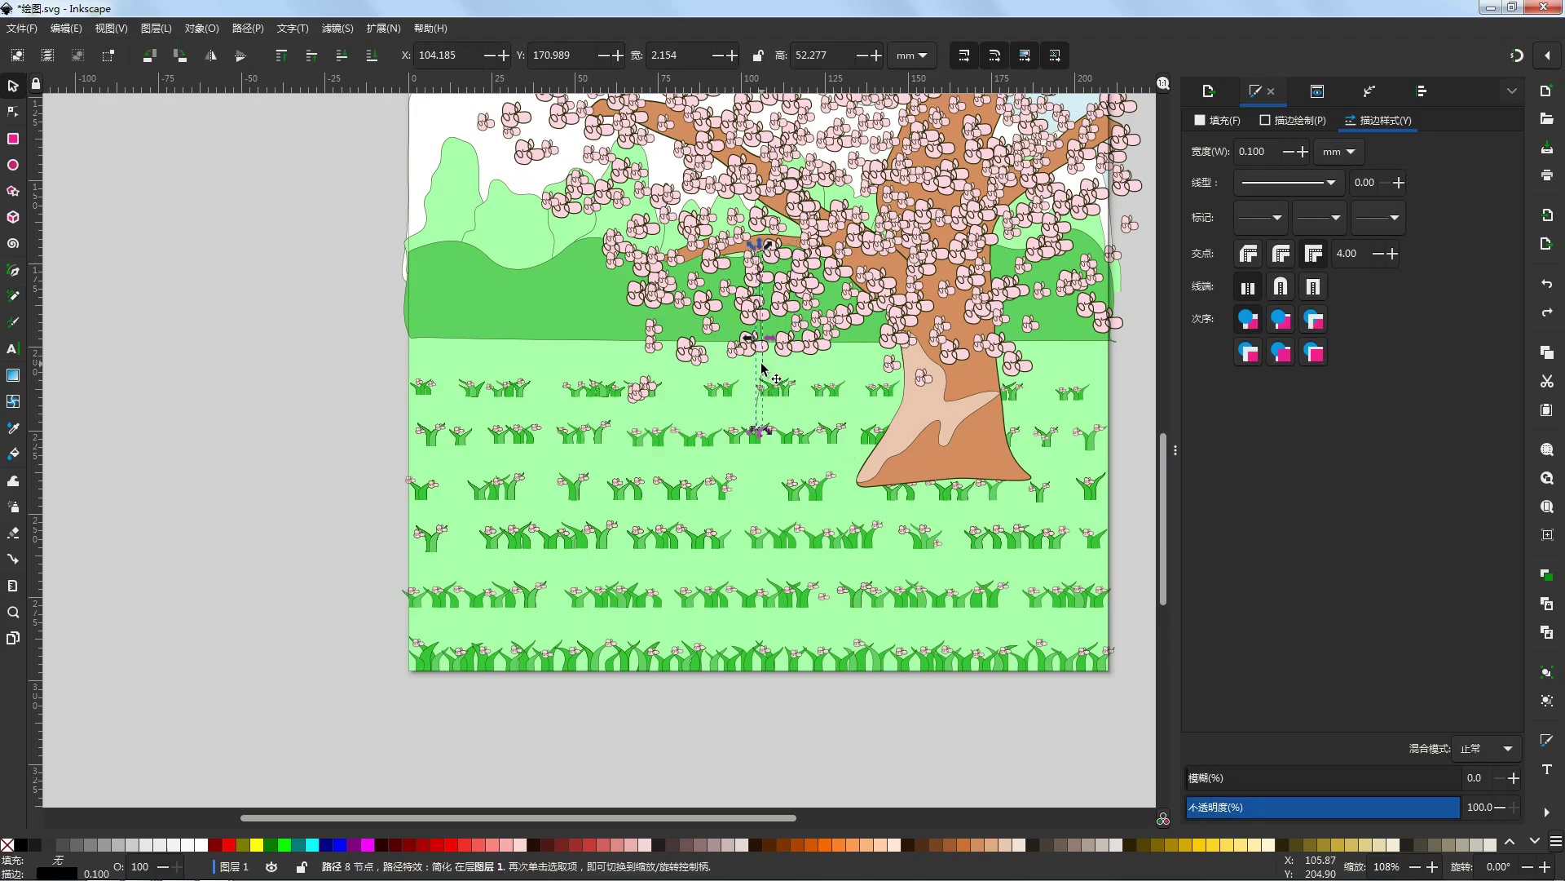
left_click_drag(763, 368, 800, 362)
key("n")
scroll(828, 377, "up", 4)
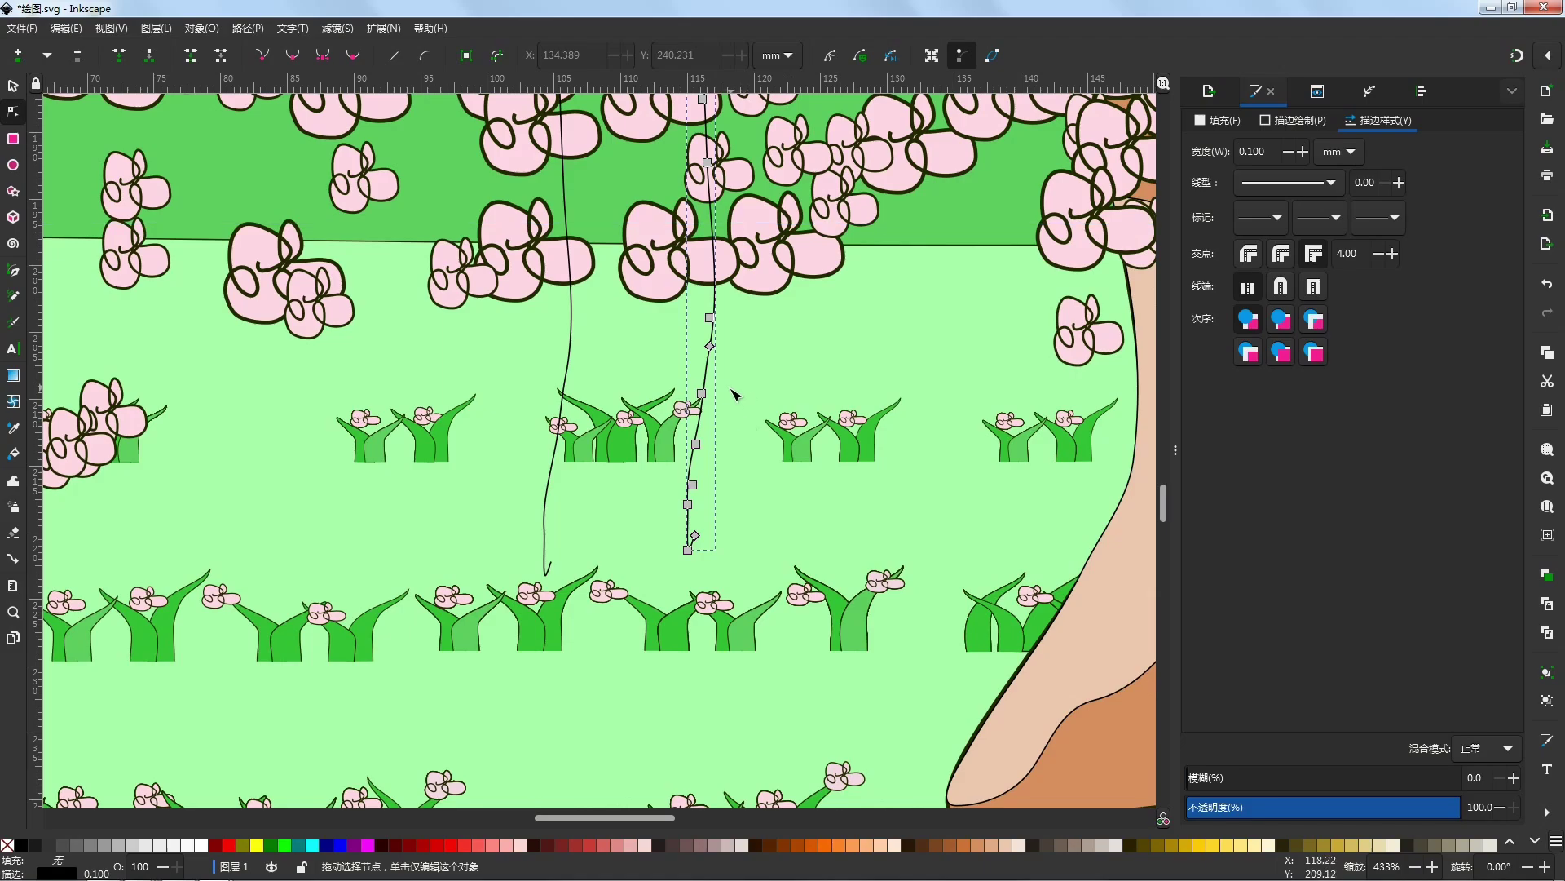
scroll(731, 395, "down", 3)
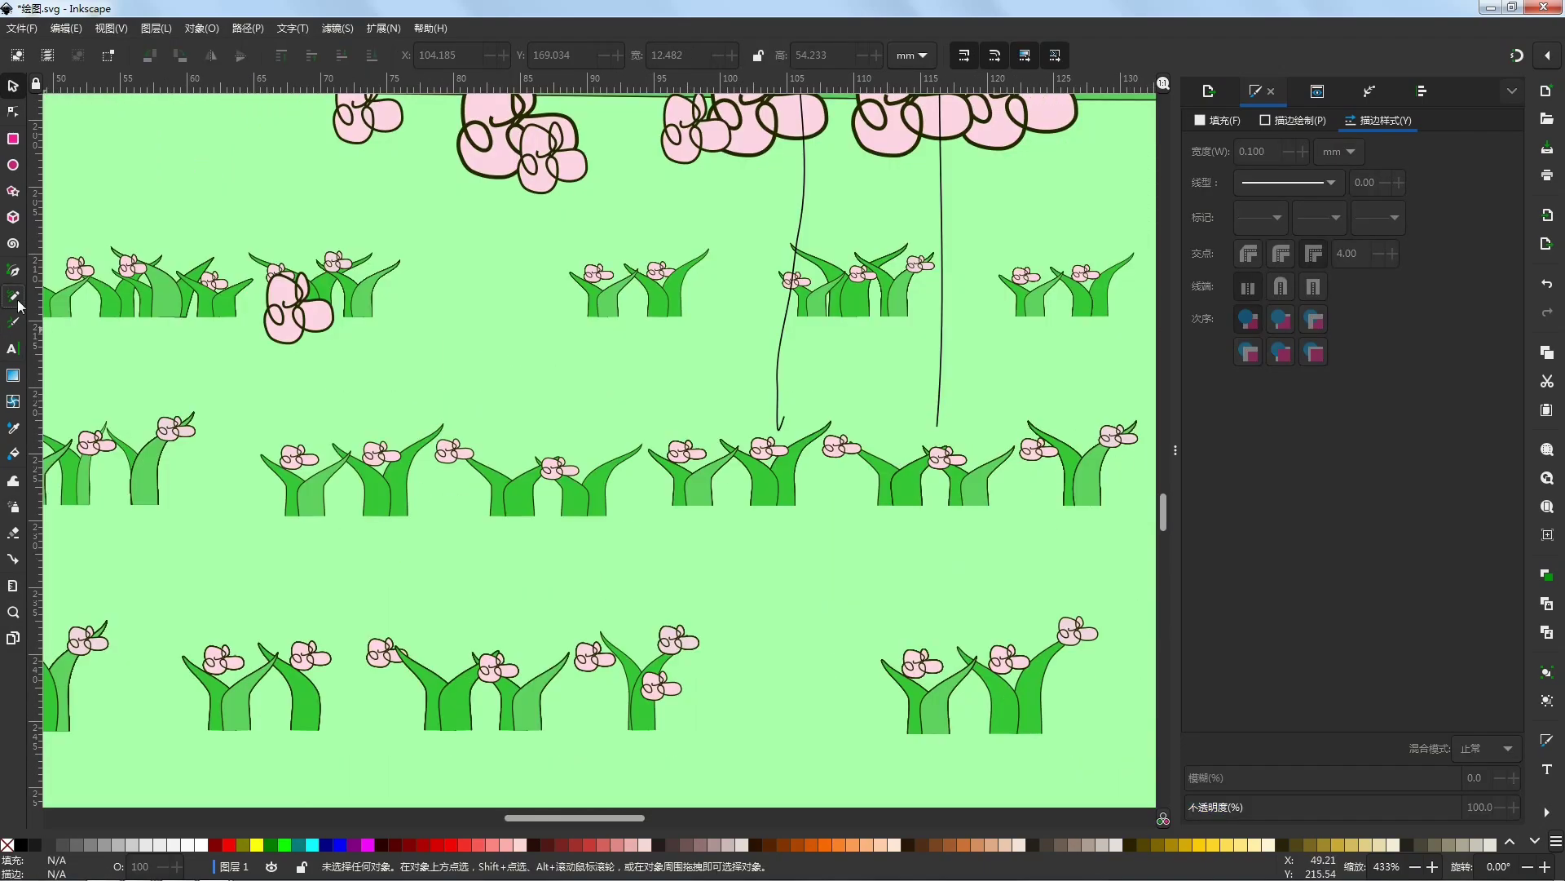
Step: Set the Pencil tool's smoothing to 100 for drawing between the two hanging lines
left_click(18, 303)
scroll(824, 395, "up", 3)
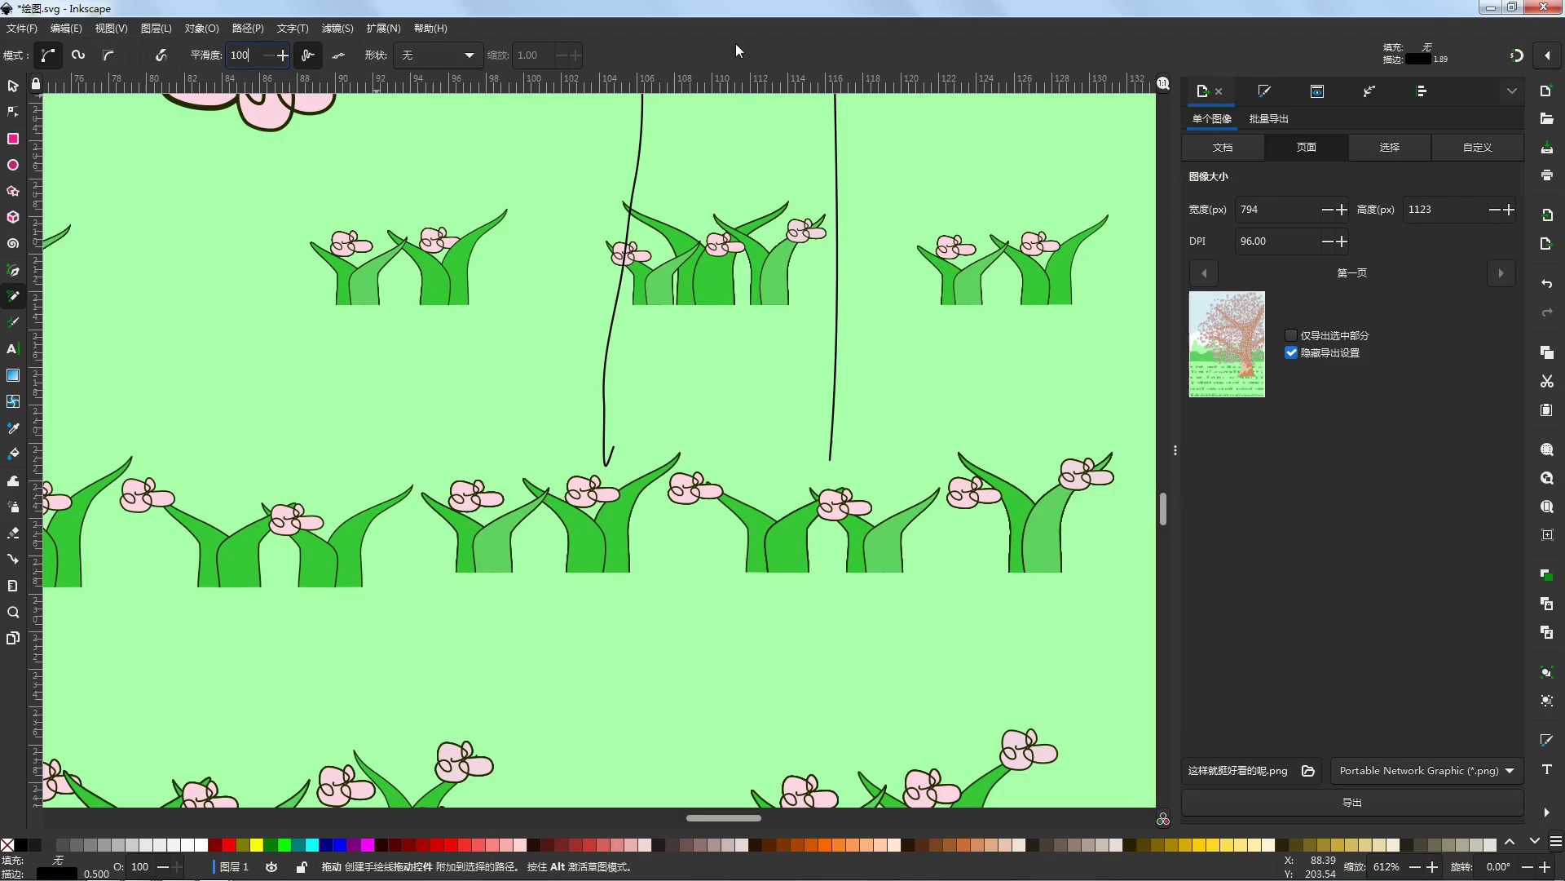
left_click(734, 246)
key("Escape")
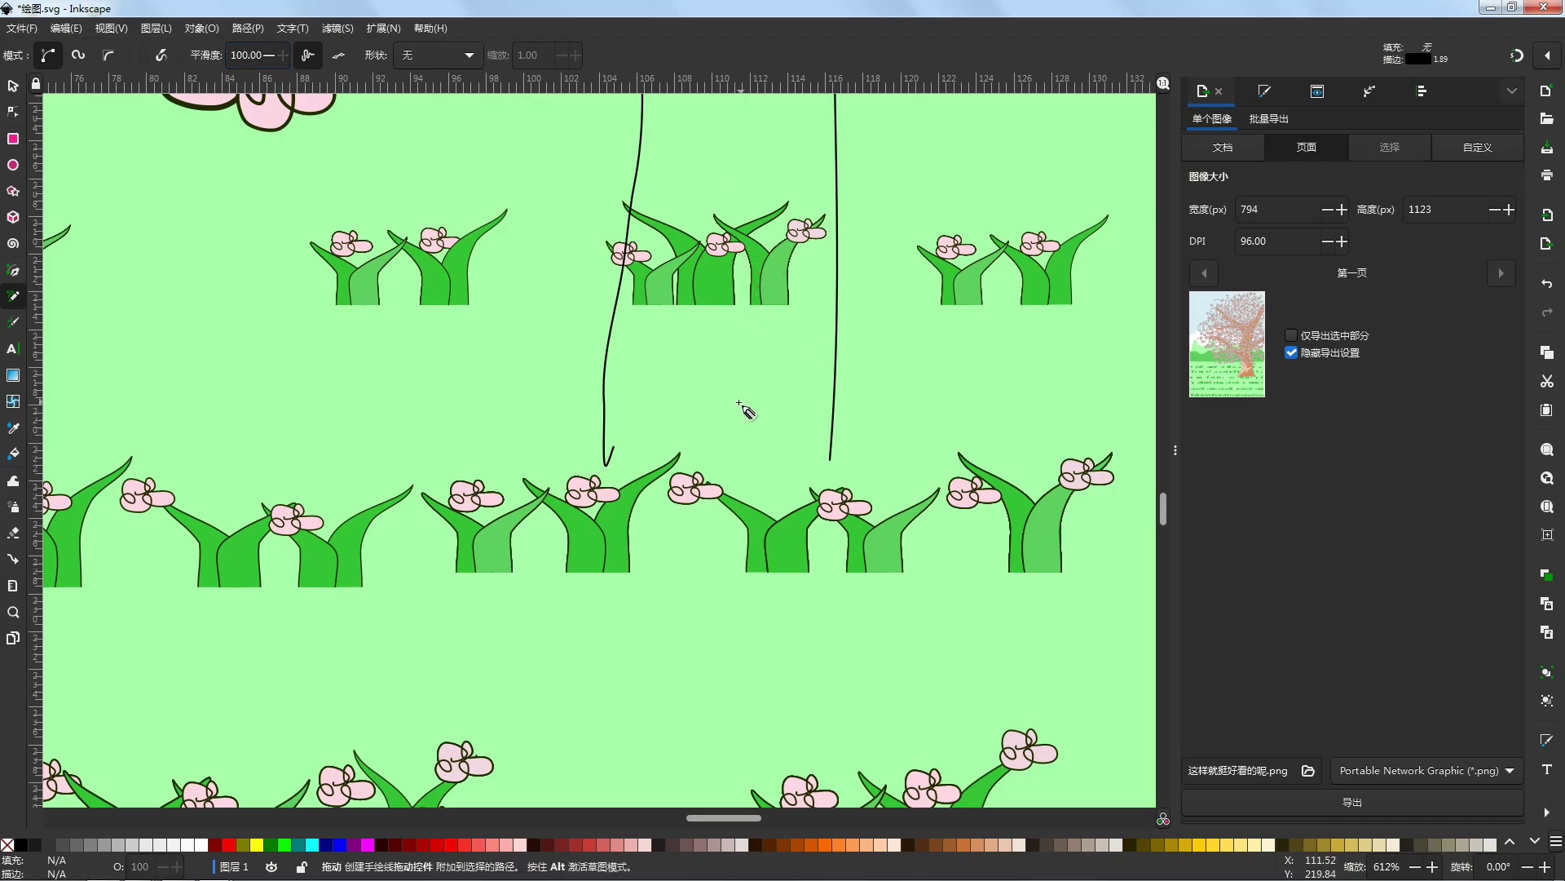
scroll(730, 391, "up", 2)
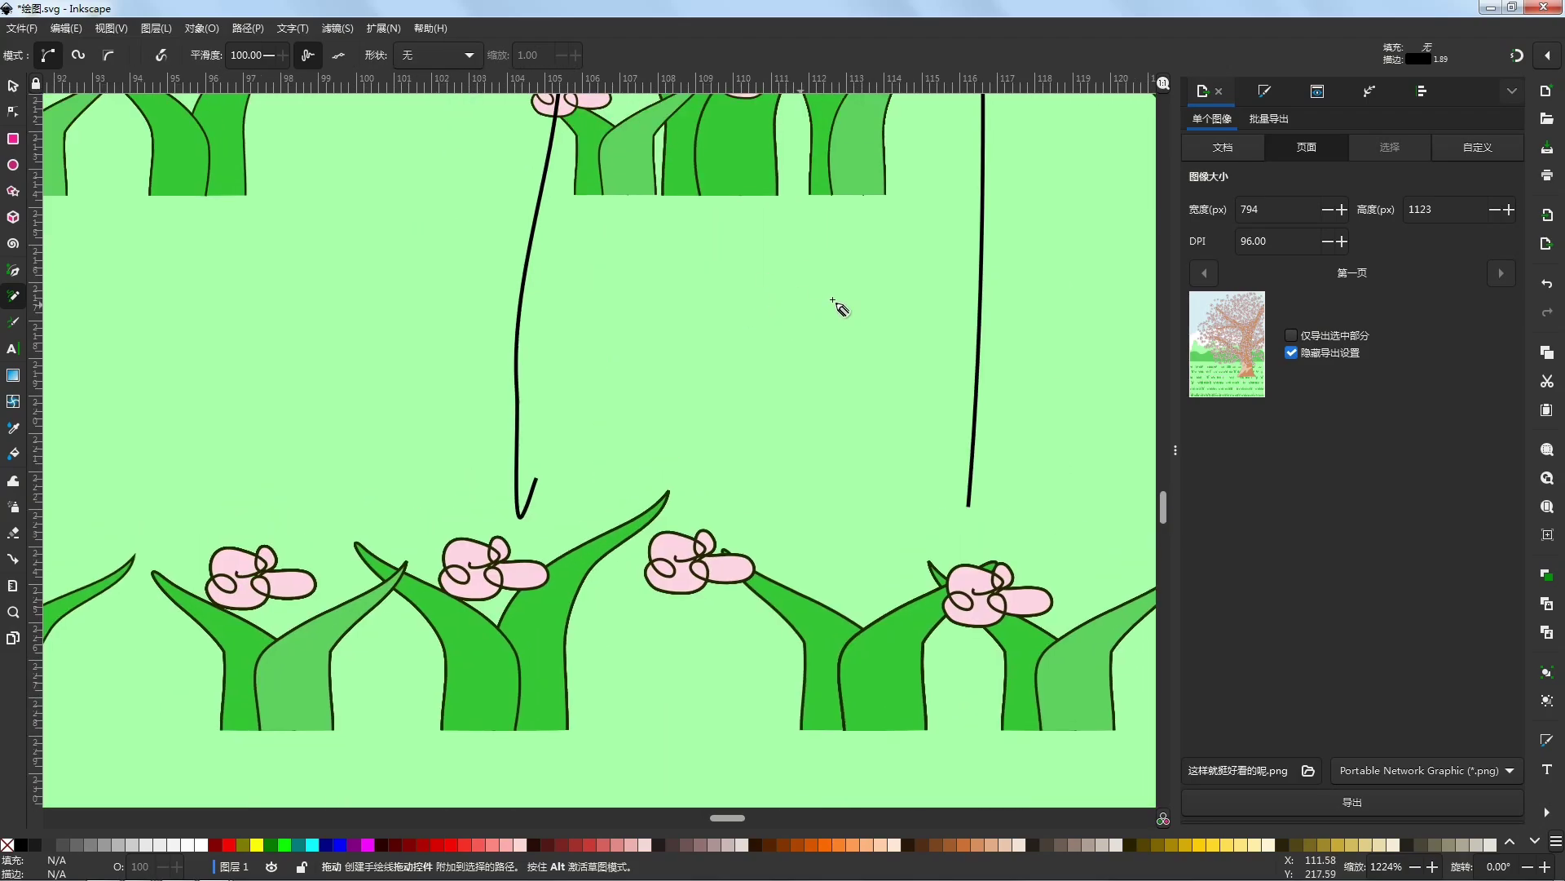
Step: Draw a small freehand arc between the two hanging lines and set its stroke width to 0.05 mm
left_click_drag(724, 307, 742, 300)
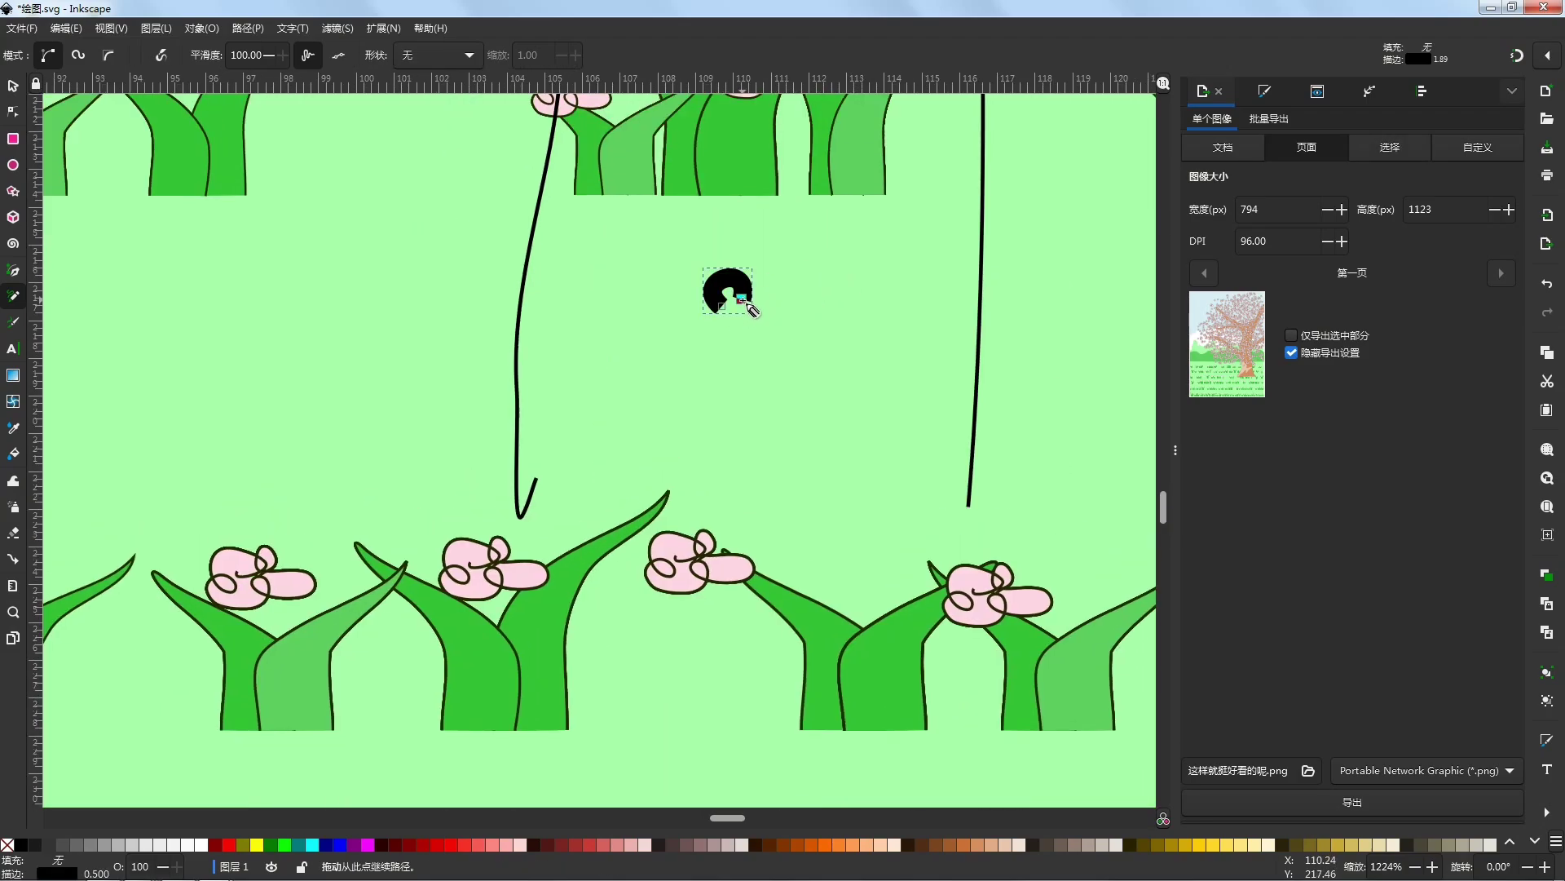
left_click(1264, 91)
left_click(1249, 151)
type("0")
key("Return")
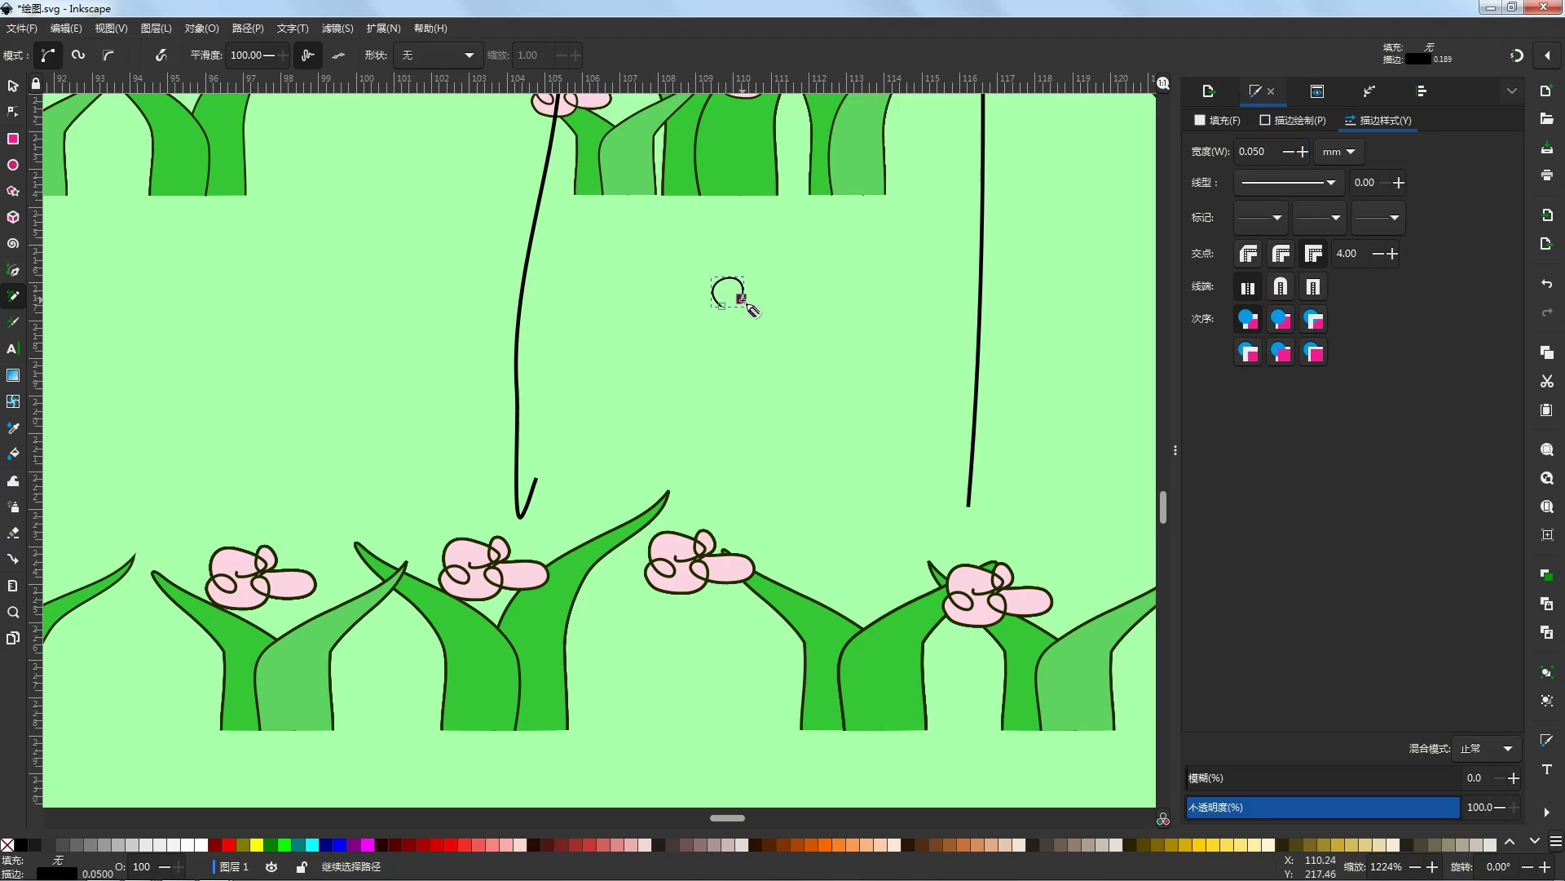
left_click_drag(767, 300, 773, 302)
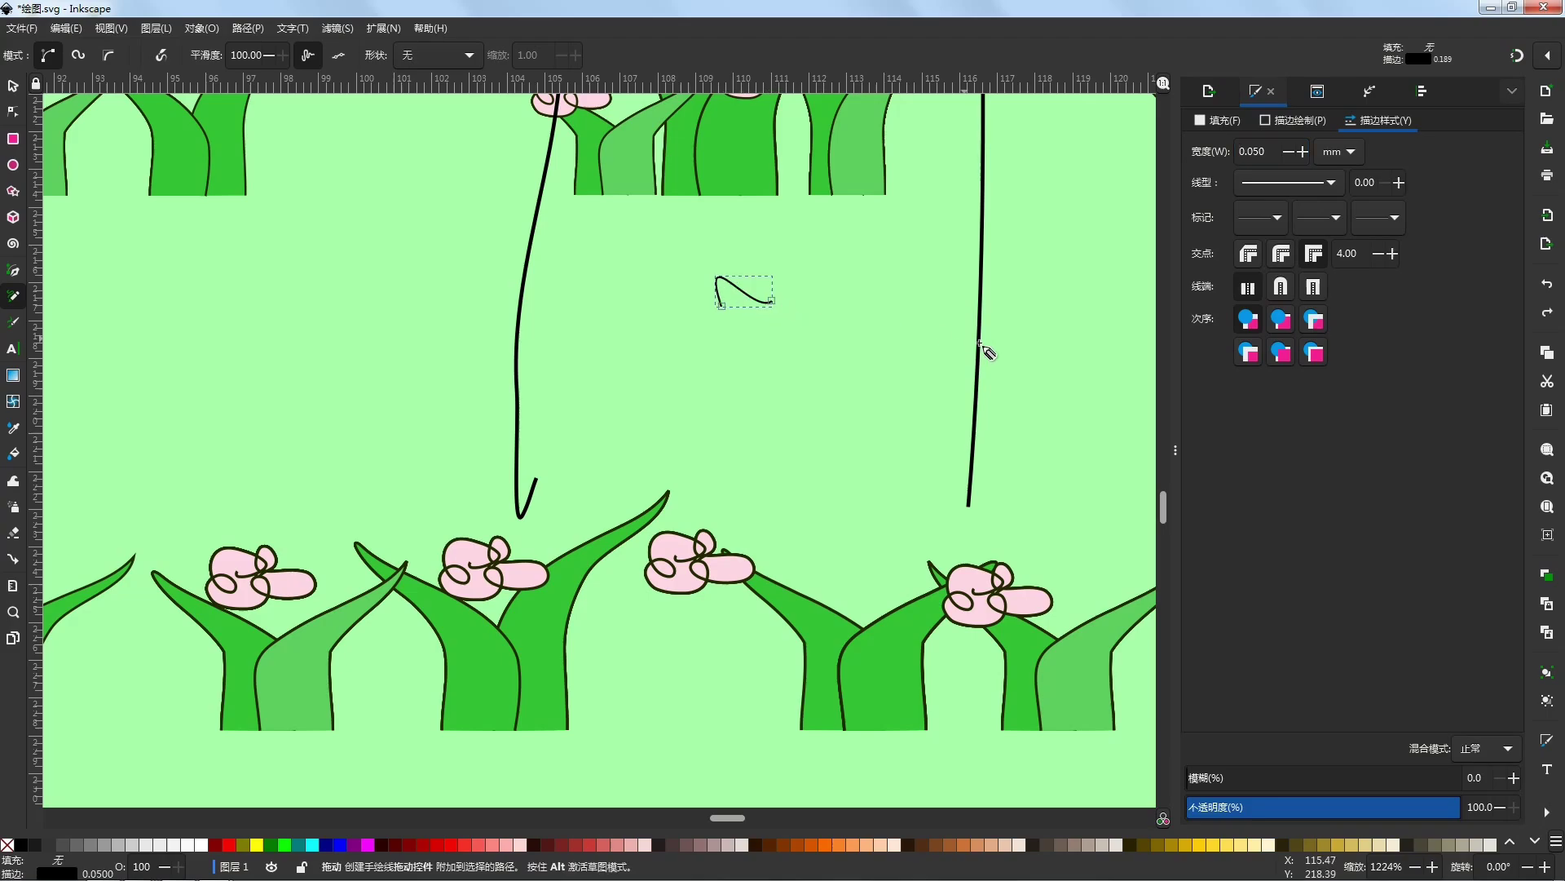
key("ctrl+z")
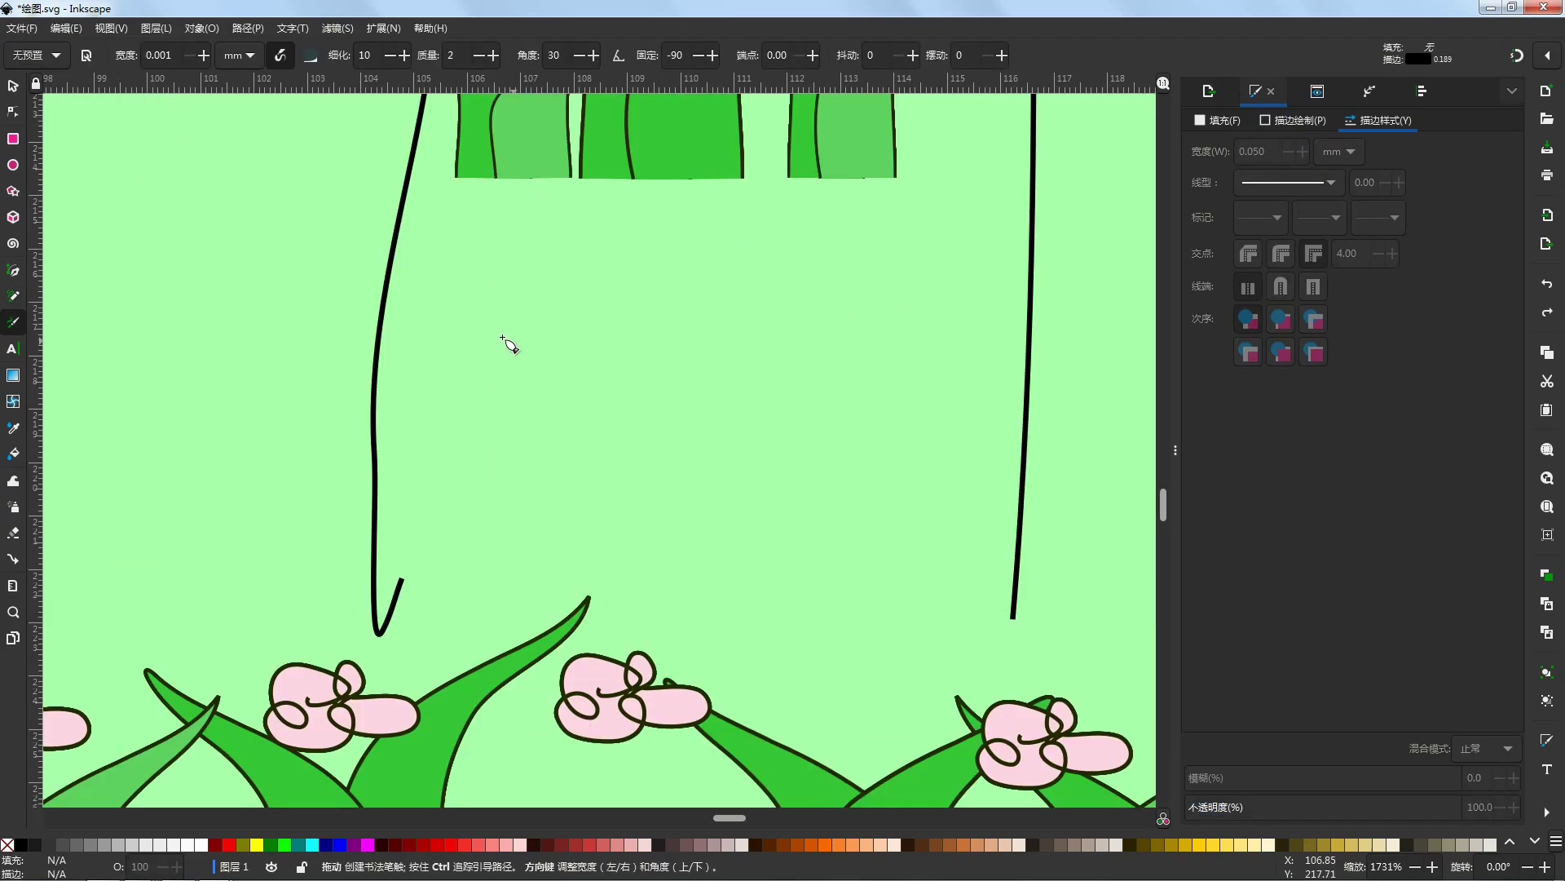
left_click_drag(627, 385, 618, 349)
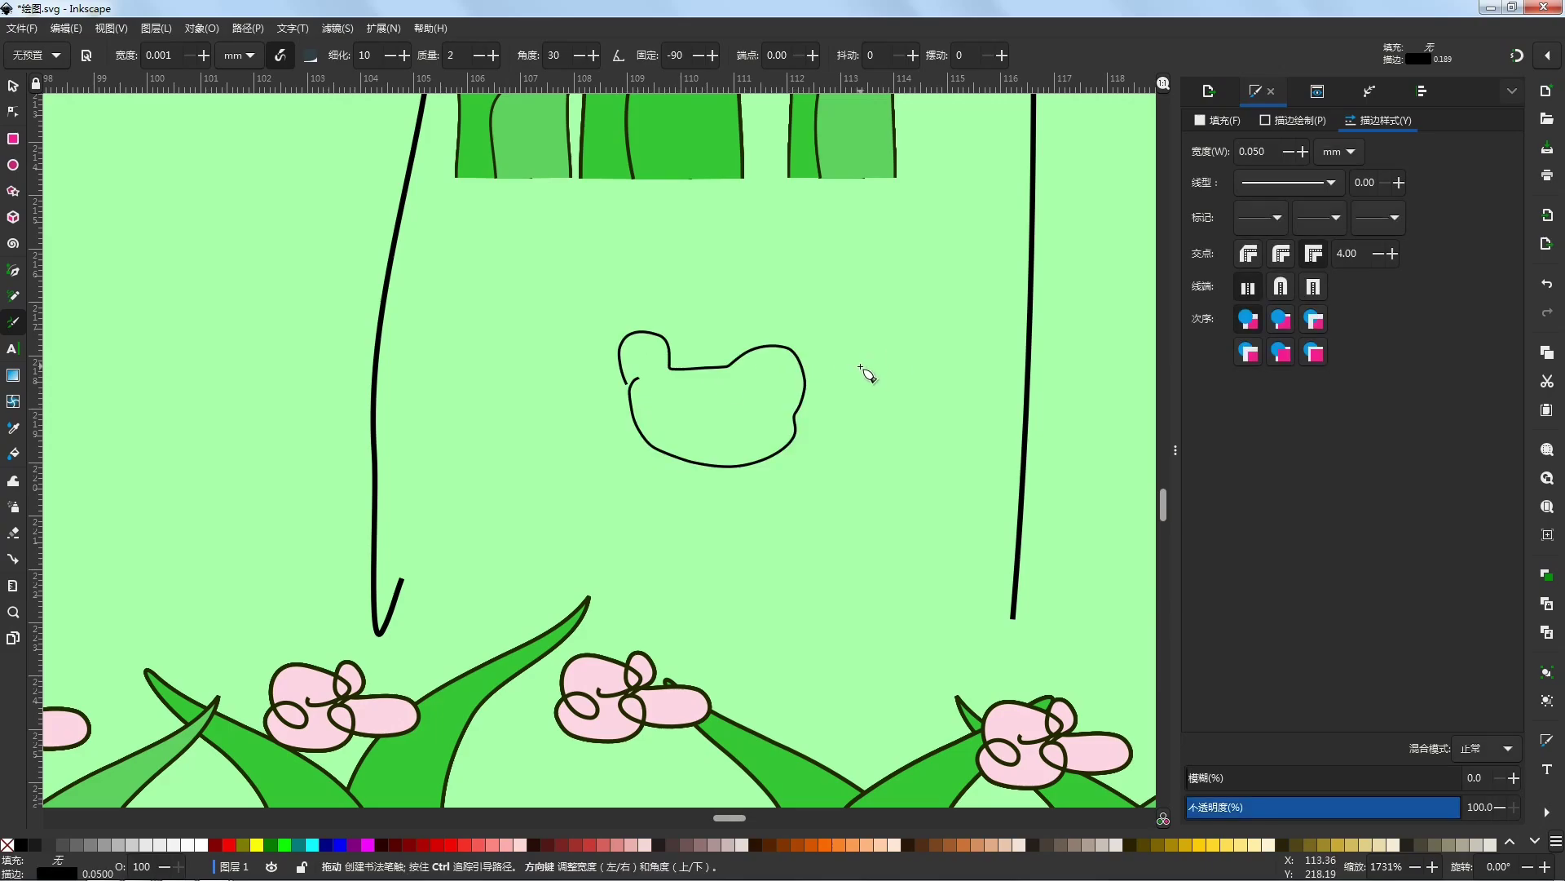
key("ctrl+z")
Step: Draw the top of a bear's head with two rounded ears, about 3 mm wide, between the hanging lines using the Pen tool
key("b")
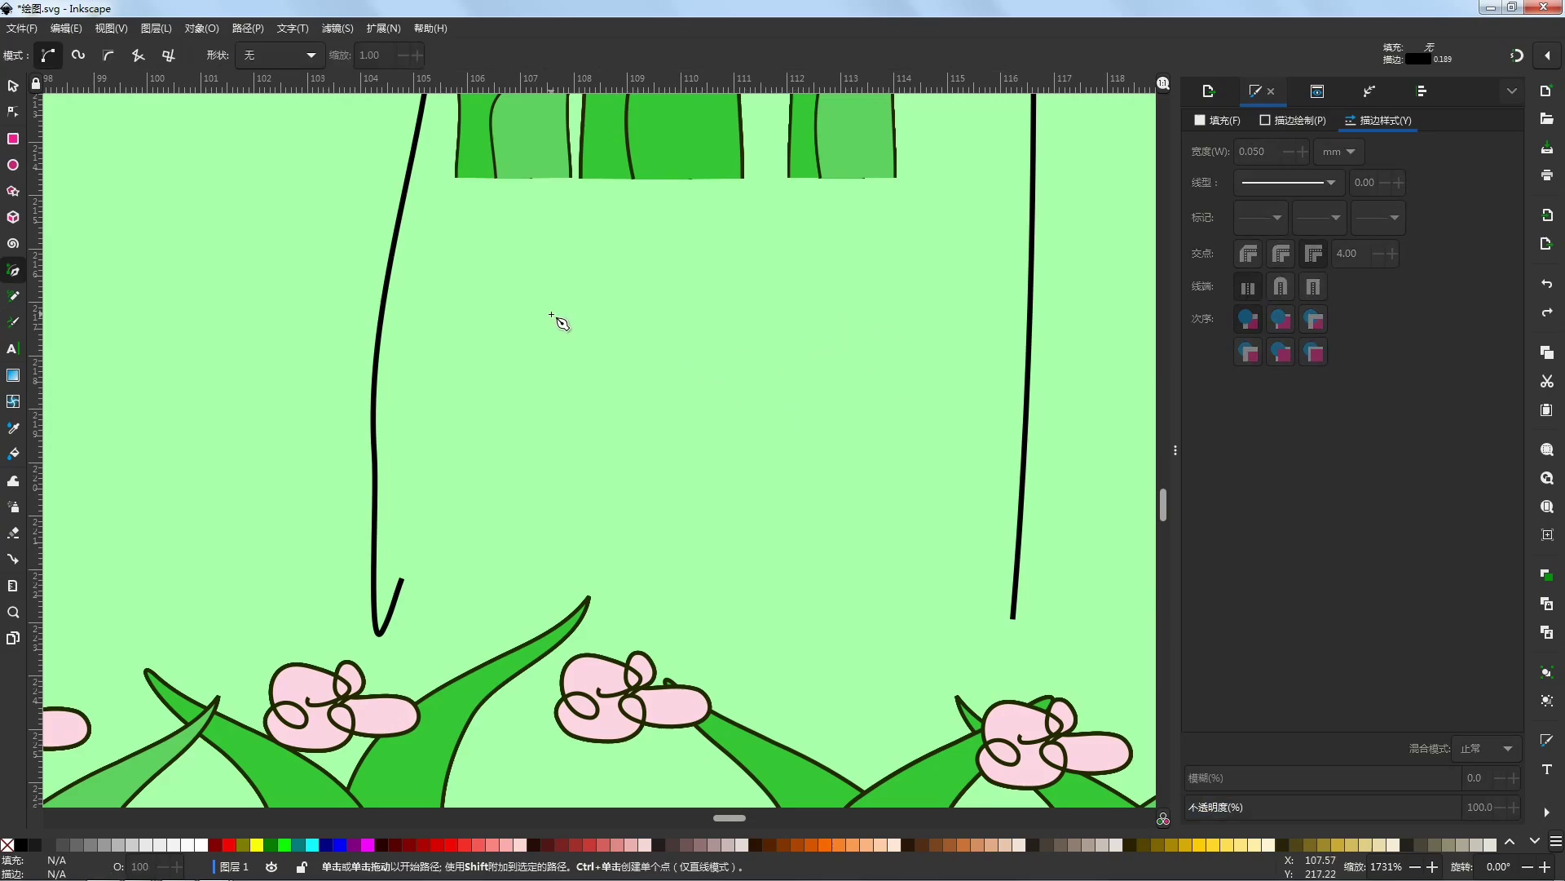
left_click(612, 362)
mouse_move(604, 335)
left_mouse_down()
mouse_move(635, 332)
mouse_move(620, 336)
left_mouse_up()
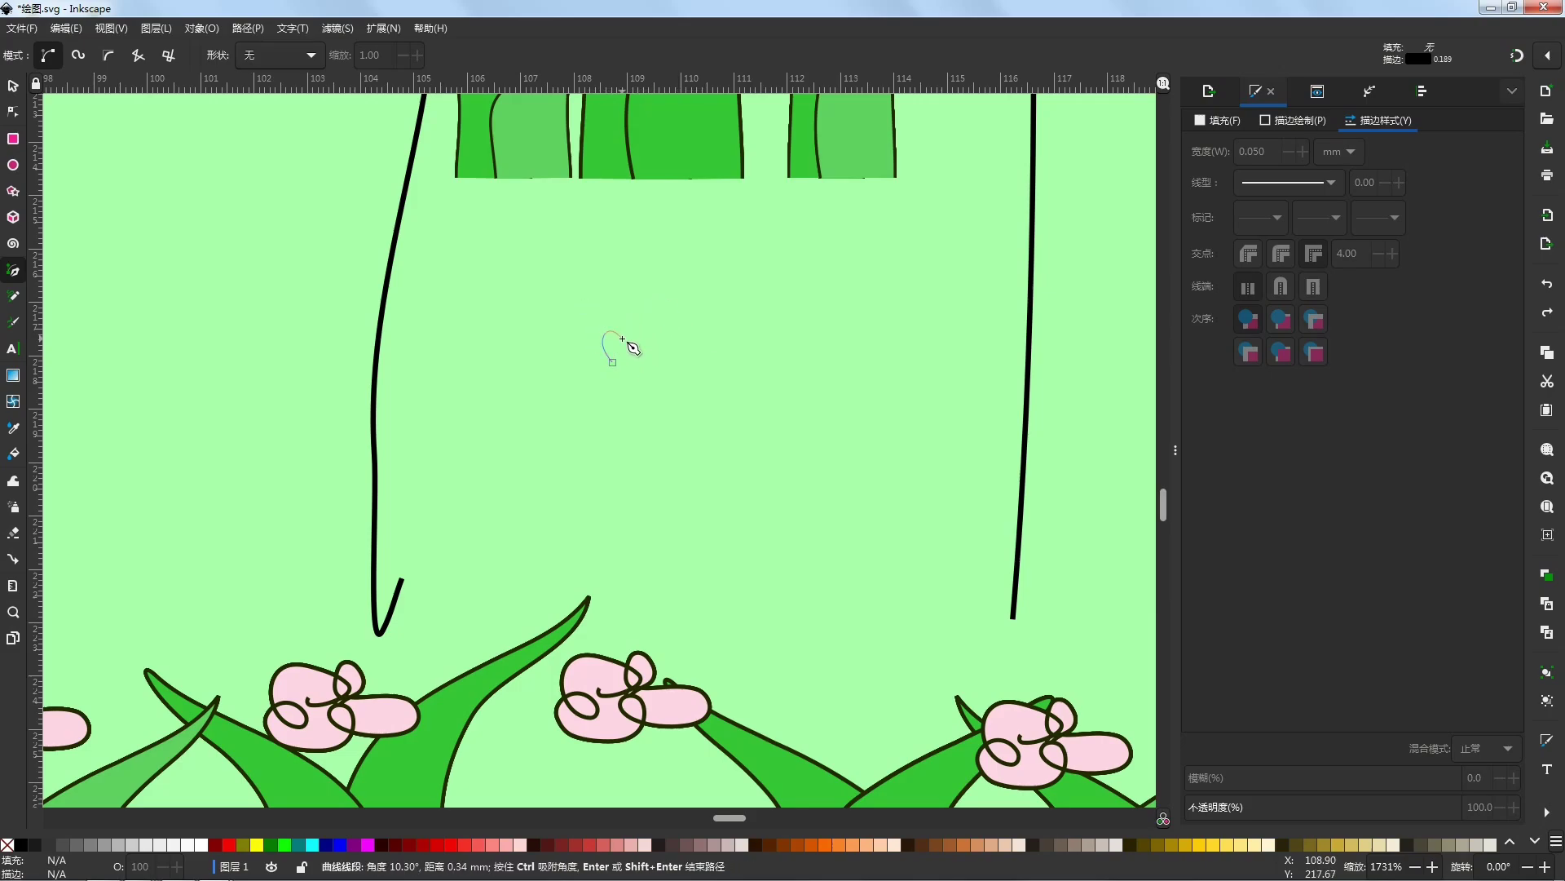
left_click(631, 332)
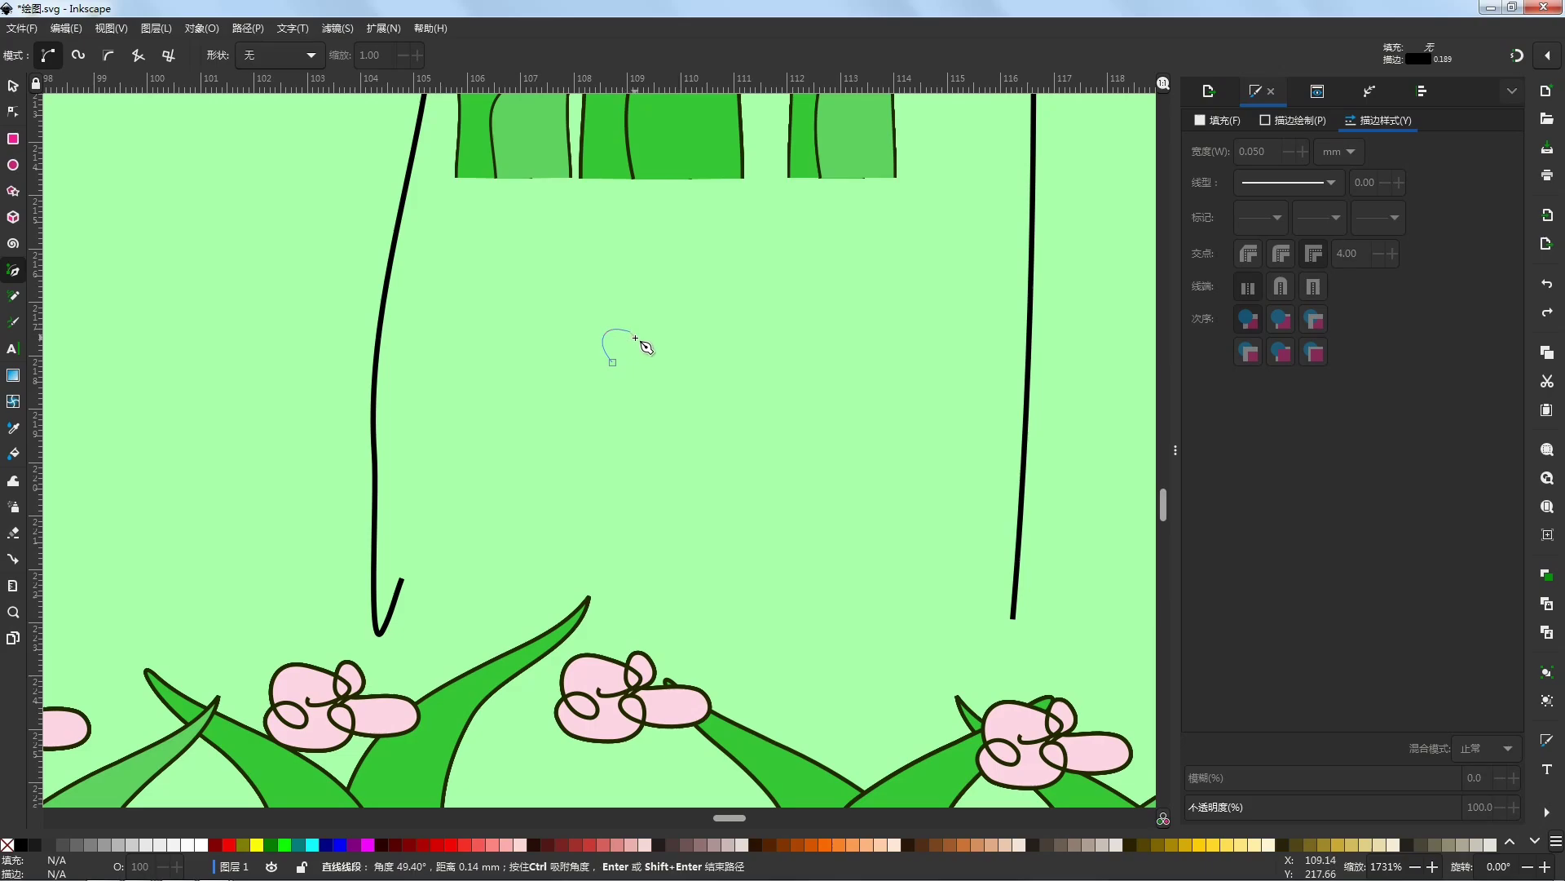
mouse_move(650, 341)
left_mouse_down()
mouse_move(695, 341)
mouse_move(662, 341)
left_mouse_up()
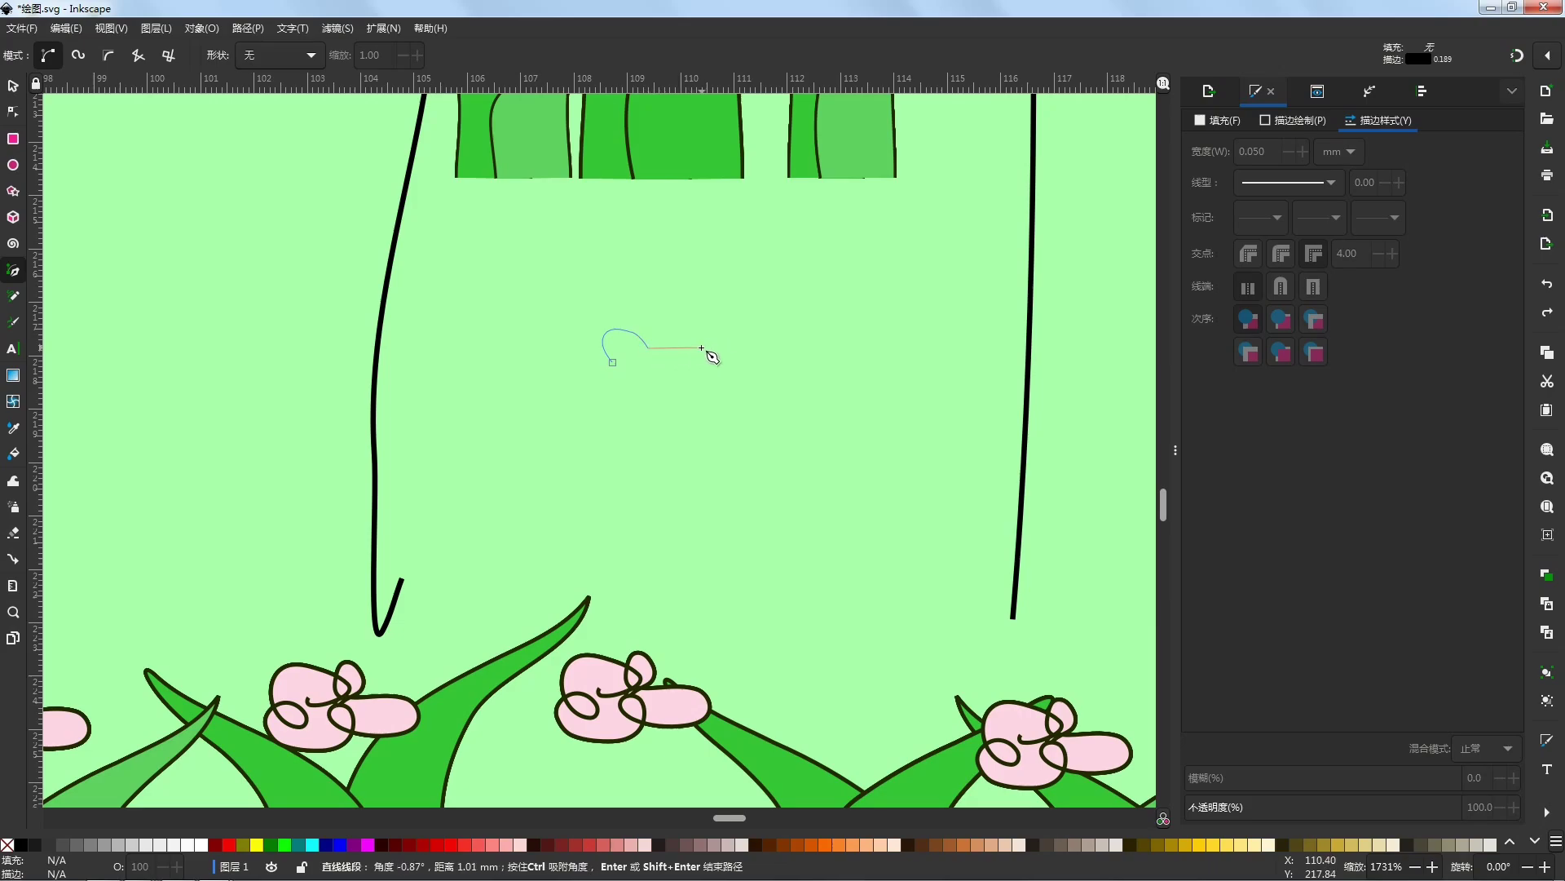
left_click_drag(678, 345, 750, 341)
key("BackSpace")
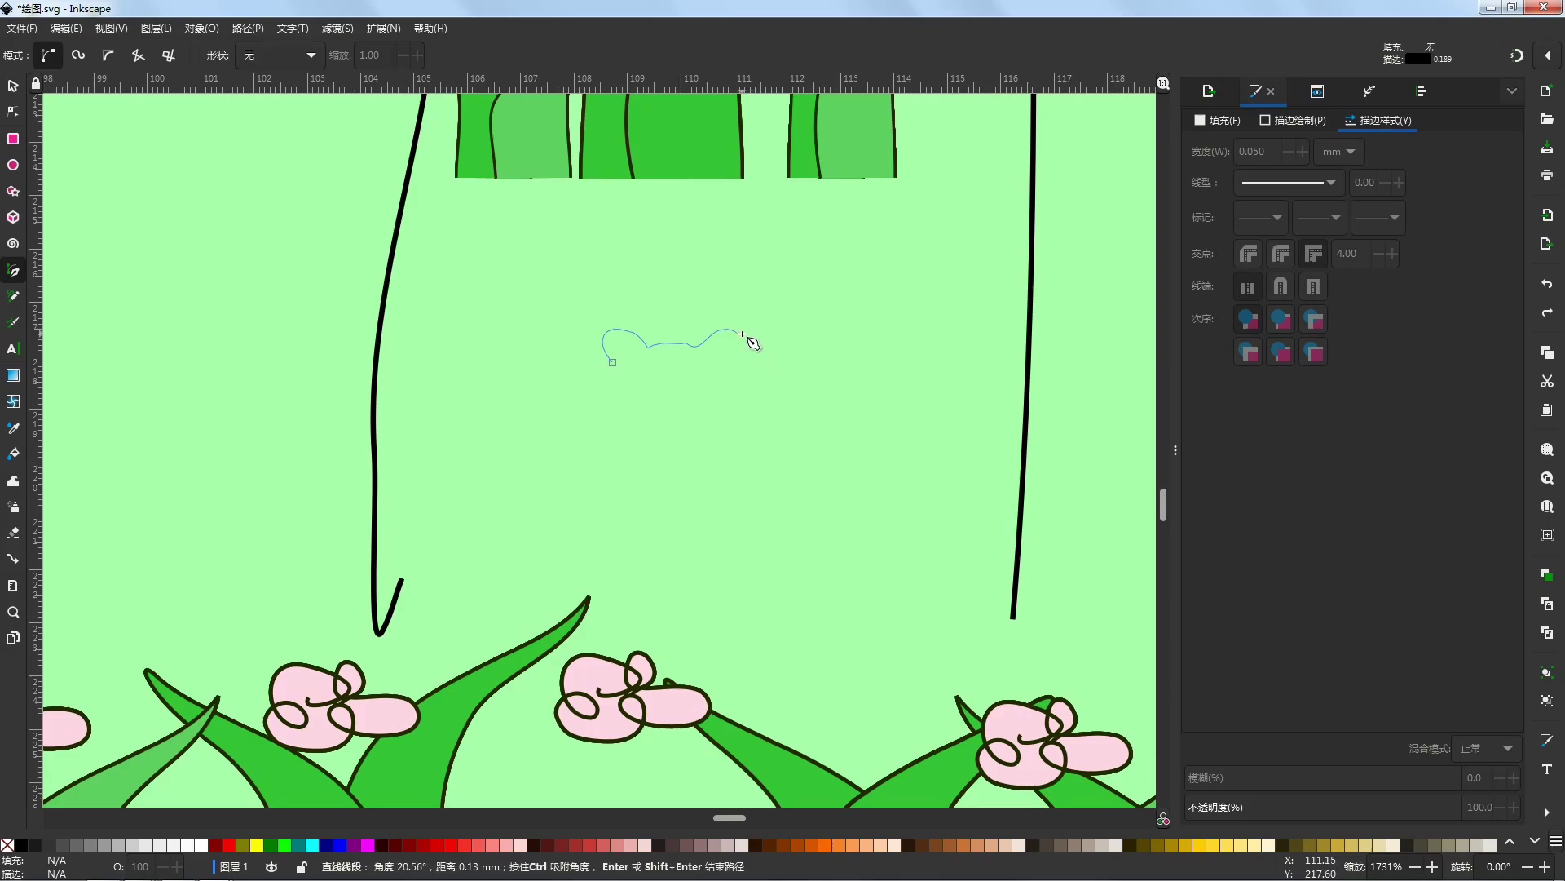
scroll(752, 341, "up", 2, "ctrl")
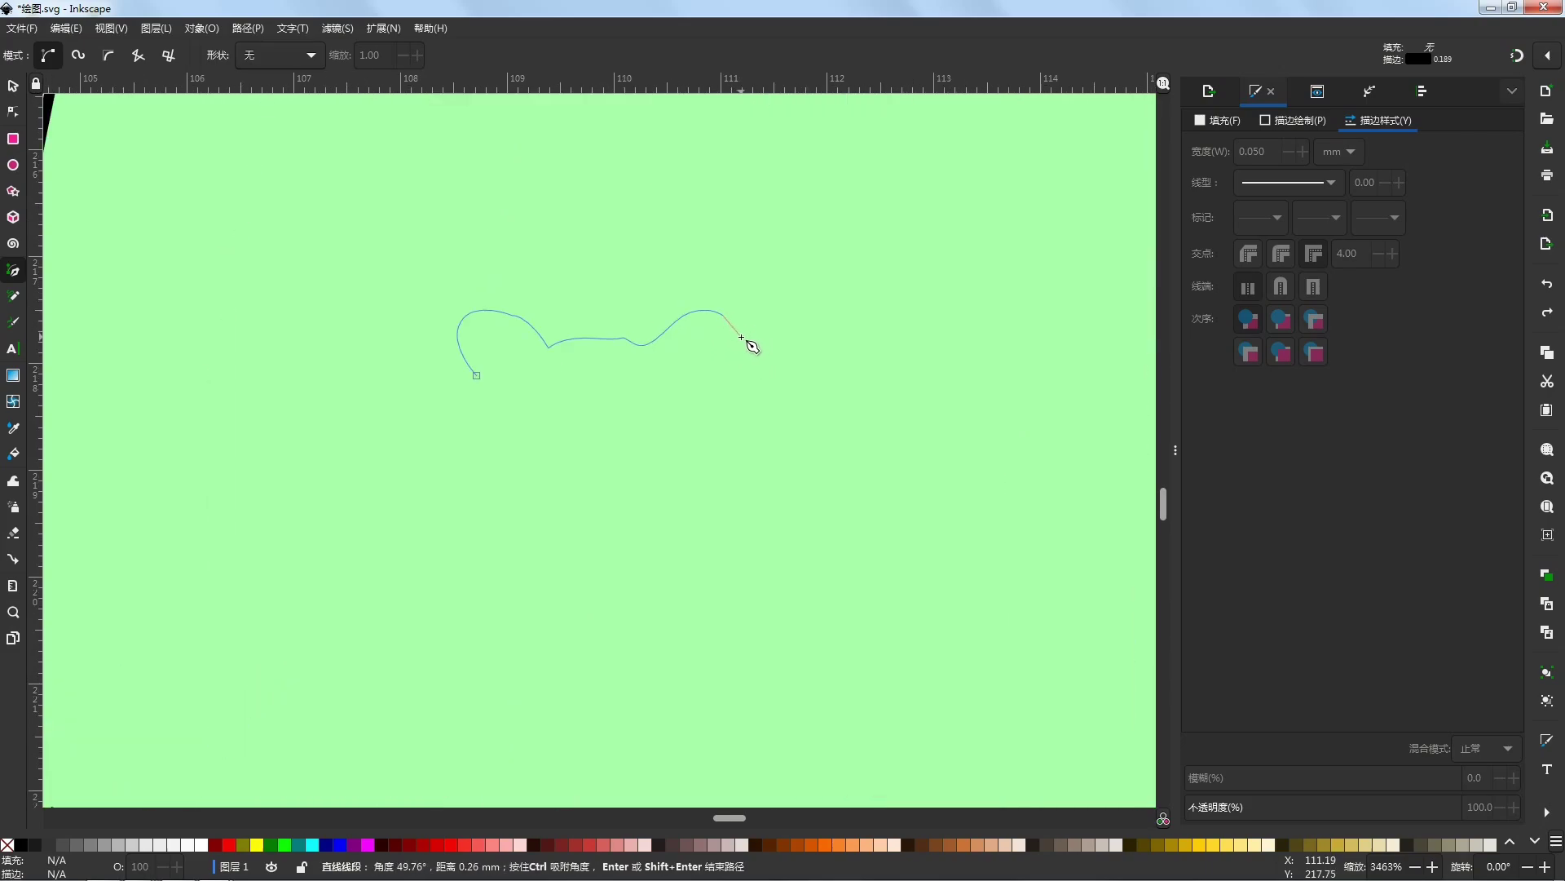
left_click_drag(743, 340, 754, 364)
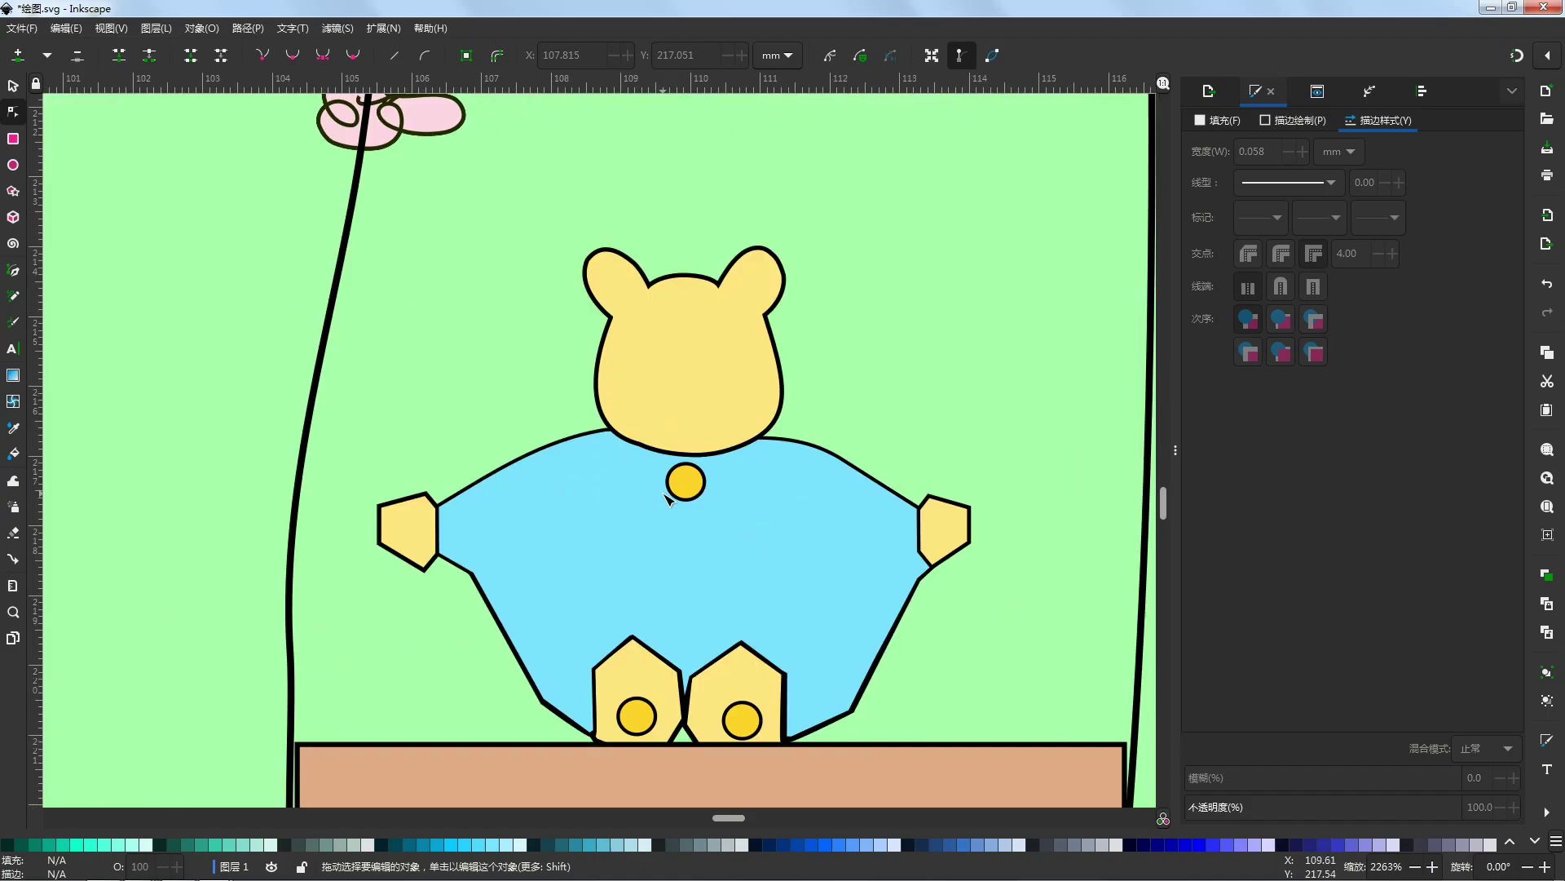
Step: Hide the docked dialogs and fit the whole page in the view
scroll(666, 494, "down", 13)
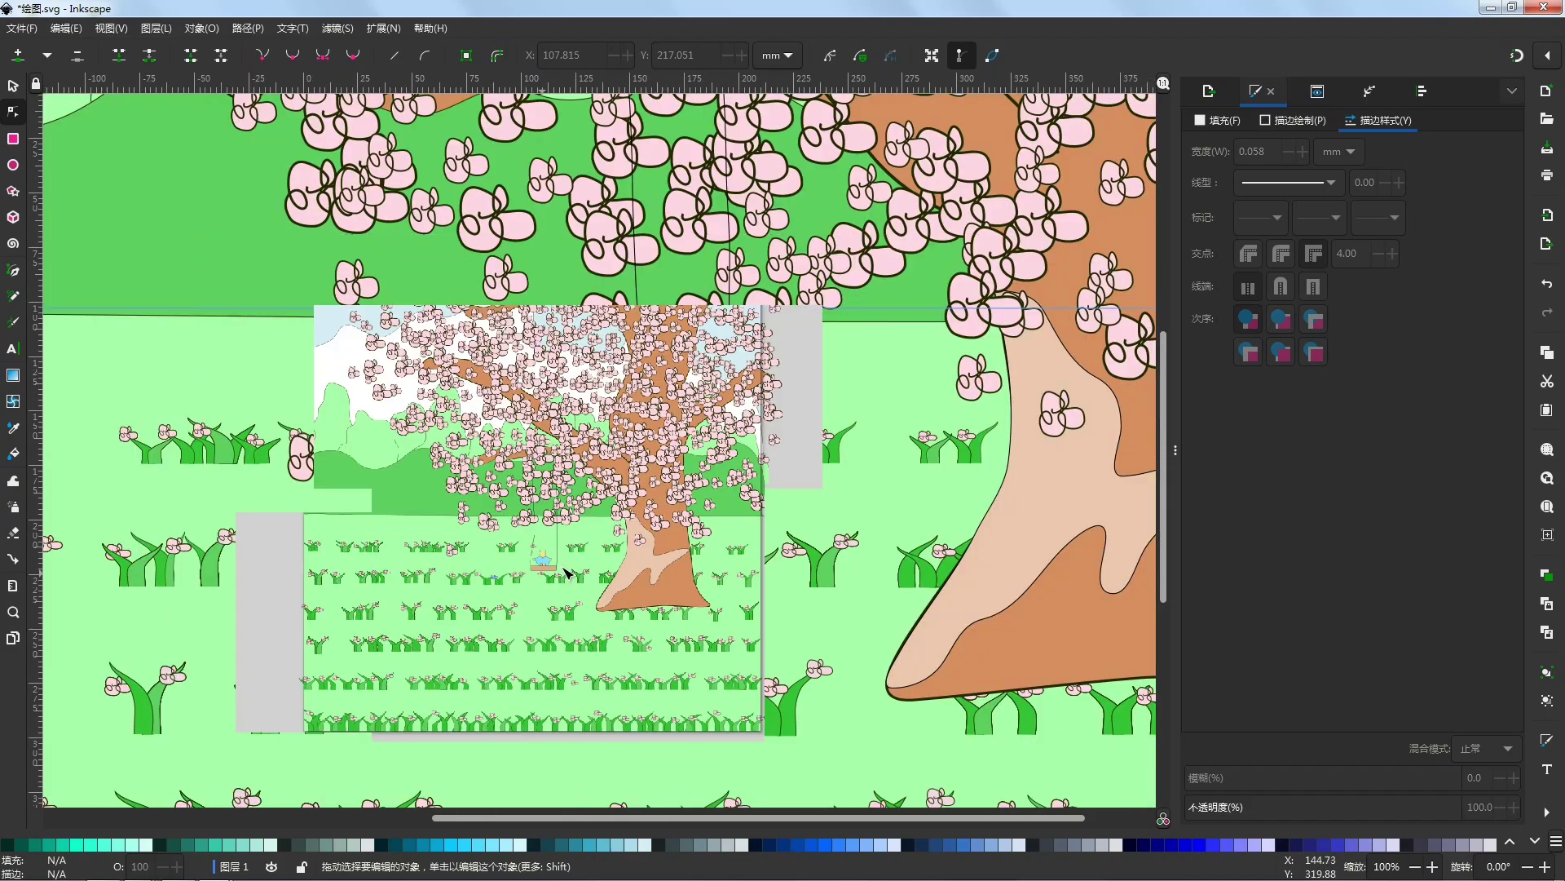
left_click_drag(681, 558, 866, 549)
scroll(866, 549, "up", 2)
left_click(1178, 466)
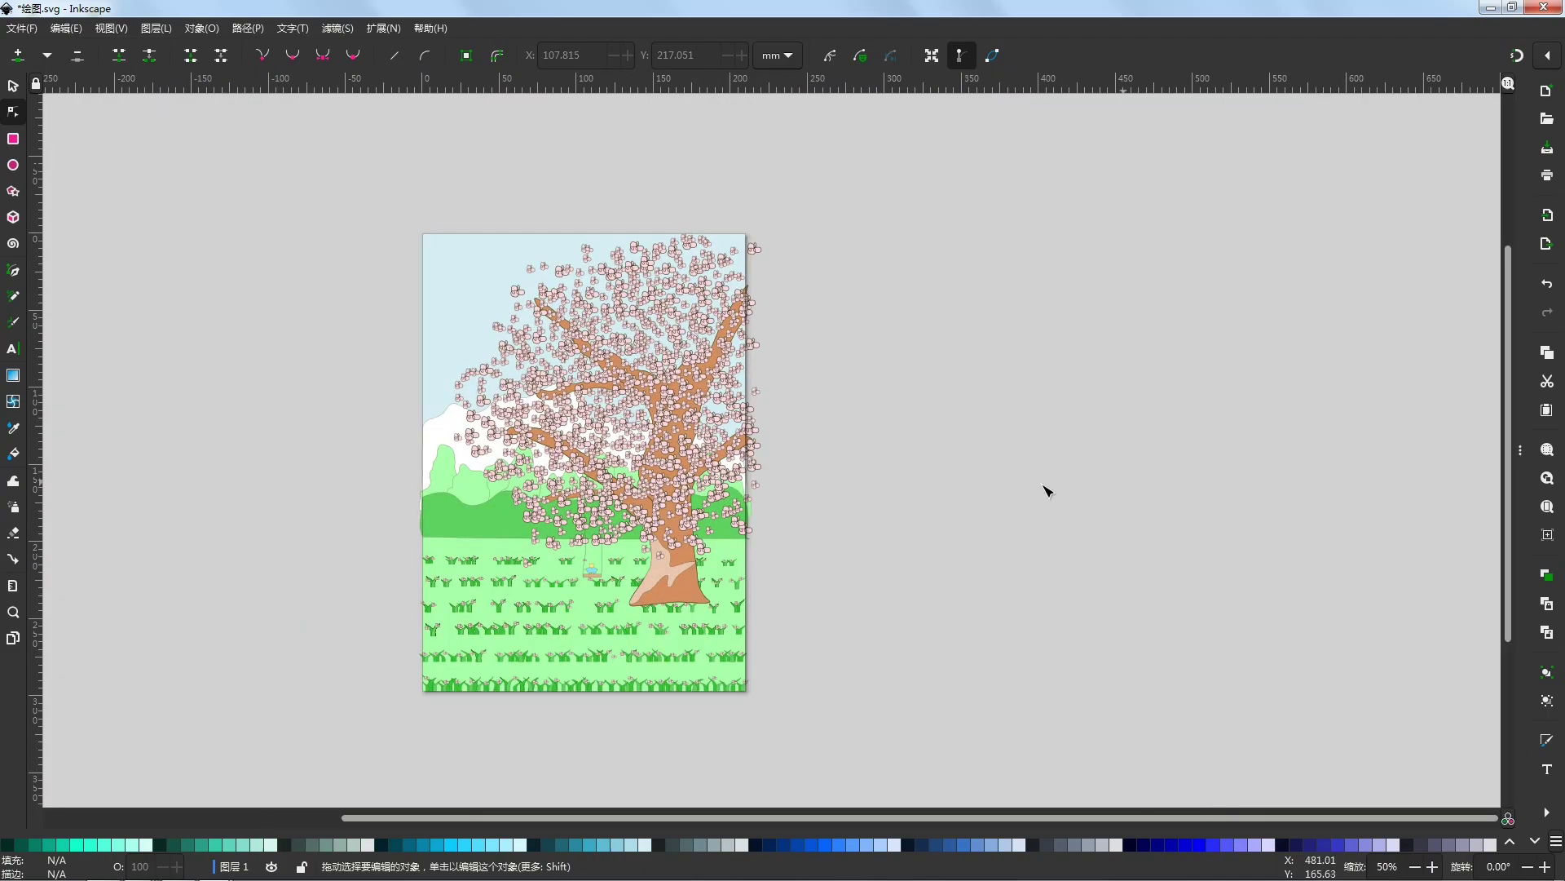
left_click(1549, 507)
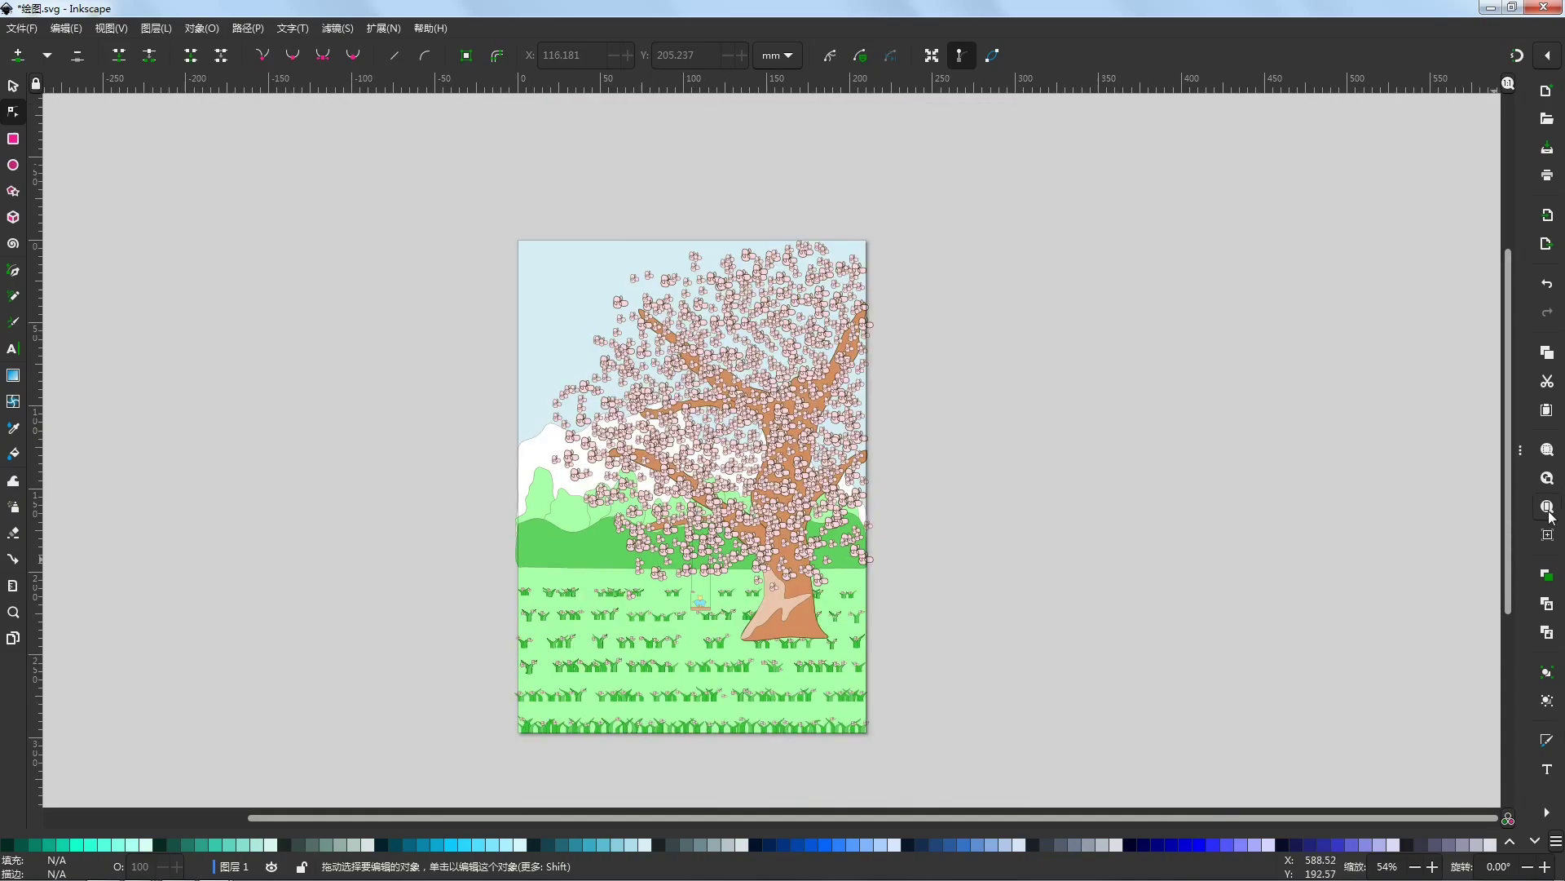
left_click(1549, 509)
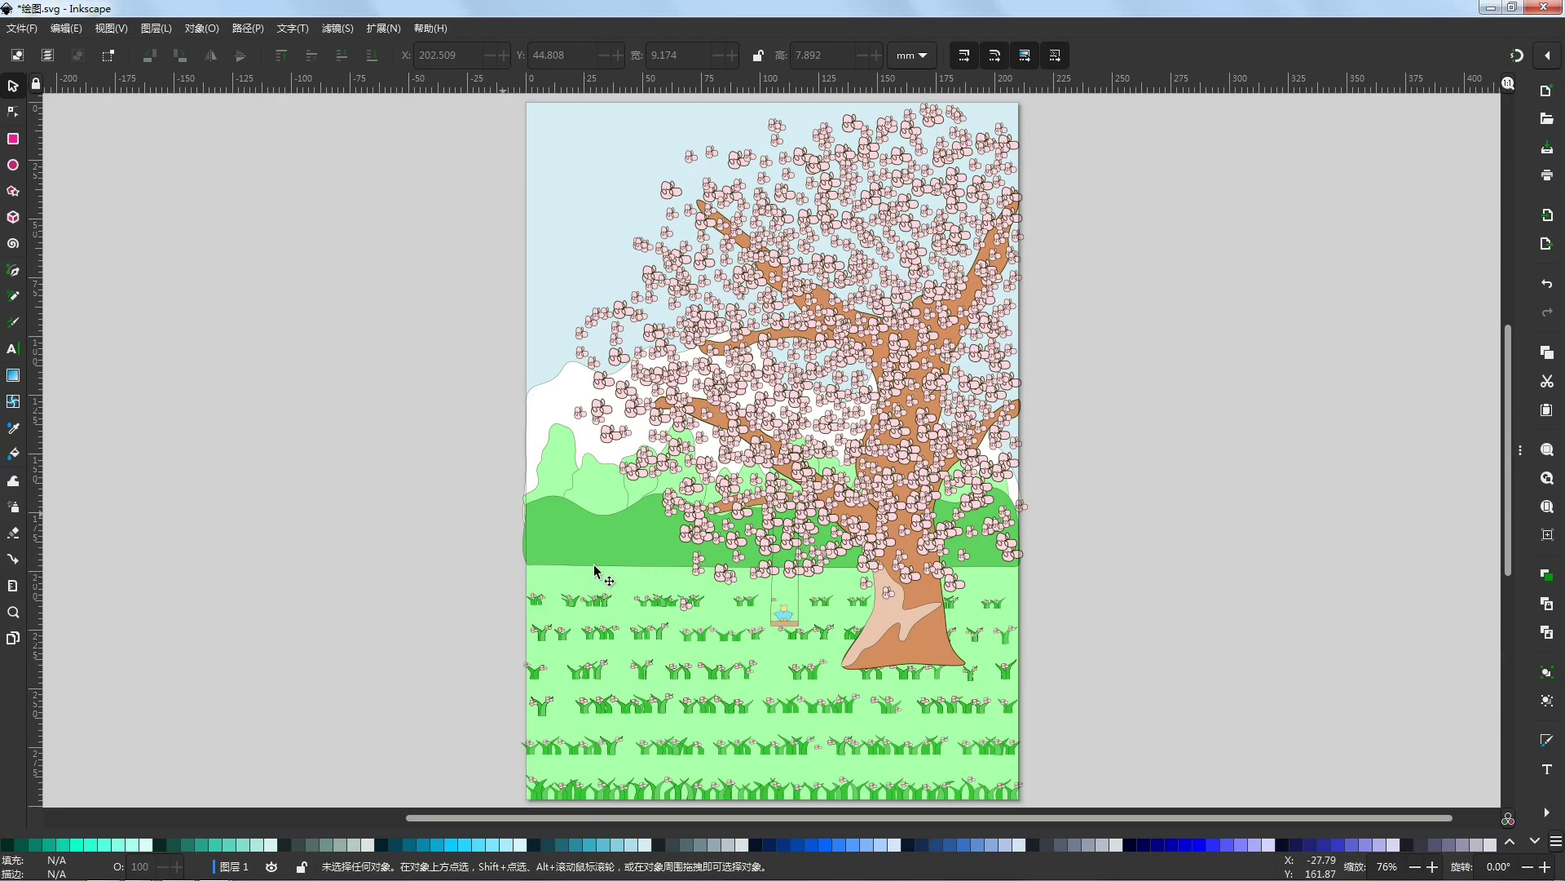
Step: Pull the blossom overhanging the page's right edge beside the hills back towards the page
left_click_drag(1025, 507, 1016, 505)
left_click(1078, 514)
left_click(1013, 510)
left_click(1146, 493)
Step: Narrow the two large blossoms at the tip of the upper right branch to fit inside the page edge
left_click(1006, 225)
left_click(1024, 224)
left_click(1012, 217)
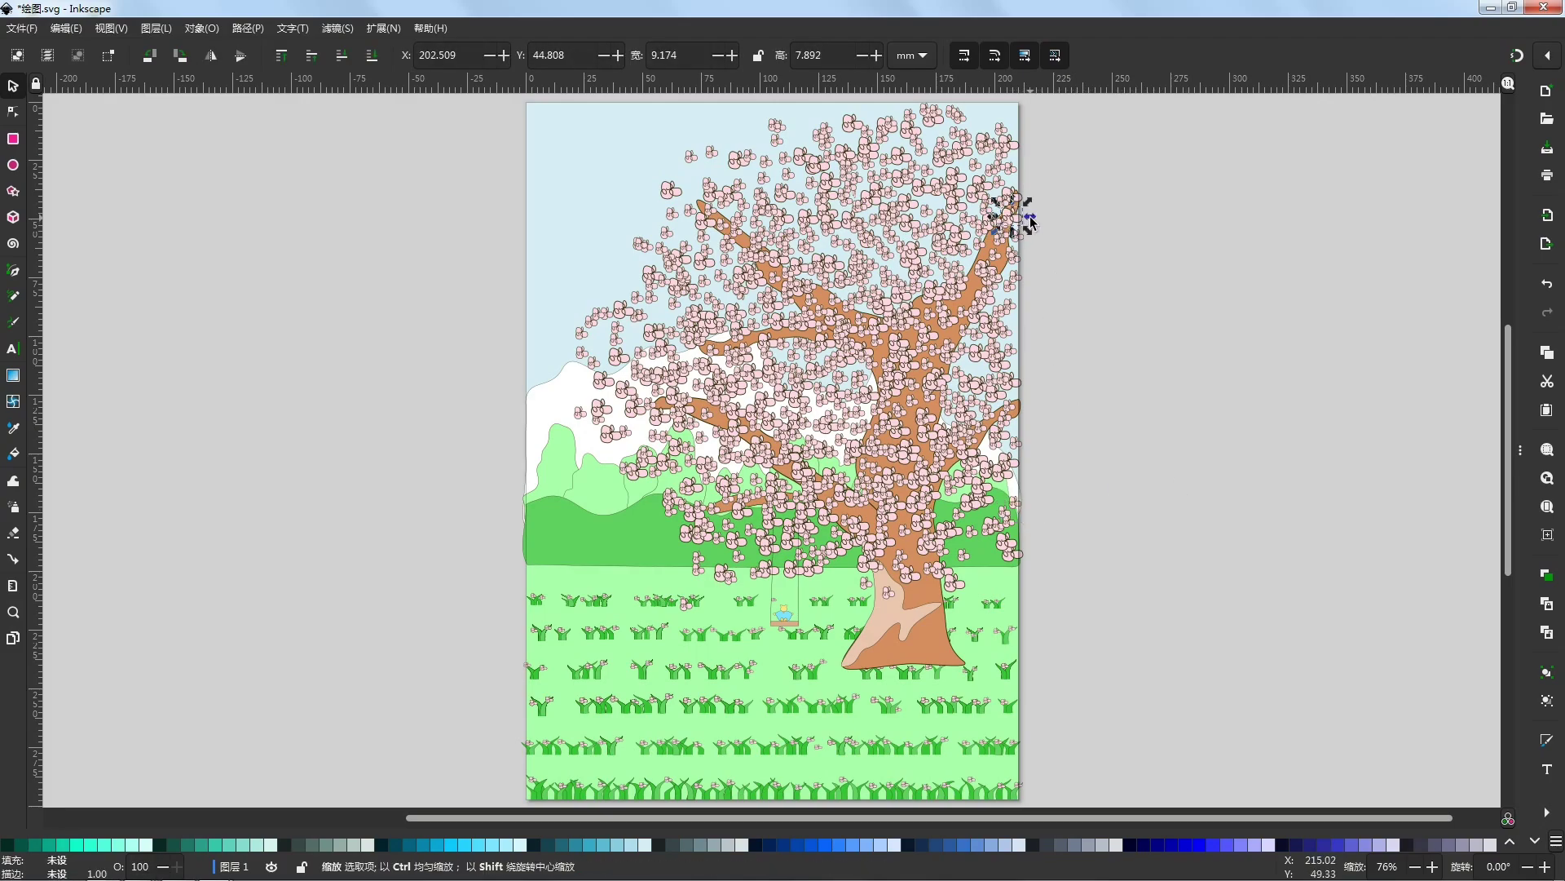
left_click_drag(1030, 217, 1026, 217)
left_click(1097, 324)
left_click(1020, 197)
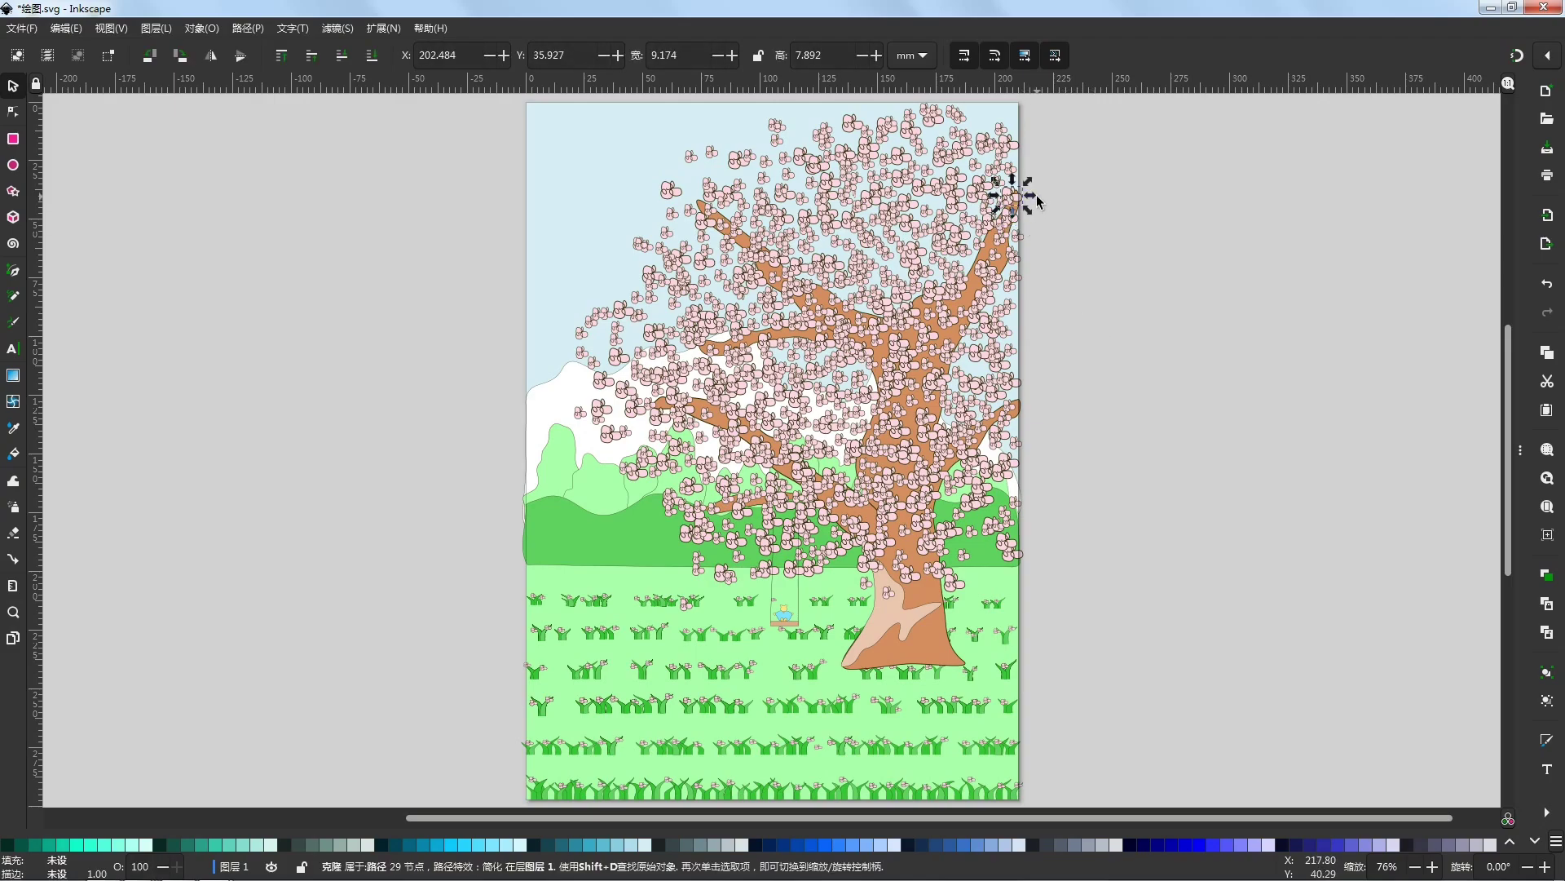
left_click(1030, 193)
left_click(1020, 198)
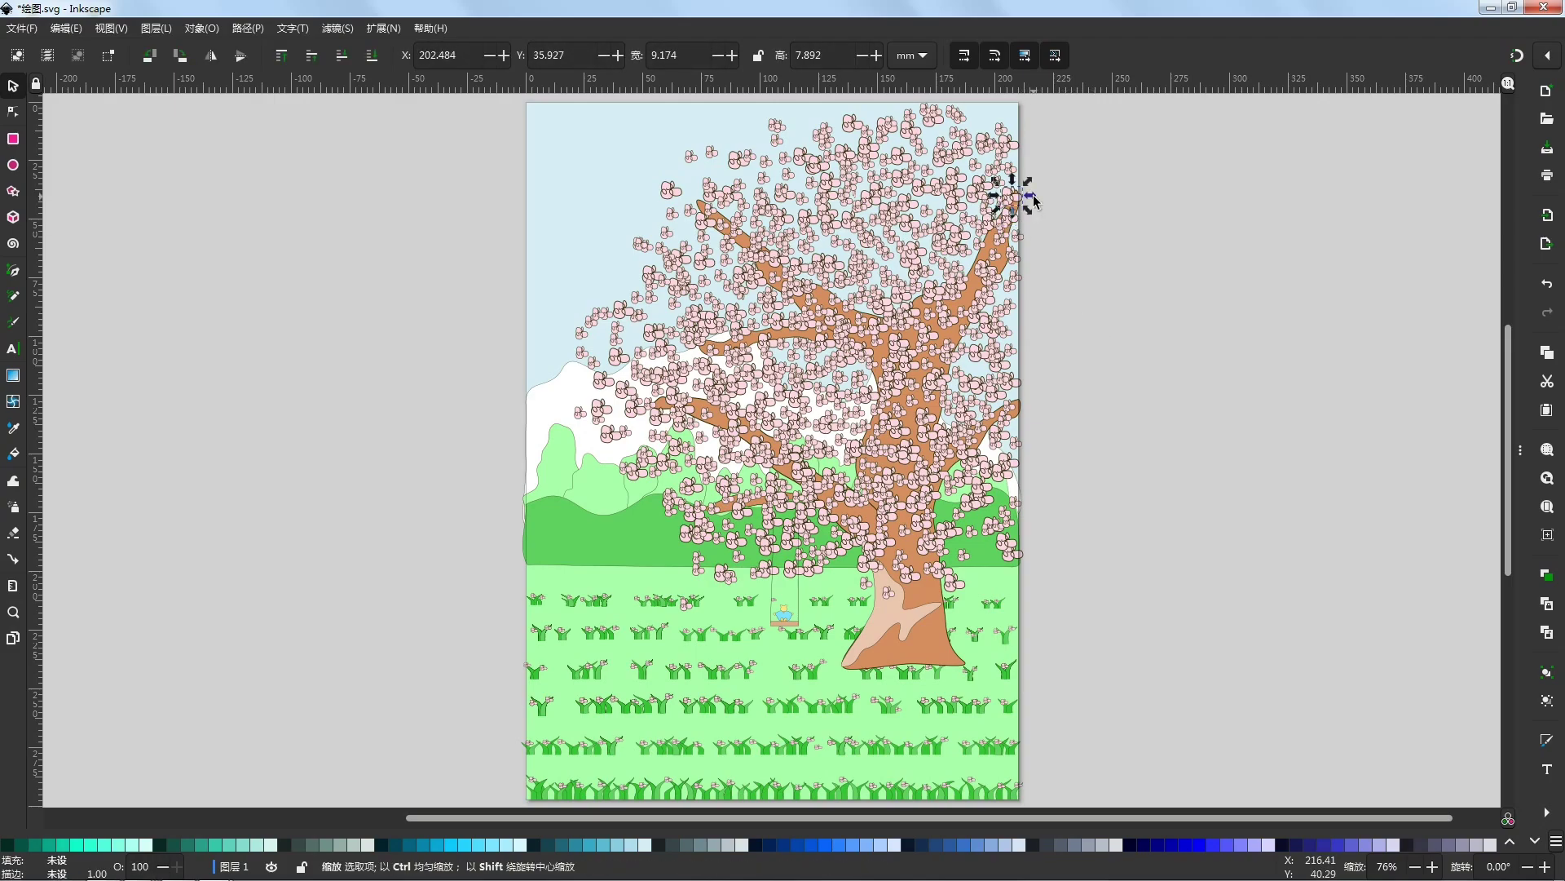
left_click(1028, 199)
Step: Narrow the large blossom above the lower right branch, and the small one beside the upper right branch to about 3.9 mm wide
left_click(1019, 376)
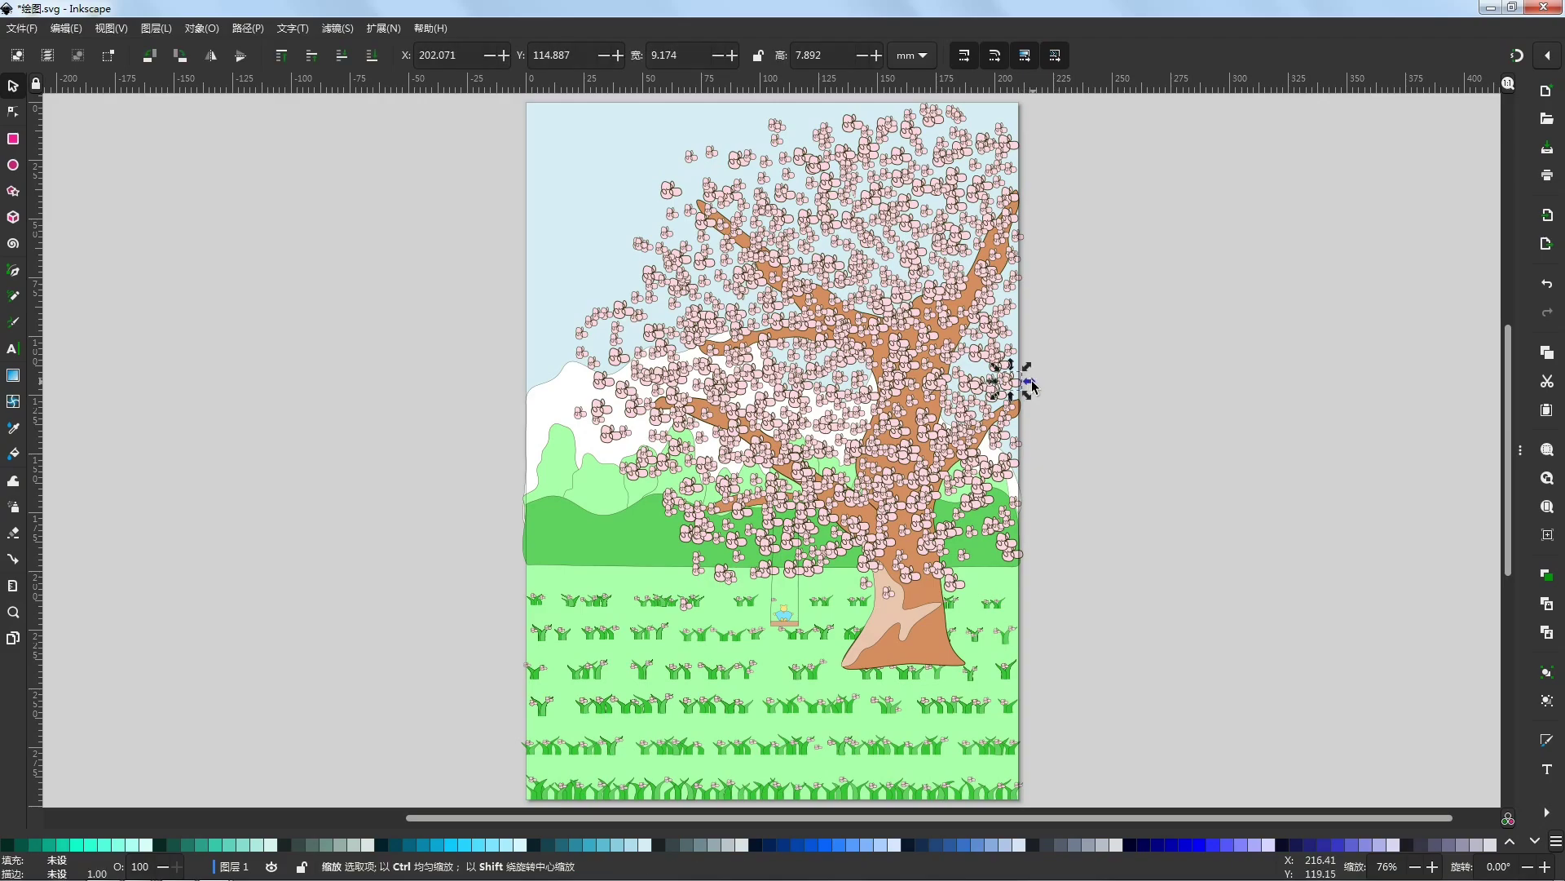
left_click_drag(1026, 379, 1031, 378)
left_click(1034, 374)
left_click(1019, 280)
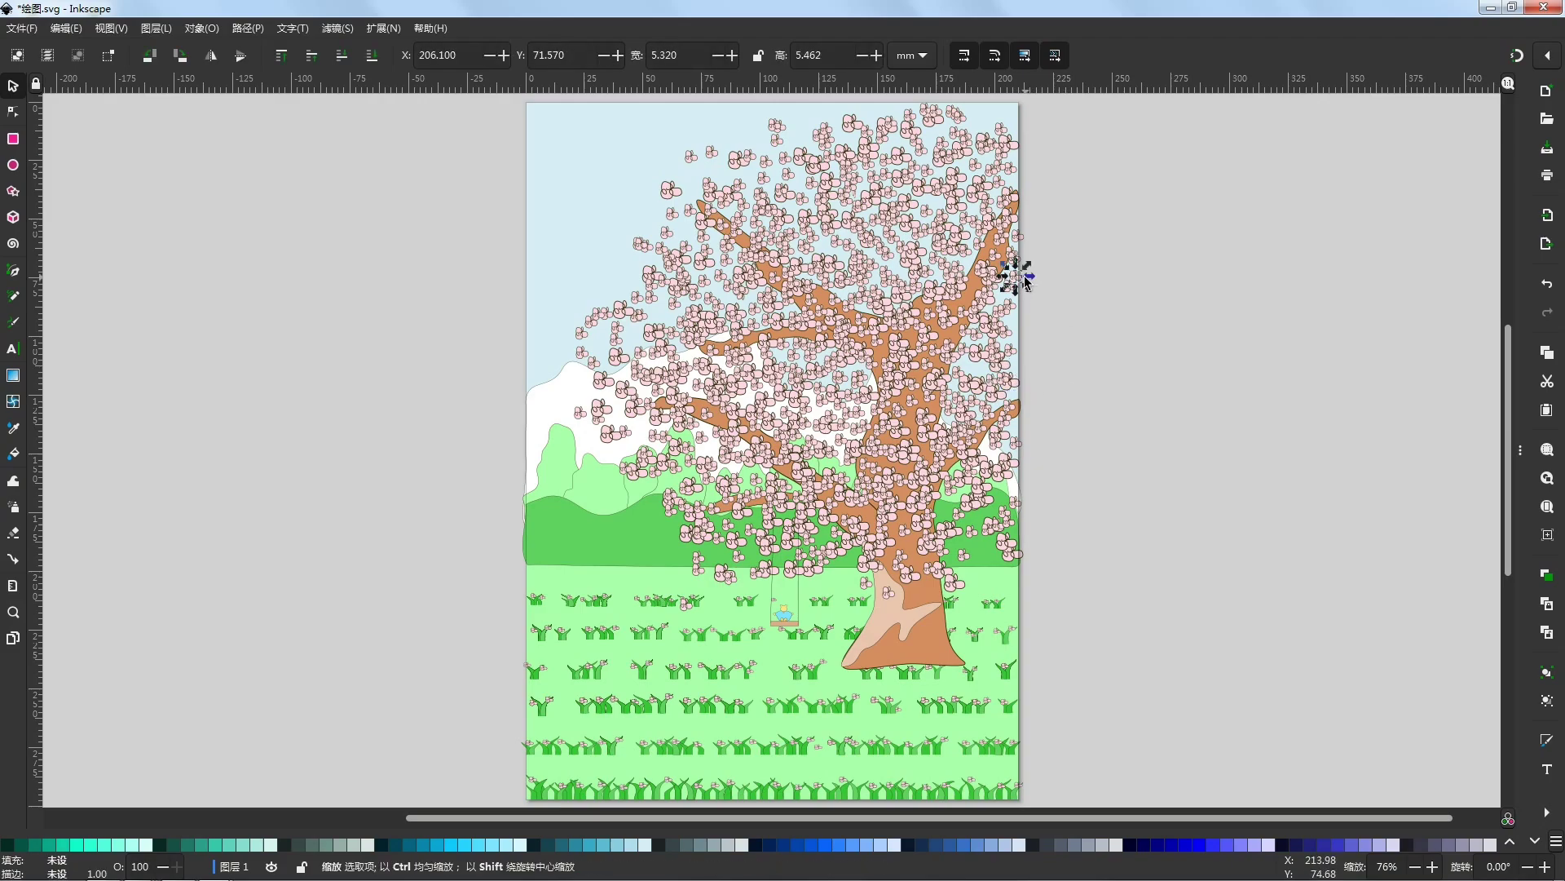
left_click(1041, 254)
left_click(1018, 278)
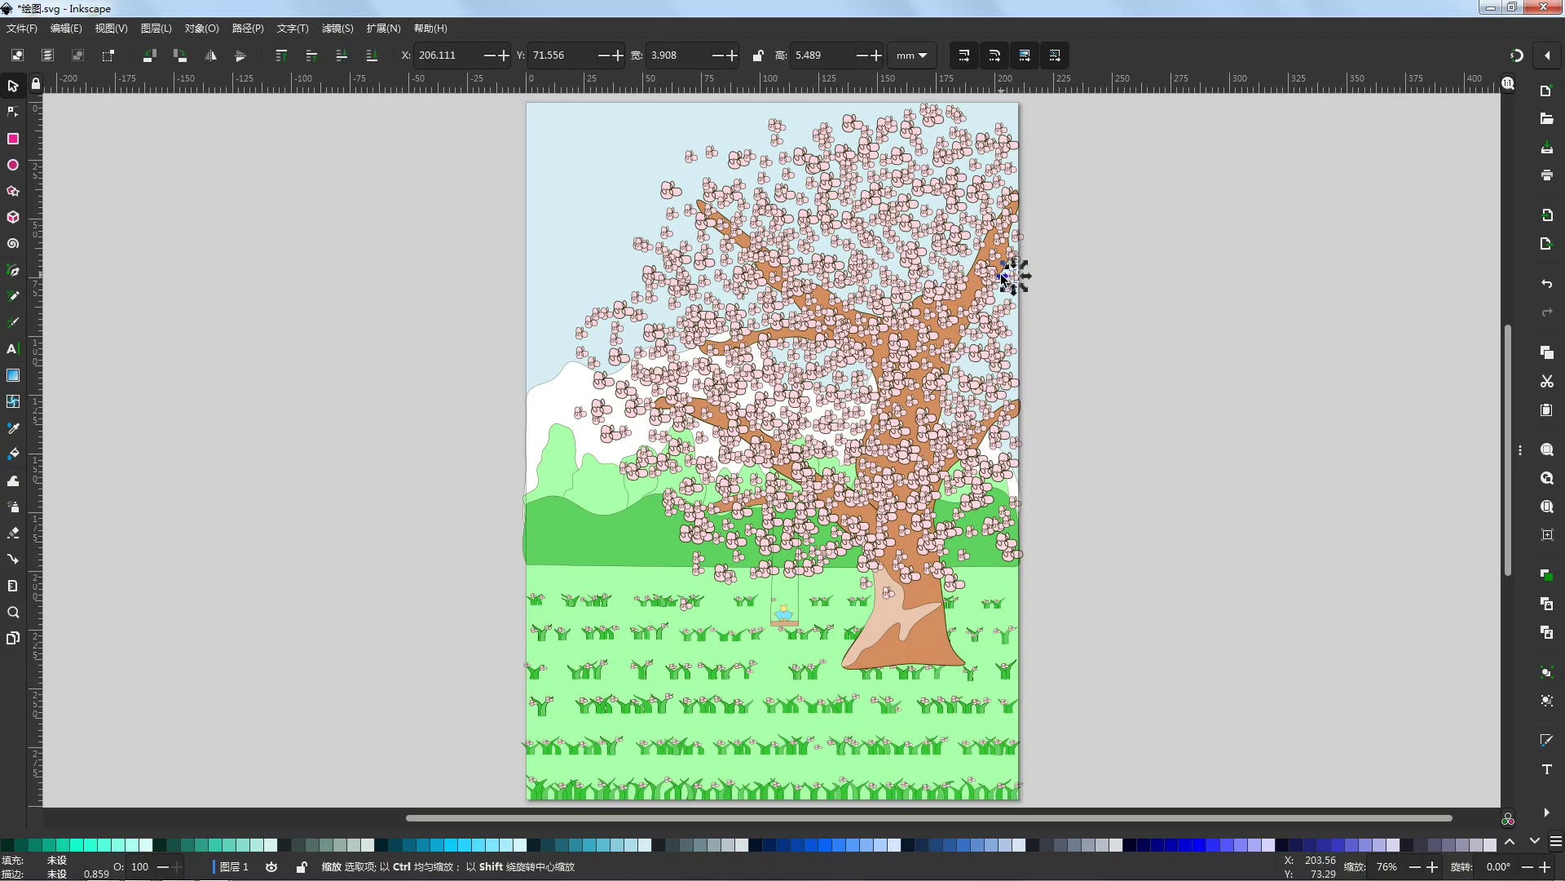
Step: Shrink the small overhanging blossom near the tip of the upper right branch to about 3.1 by 3.6 mm
scroll(1019, 220, "up", 4)
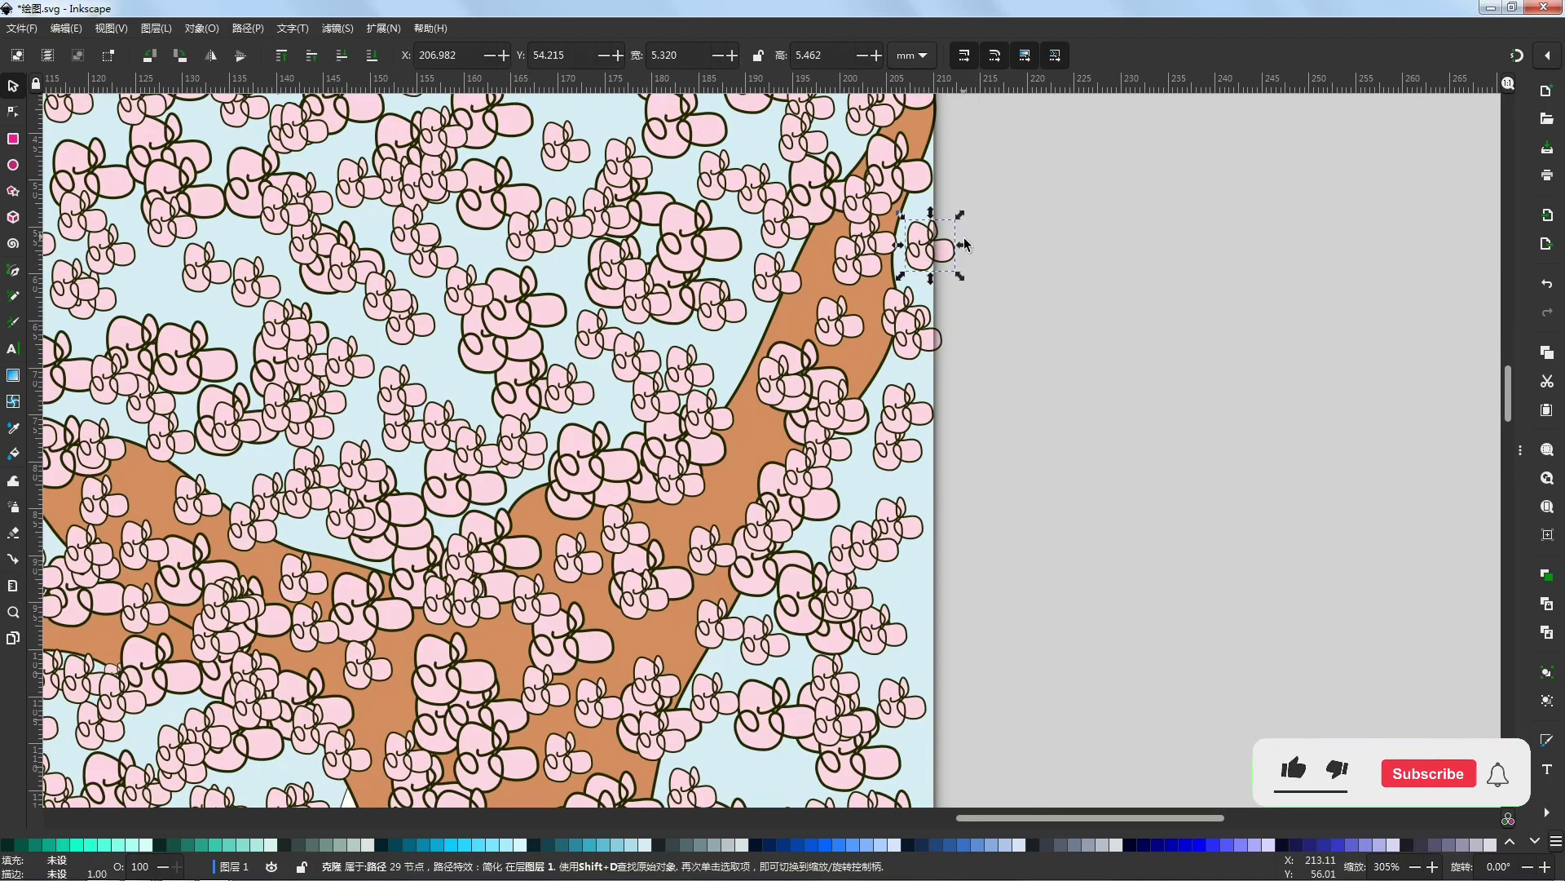
left_click_drag(964, 243, 941, 234)
left_click(954, 286)
Step: Move the small blossom below the tip of the lower right branch in from the page's right edge
scroll(976, 282, "down", 4)
scroll(978, 505, "up", 2)
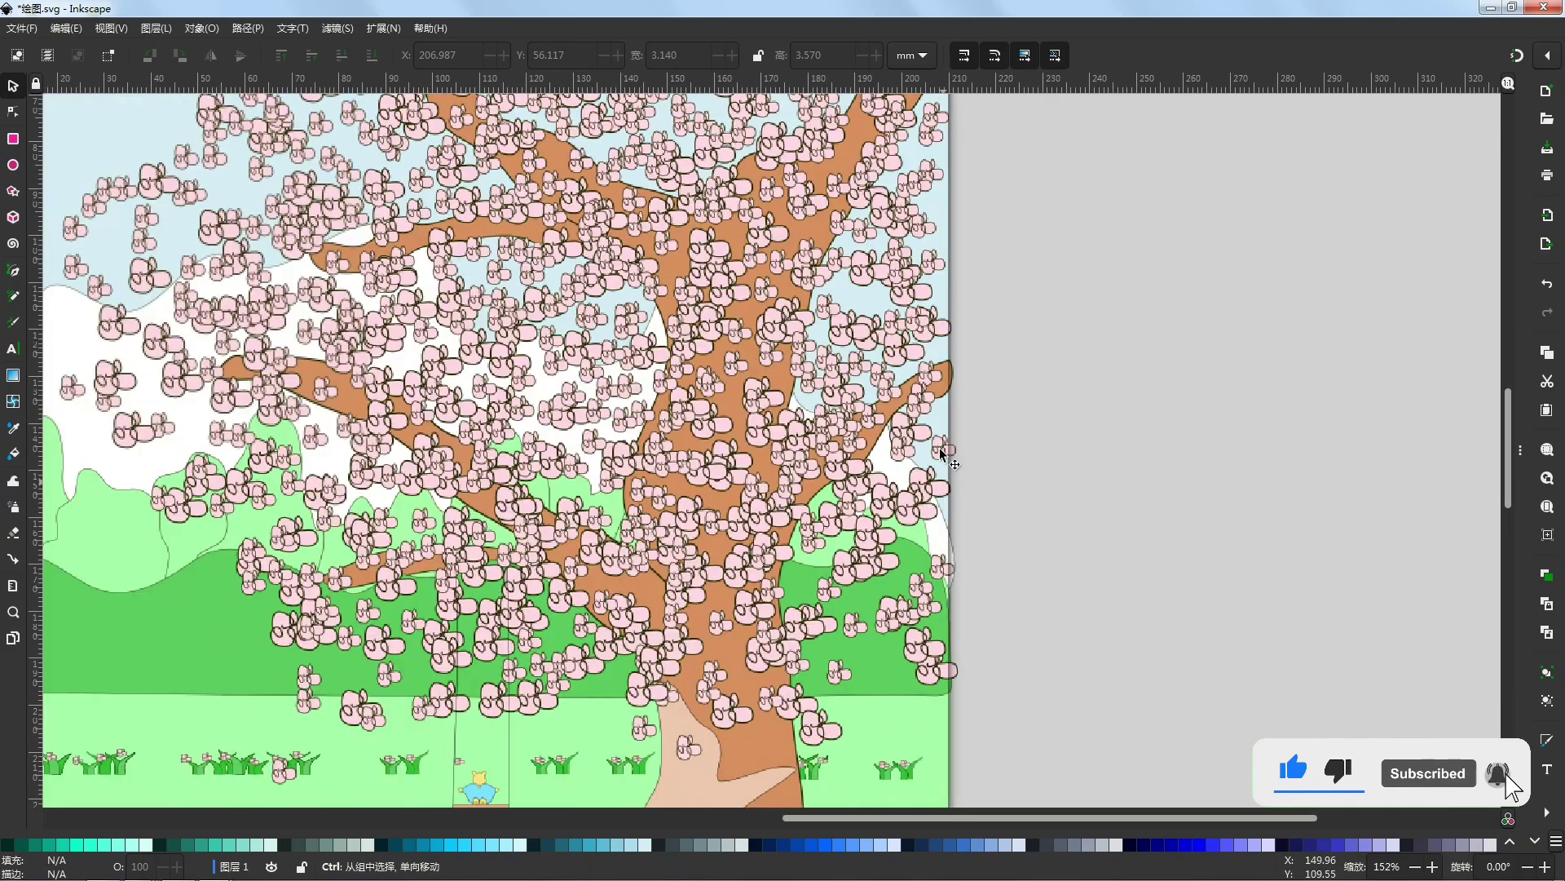
left_click(942, 454)
scroll(951, 389, "down", 2)
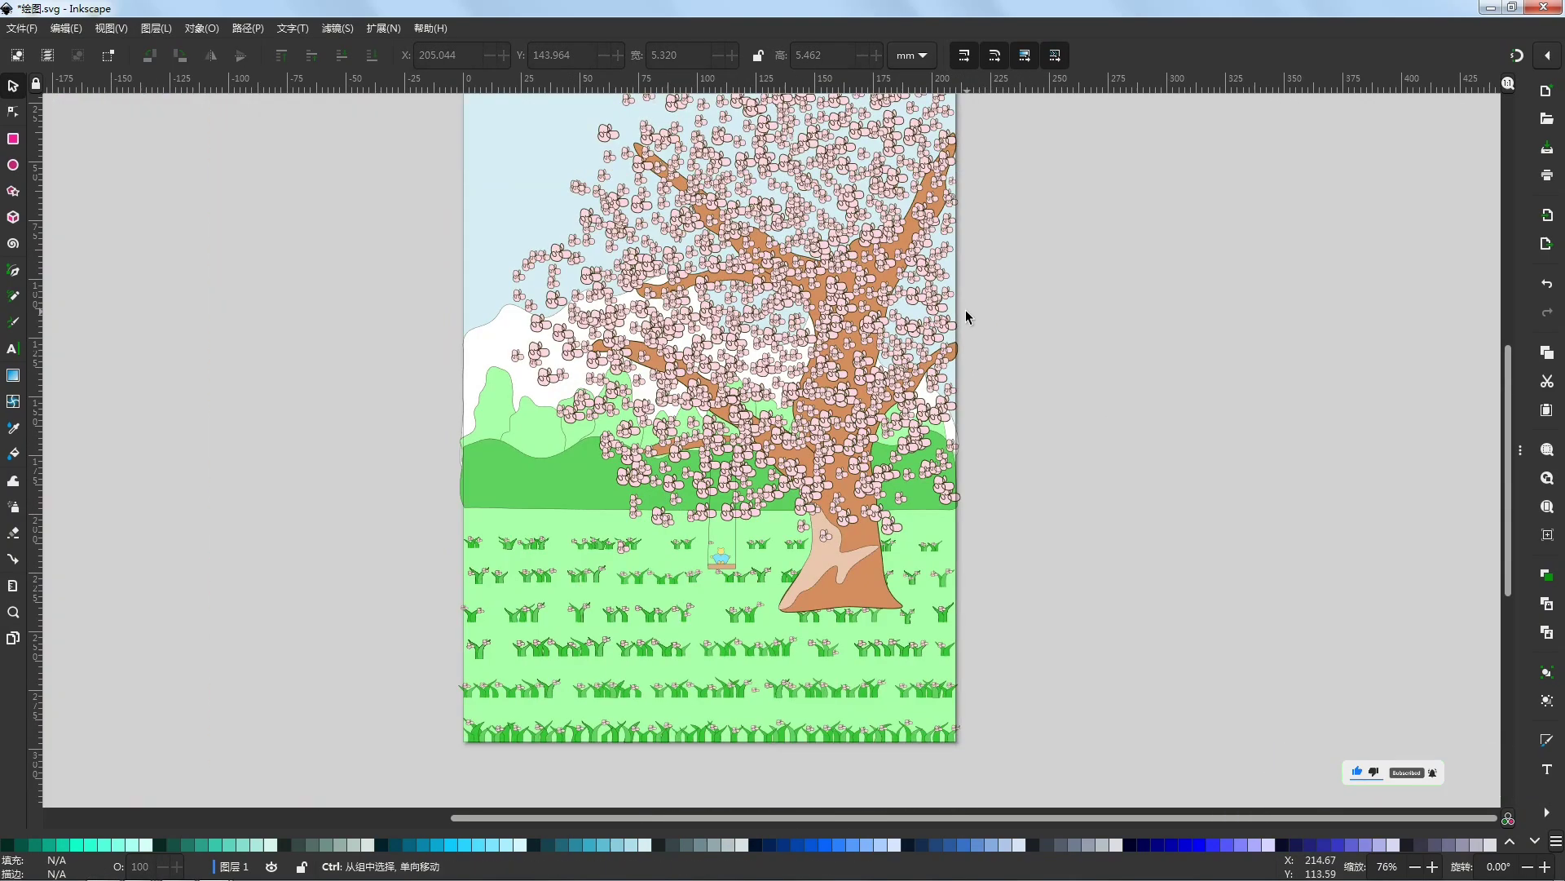
Step: Narrow the brown tree shape to about 137.2 mm wide so its right branches end at the page edge
scroll(939, 536, "up", 4)
left_click(938, 582)
scroll(982, 511, "down", 2)
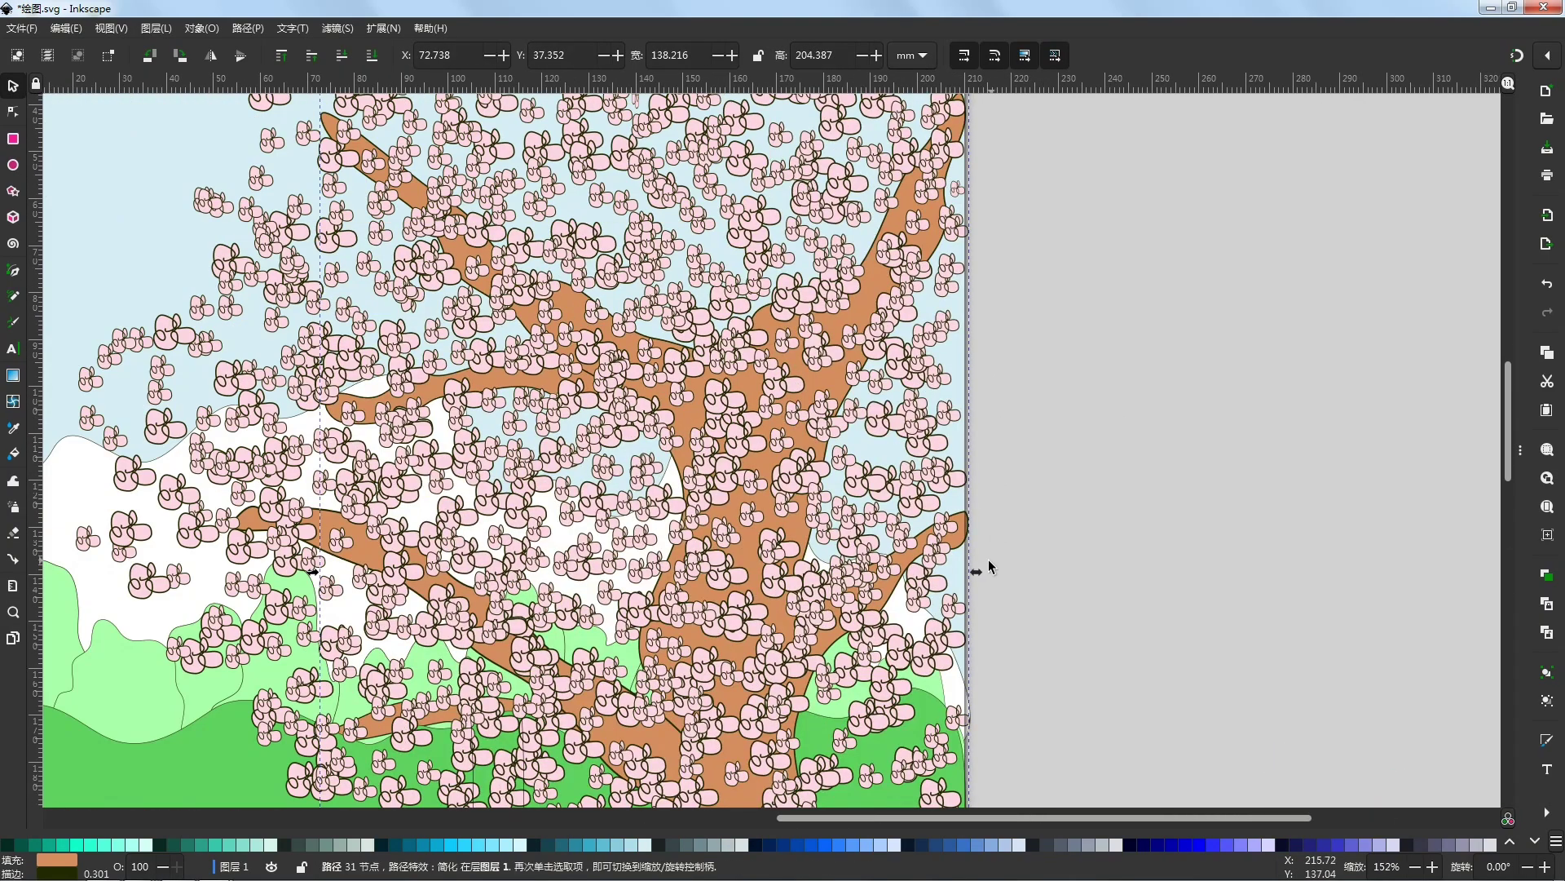
key("Escape")
scroll(975, 568, "down", 2)
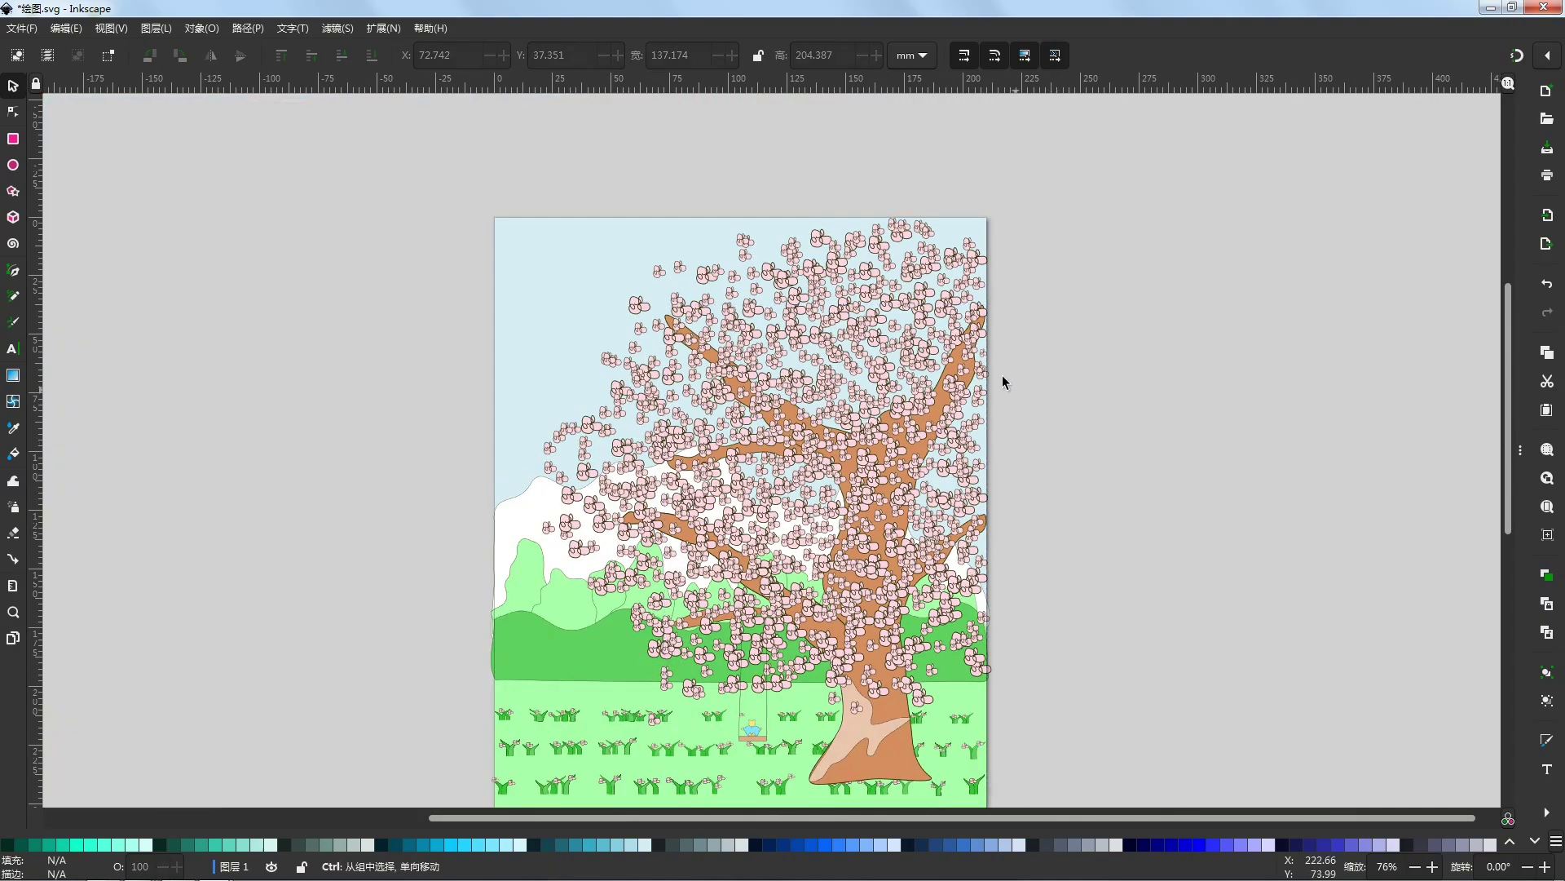
Step: Pull the right side of the white cloud in to the page edge, making it about 211.3 mm wide
scroll(1053, 371, "down", 2)
scroll(1039, 385, "up", 1)
scroll(960, 571, "up", 2)
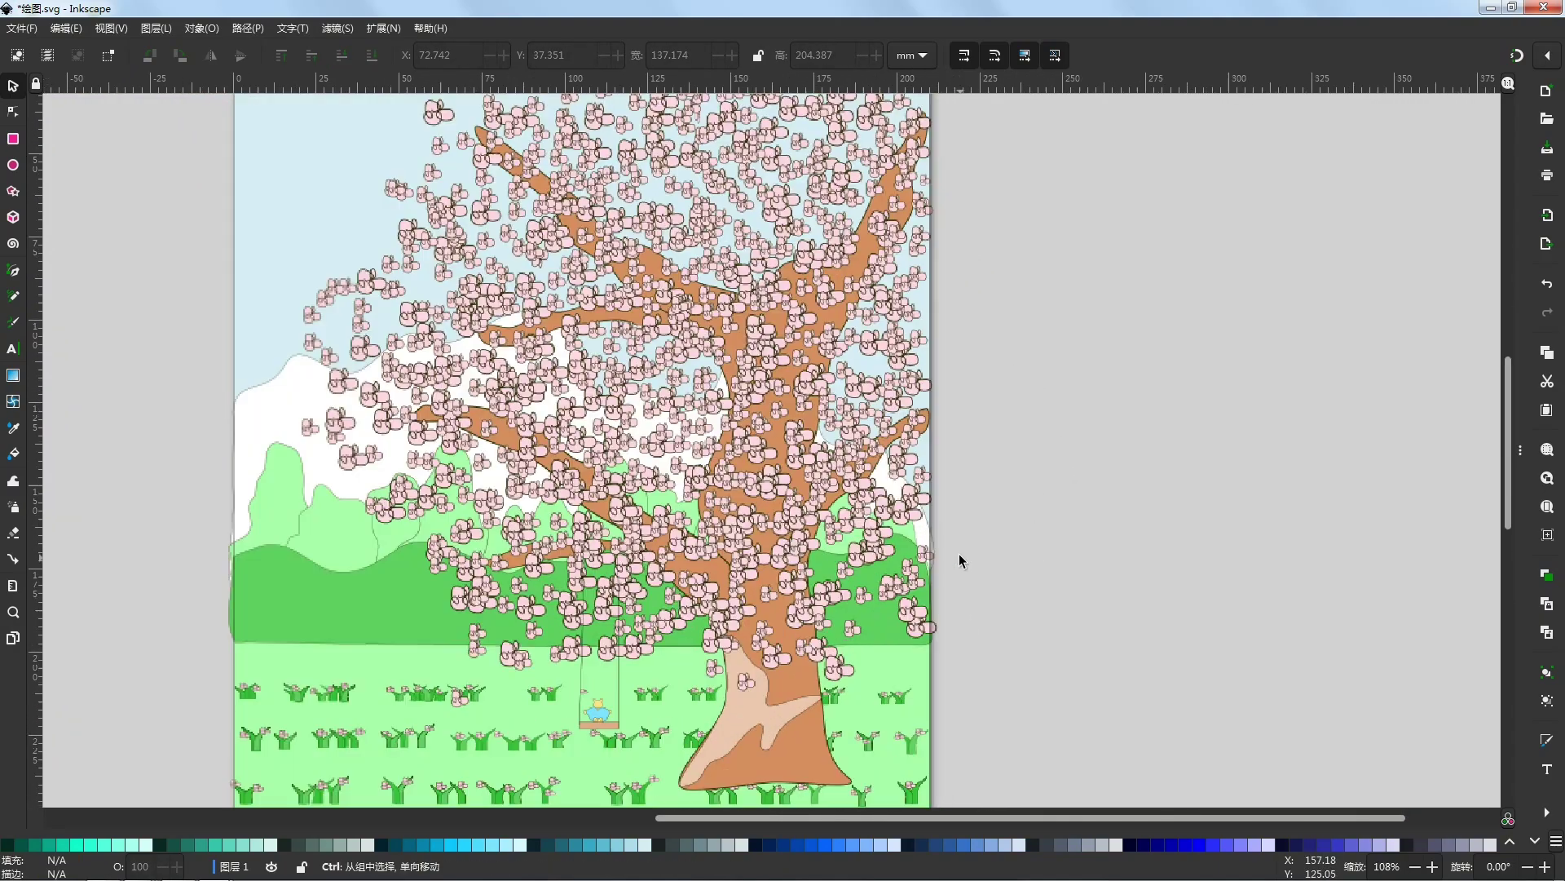
scroll(948, 537, "up", 3)
left_click(883, 538)
left_click_drag(915, 294, 906, 284)
scroll(1035, 395, "down", 5)
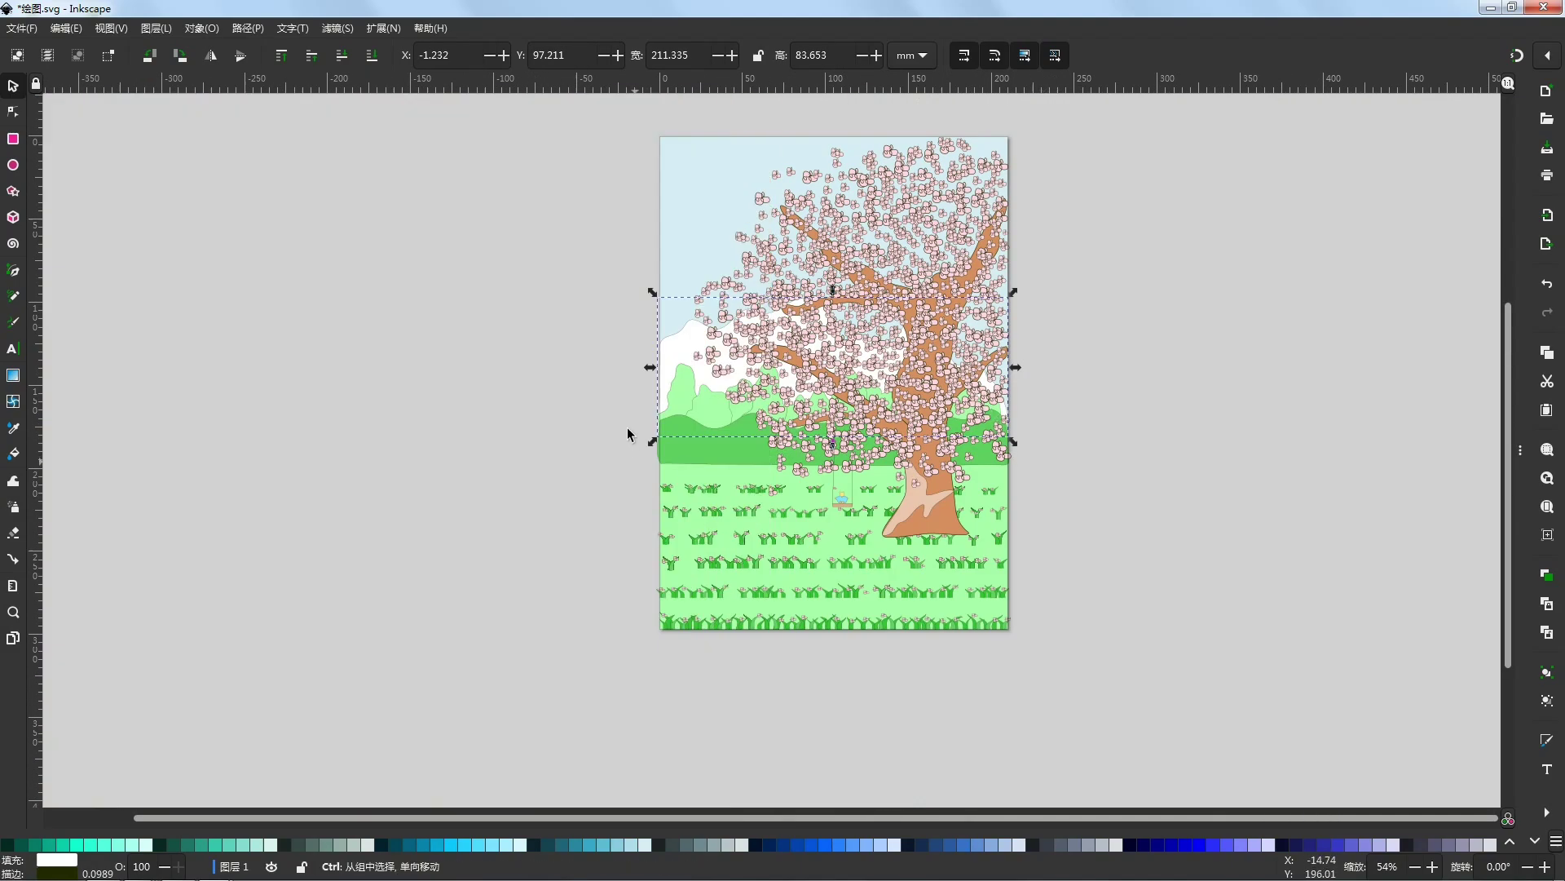
Step: Pull the left sides of the white cloud, dark green hill and leftmost light green bush in to the page edge
scroll(632, 433, "up", 4)
left_click_drag(735, 148, 740, 143)
left_click(748, 383)
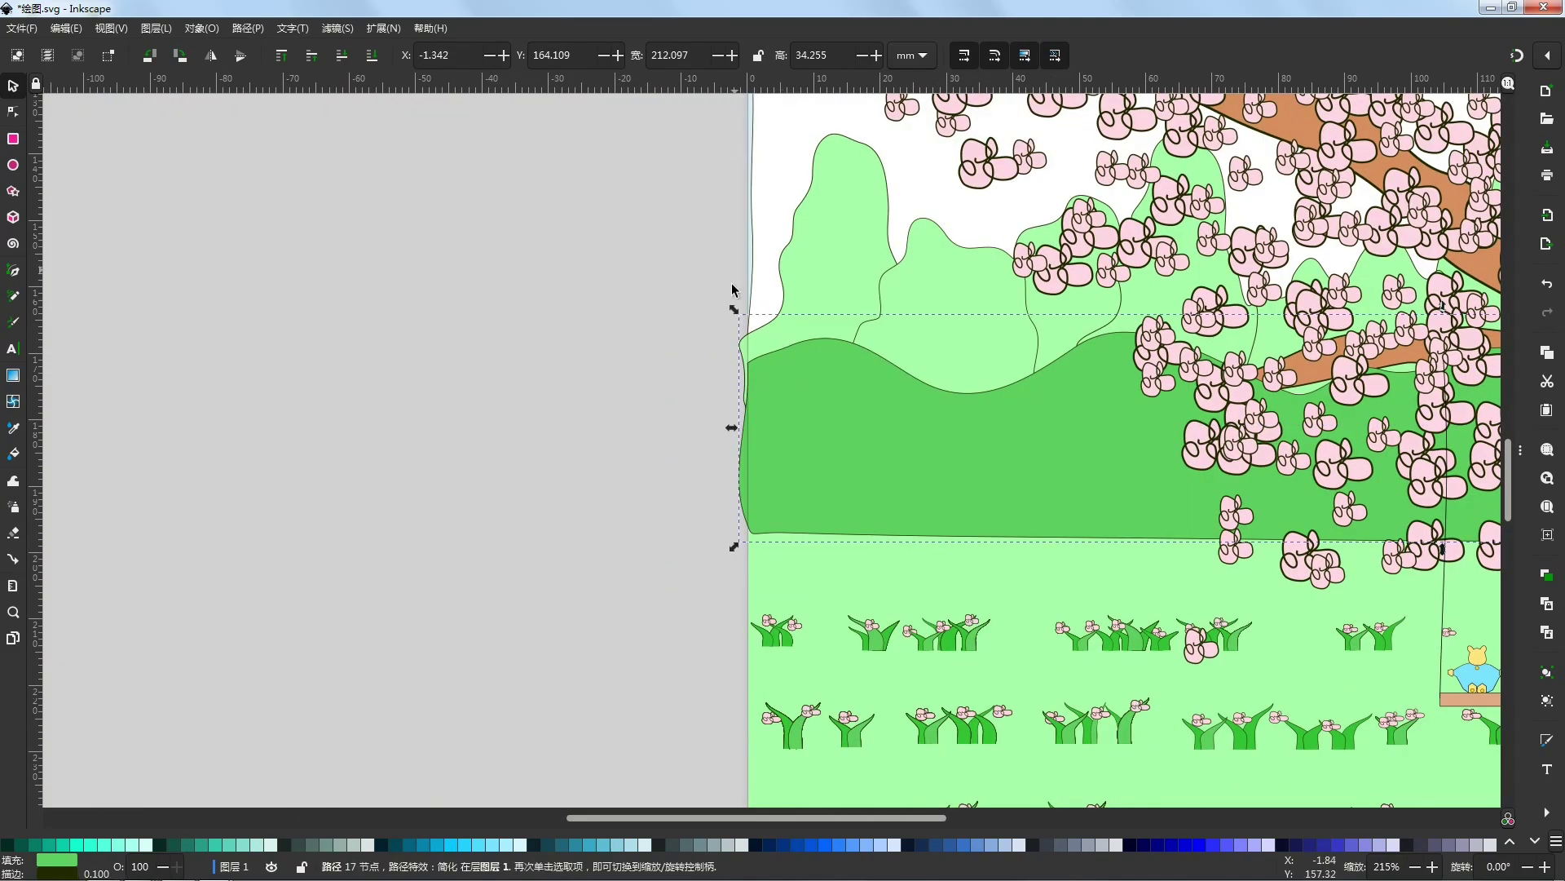
left_click_drag(735, 312, 744, 273)
left_click(747, 342)
left_click(707, 276)
Step: Stretch the dark green hill leftwards past the page edge to about 213 mm wide
scroll(811, 190, "up", 2)
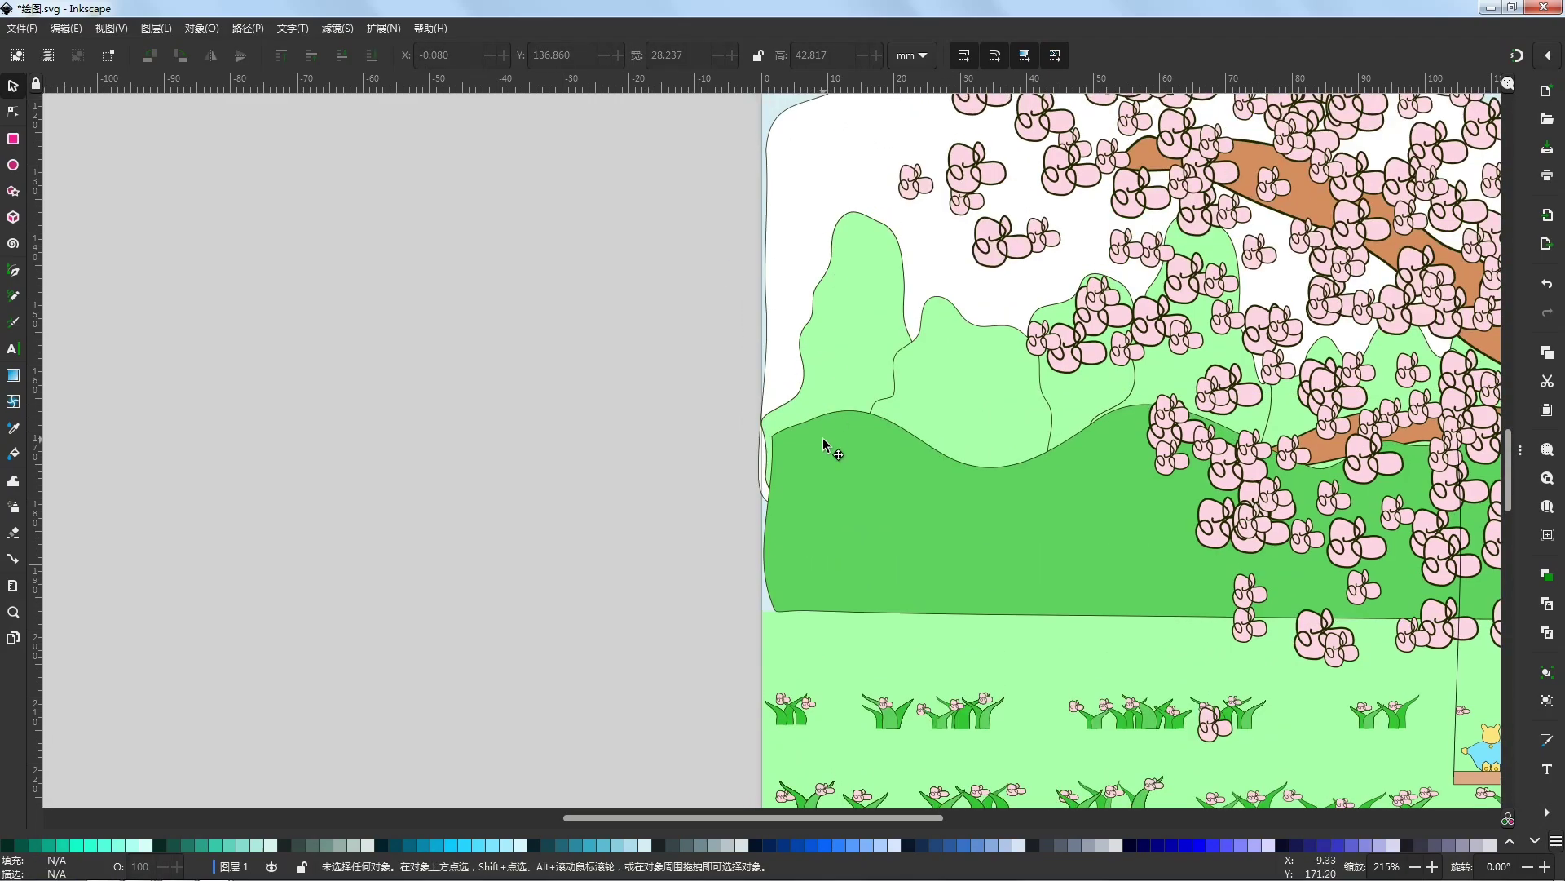
left_click(828, 443)
left_click_drag(761, 499, 745, 501)
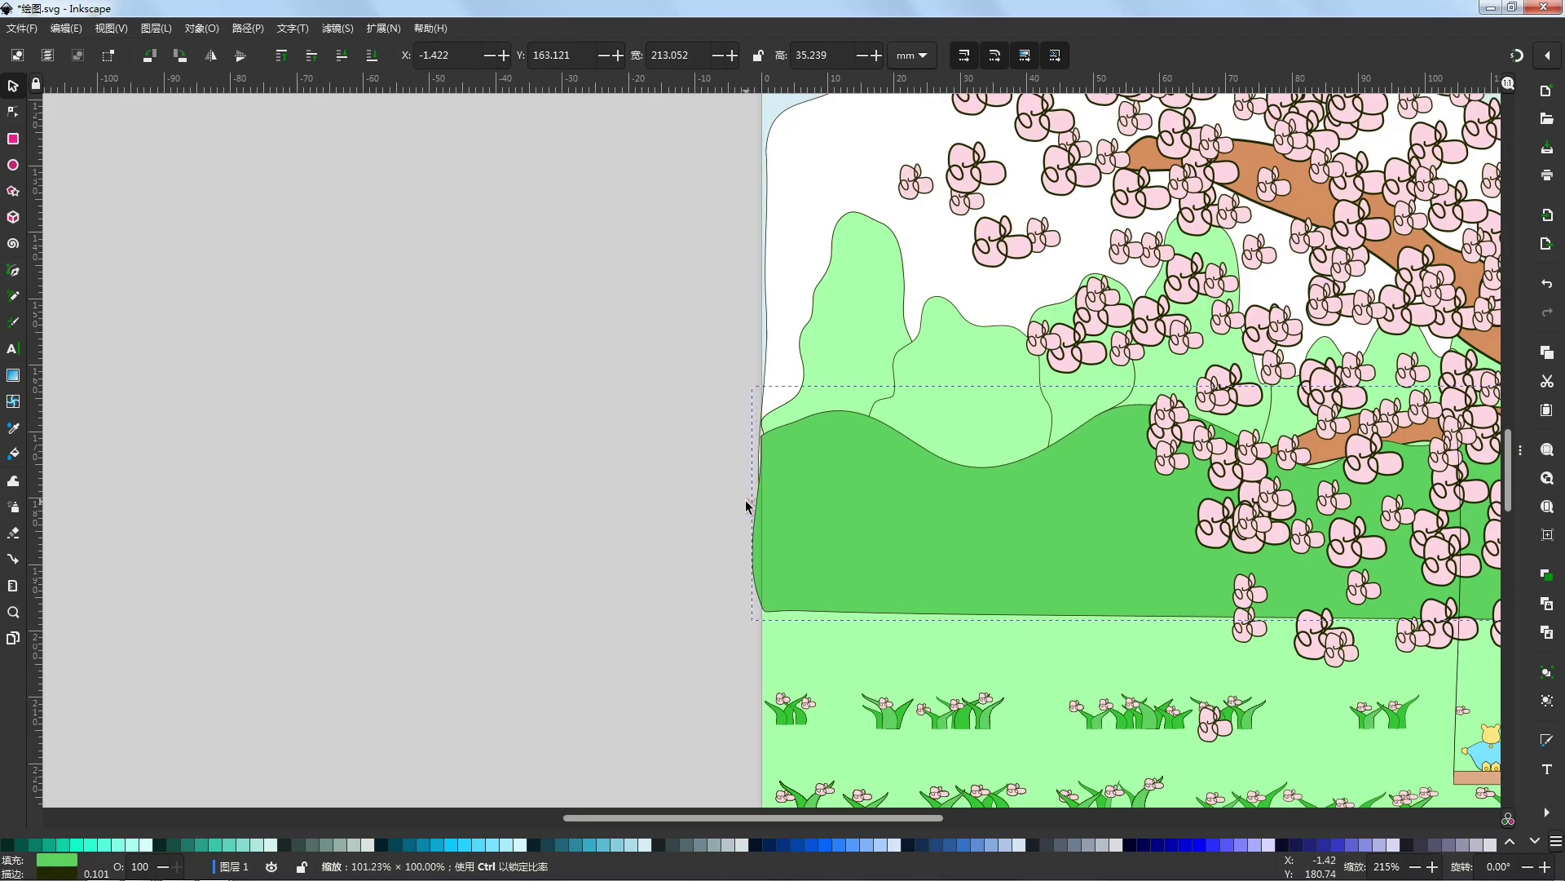
Step: Stretch the white cloud leftwards slightly past the page edge to about 211.5 mm wide
left_click(607, 99)
scroll(628, 203, "right", 3)
left_click(677, 274)
left_click_drag(650, 263, 644, 255)
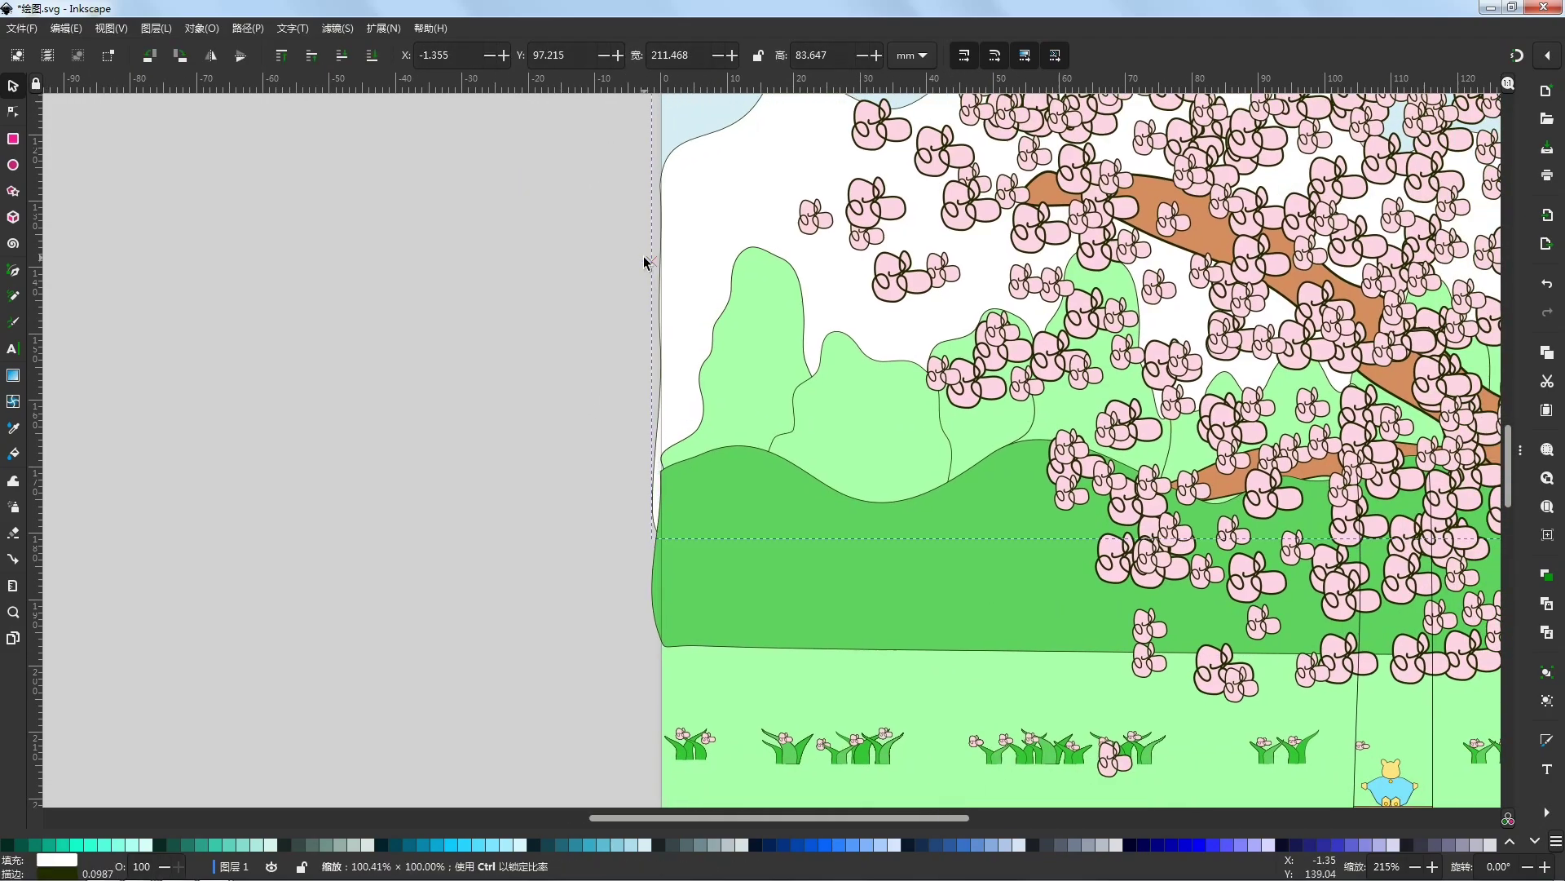
left_click(482, 250)
scroll(461, 328, "down", 4, "ctrl")
left_click_drag(675, 307, 696, 429)
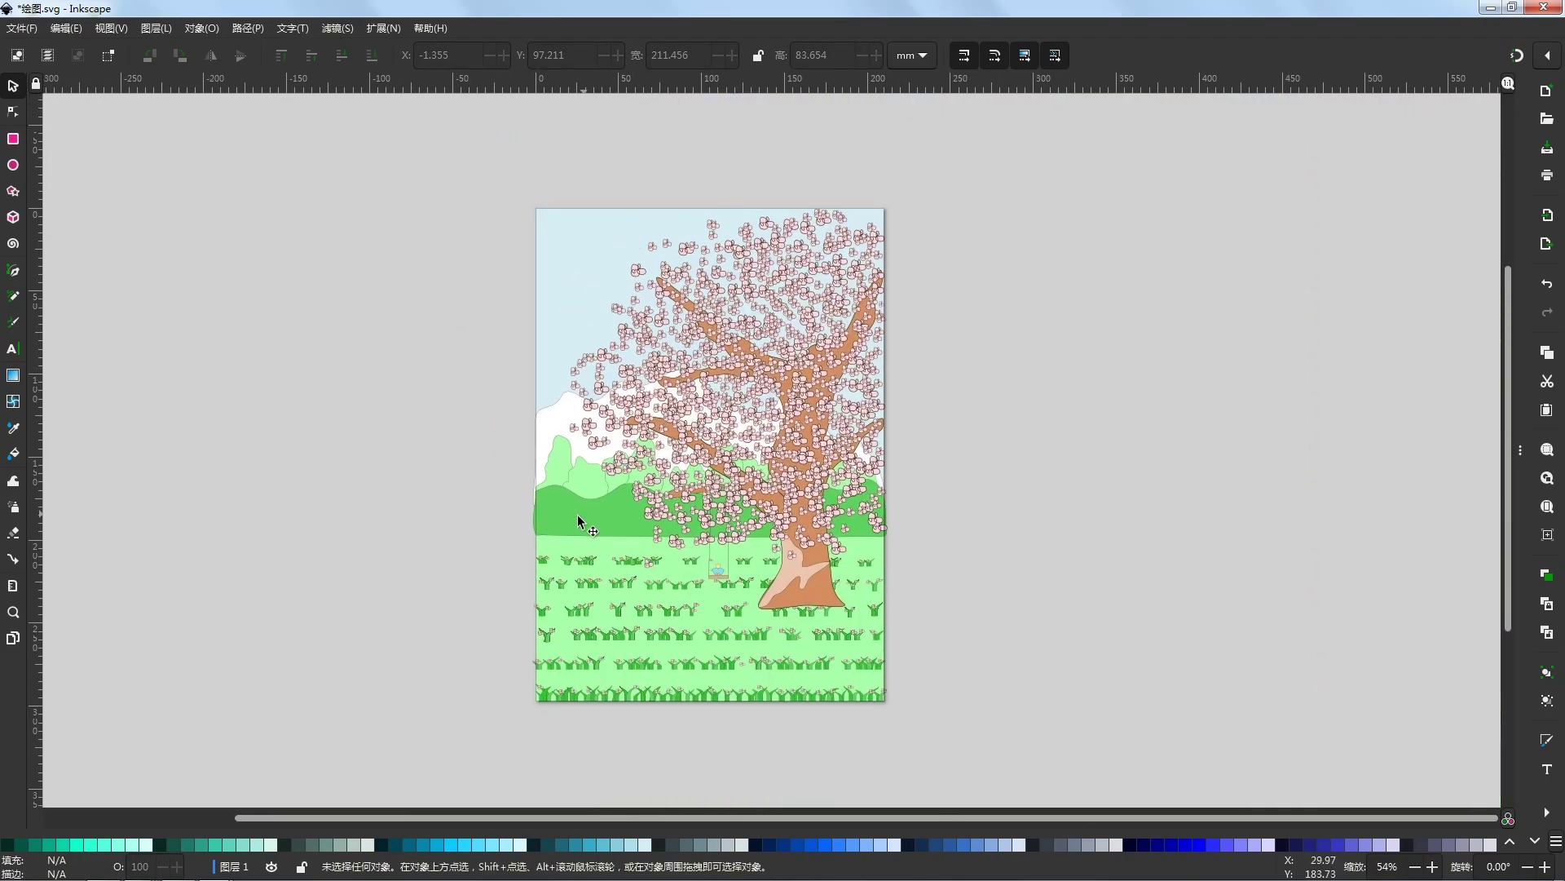
Step: Move the large blossom at the hill's lower right corner and the small one above it in from the page edge
scroll(898, 571, "up", 4, "ctrl")
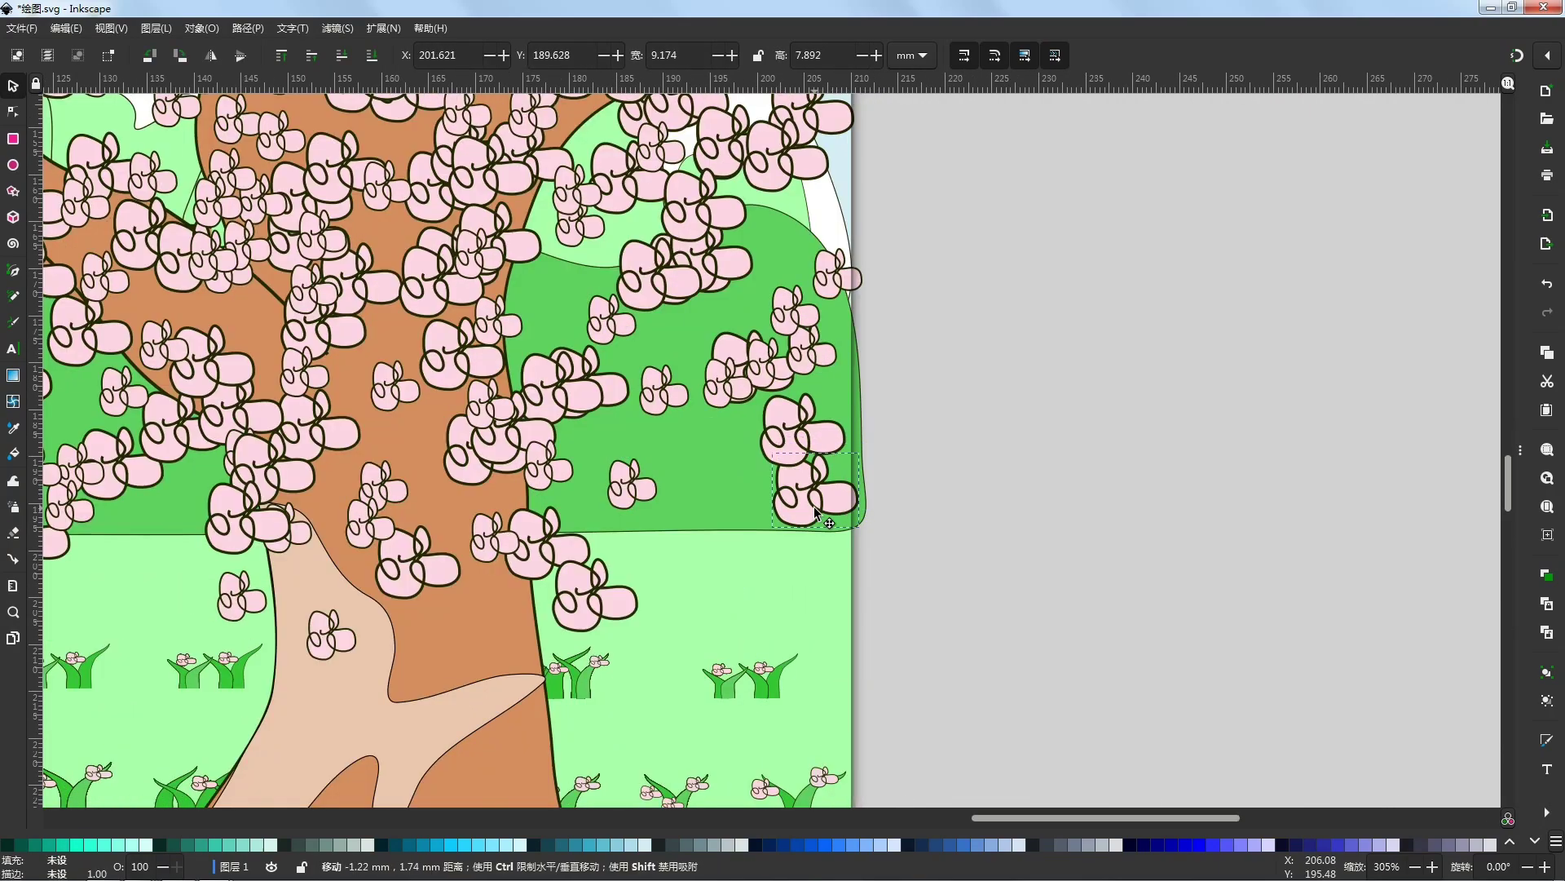
scroll(860, 358, "down", 1, "ctrl")
scroll(867, 336, "up", 1, "ctrl")
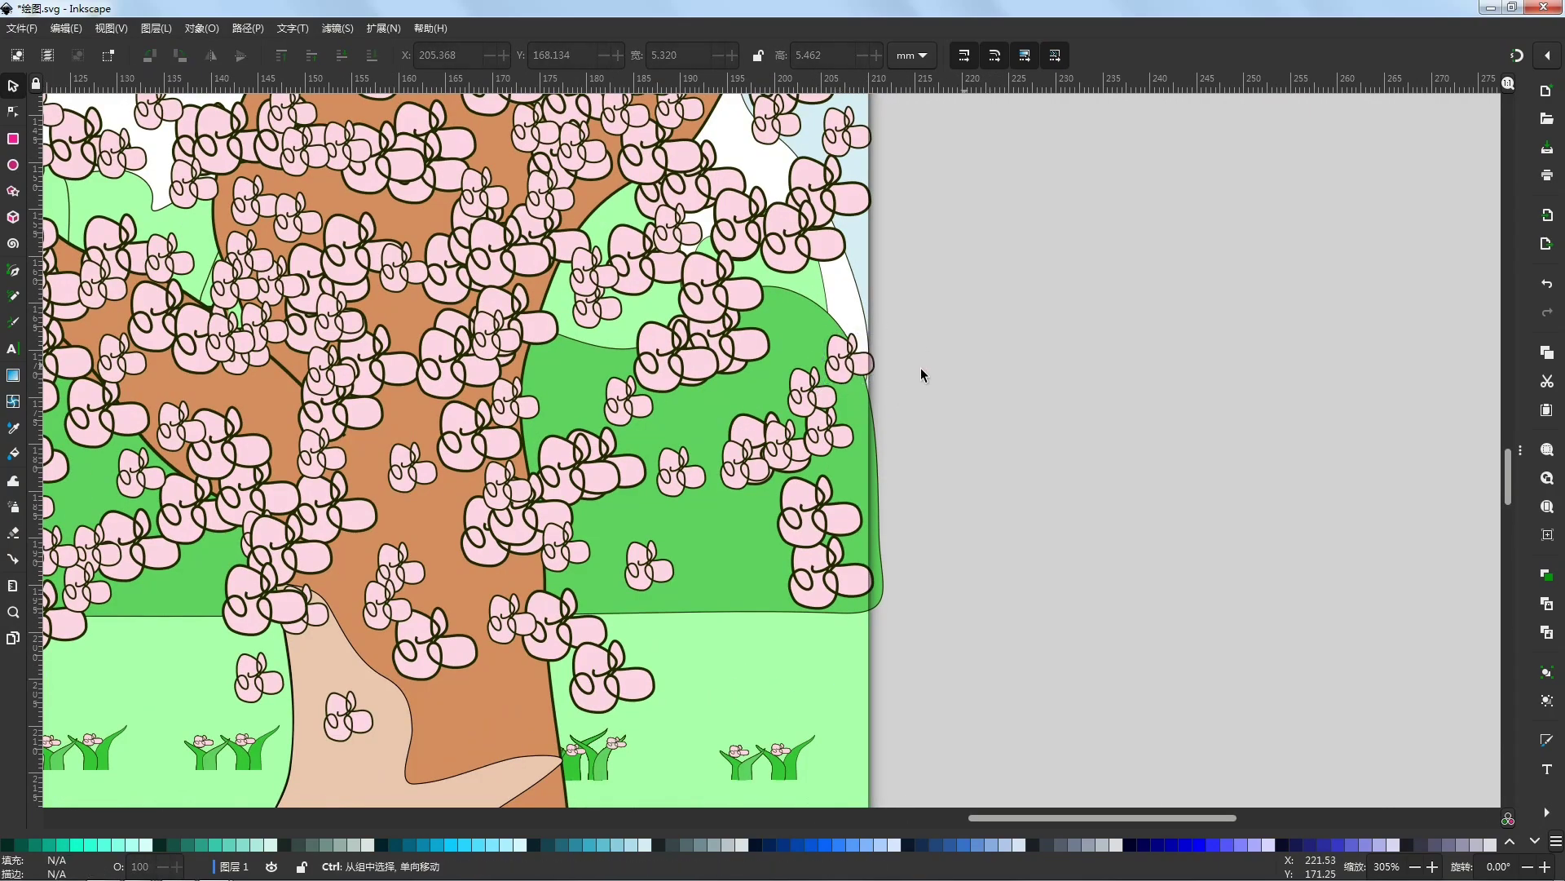
scroll(938, 371, "down", 4, "ctrl")
scroll(719, 400, "up", 3)
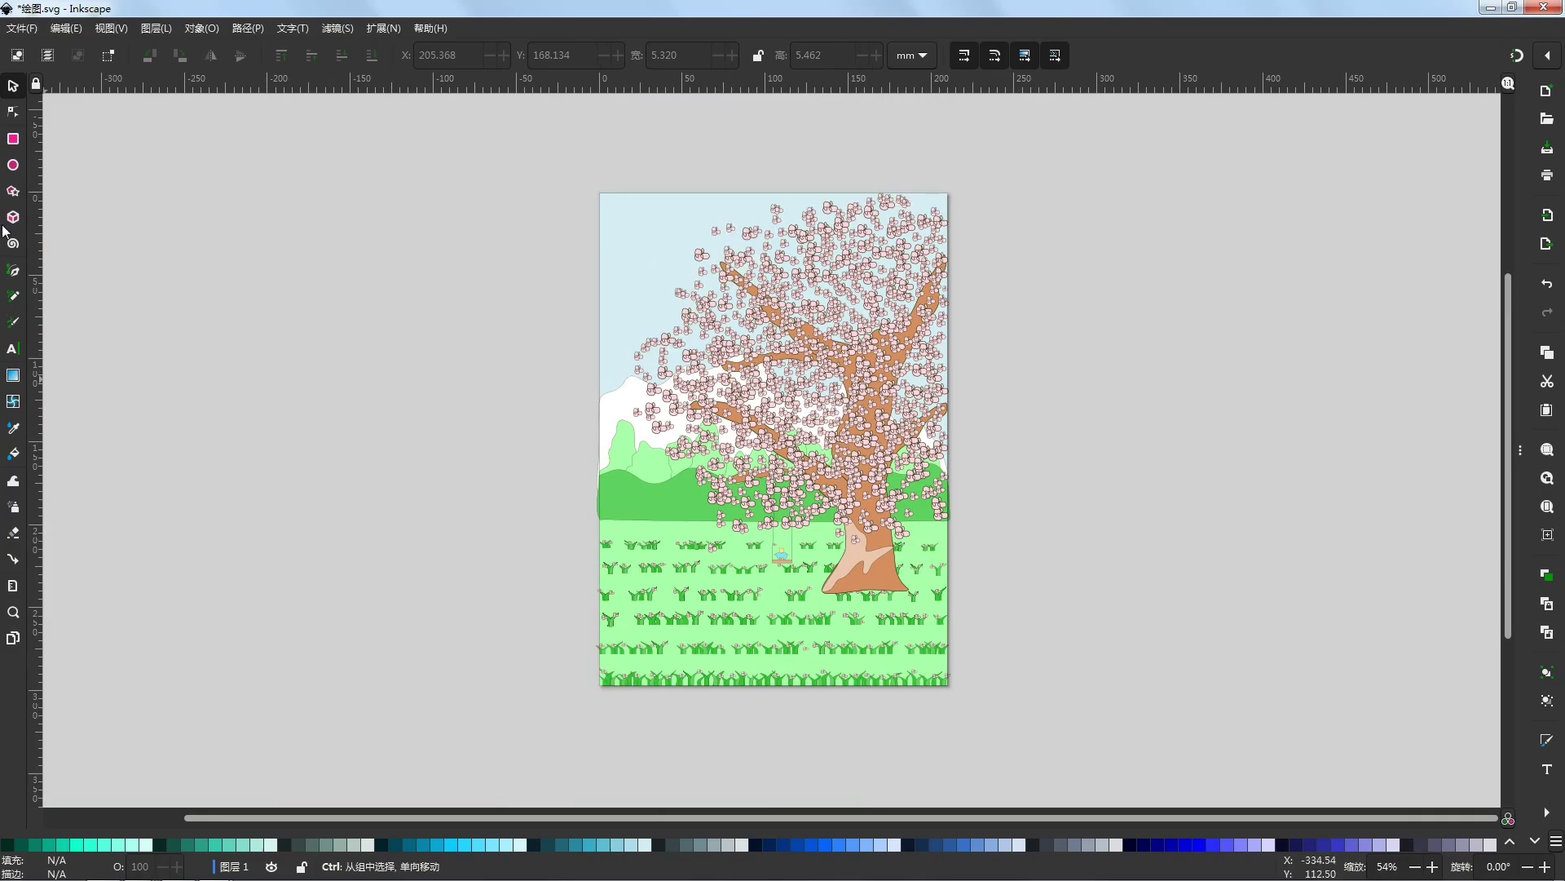
Step: Straighten the dark green hill's left side along the page edge by adjusting the handle of its lower left node
left_click(14, 112)
scroll(592, 509, "up", 7, "ctrl")
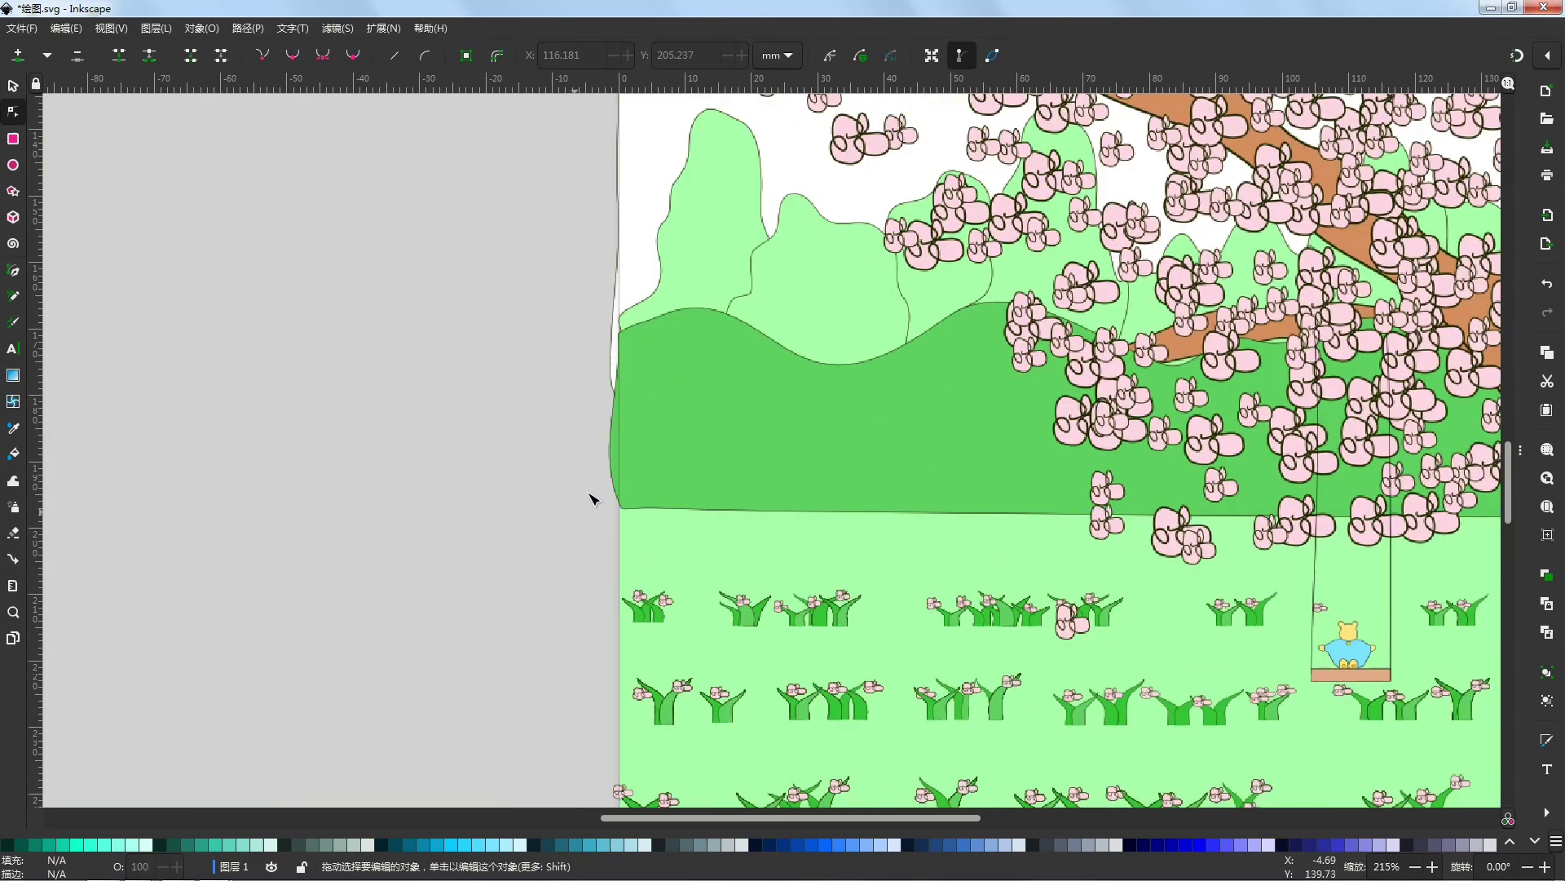
left_click(643, 430)
left_click_drag(795, 489, 807, 409)
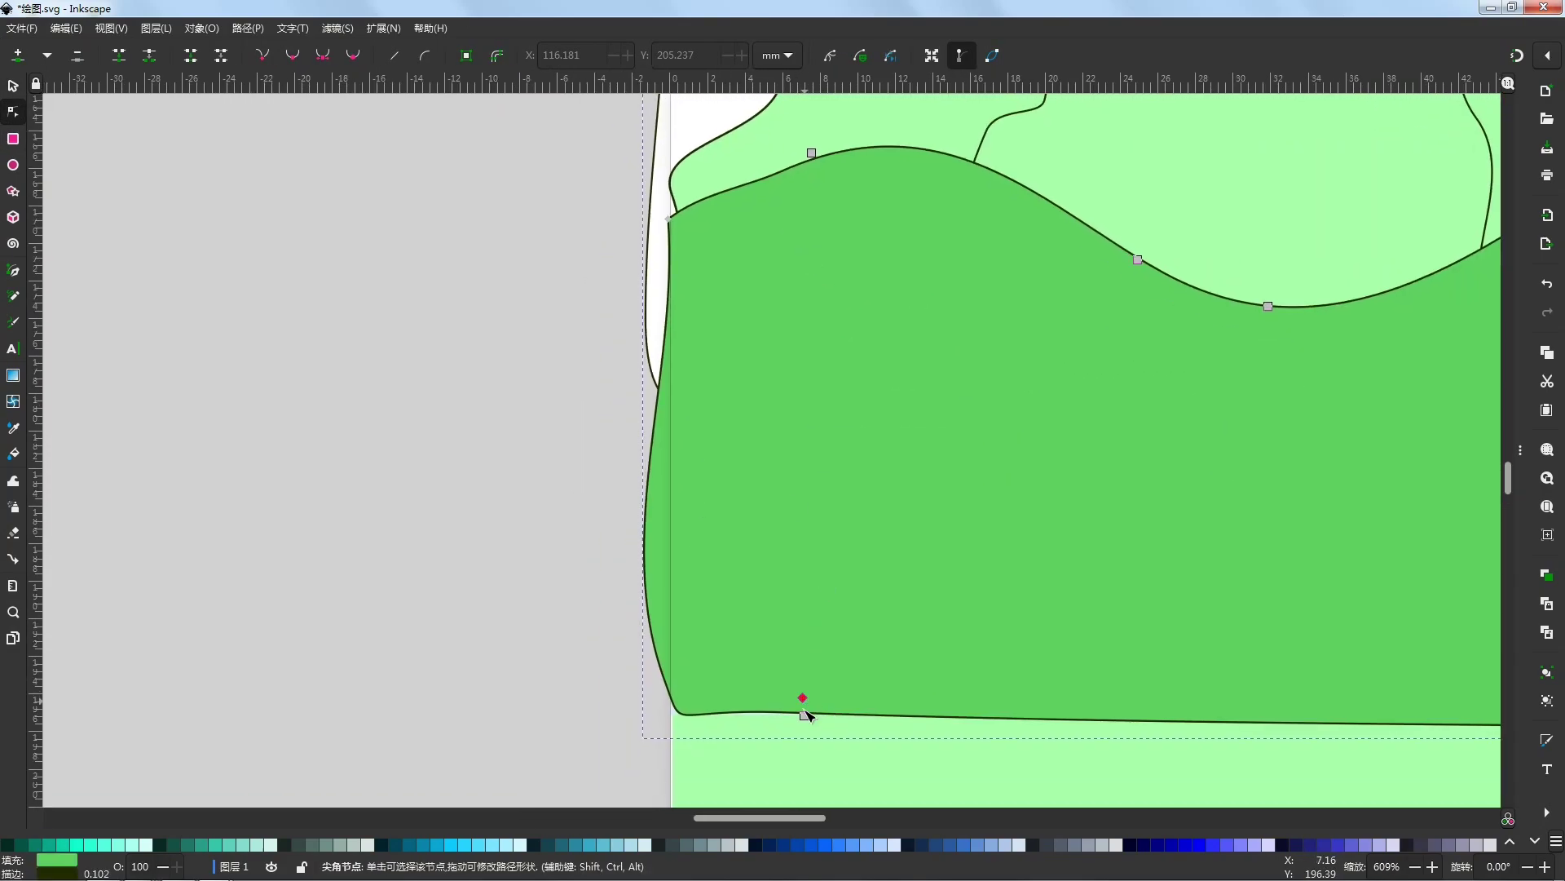
left_click(804, 714)
left_click(803, 699)
left_click_drag(586, 700, 614, 653)
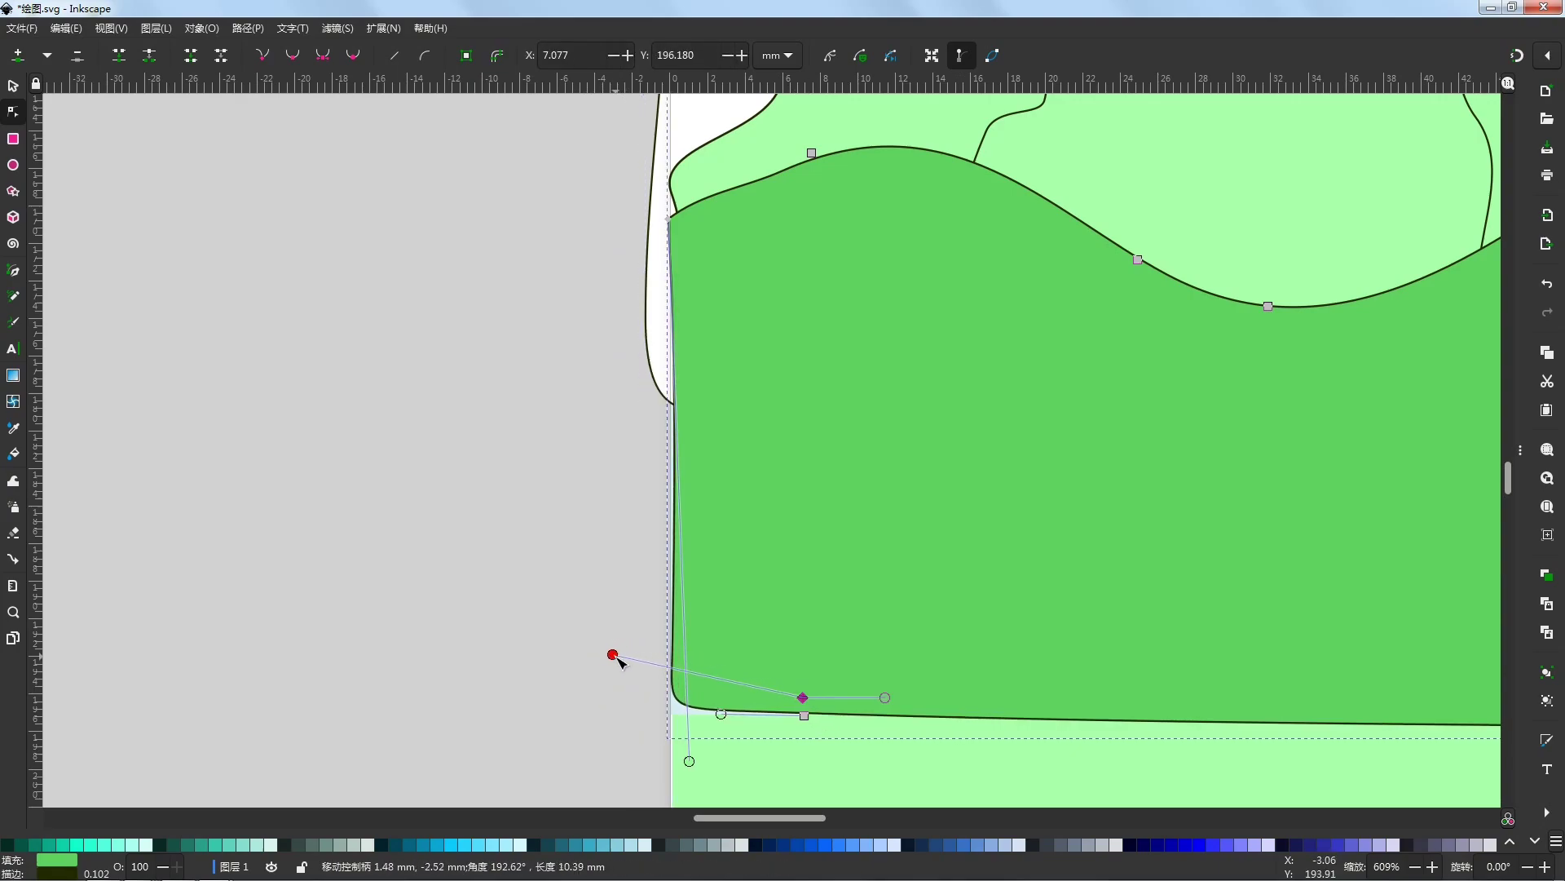
left_click_drag(689, 761, 682, 781)
key("ctrl+z")
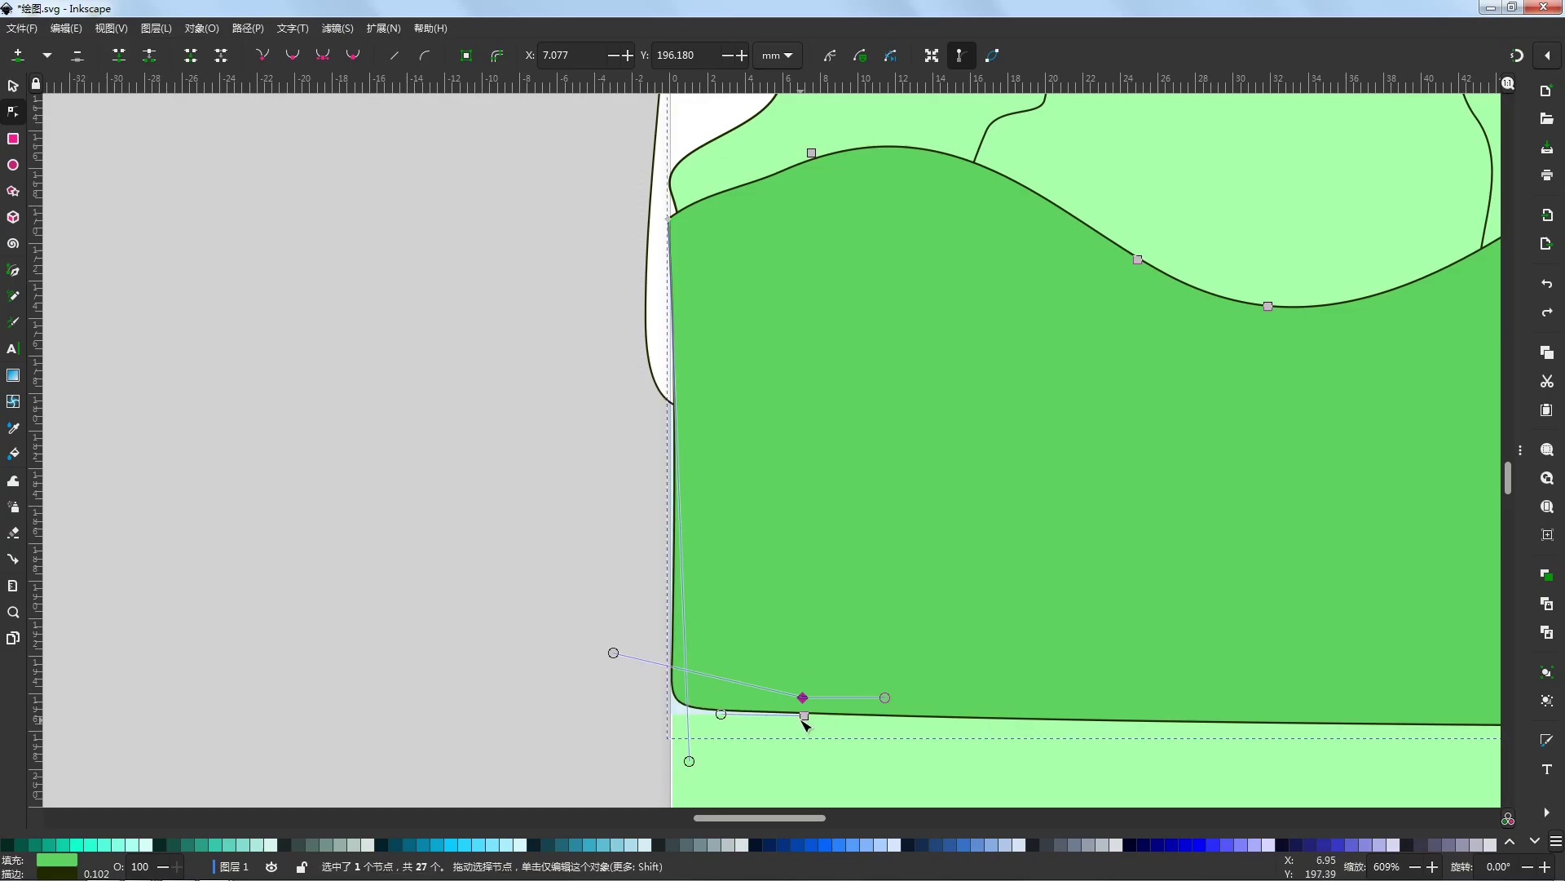
left_click(805, 718)
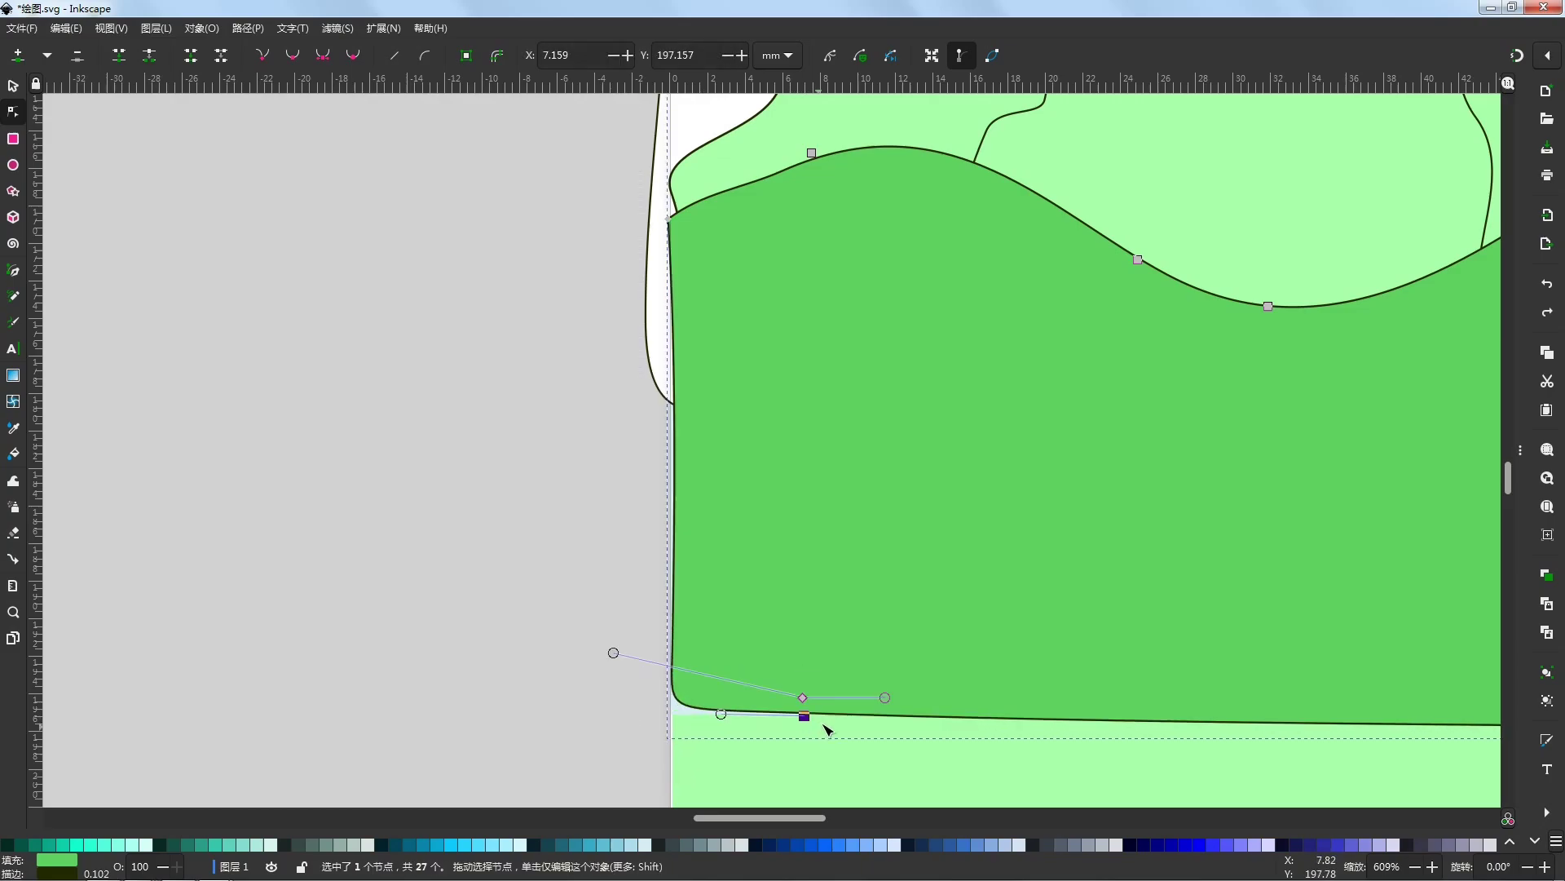
scroll(626, 413, "down", 2)
scroll(659, 469, "up", 2)
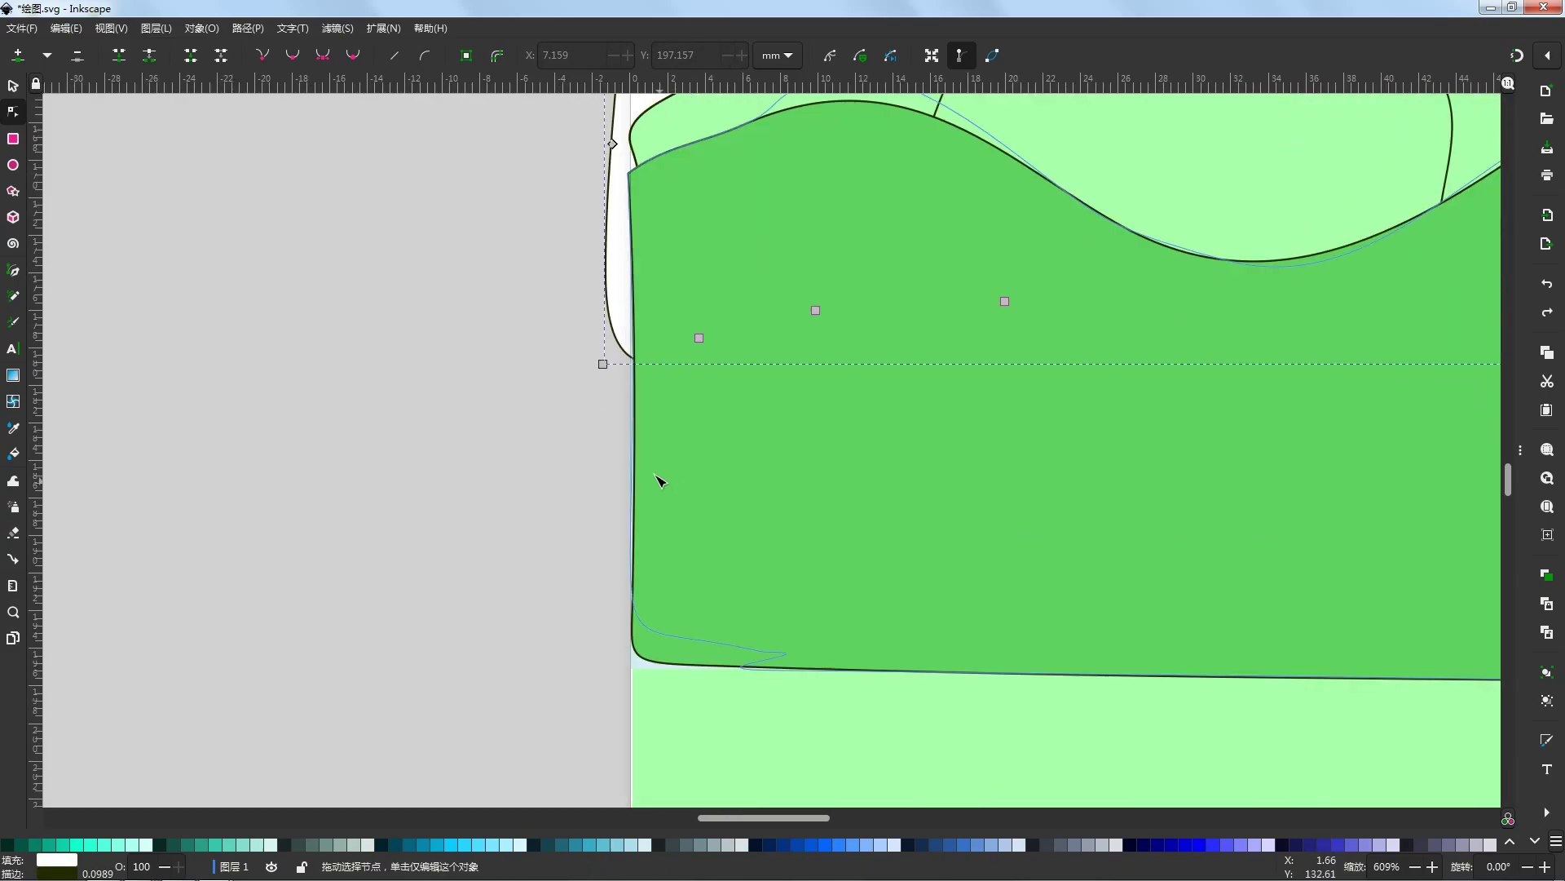
Step: Move the dark green hill's upper left node to about X 0.158 mm at the page edge and straighten its downward handle
left_click(650, 454)
left_click_drag(631, 175, 636, 168)
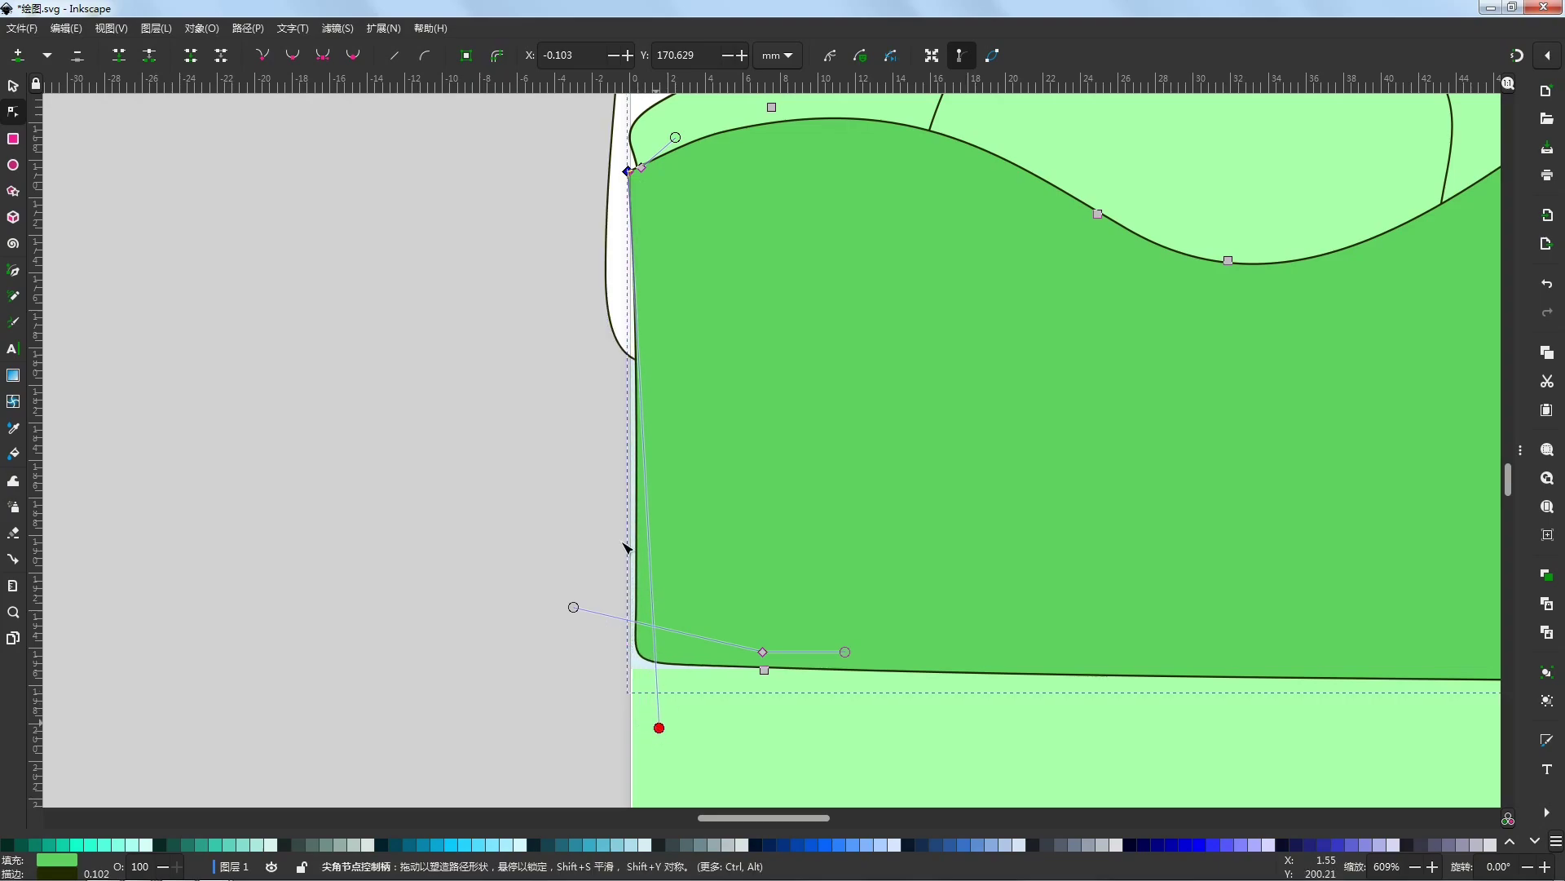
left_click_drag(634, 173, 640, 171)
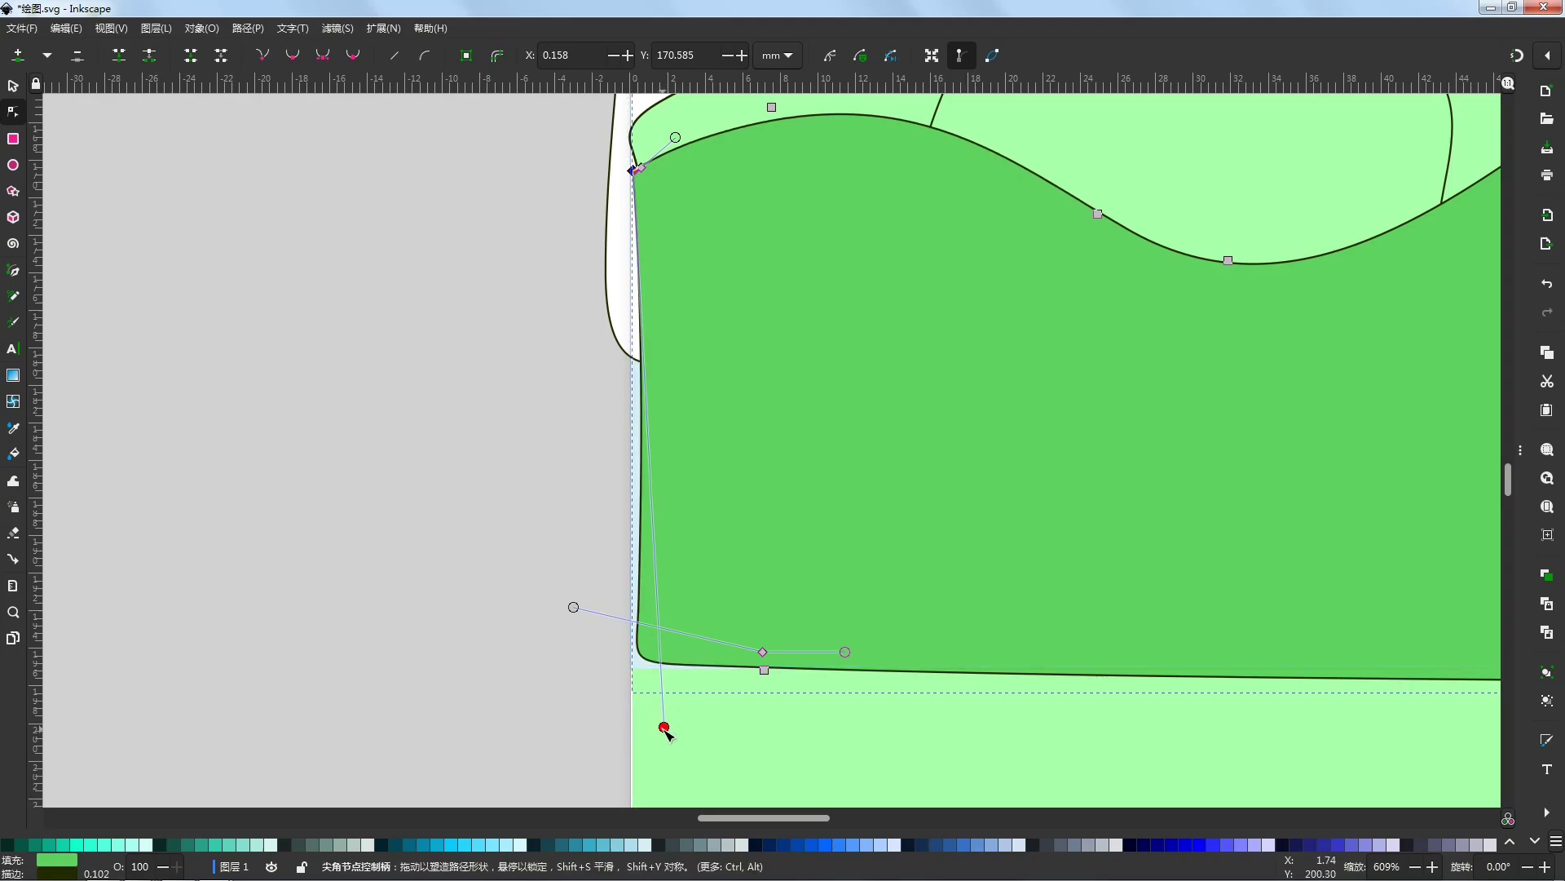
left_click_drag(665, 728, 653, 405)
key("ctrl+z")
mouse_move(663, 728)
left_mouse_down()
mouse_move(651, 704)
mouse_move(650, 729)
left_mouse_up()
left_click(733, 432)
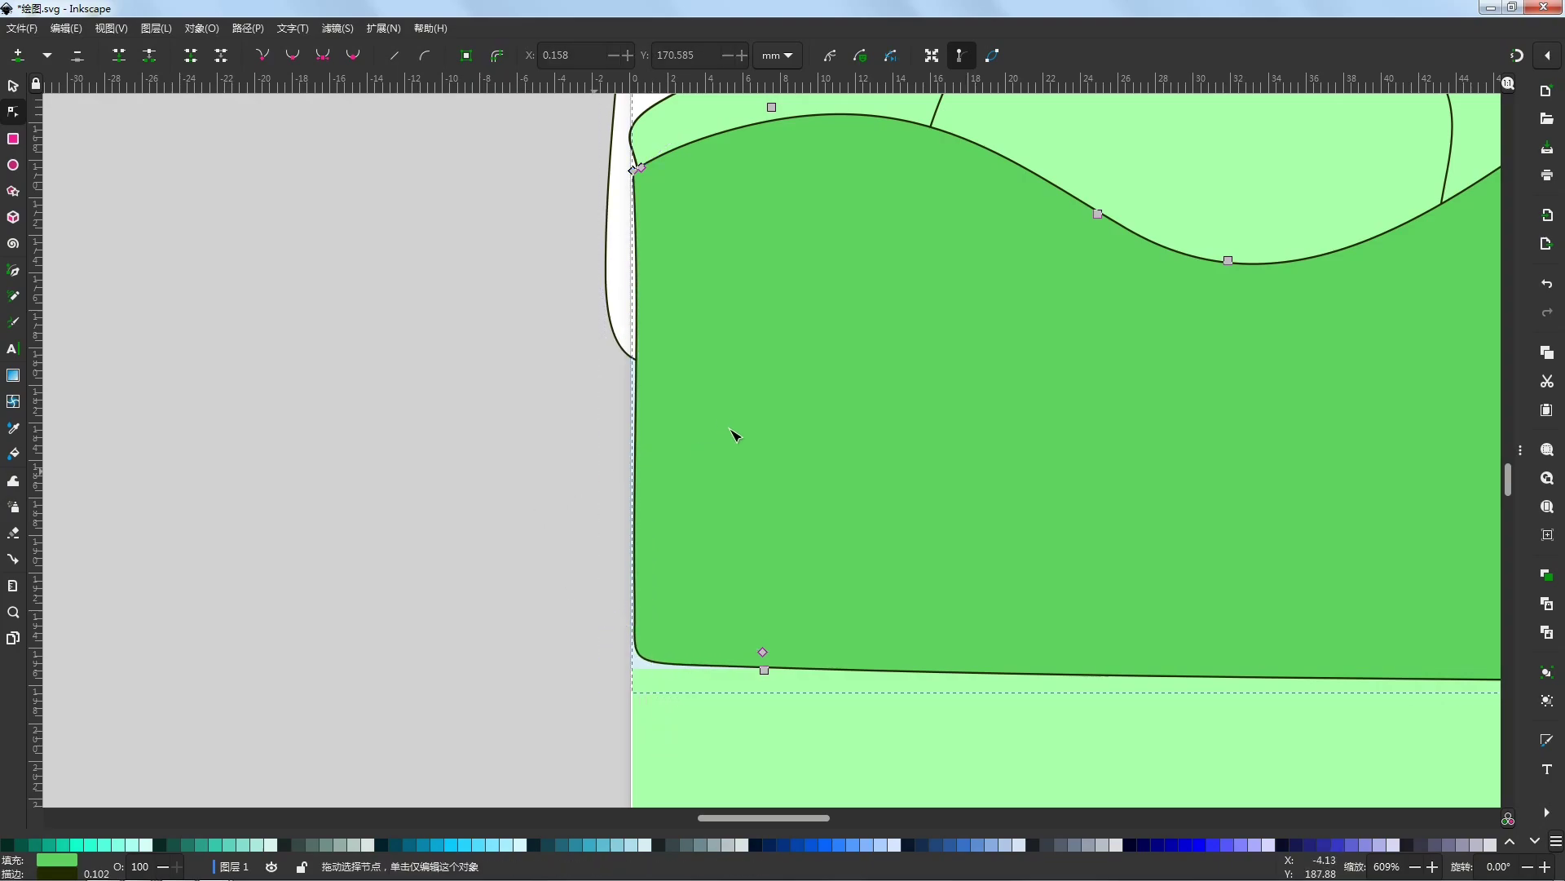
Step: Move the white cloud's lower left nodes in to the page edge so its outline follows the edge
left_click_drag(779, 312, 808, 378)
left_click(642, 324)
left_click_drag(776, 209, 911, 428)
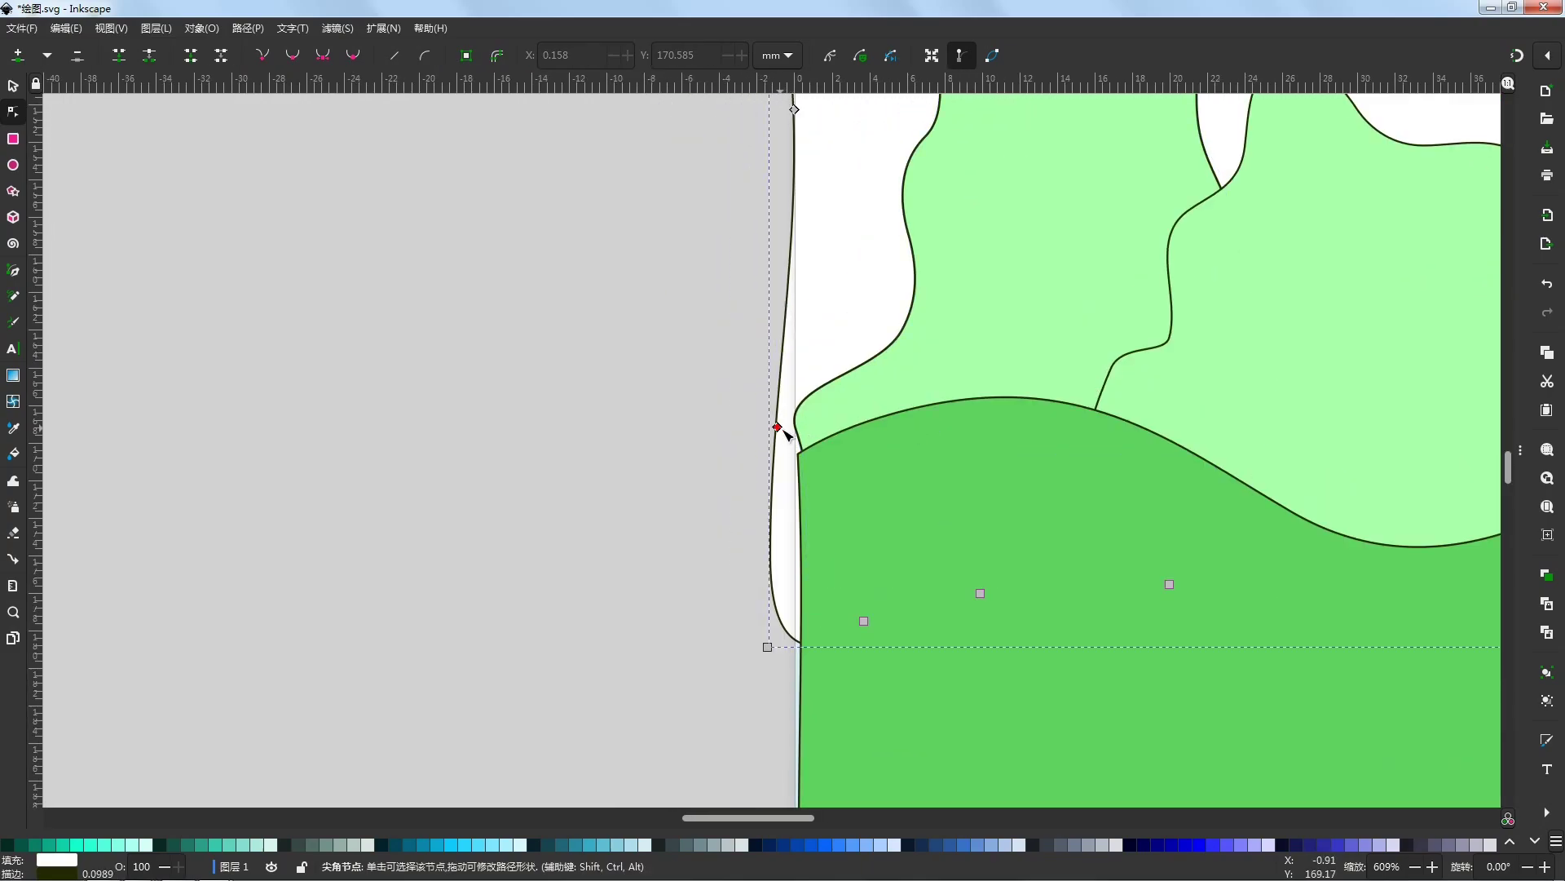
left_click_drag(778, 426, 798, 426)
left_click_drag(825, 247, 809, 328)
left_click_drag(767, 646, 795, 644)
left_click_drag(798, 426, 794, 417)
scroll(592, 432, "down", 3)
key("Escape")
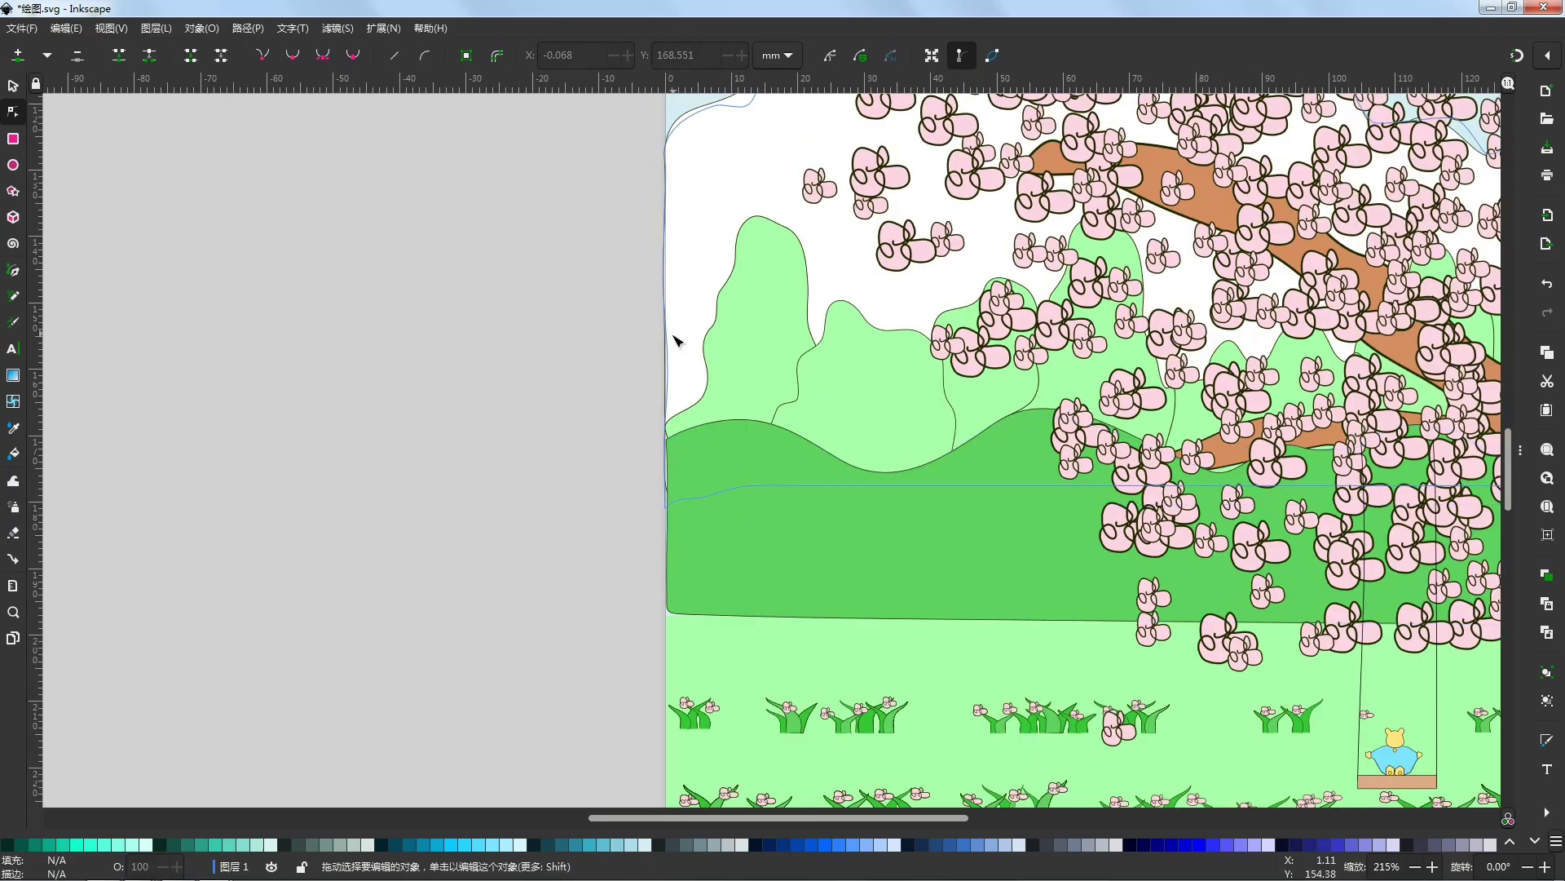
Step: Stretch the dark green hill slightly leftwards over the page edge to about 211.76 mm wide
left_click(681, 452)
scroll(675, 424, "up", 4)
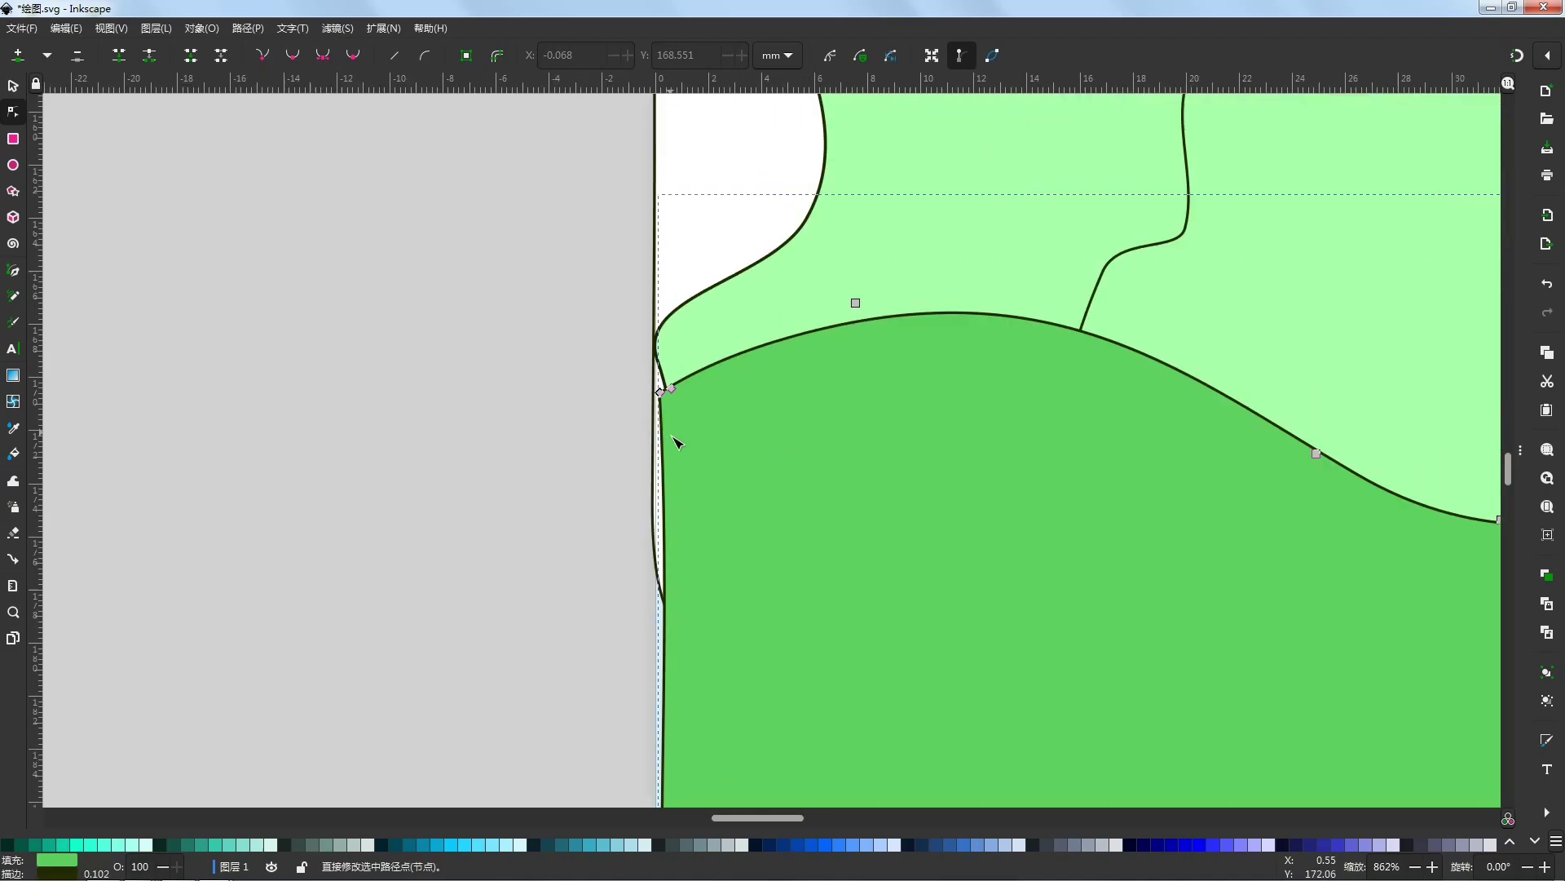
left_click(662, 394)
left_click(577, 391)
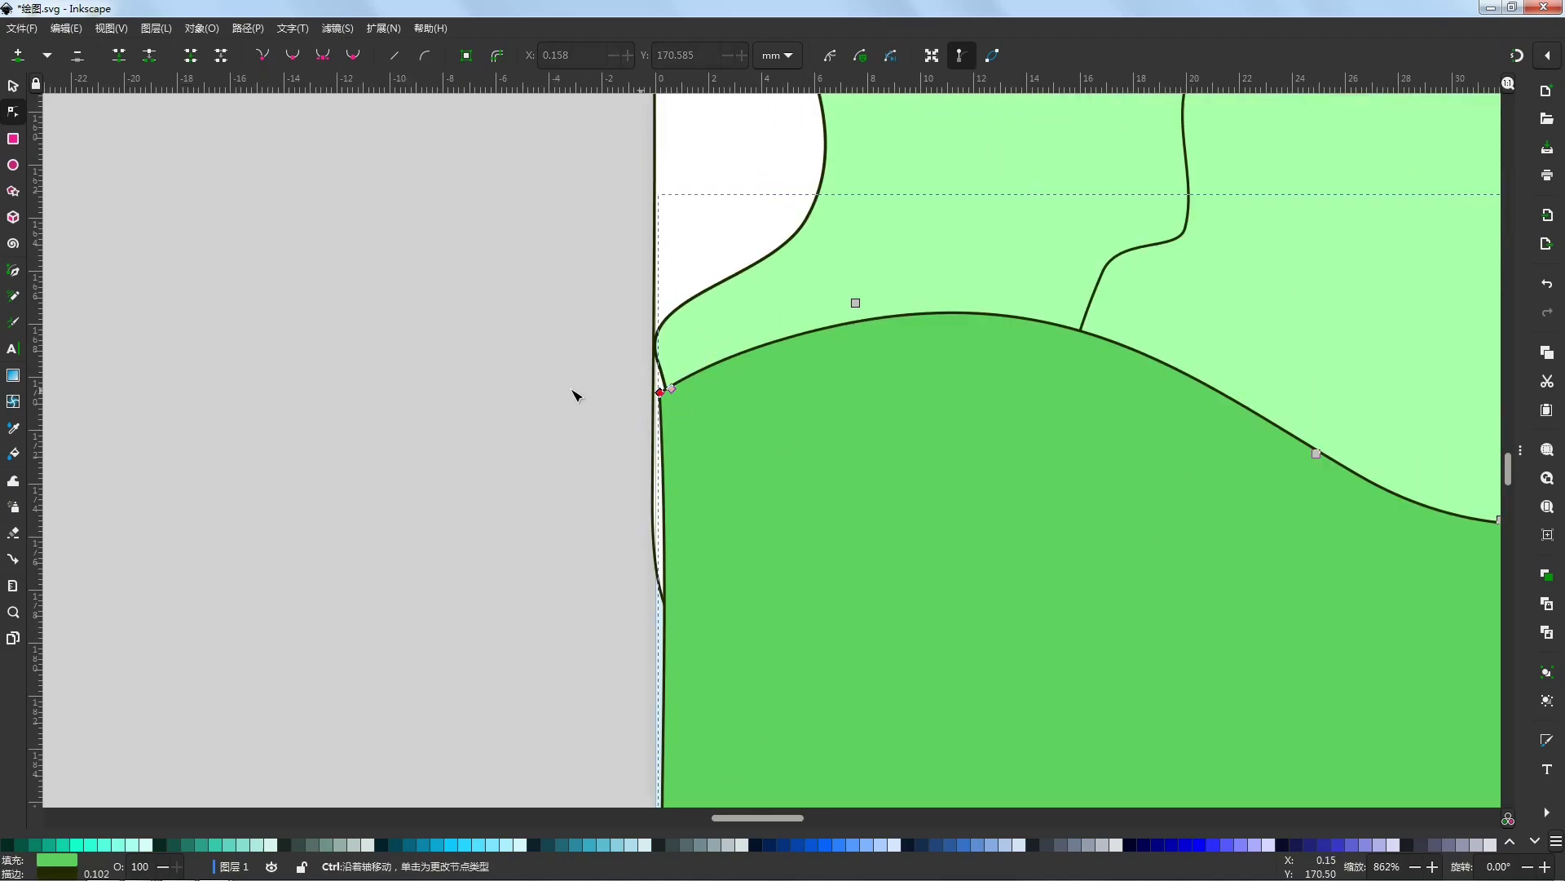
left_click(577, 392)
scroll(656, 335, "down", 2)
left_click(925, 342)
left_click(27, 86)
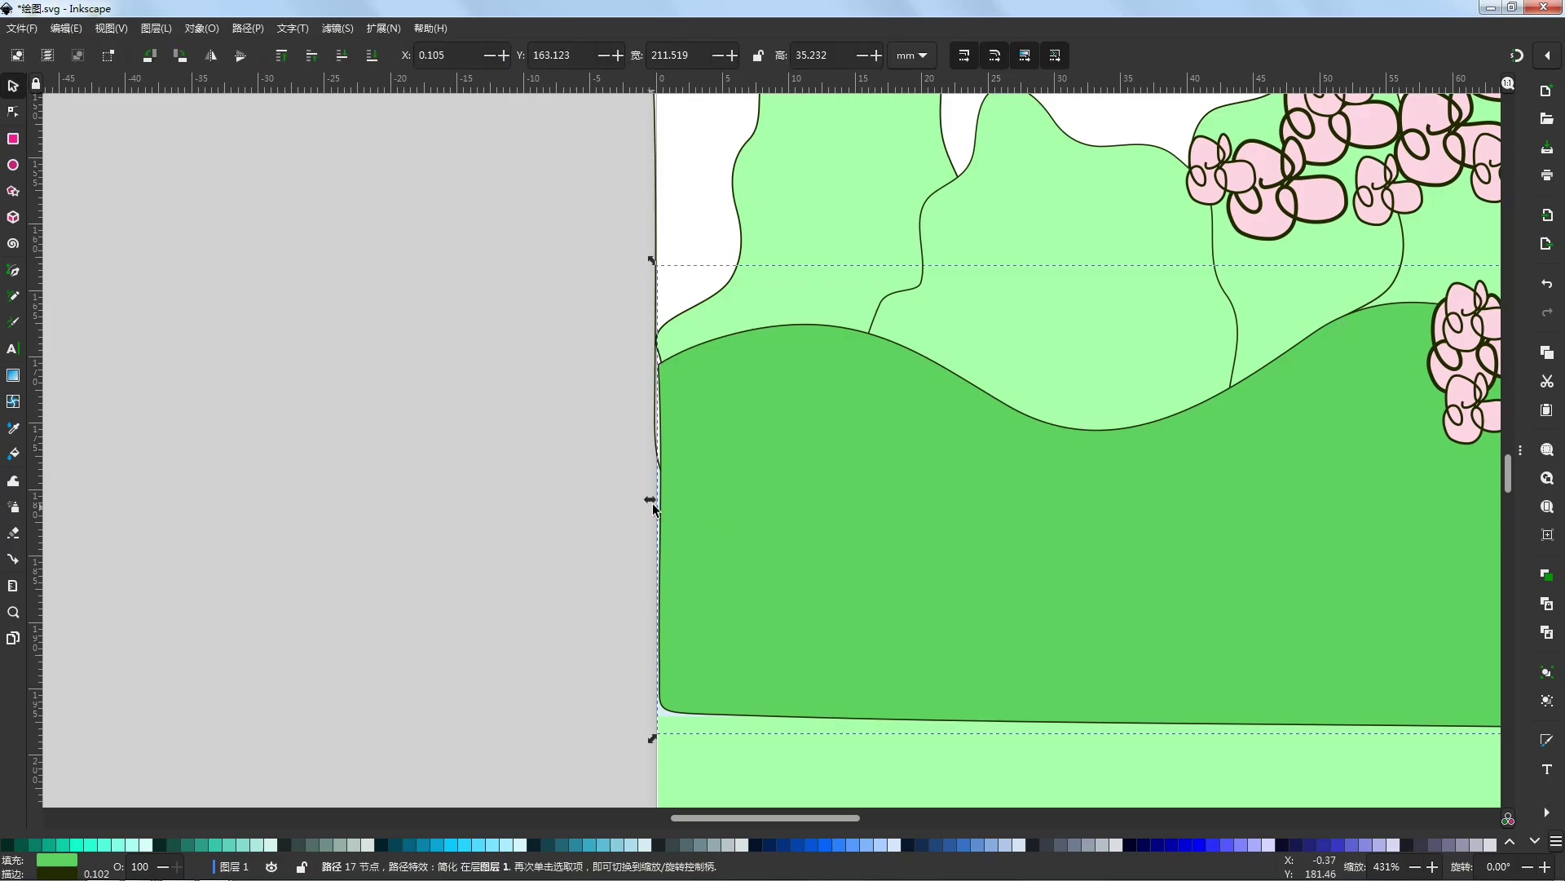
scroll(518, 473, "down", 2)
scroll(519, 471, "up", 3)
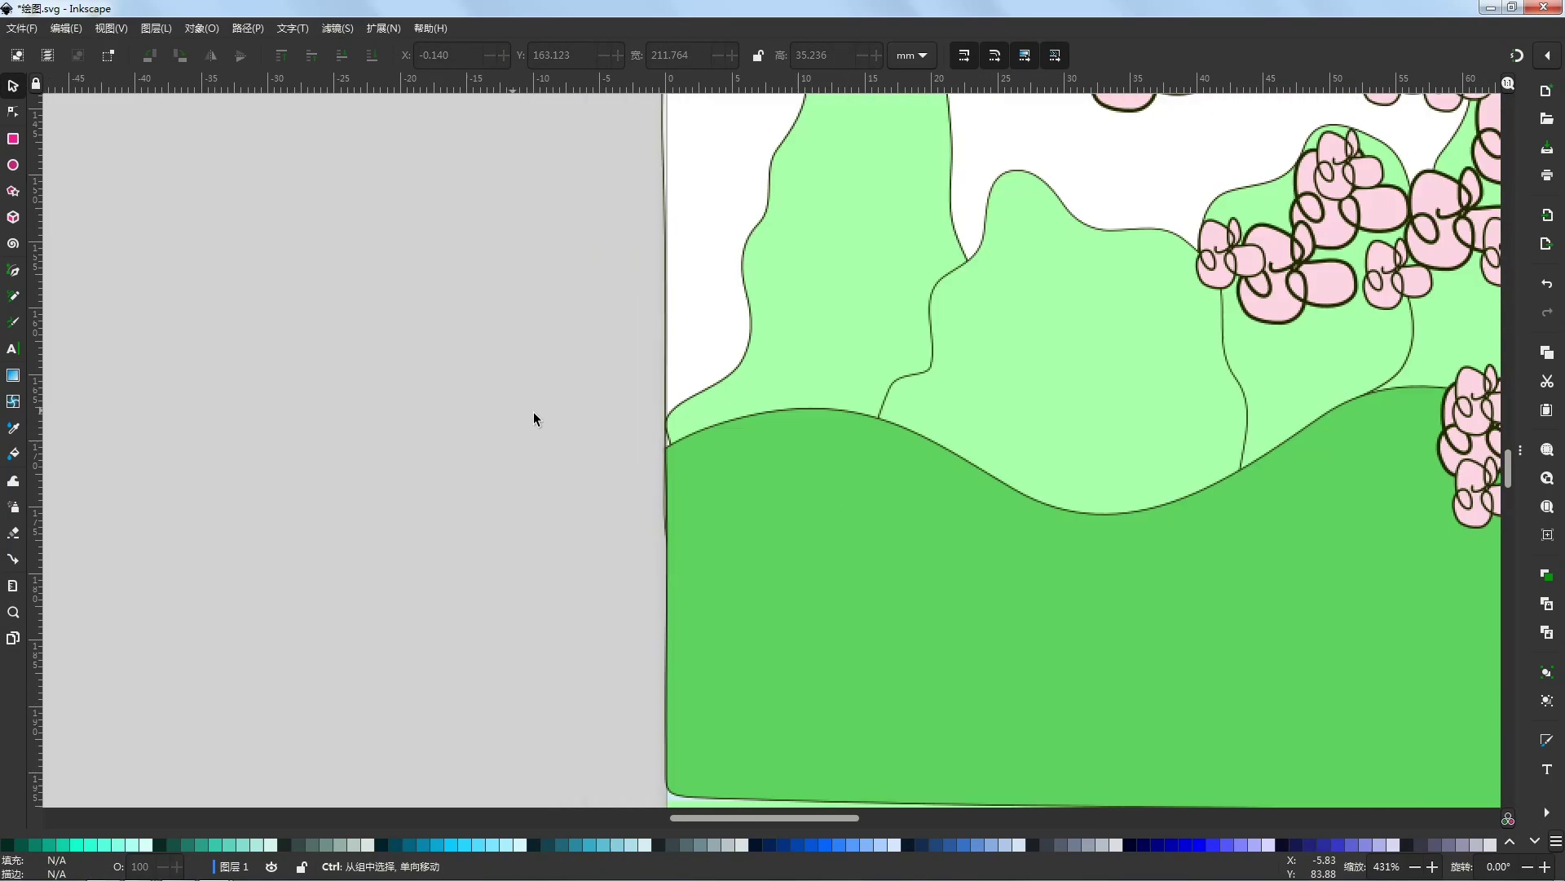
scroll(536, 496, "down", 8)
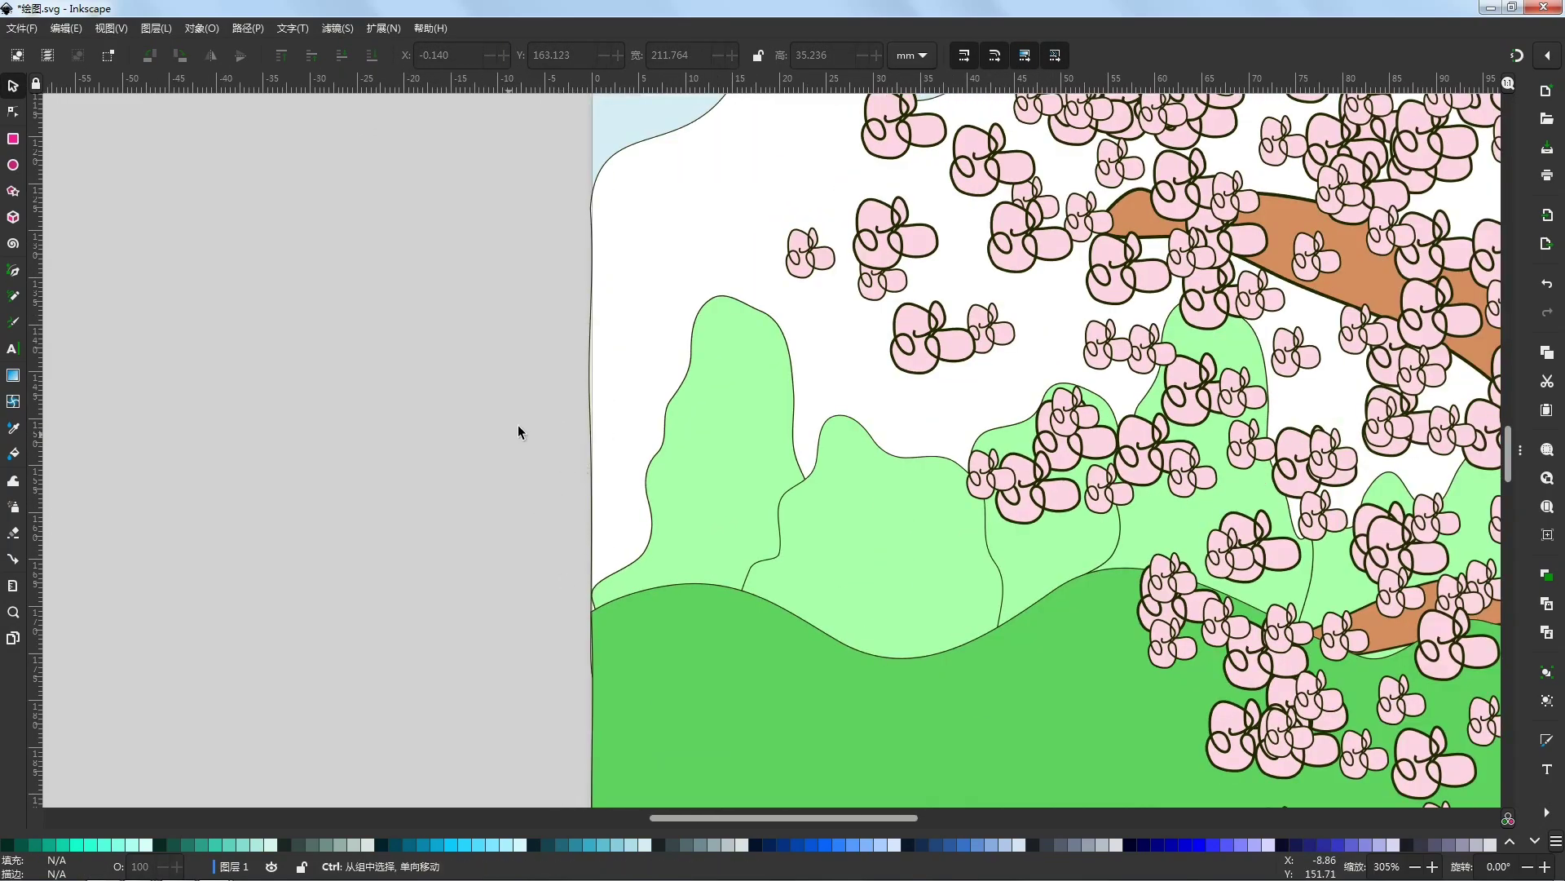
Step: Narrow the dark green hill from its right side to the page edge, to about 210.6 mm wide
scroll(946, 489, "up", 5)
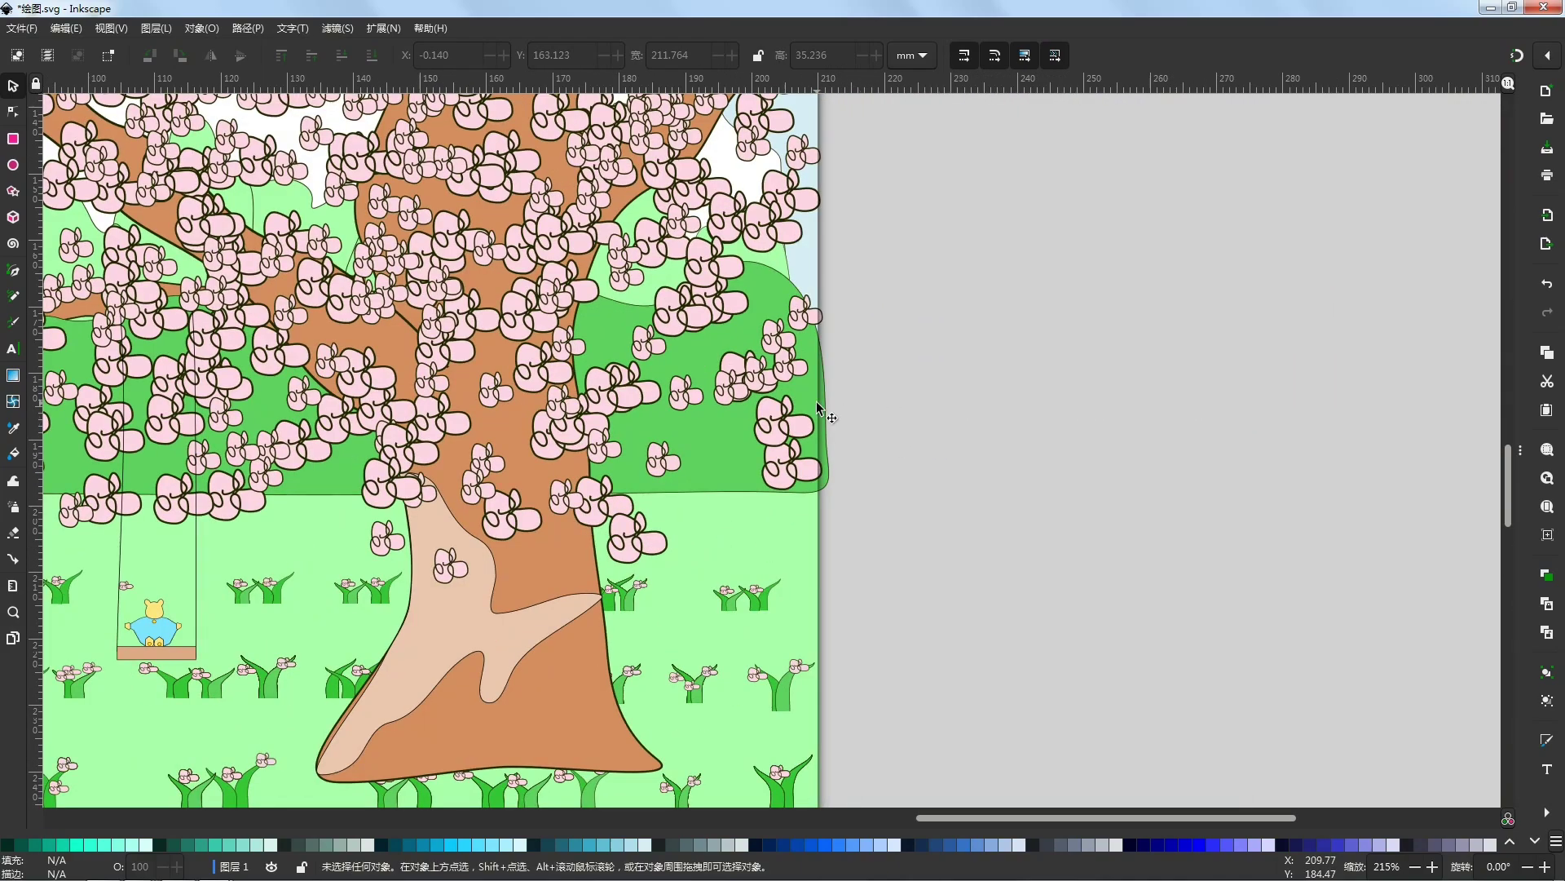
left_click(818, 408)
scroll(848, 325, "up", 2)
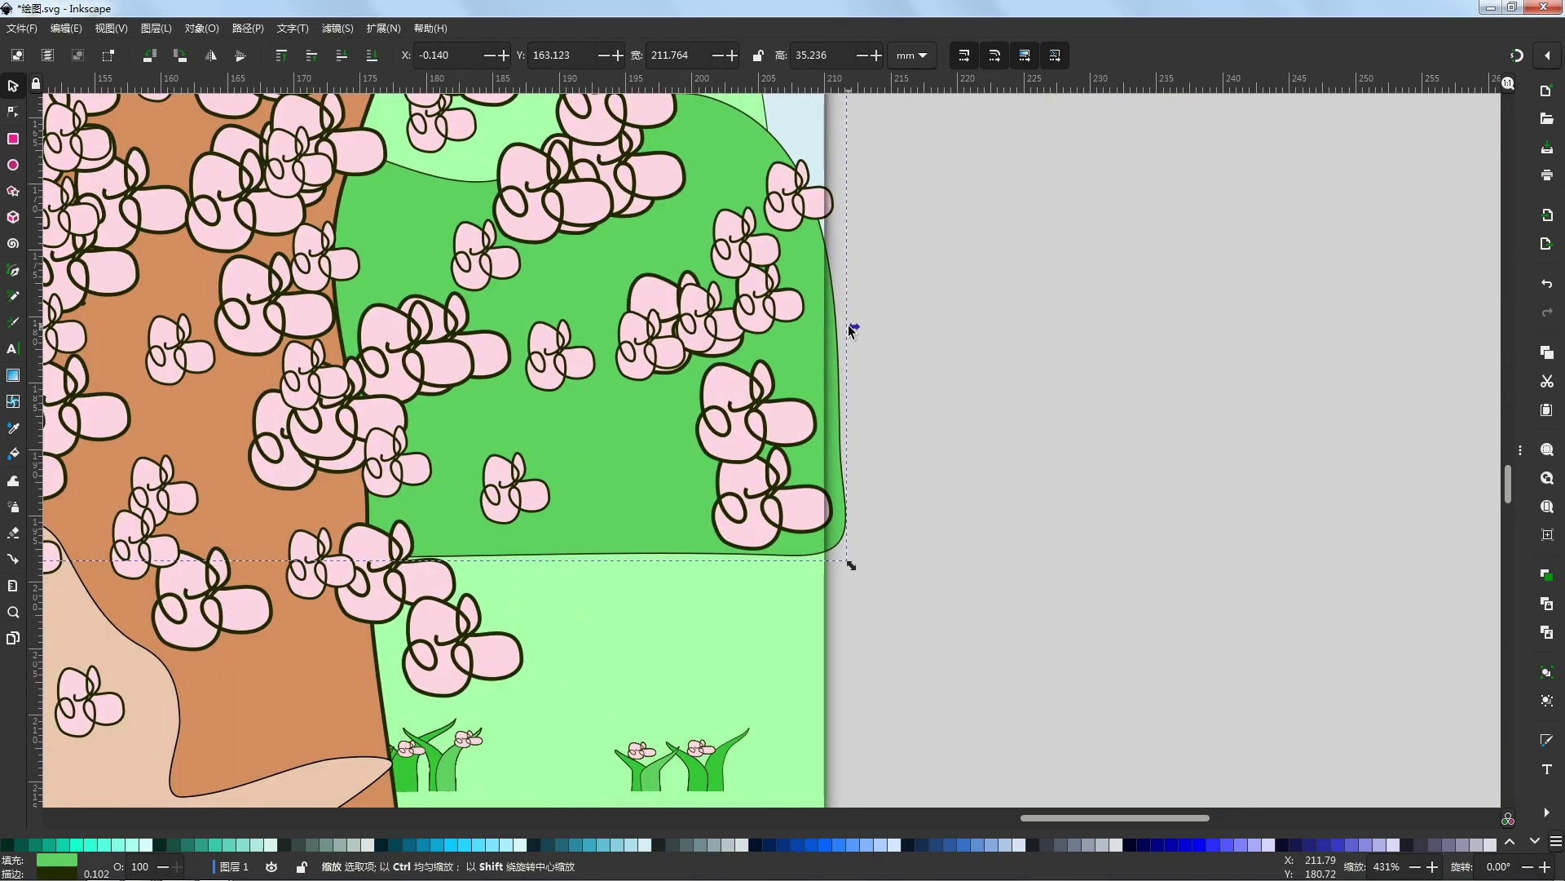
left_click_drag(848, 325, 834, 319)
left_click(906, 424)
scroll(929, 471, "down", 6)
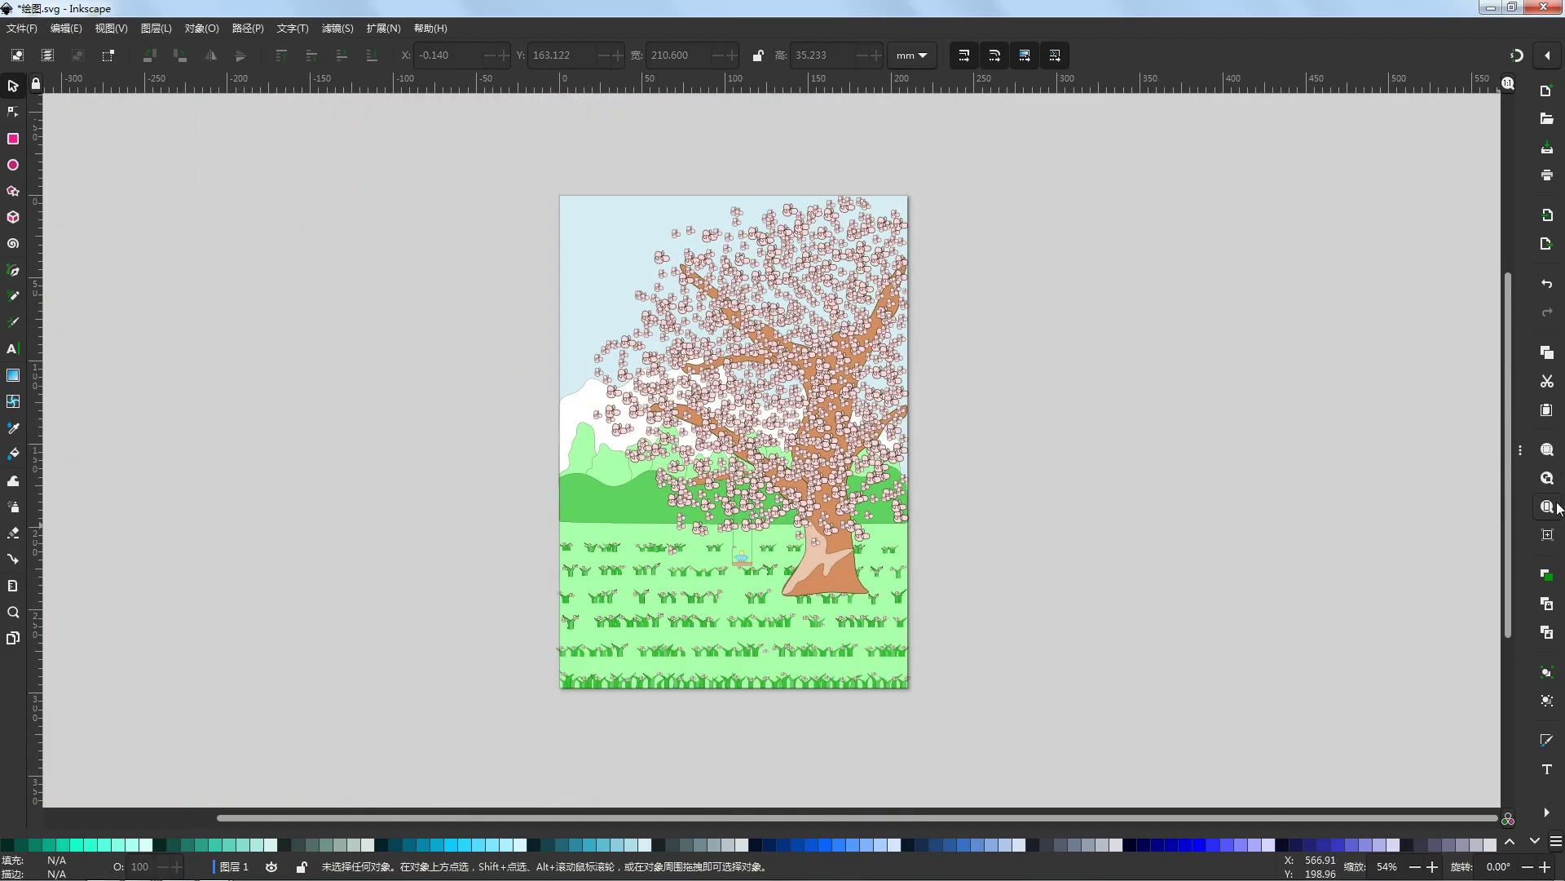
left_click(1554, 507)
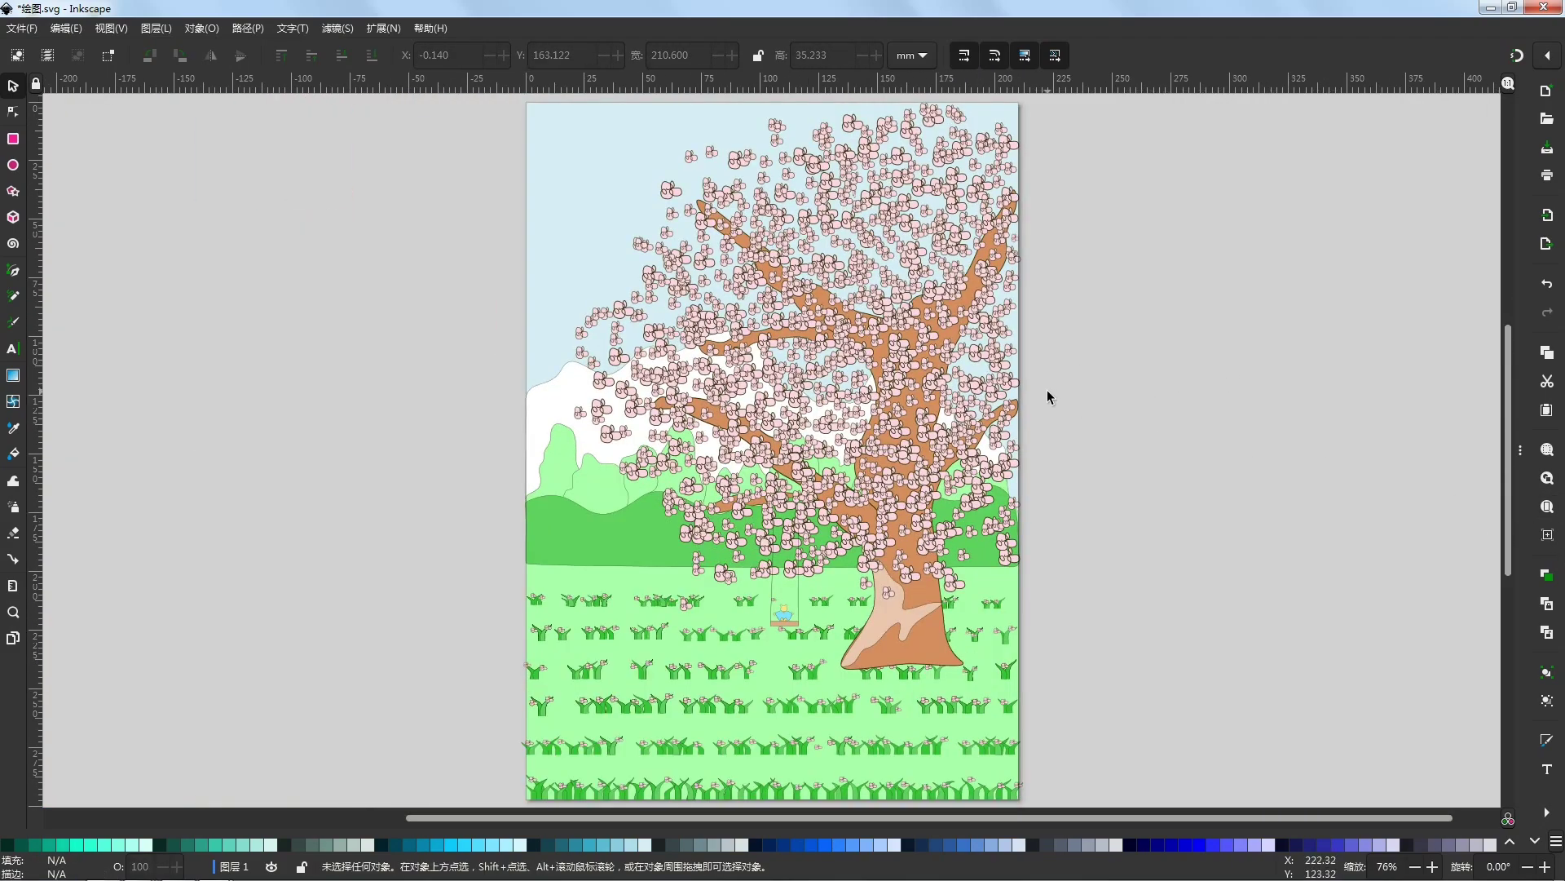
Step: Move the small flower on the leftmost grass tuft in to the page edge, at about X -0.01 mm
scroll(734, 469, "up", 8)
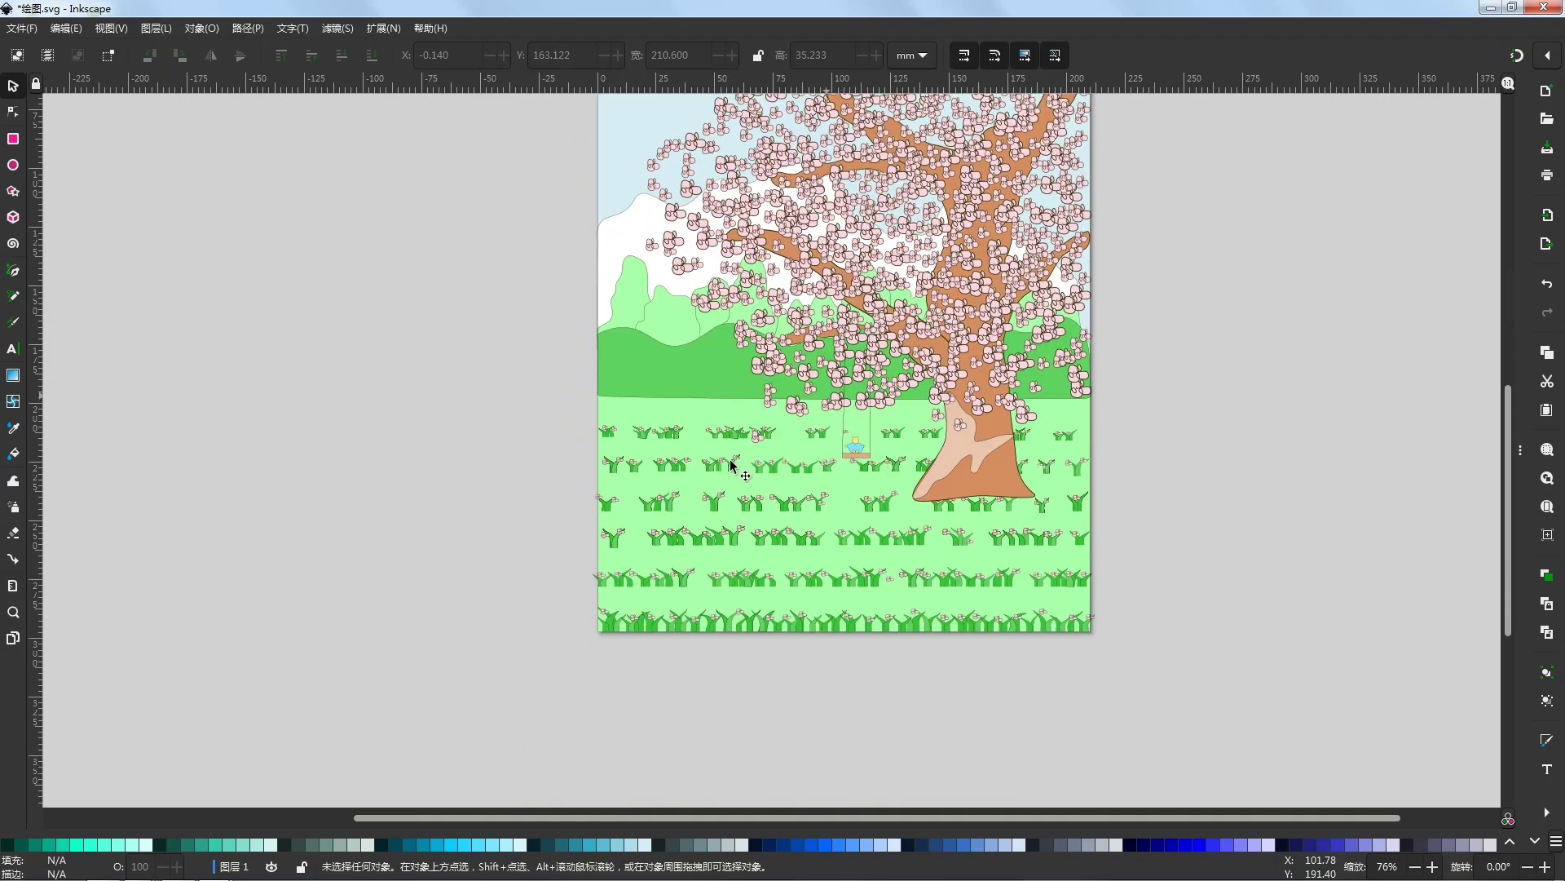
left_click(486, 620)
left_click_drag(461, 592, 493, 600)
left_click(447, 341)
left_click_drag(551, 332, 556, 401)
scroll(494, 230, "up", 2)
left_click_drag(495, 230, 699, 448)
left_click(677, 432)
left_click_drag(642, 403, 680, 422)
left_click(653, 355)
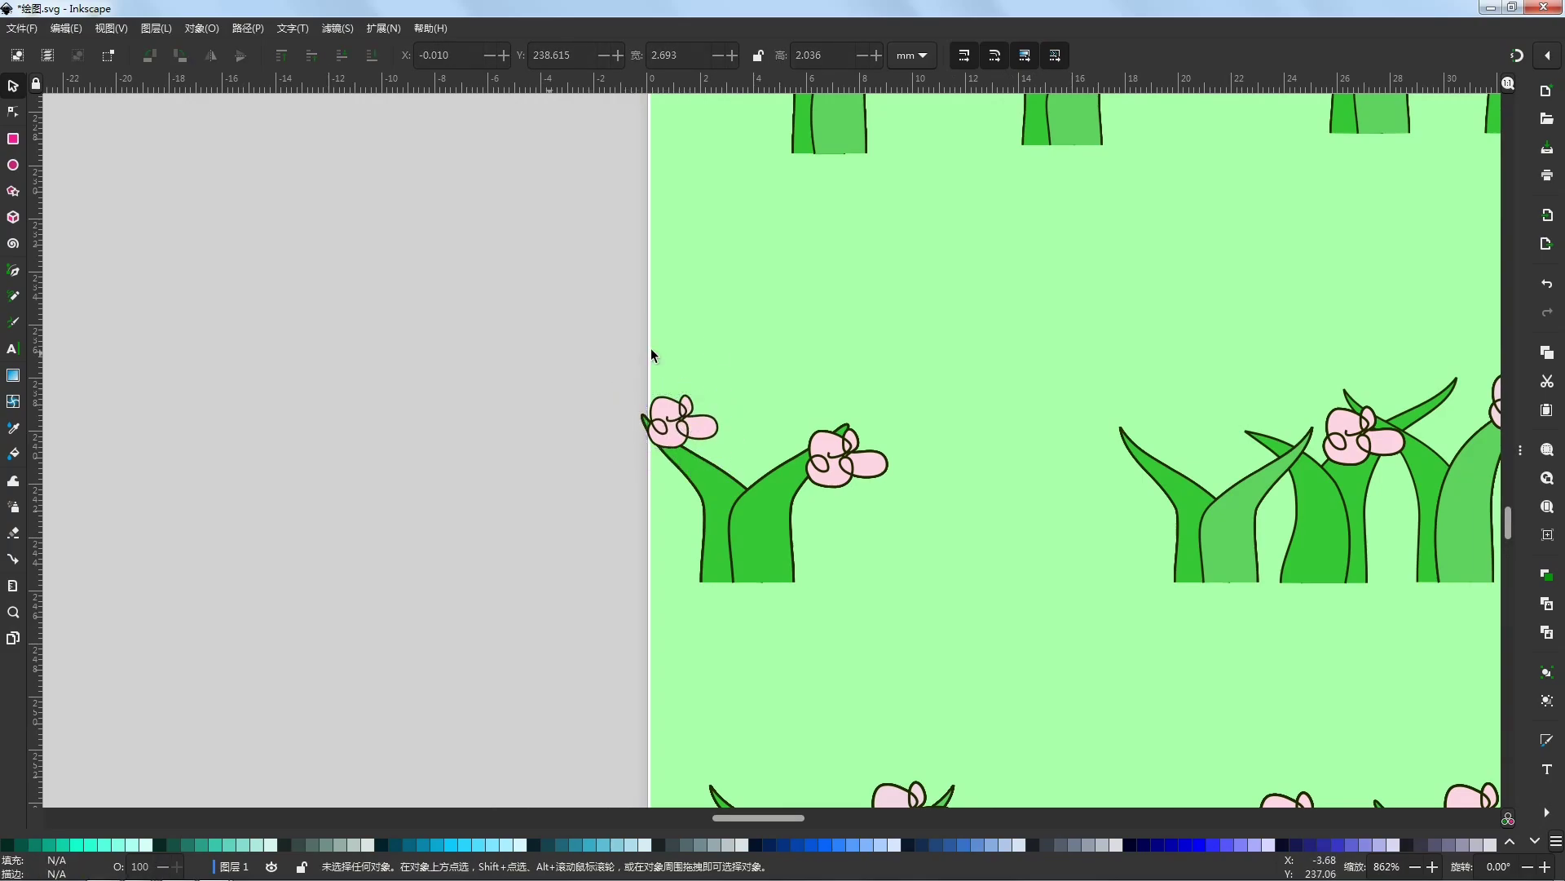
Step: Shift the light green meadow left by about 0.09 mm to close the gap at the page edge
left_click_drag(709, 355, 707, 355)
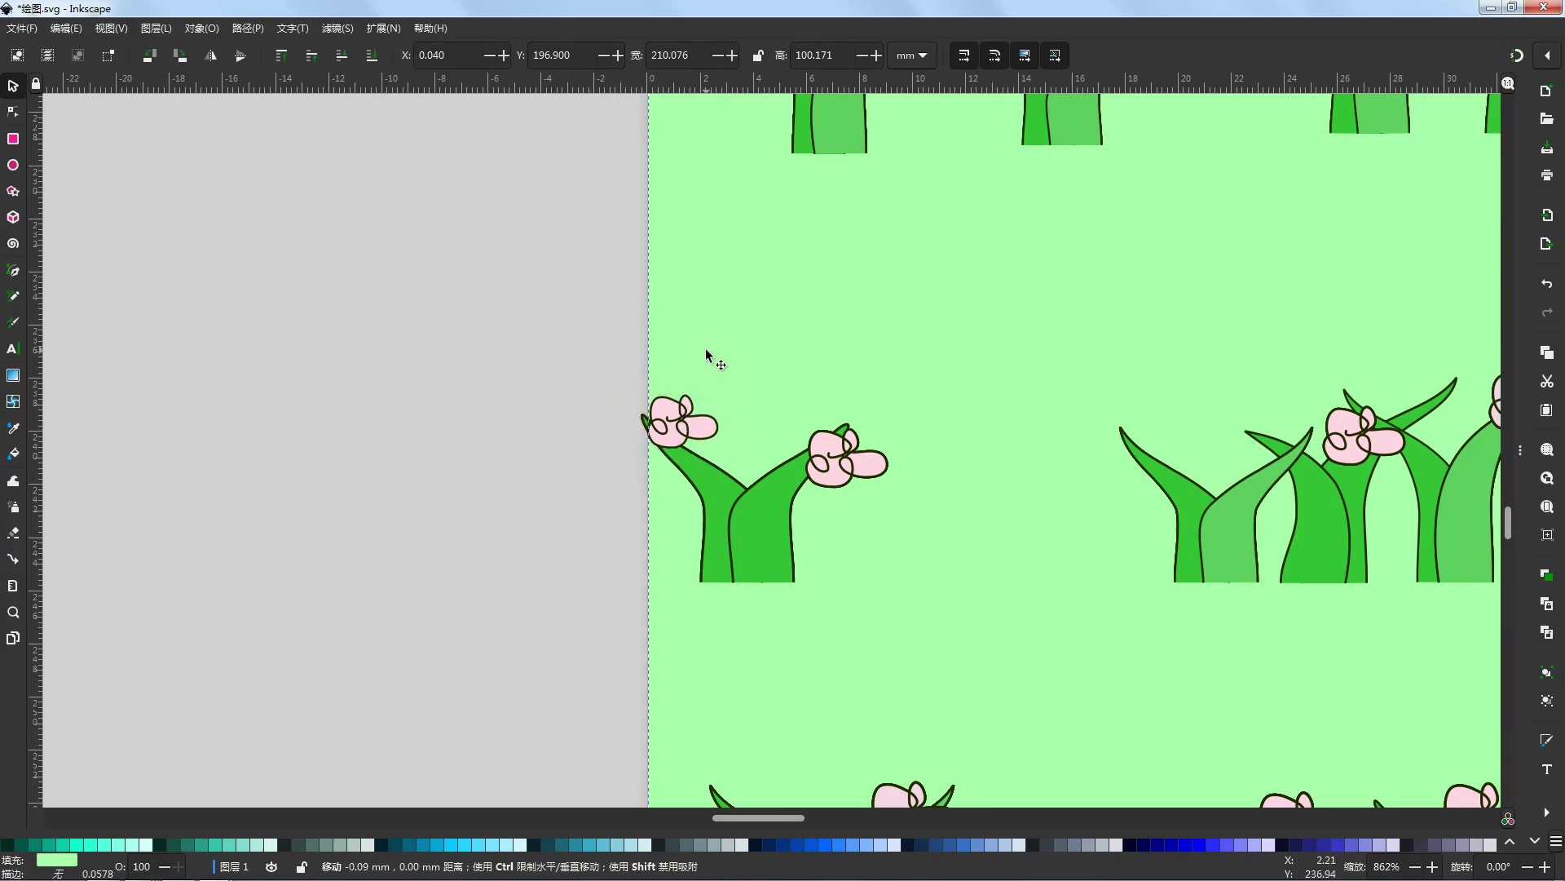
scroll(454, 391, "down", 8, "ctrl")
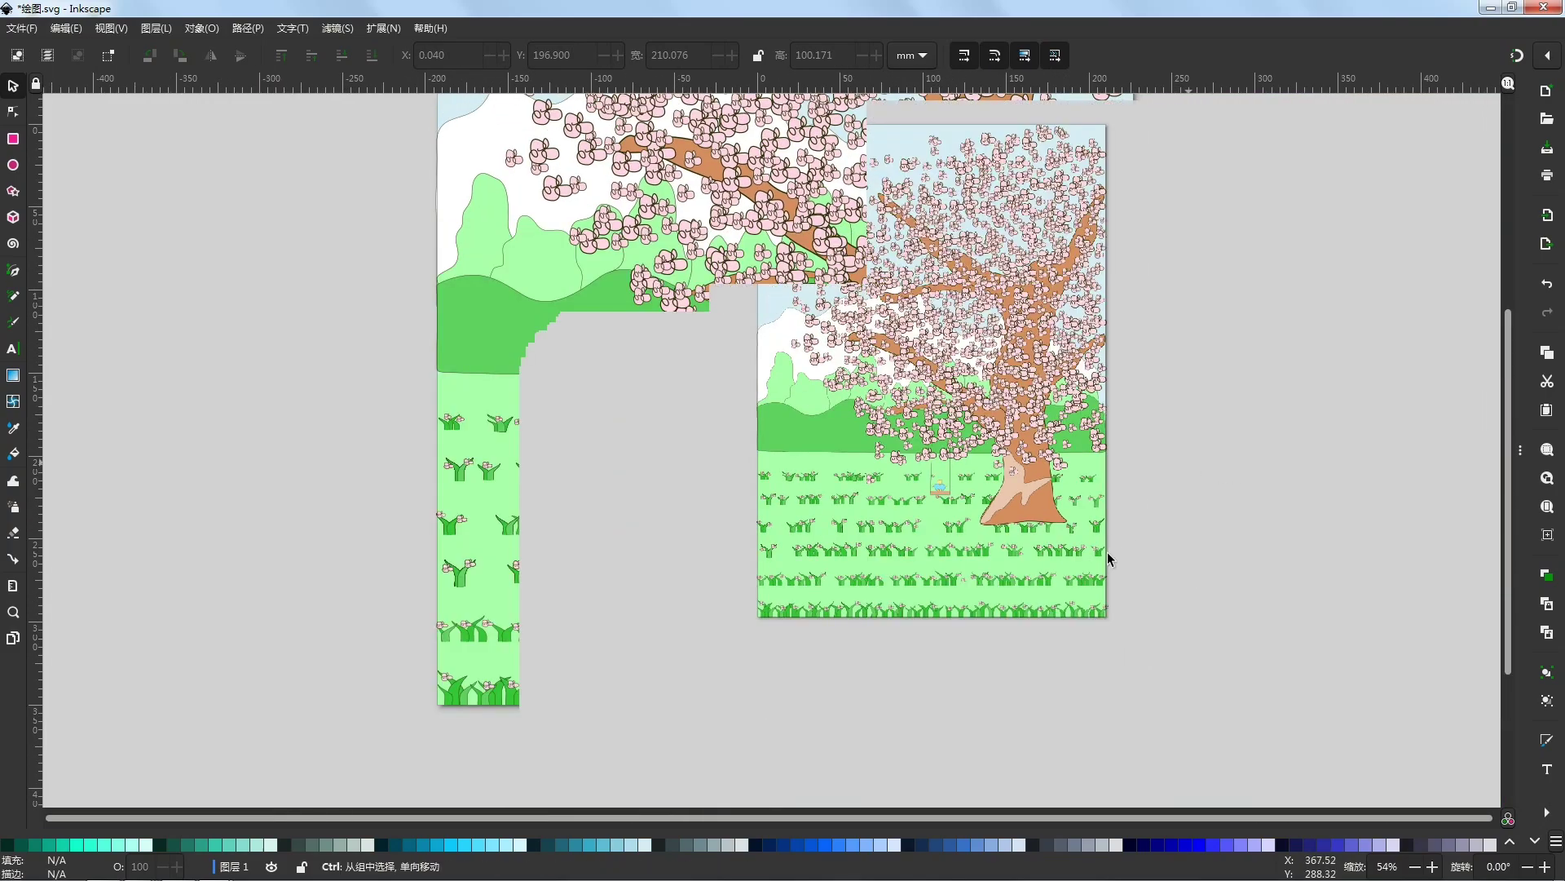
left_click(1552, 505)
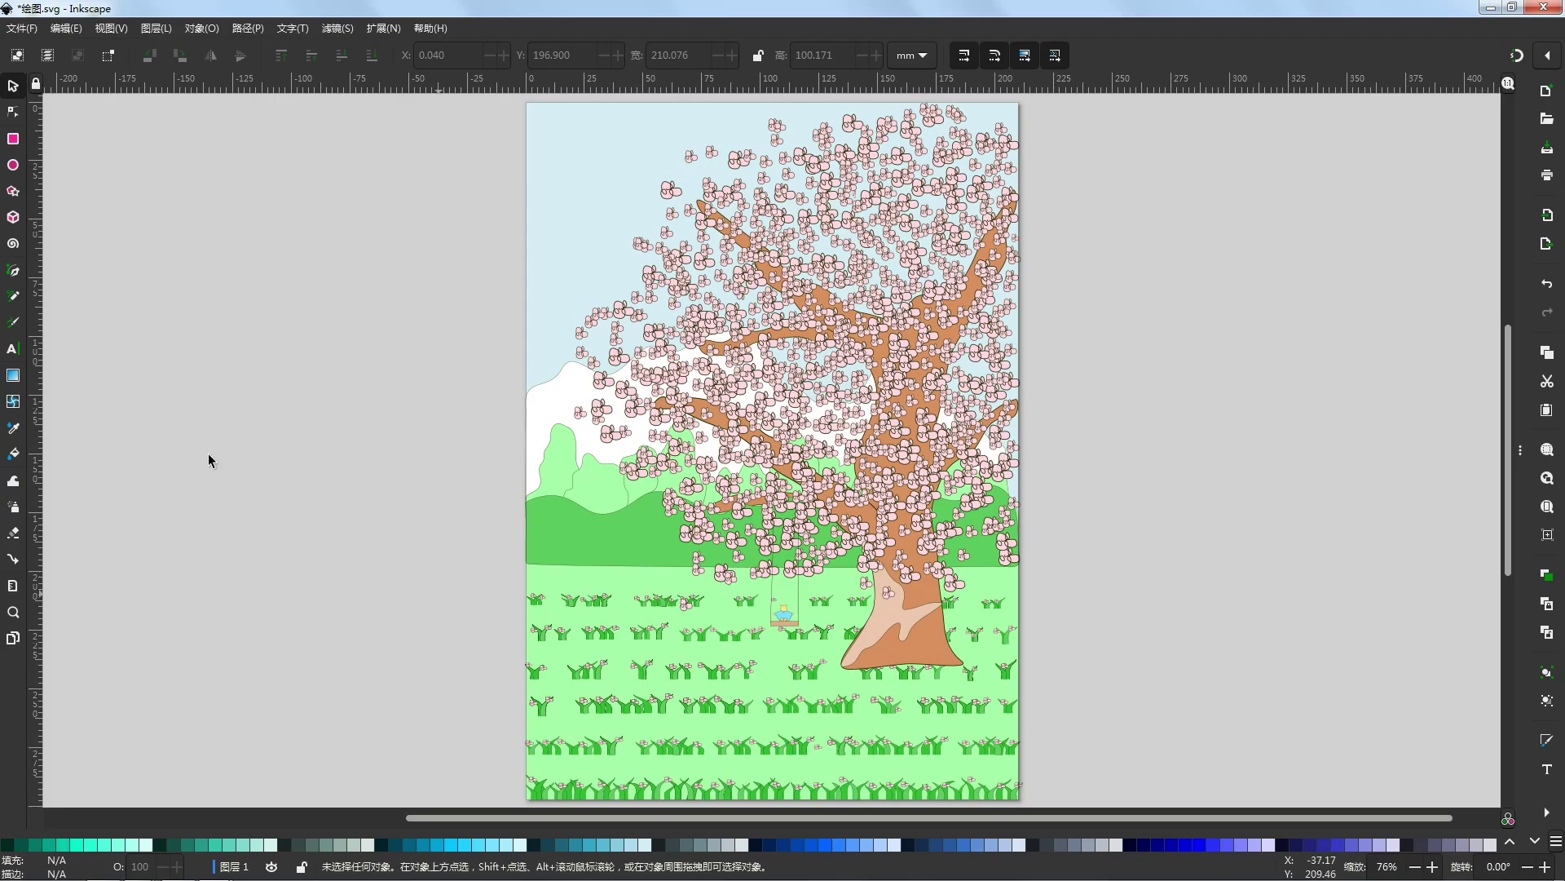
Step: Narrow the light green grass blade at the page's lower right corner to about 3.68 mm to fit the page
scroll(1052, 801, "up", 6)
left_click_drag(937, 598, 916, 618)
left_click_drag(949, 598, 939, 607)
left_click_drag(911, 631, 935, 603)
left_click(968, 615)
left_click(947, 614)
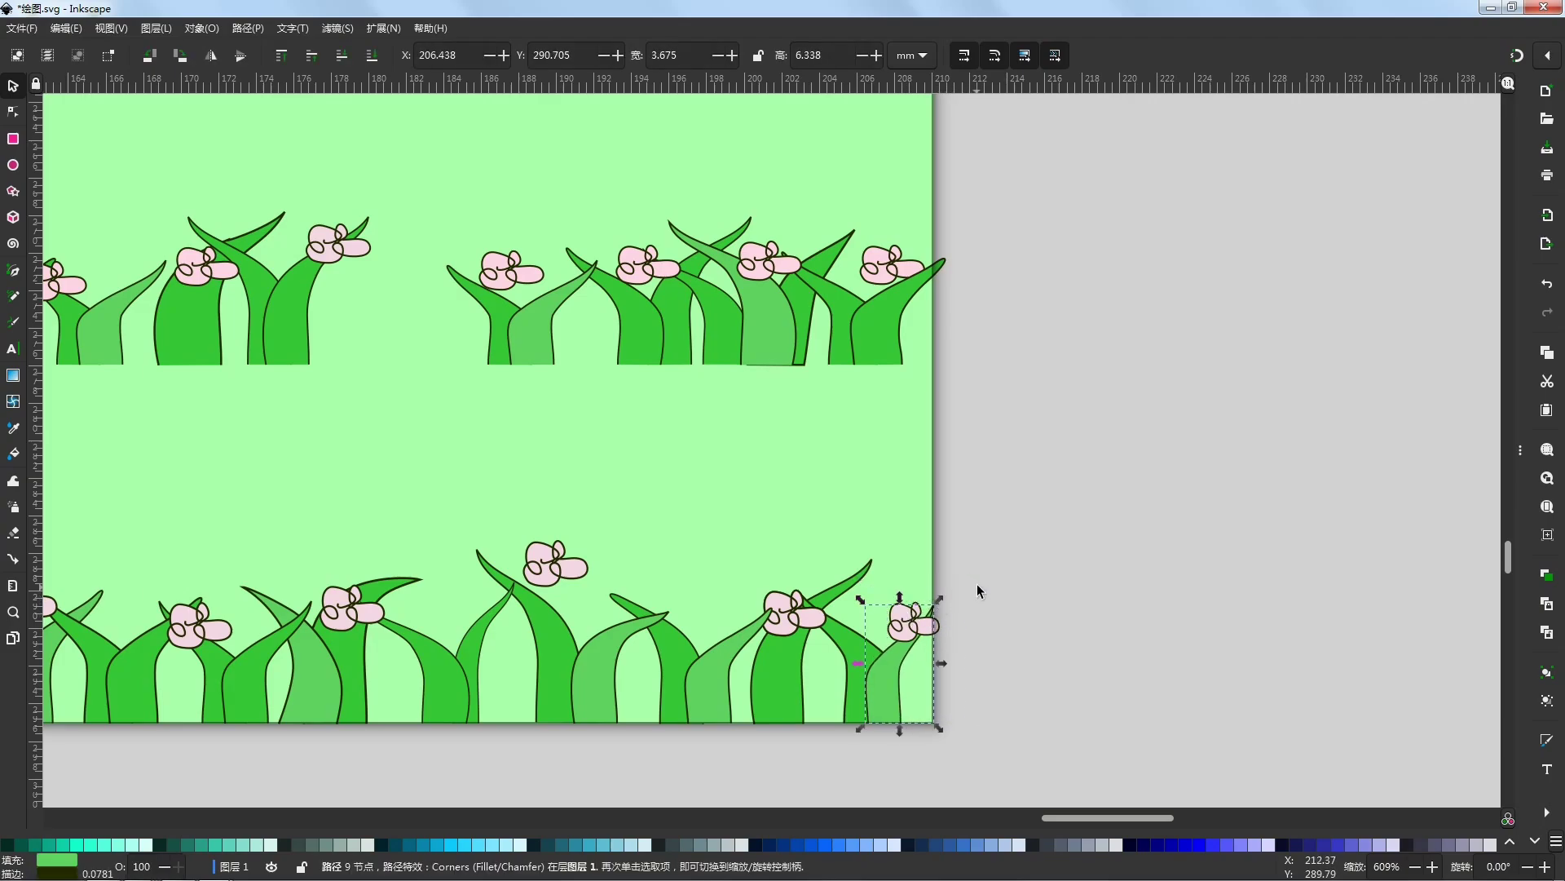
left_click(977, 584)
Step: Shrink the rightmost grass blade in the second row from the bottom to about 4.55 mm wide, within the page
left_click(926, 275)
left_click_drag(951, 255, 941, 254)
left_click(975, 302)
scroll(1003, 437, "down", 5)
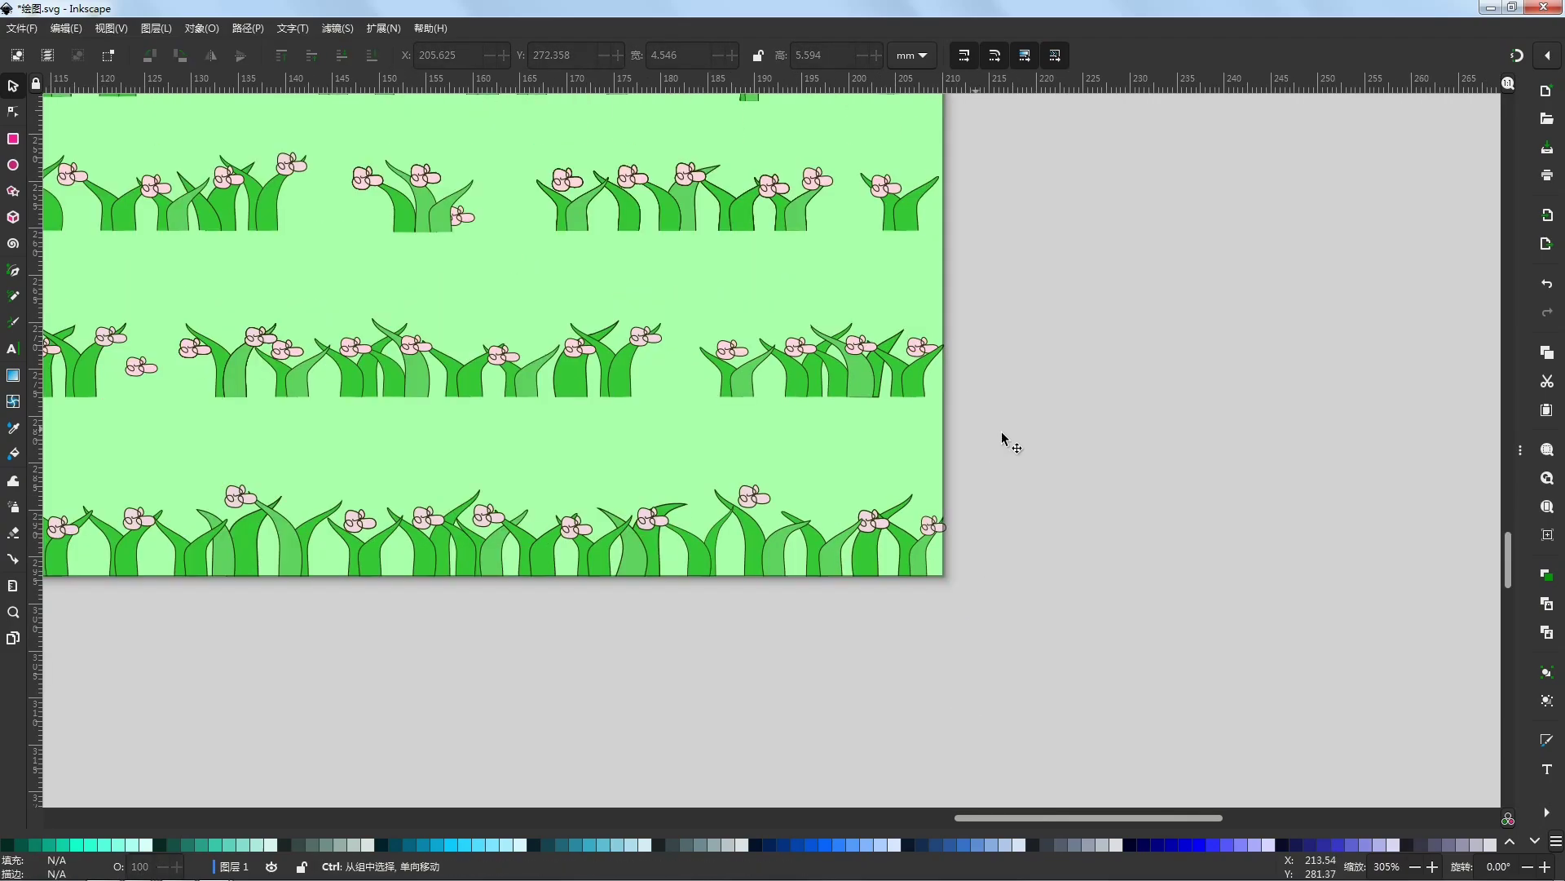
left_click_drag(1055, 467, 1055, 526)
scroll(1072, 489, "down", 2)
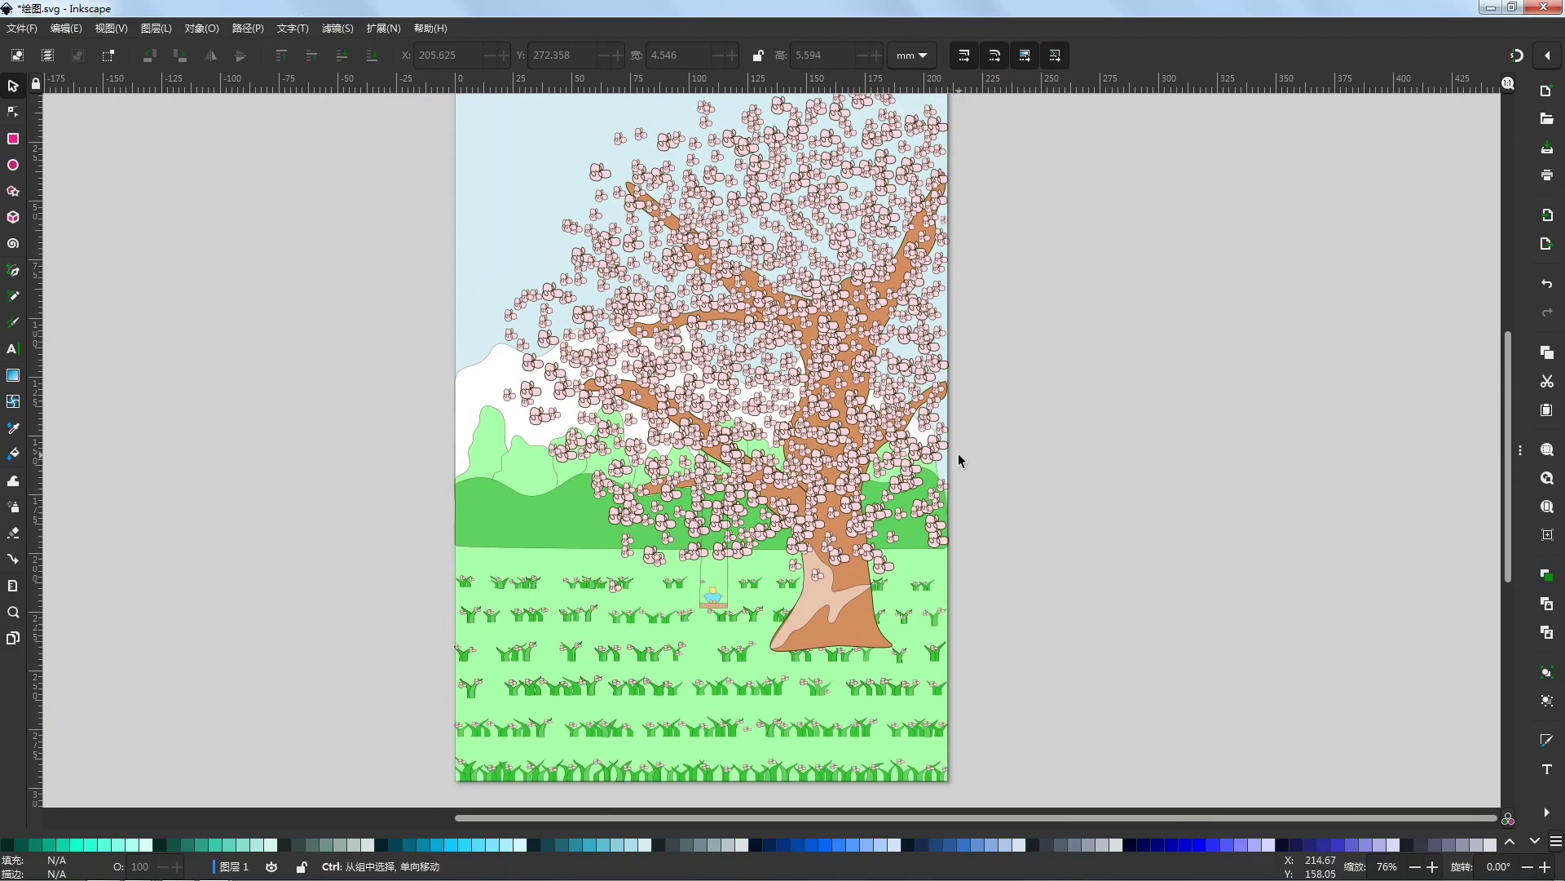
Step: Adjust the blossoms overhanging the right page edge near the tree's upper right branch so they sit inside the page
scroll(958, 460, "up", 2)
scroll(938, 514, "up", 2)
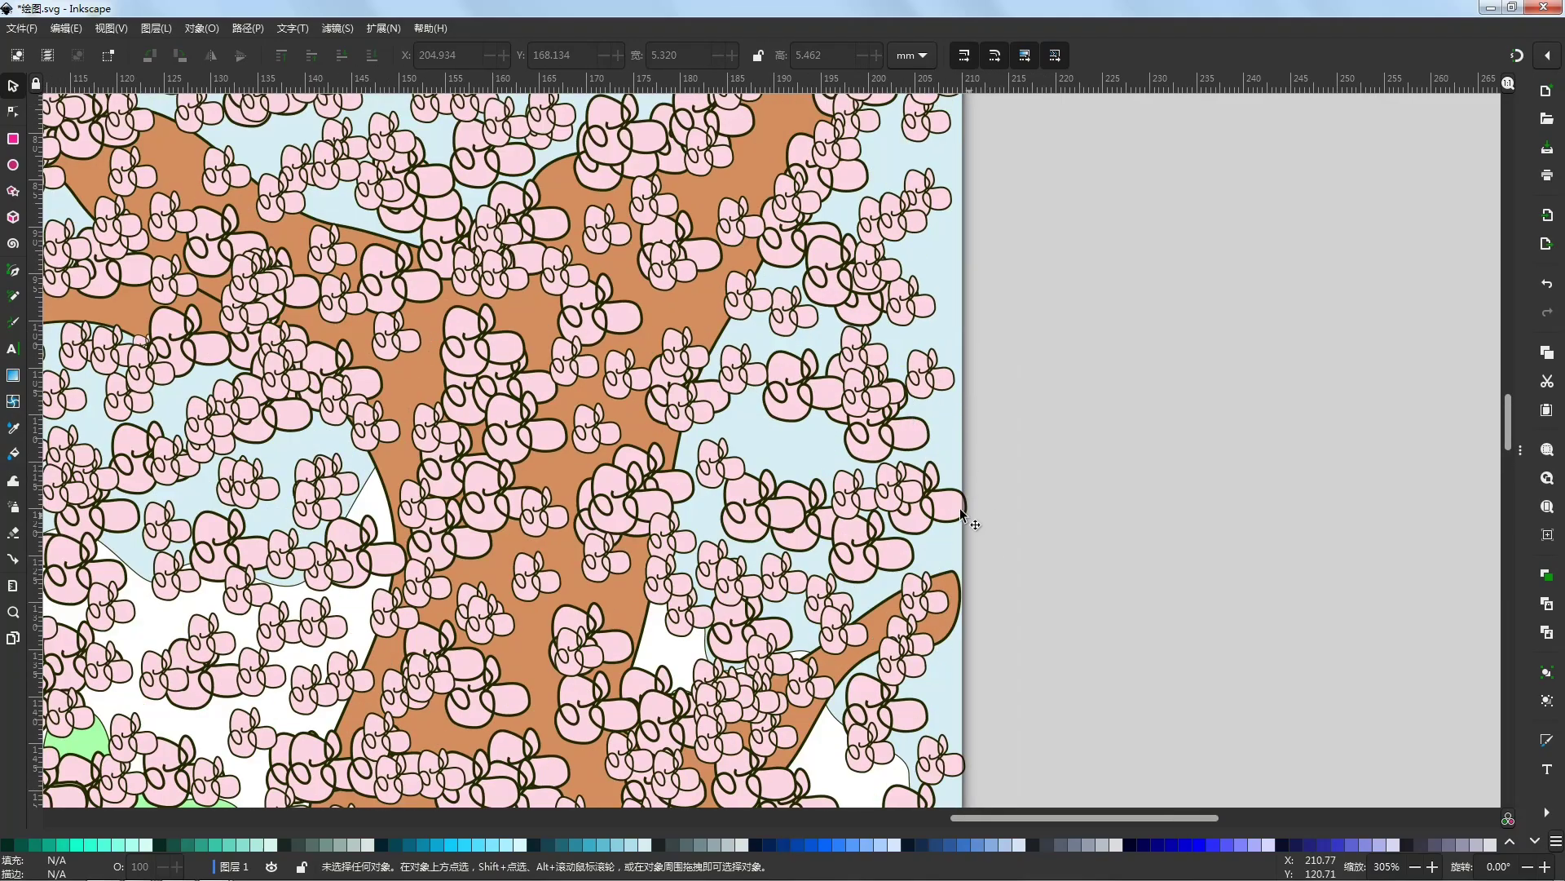
scroll(957, 454, "down", 3)
scroll(938, 318, "up", 4)
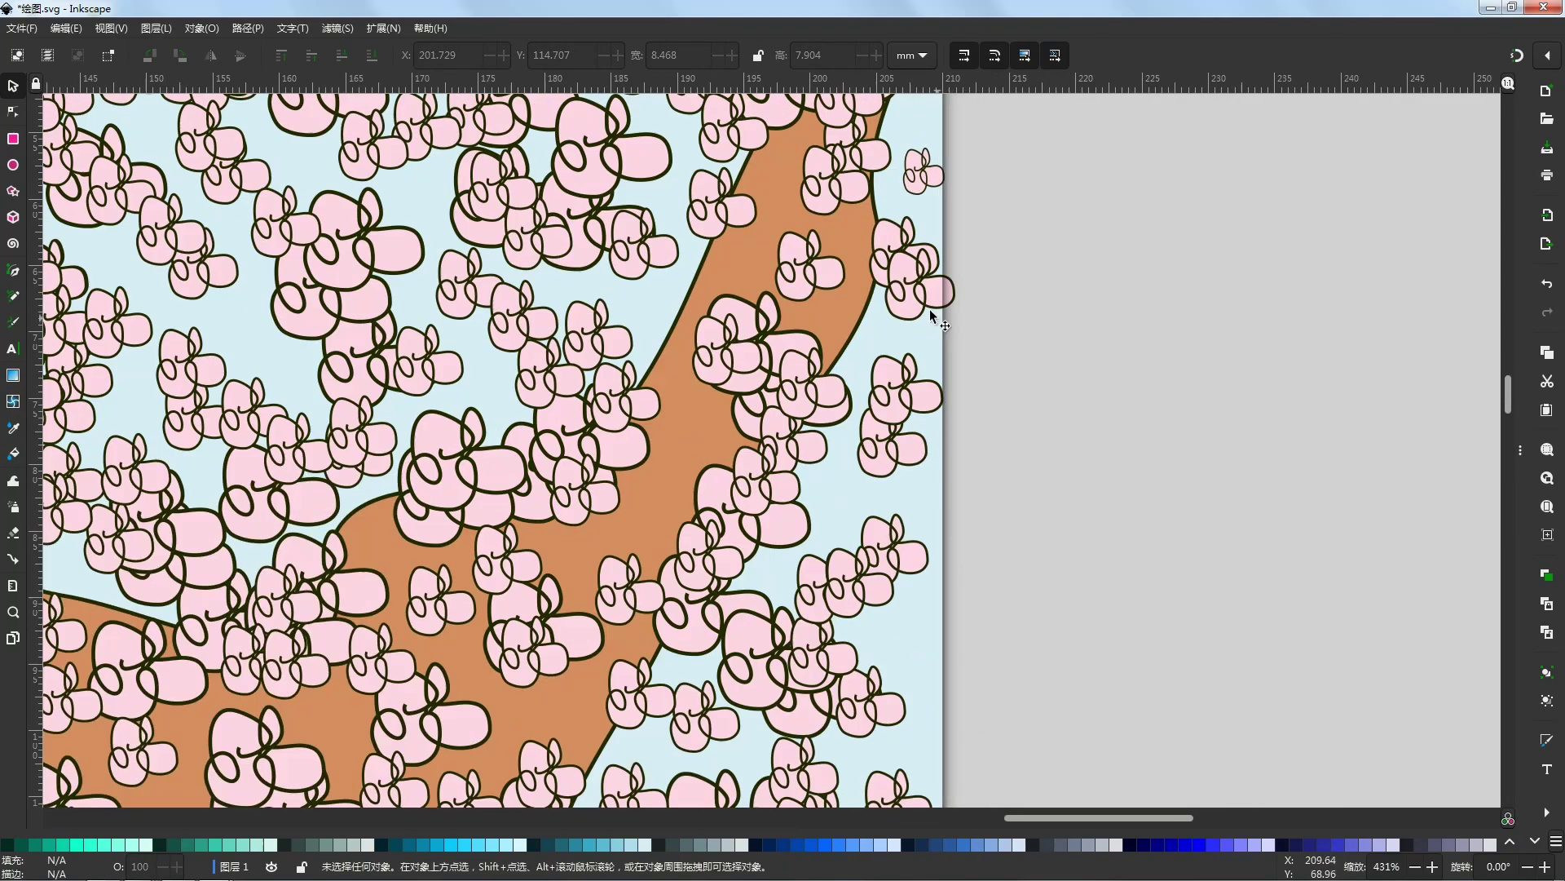
mouse_move(930, 313)
left_mouse_down()
mouse_move(908, 302)
mouse_move(923, 297)
mouse_move(921, 320)
left_mouse_up()
left_click(946, 351)
scroll(939, 353, "down", 2)
scroll(951, 319, "up", 4)
left_click(891, 353)
left_click(890, 353)
left_click_drag(869, 379, 882, 404)
left_click(946, 346)
scroll(937, 358, "down", 7, "ctrl")
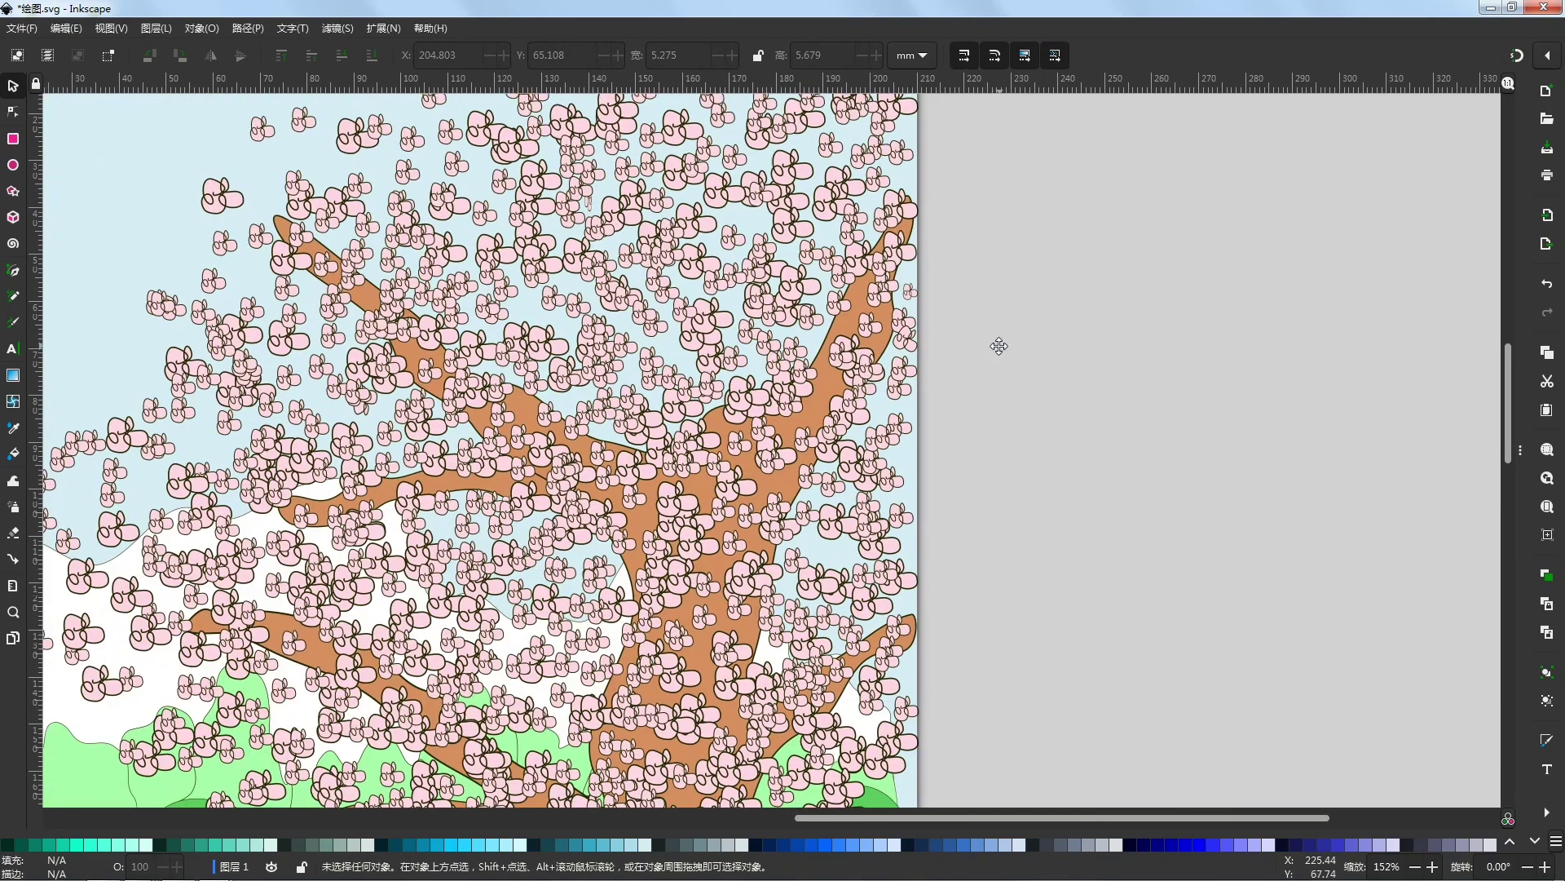
Step: Rotate the large blossom below the lower right branch and the small one above it to fit inside the page edge
scroll(894, 517, "up", 5)
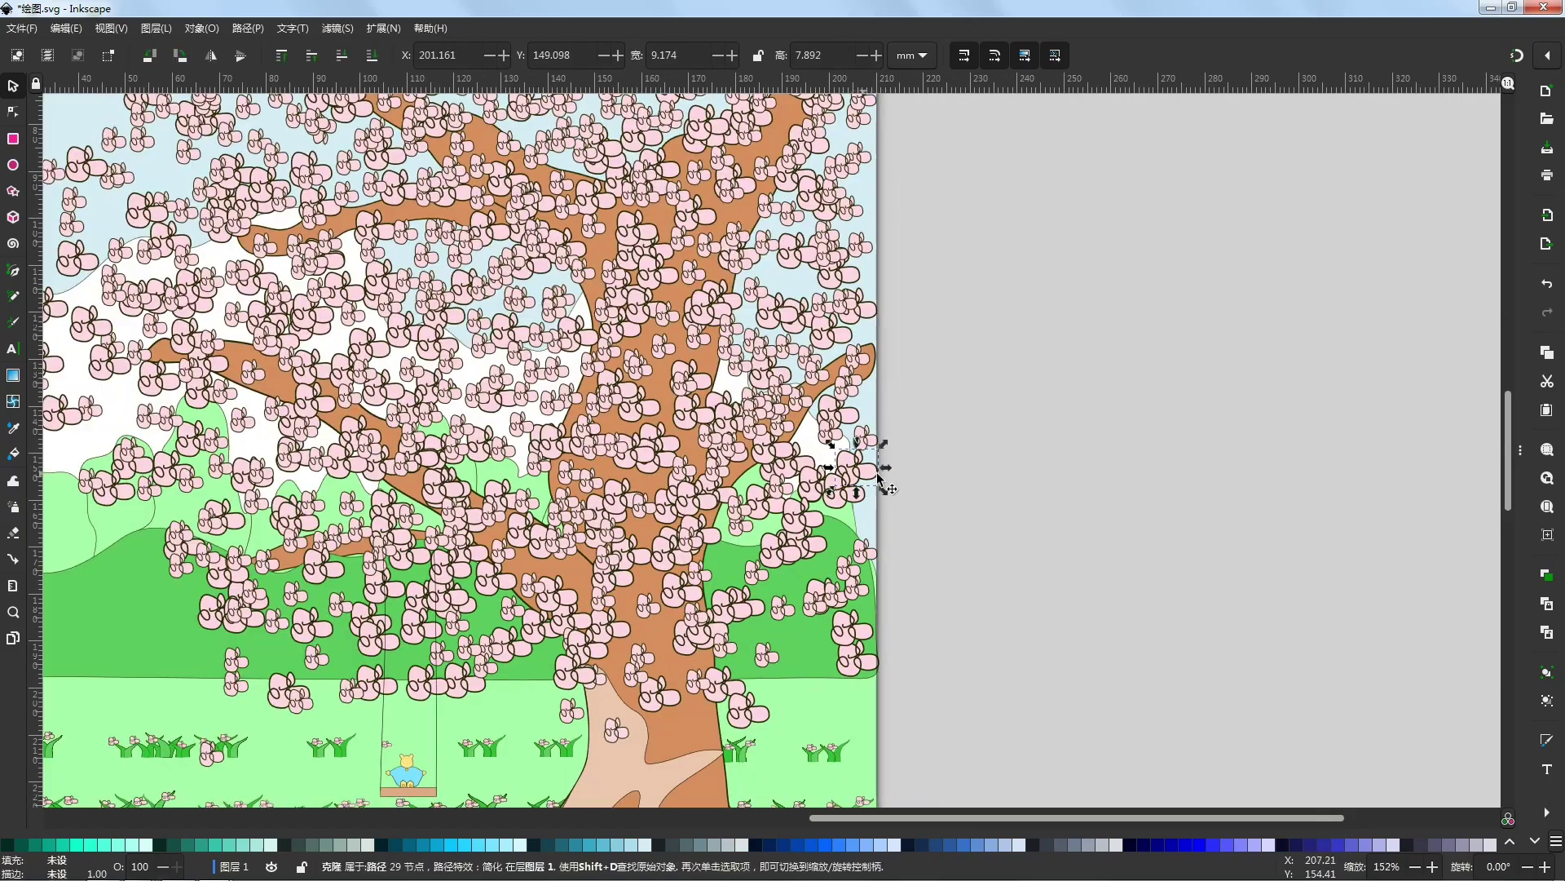
left_click(818, 461)
left_click(901, 426)
scroll(974, 448, "down", 2)
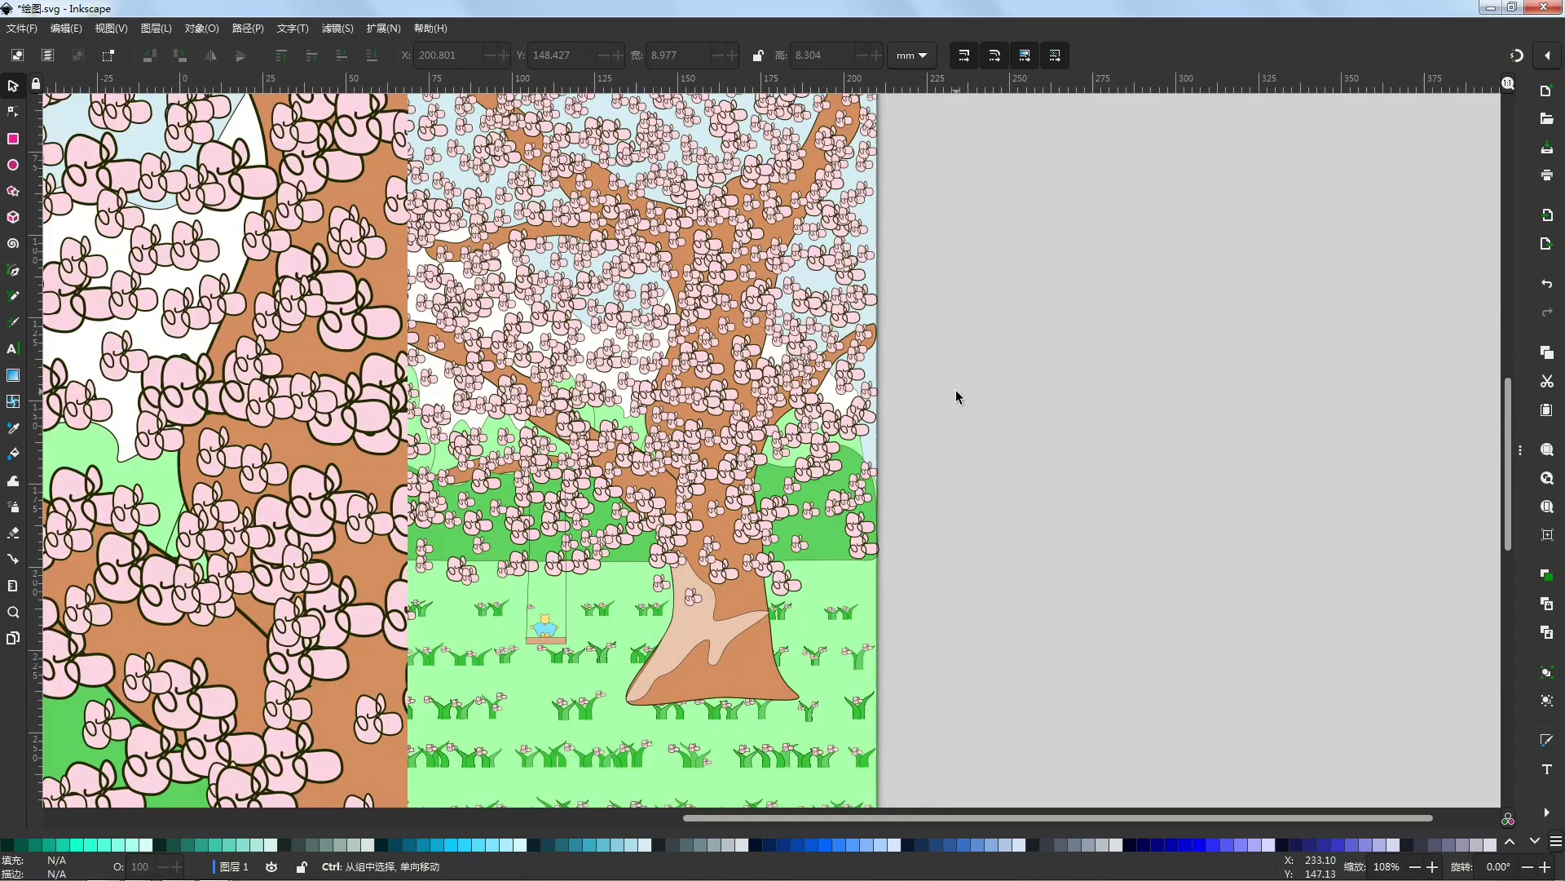
scroll(877, 396, "up", 2)
left_click(863, 384)
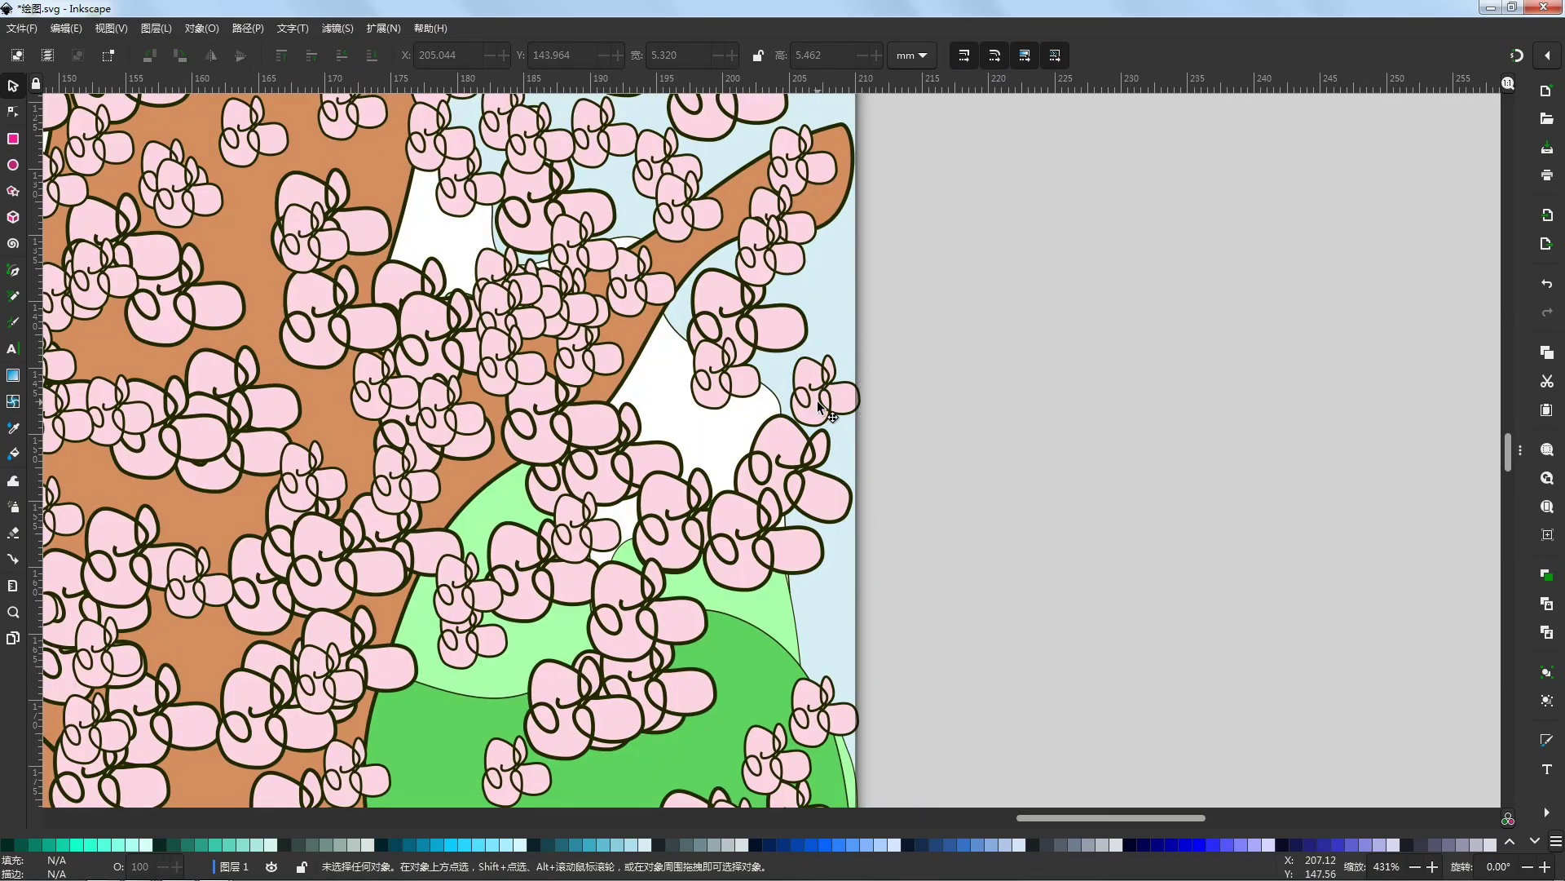
left_click(917, 324)
scroll(917, 324, "down", 2)
Step: Move the large blossom at the hill's lower right corner left to about X 186.5 mm and a small one to about X 200.1 mm
scroll(923, 492, "down", 4)
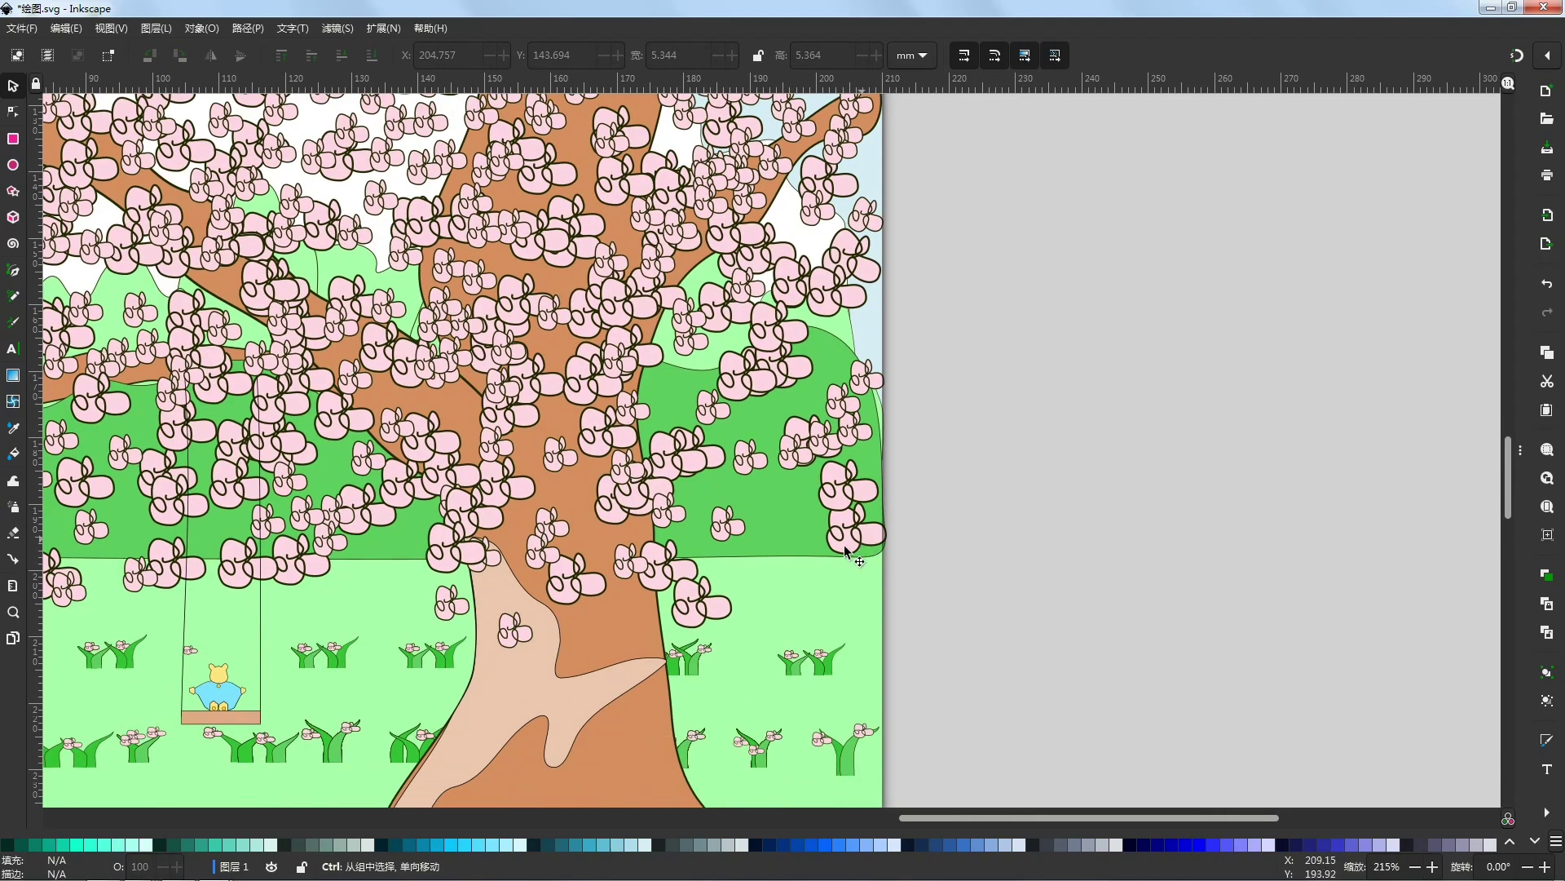
scroll(902, 548, "up", 1)
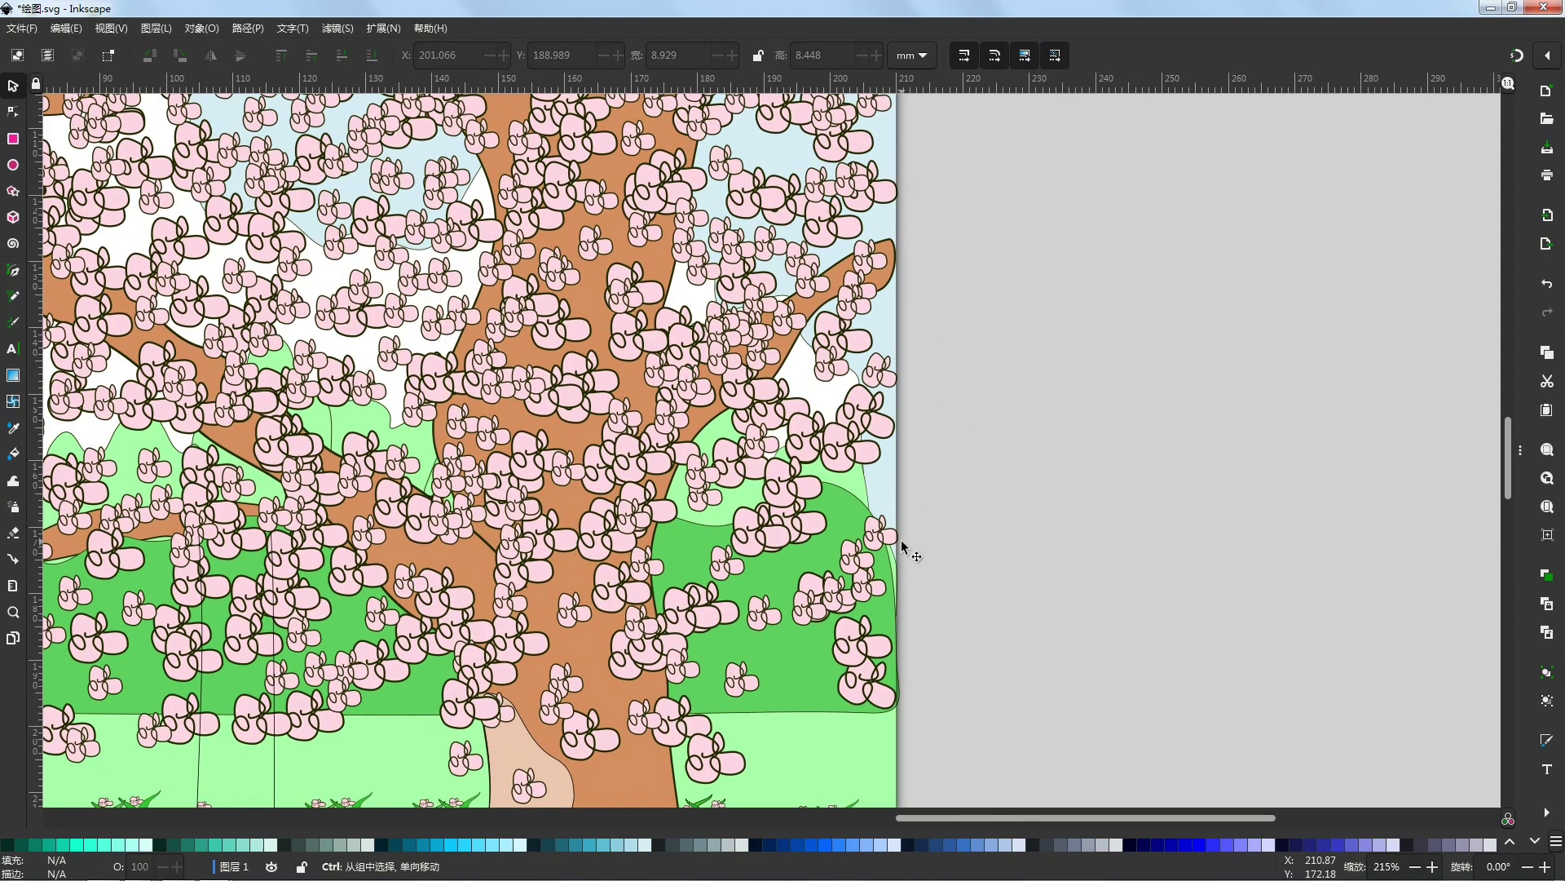
scroll(888, 563, "down", 3)
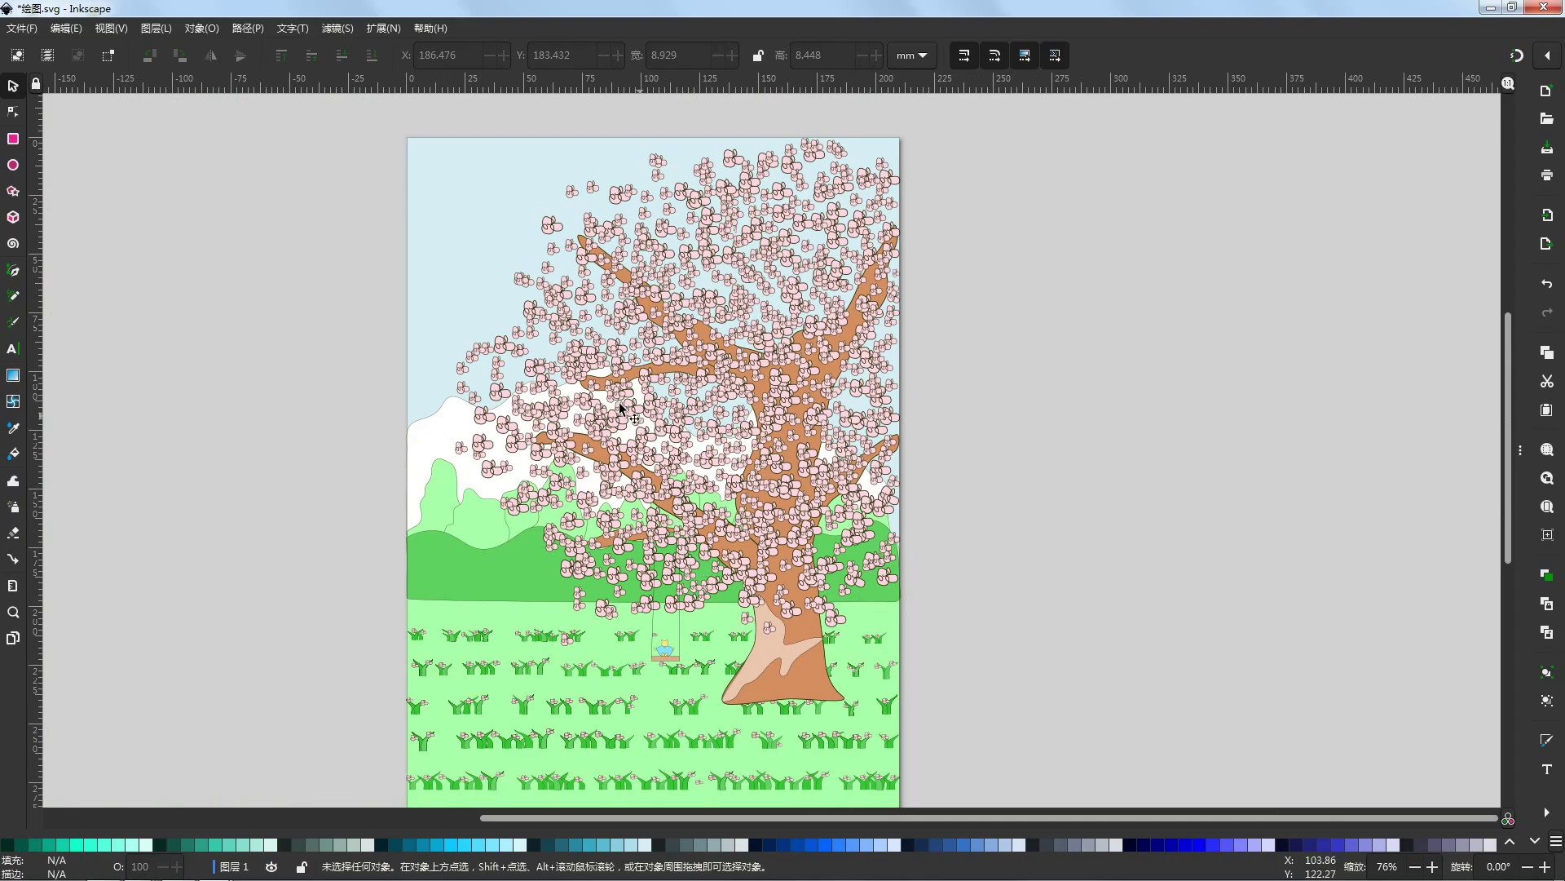
left_click_drag(624, 397, 688, 412)
left_click_drag(880, 599, 882, 585)
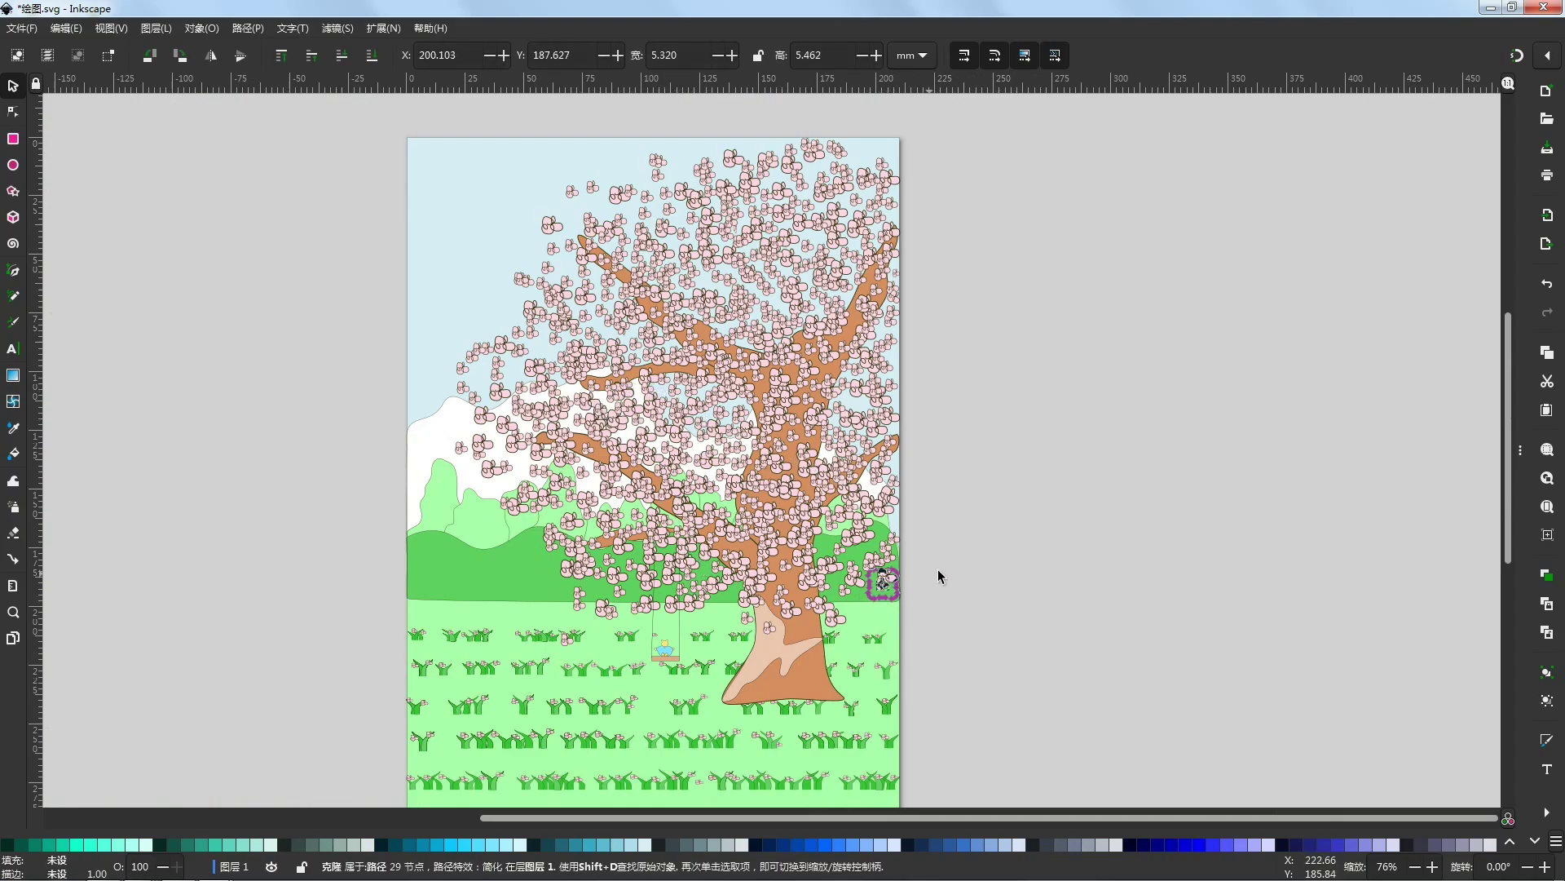
Step: Move the node on the right outline of the tree's upper right branch slightly inward and downward to reshape the branch
left_click(1049, 333)
scroll(903, 300, "up", 2)
left_click(854, 359)
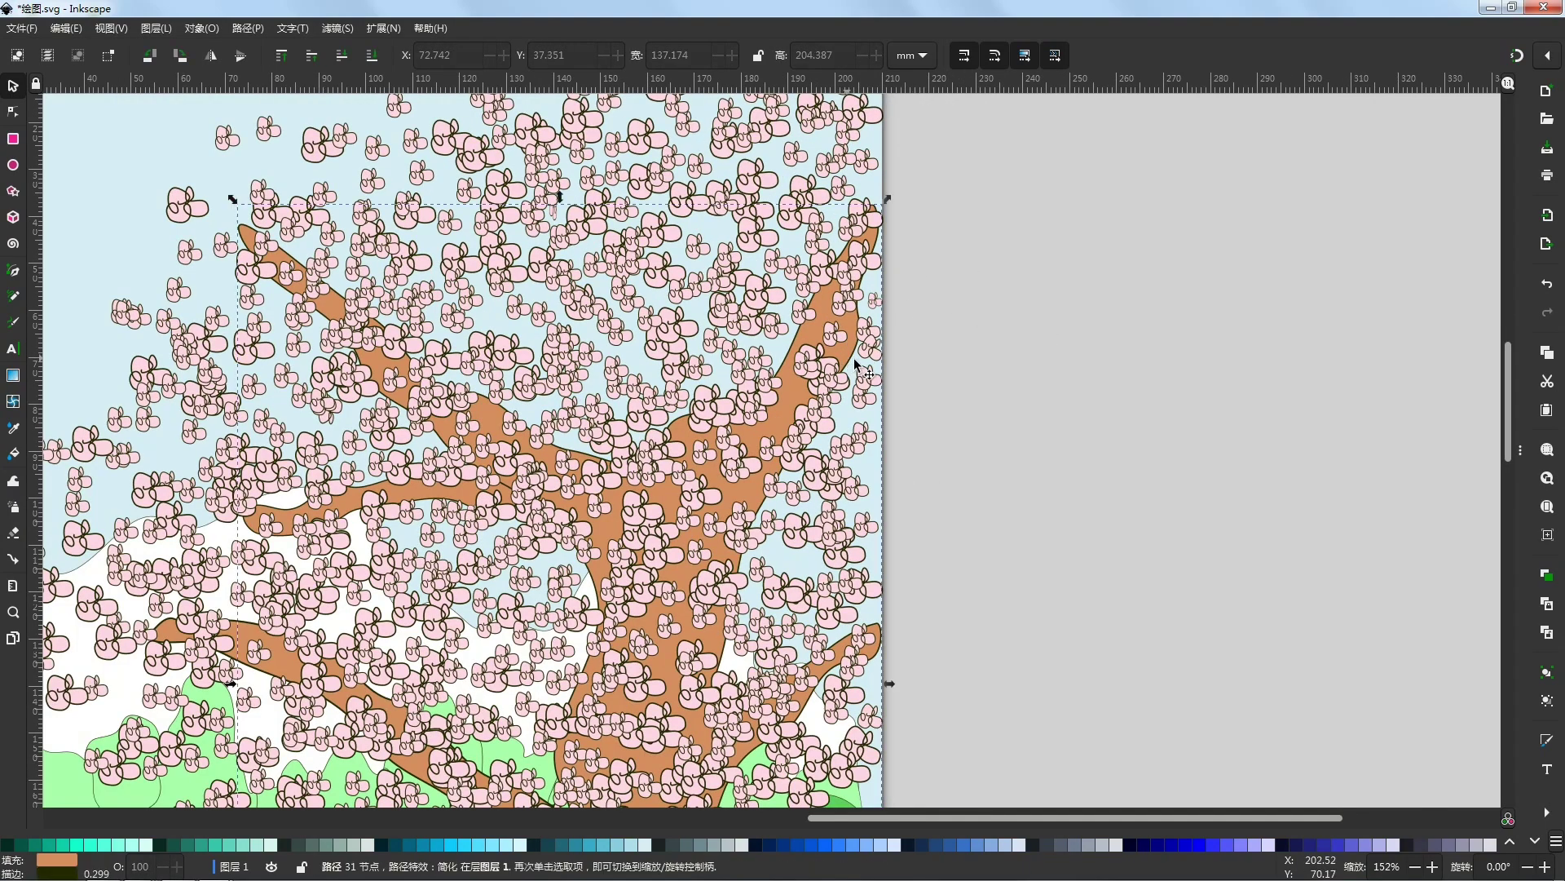
left_click(14, 110)
scroll(921, 316, "up", 2)
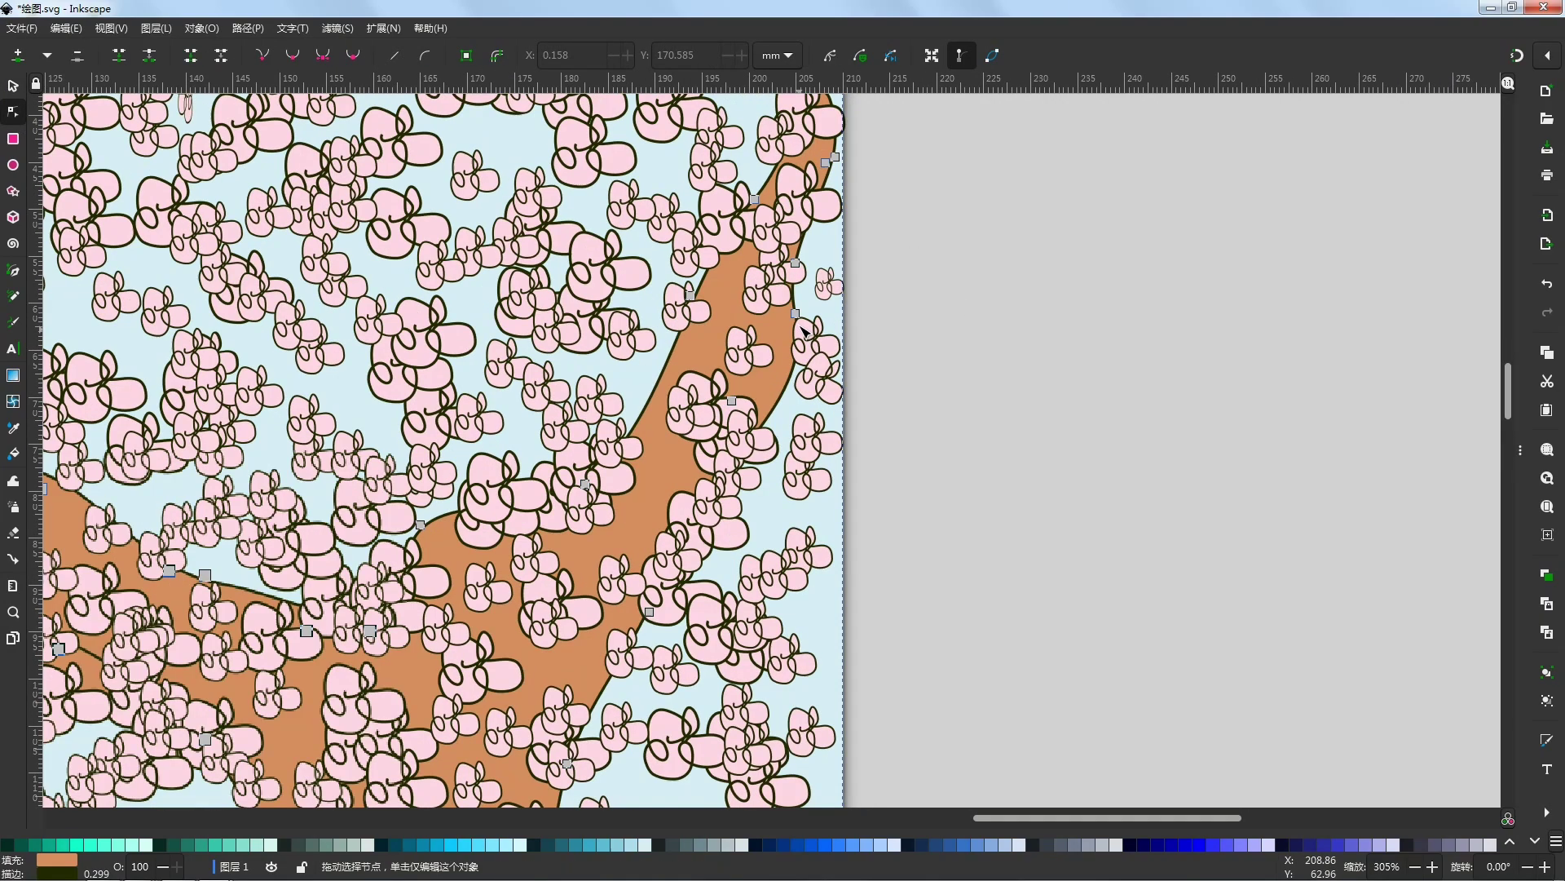
left_click_drag(795, 313, 777, 345)
scroll(898, 325, "down", 4)
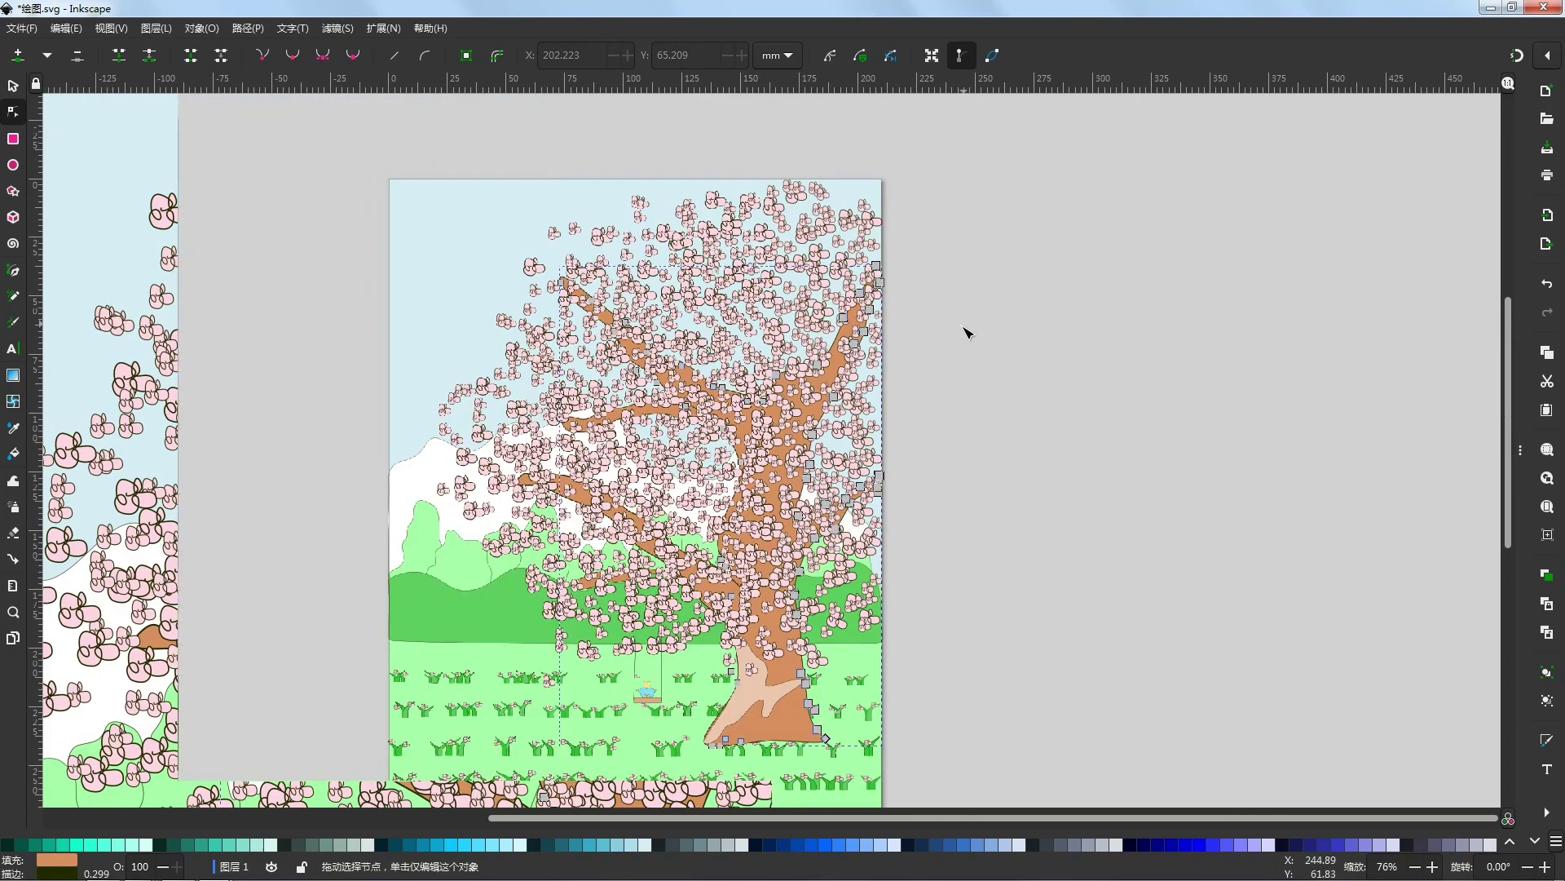
left_click(962, 513)
Step: Delete the large blossom below the lower right branch and move a small blossom there, to about X 199.7, Y 156.6 mm
left_click_drag(962, 514, 913, 440)
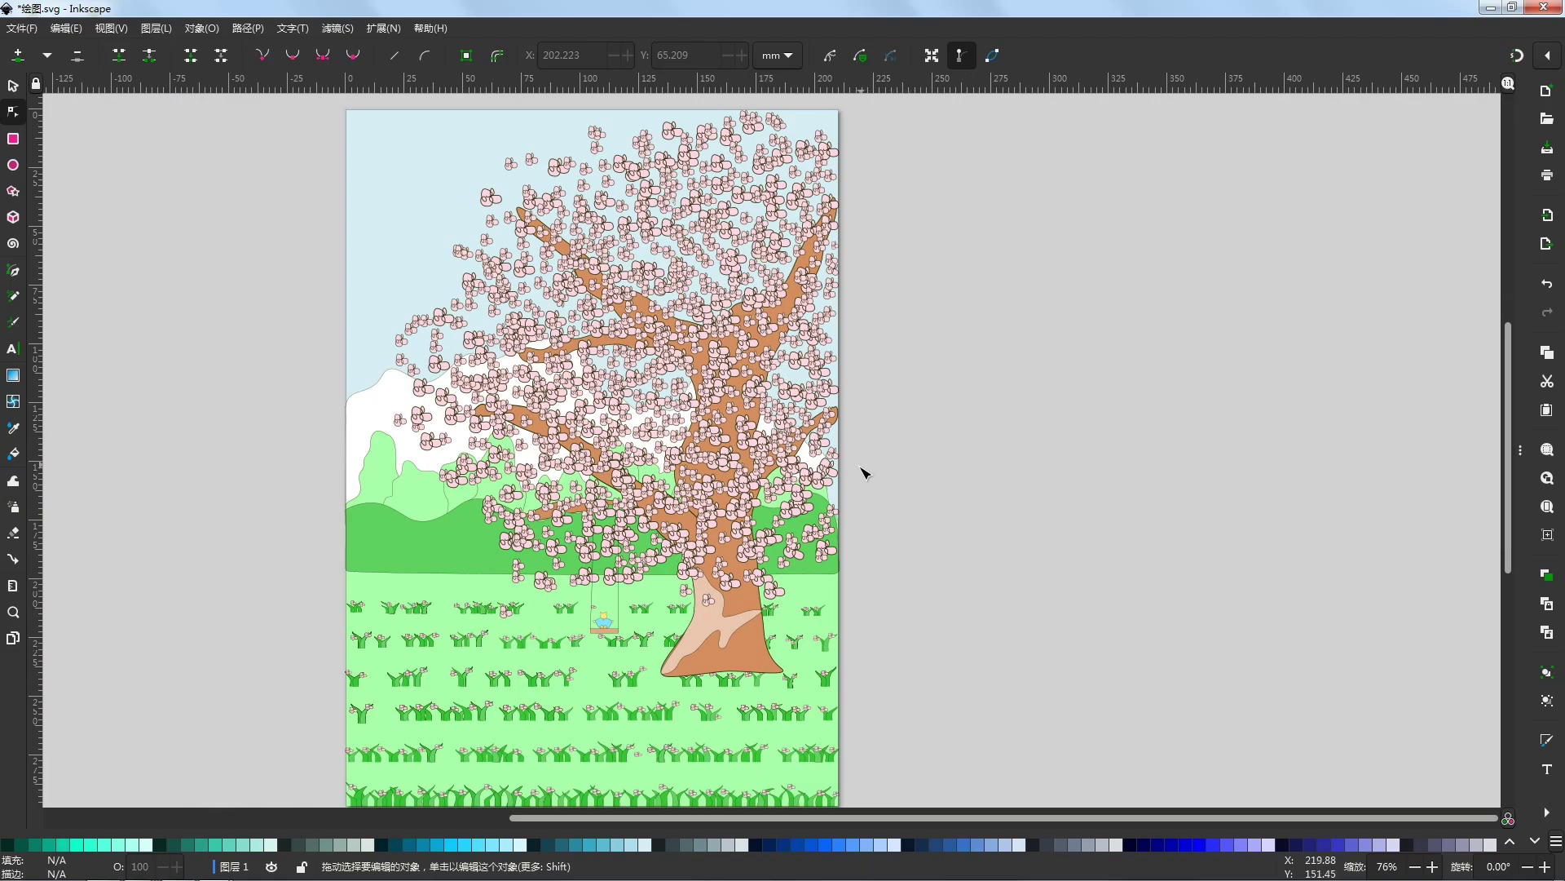
scroll(829, 489, "up", 1)
left_click(12, 86)
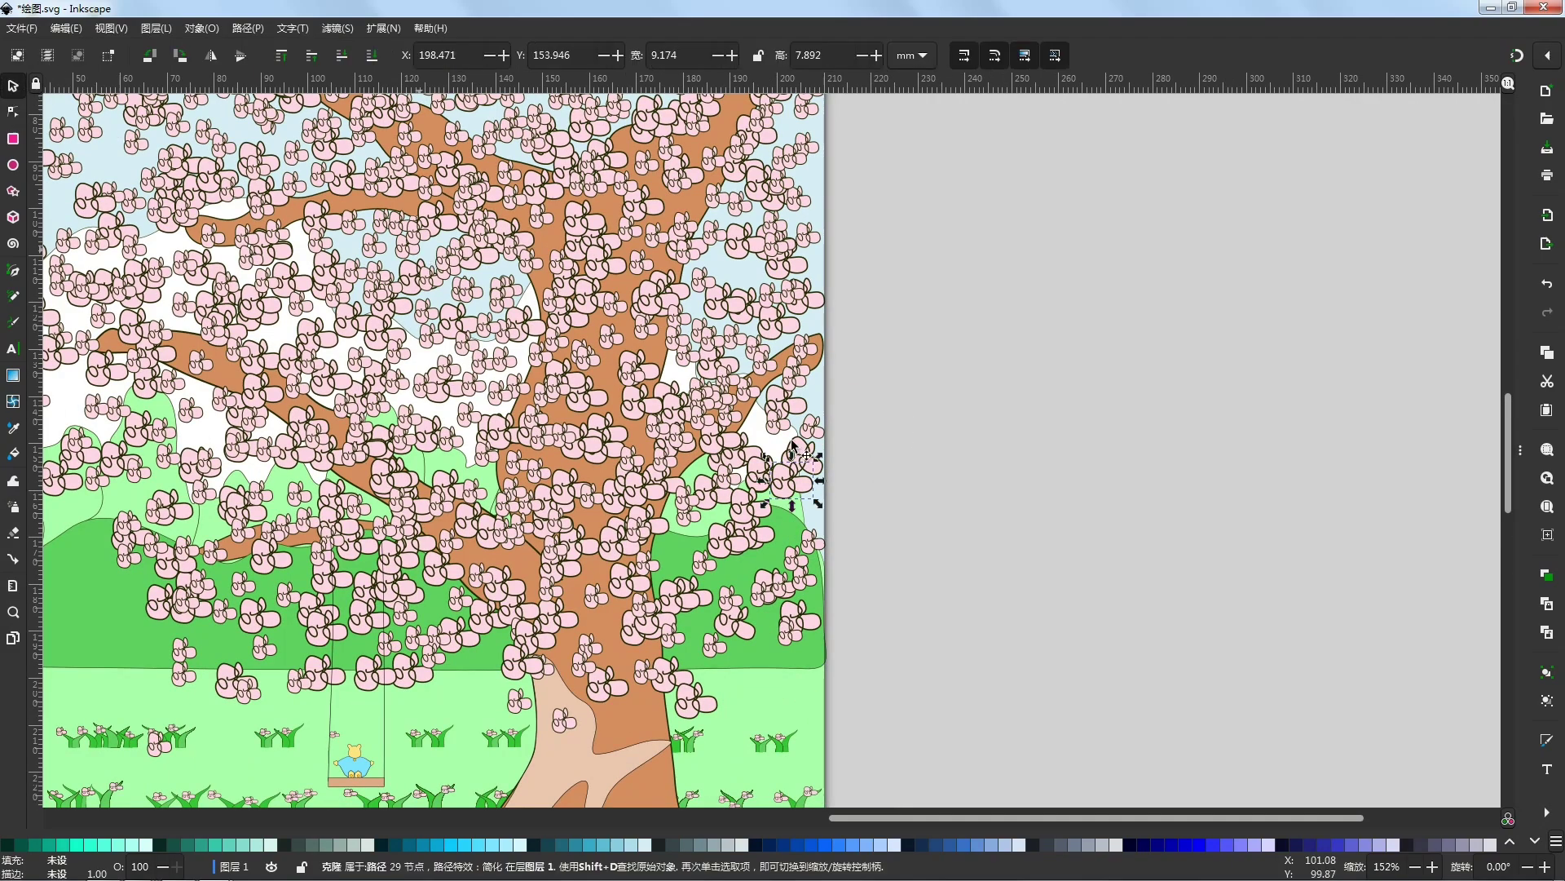
left_click(783, 486)
mouse_move(818, 455)
left_mouse_down()
mouse_move(816, 506)
mouse_move(806, 472)
mouse_move(1135, 430)
mouse_move(996, 489)
left_mouse_up()
key("Delete")
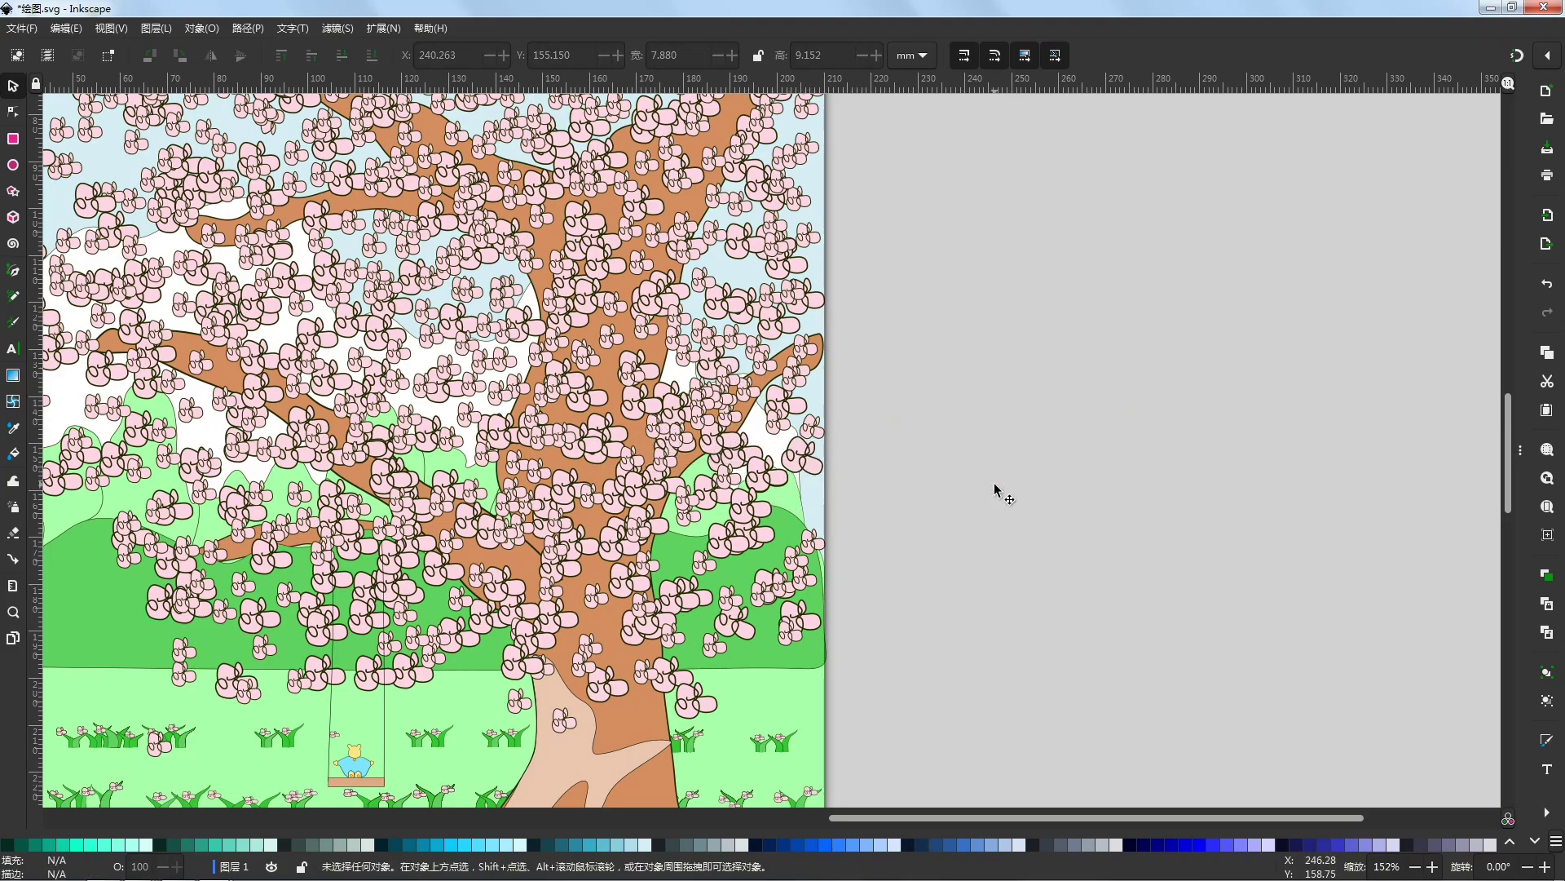
left_click_drag(707, 328, 789, 484)
left_click(984, 437)
left_click_drag(974, 388, 1108, 485)
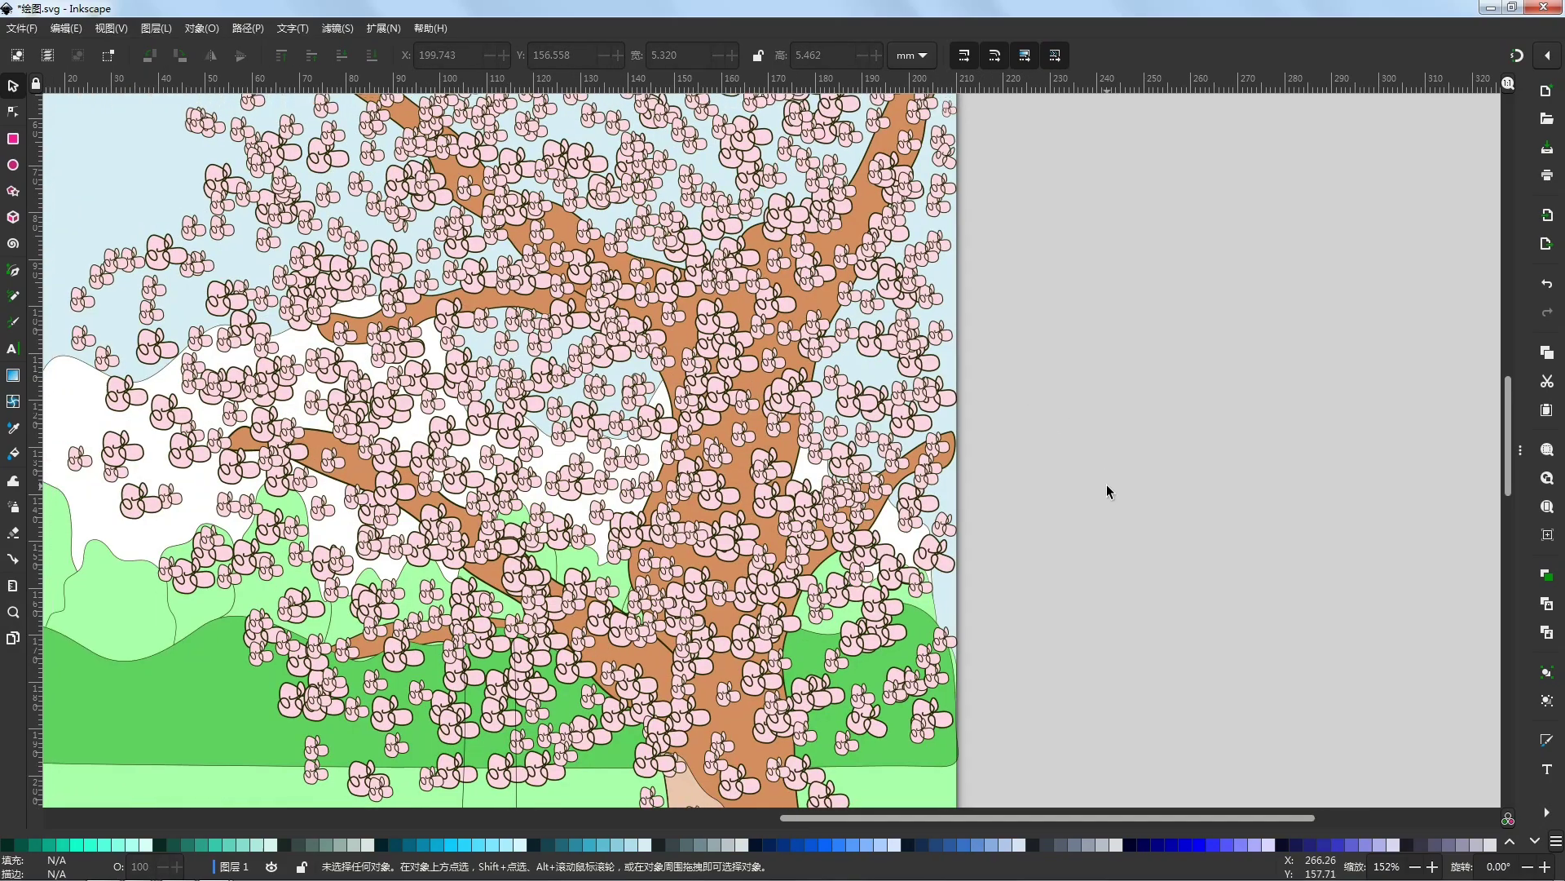
Step: Rotate the large blossom at the page edge above the upper right branch and nudge it inside the page
scroll(963, 351, "down", 2)
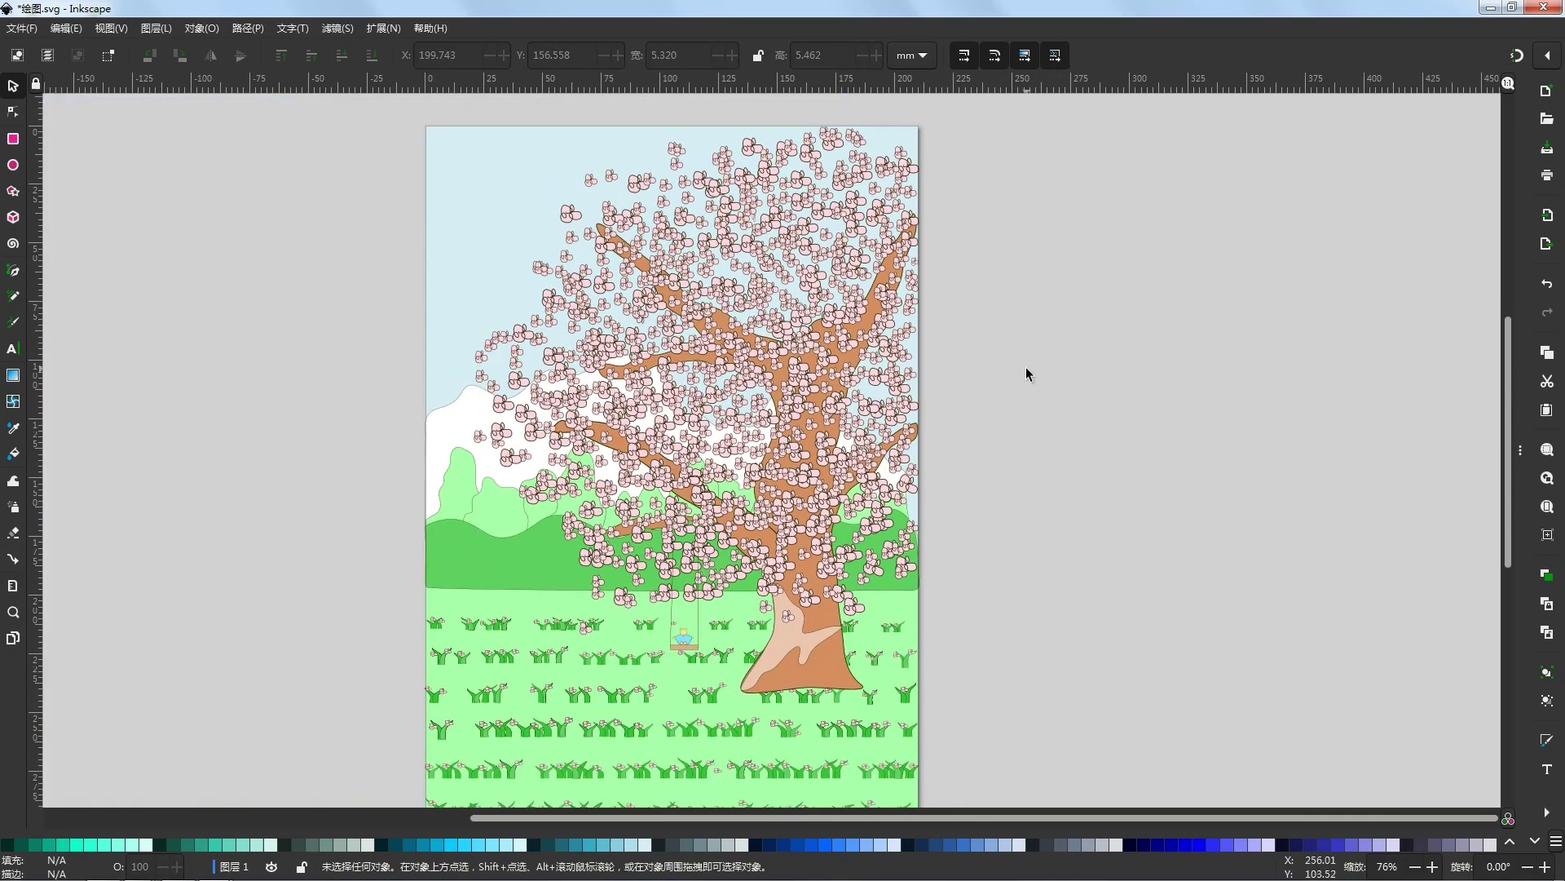
left_click(909, 169)
scroll(926, 144, "up", 4)
left_click(848, 241)
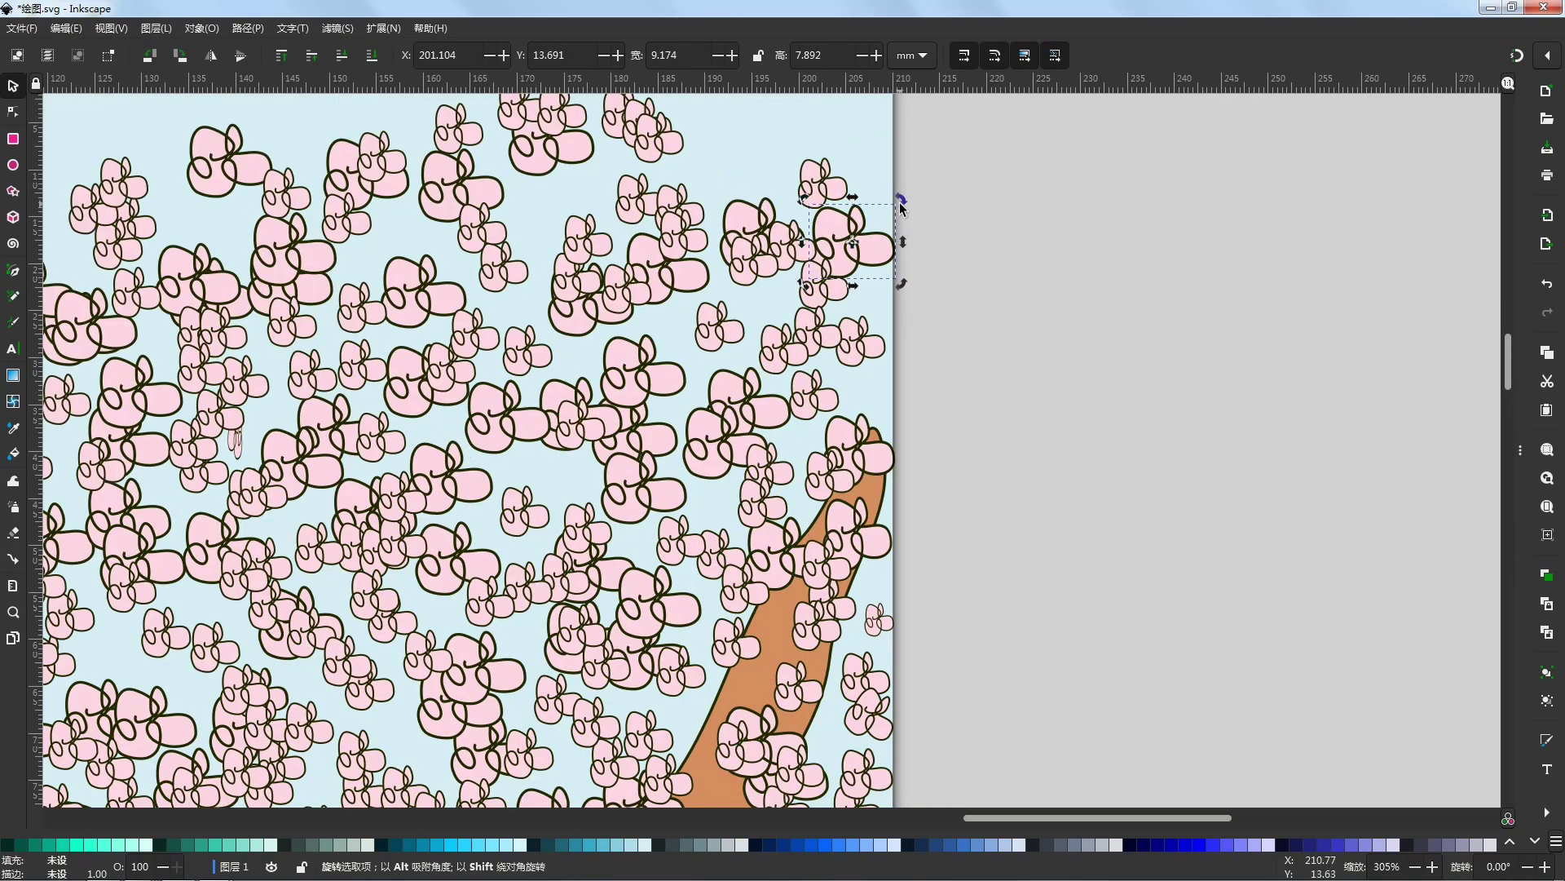
left_click_drag(901, 208, 873, 137)
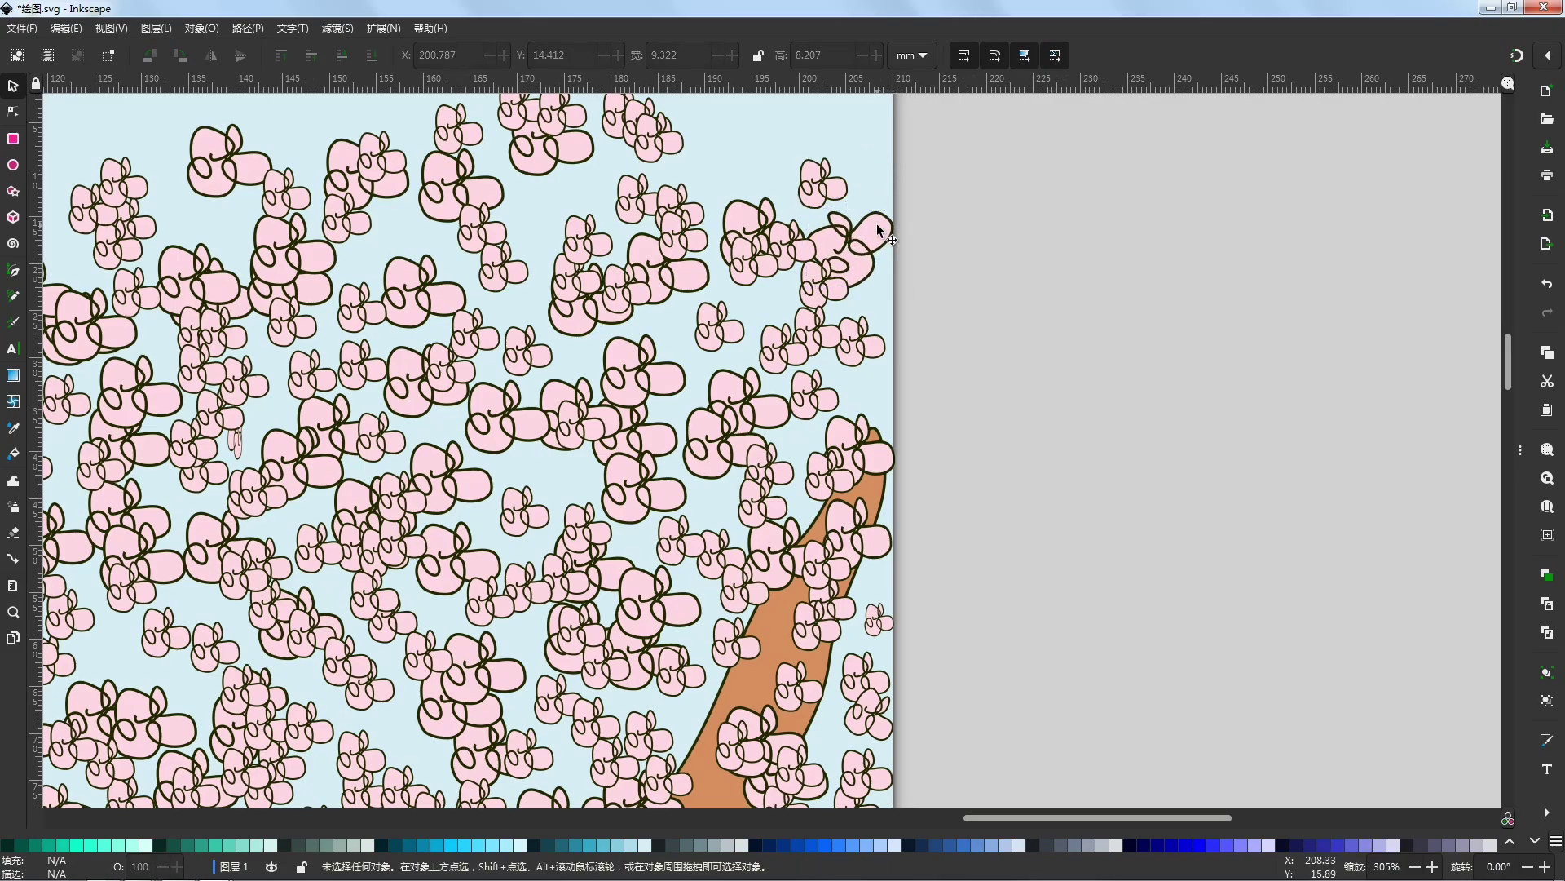
left_click_drag(877, 223, 876, 218)
left_click(894, 243)
scroll(892, 247, "down", 3)
Step: Adjust the large blossom at the tip of the upper right branch so it fits inside the page edge
scroll(907, 320, "up", 4)
left_click(789, 342)
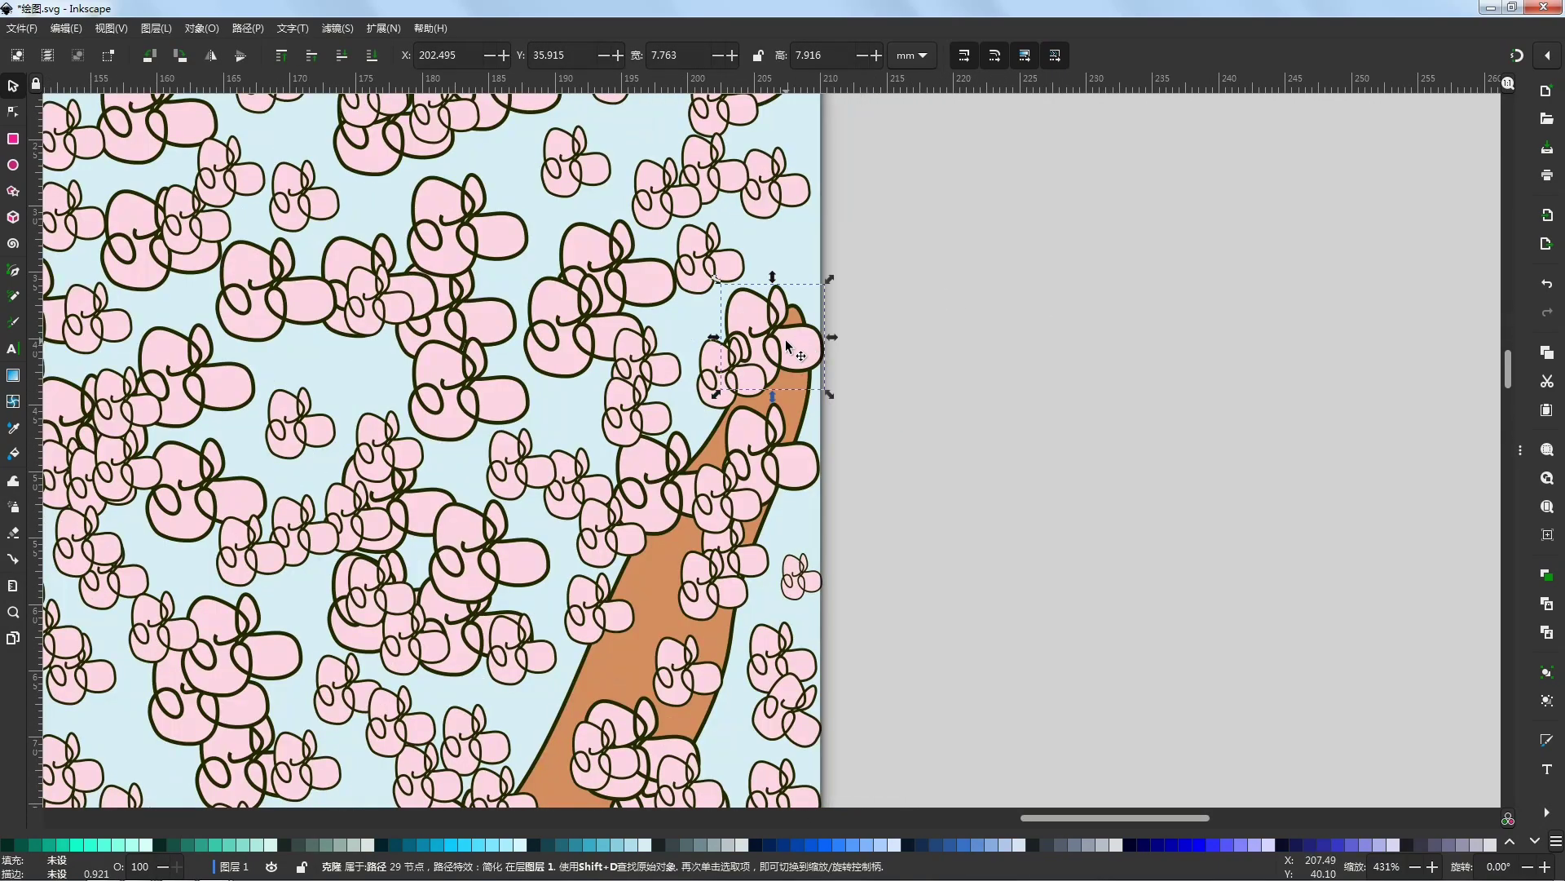
left_click(789, 343)
left_click_drag(829, 278, 807, 333)
left_click(902, 314)
scroll(918, 314, "down", 2)
Step: Nudge the smallest blossom beside the upper right branch to about X 206.86 mm, inside the page edge
scroll(883, 487, "up", 4)
left_click(930, 349)
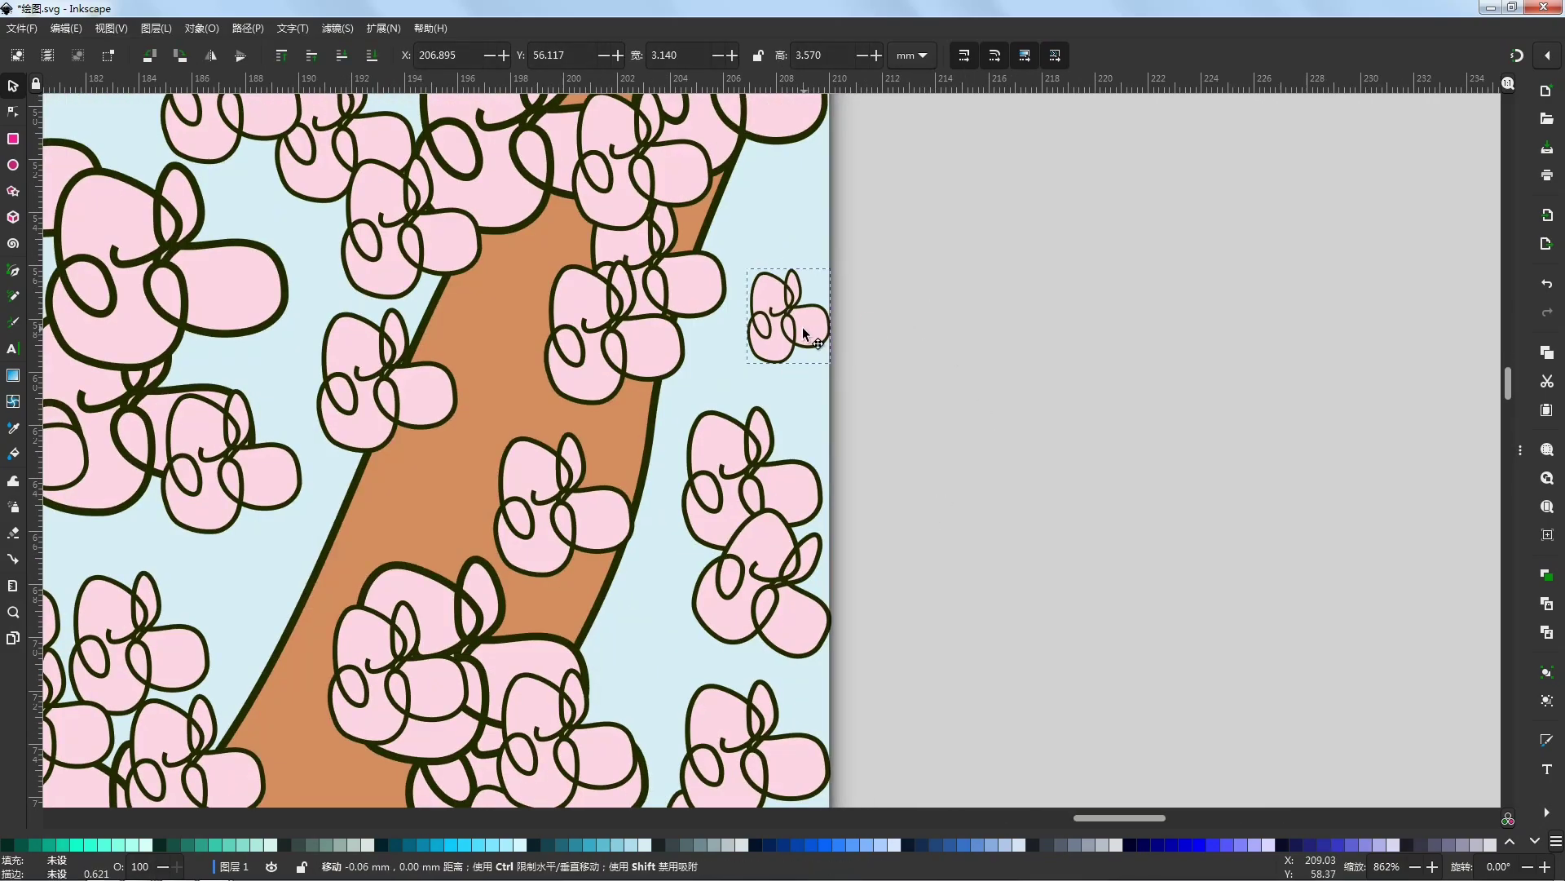
left_click(1044, 432)
left_click_drag(1081, 364, 1090, 325)
scroll(1091, 325, "down", 7)
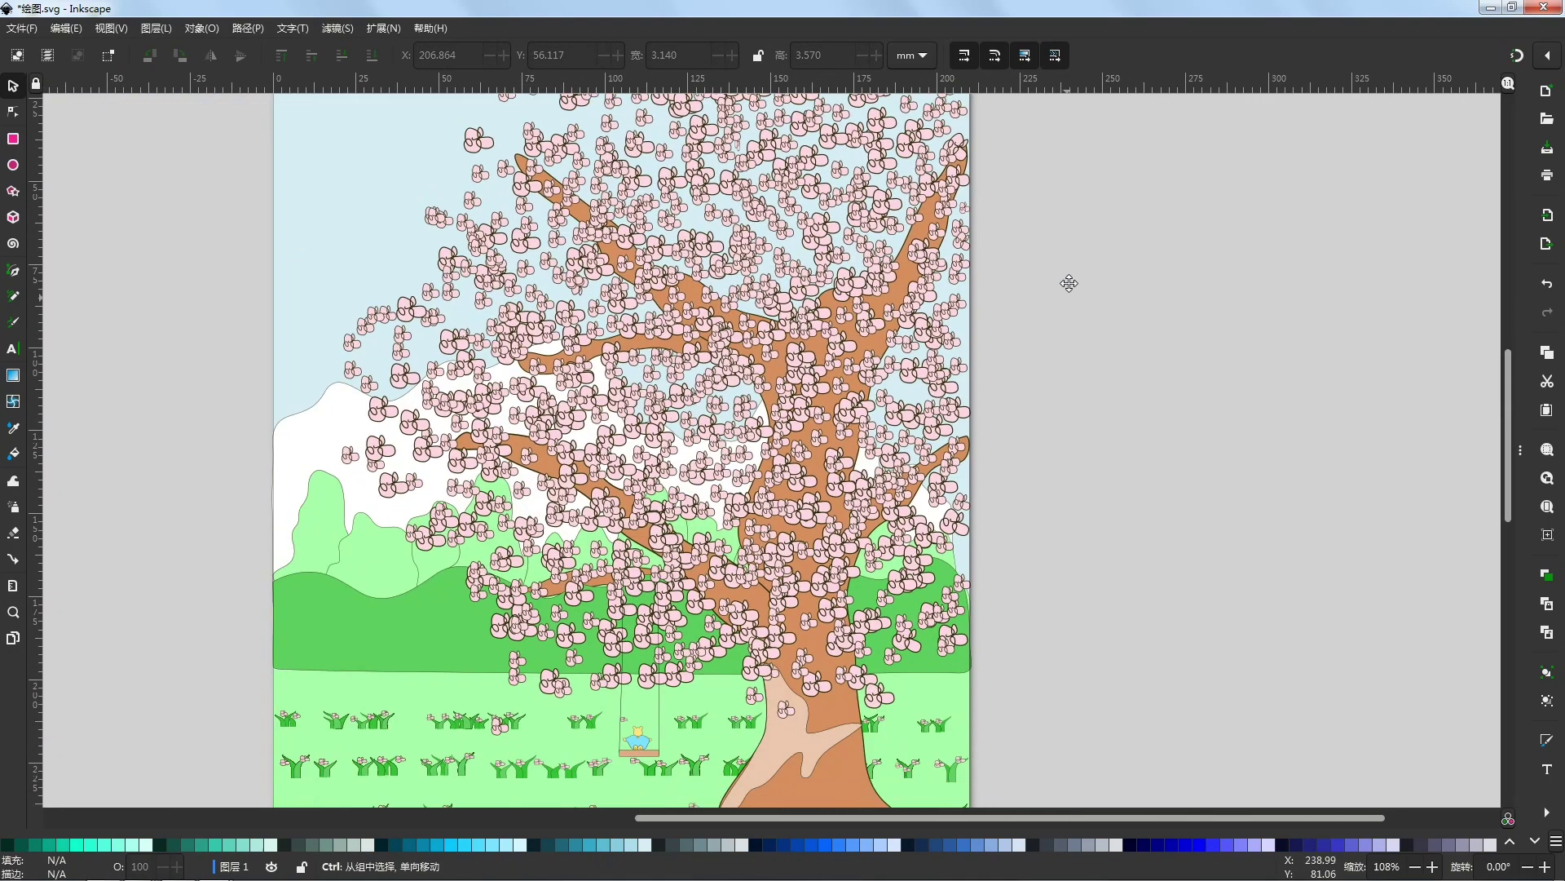
Step: Move the lower right corner node of the dark green hill to about X 209.49, Y 196.94 mm
left_click(1056, 517)
scroll(1013, 559, "up", 6)
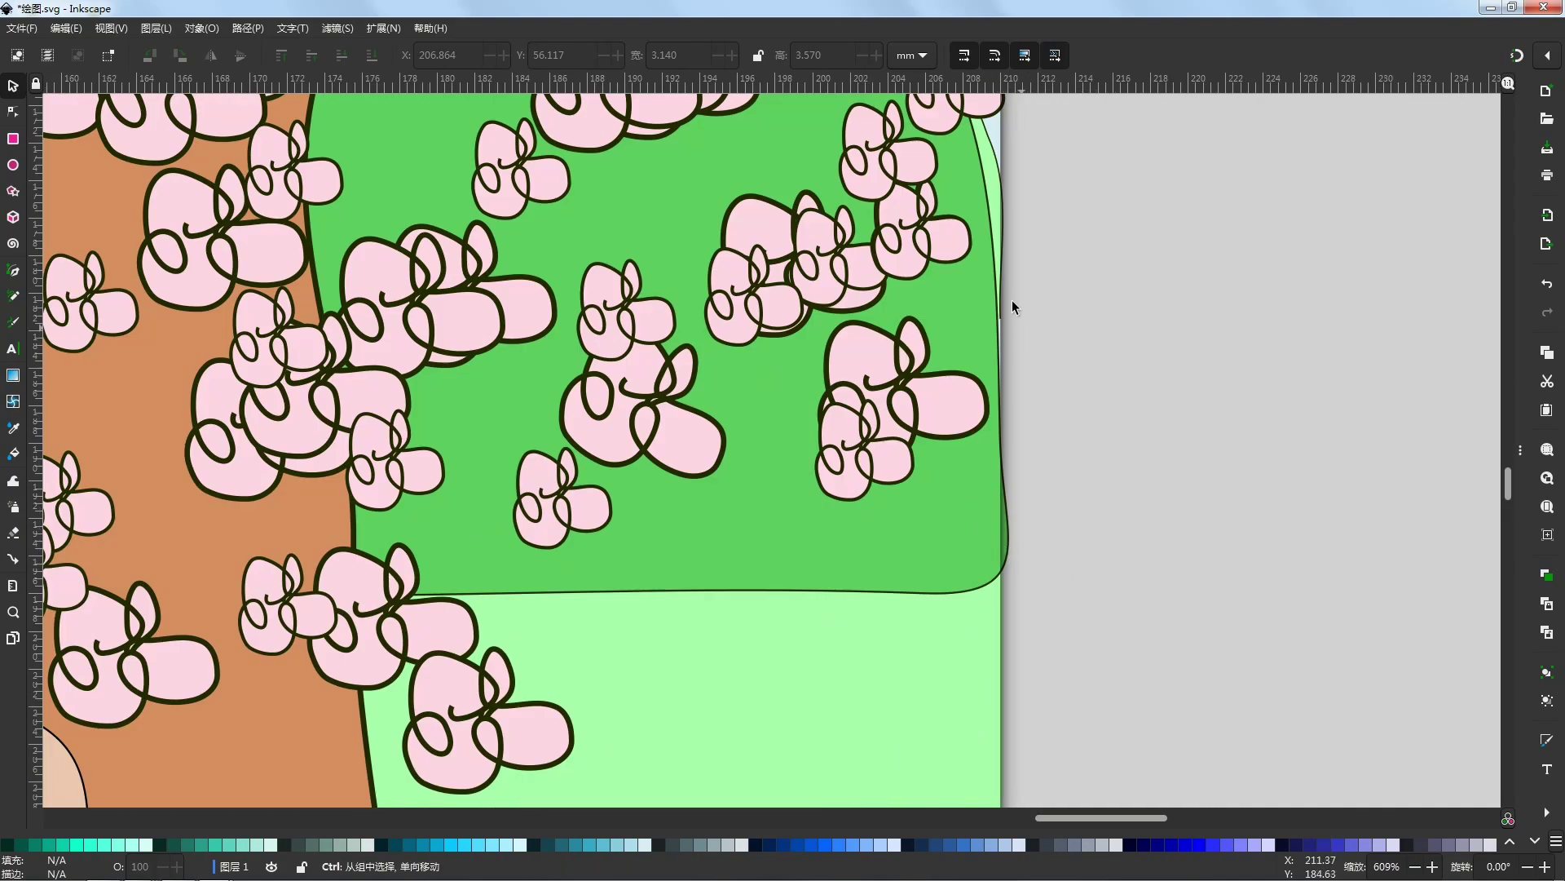
scroll(829, 629, "up", 3)
left_click(820, 626)
left_click_drag(1062, 442, 1089, 180)
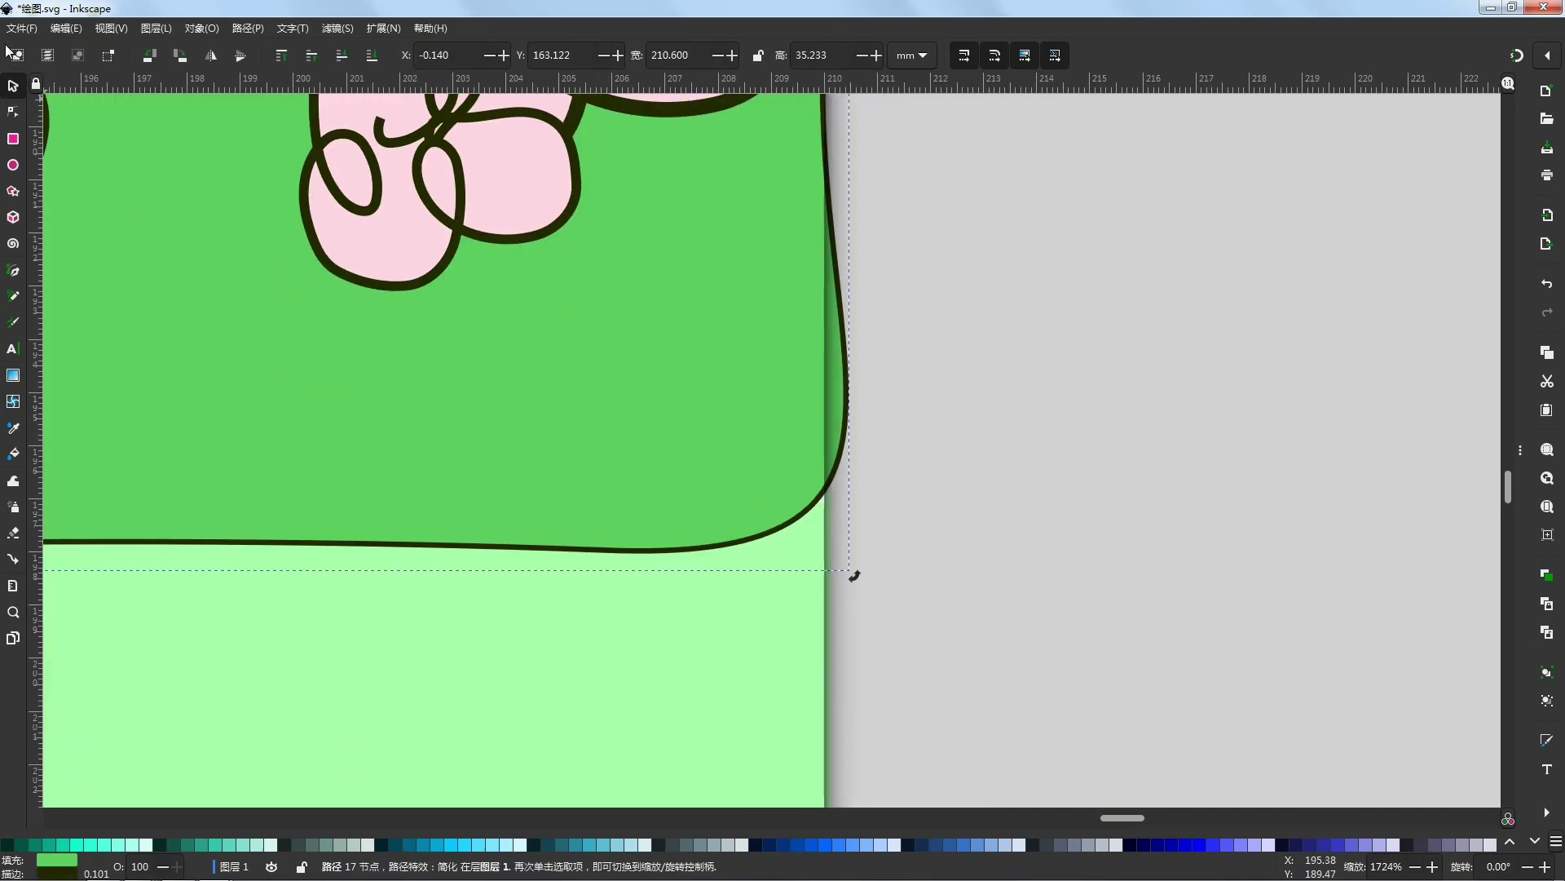
left_click(13, 112)
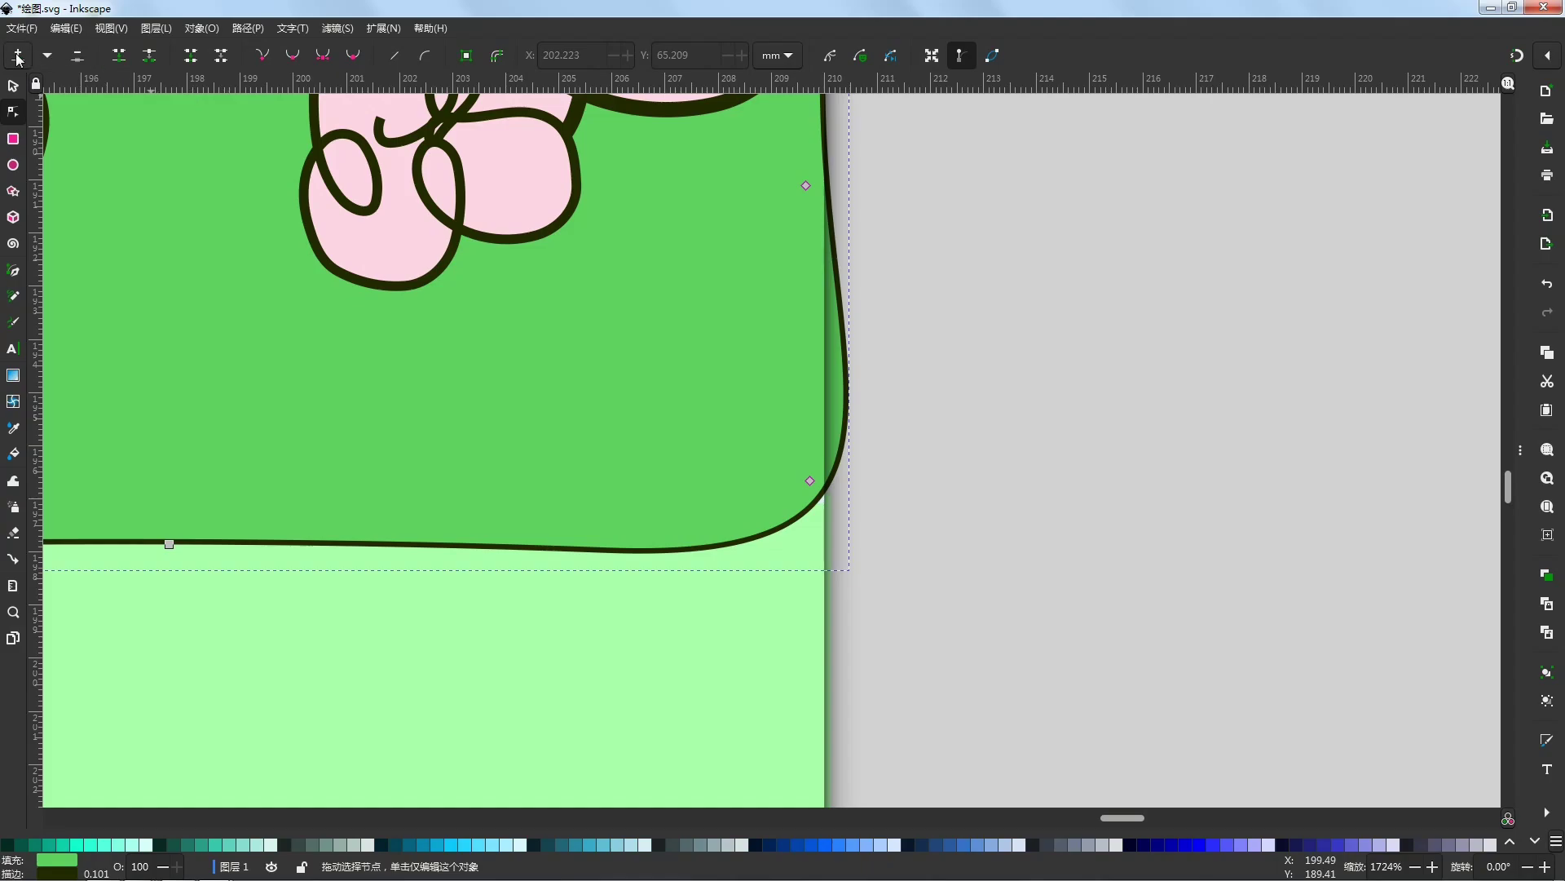
scroll(828, 402, "up", 4)
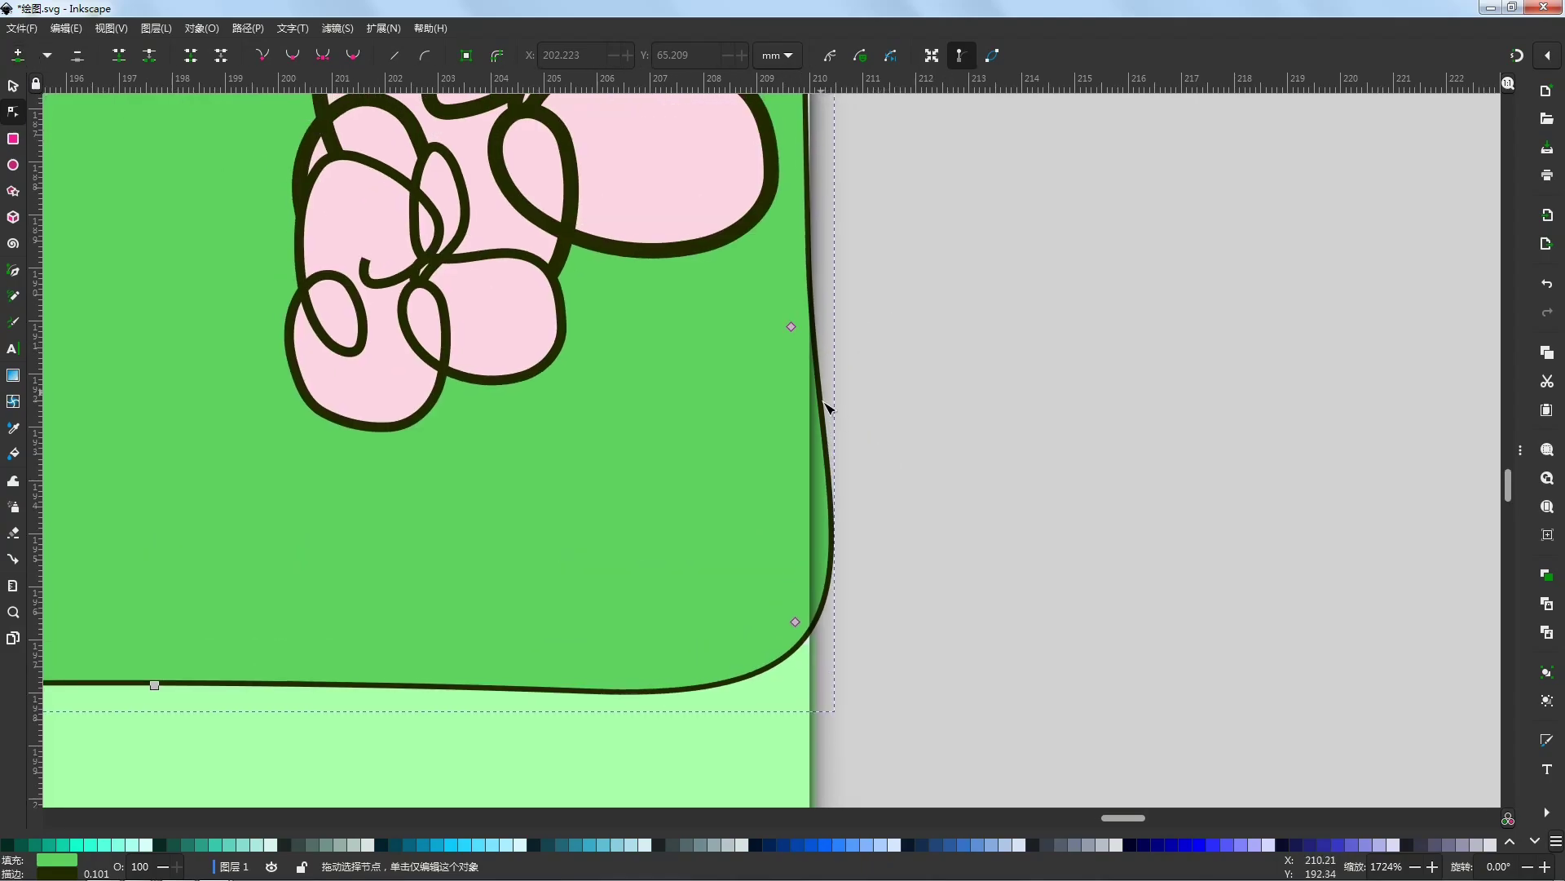
right_click(1091, 112)
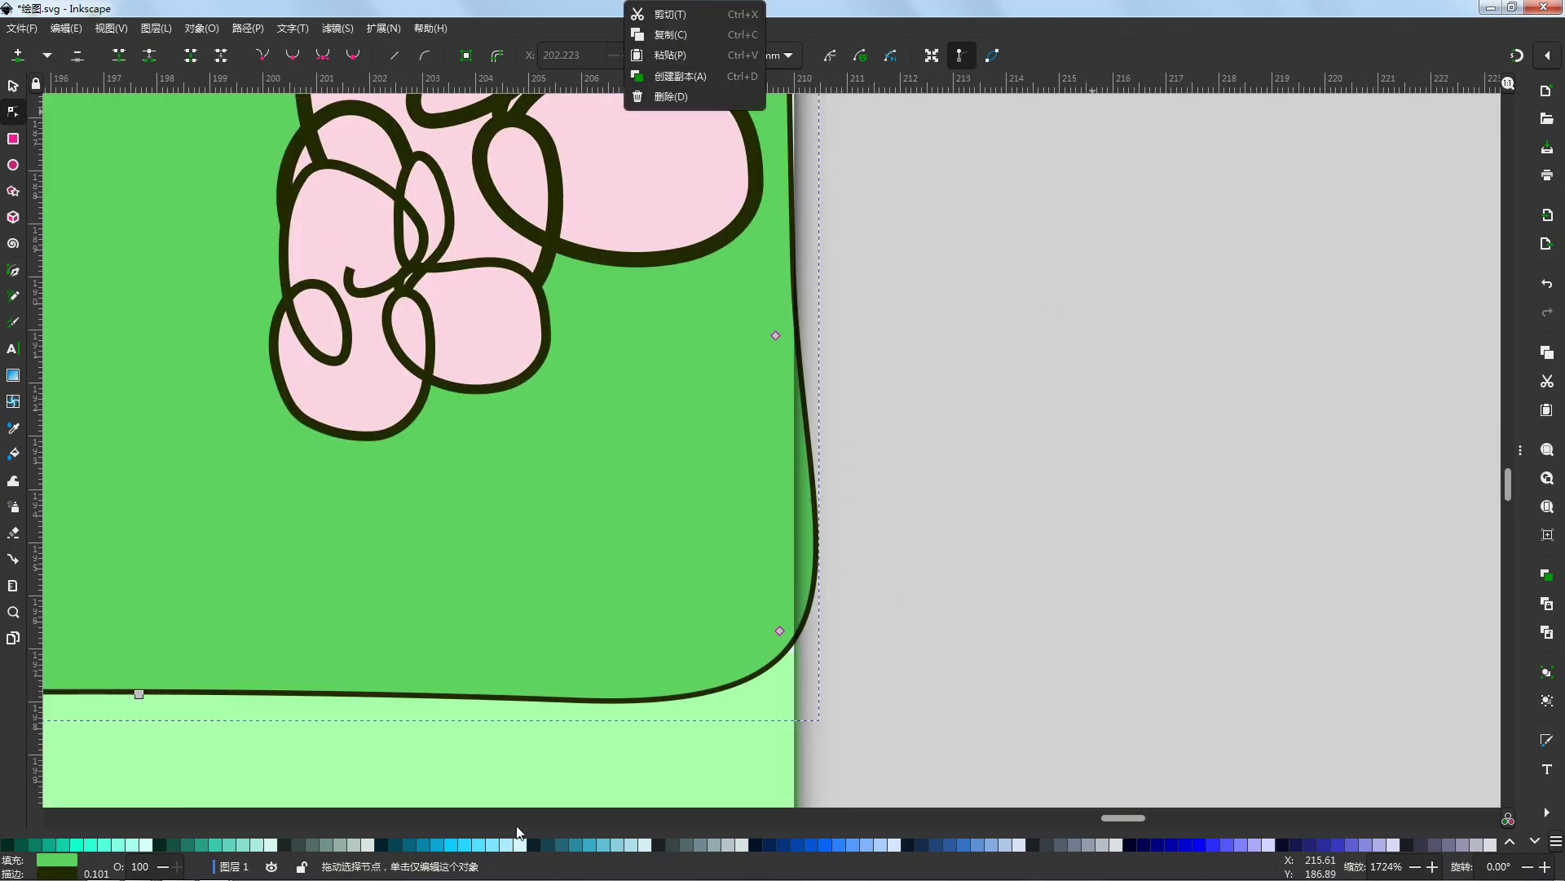
left_click(775, 632)
left_click_drag(780, 631, 767, 645)
Step: Try to reshape the hill's lower right corner with the curve handles of its corner node
left_click_drag(715, 756, 734, 671)
key("ctrl+z")
key("ctrl+z")
left_click_drag(637, 524, 708, 635)
key("ctrl+z")
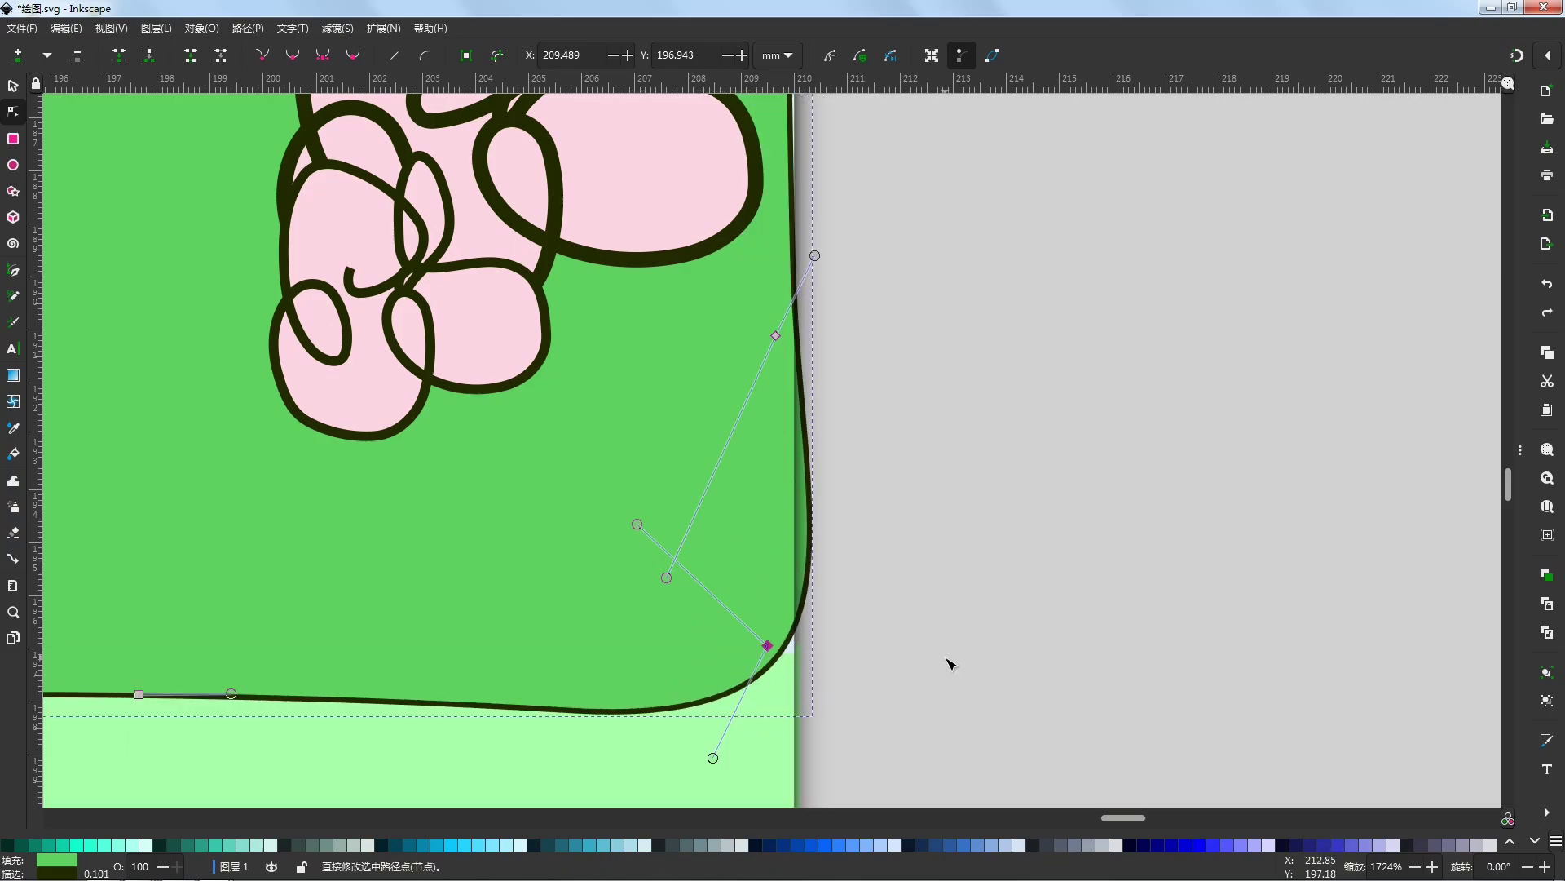
Step: Shorten the lower curve handle of the node on the dark green hill's right edge, just above the lower right corner
left_click(863, 623)
scroll(897, 632, "down", 4)
scroll(724, 653, "up", 3)
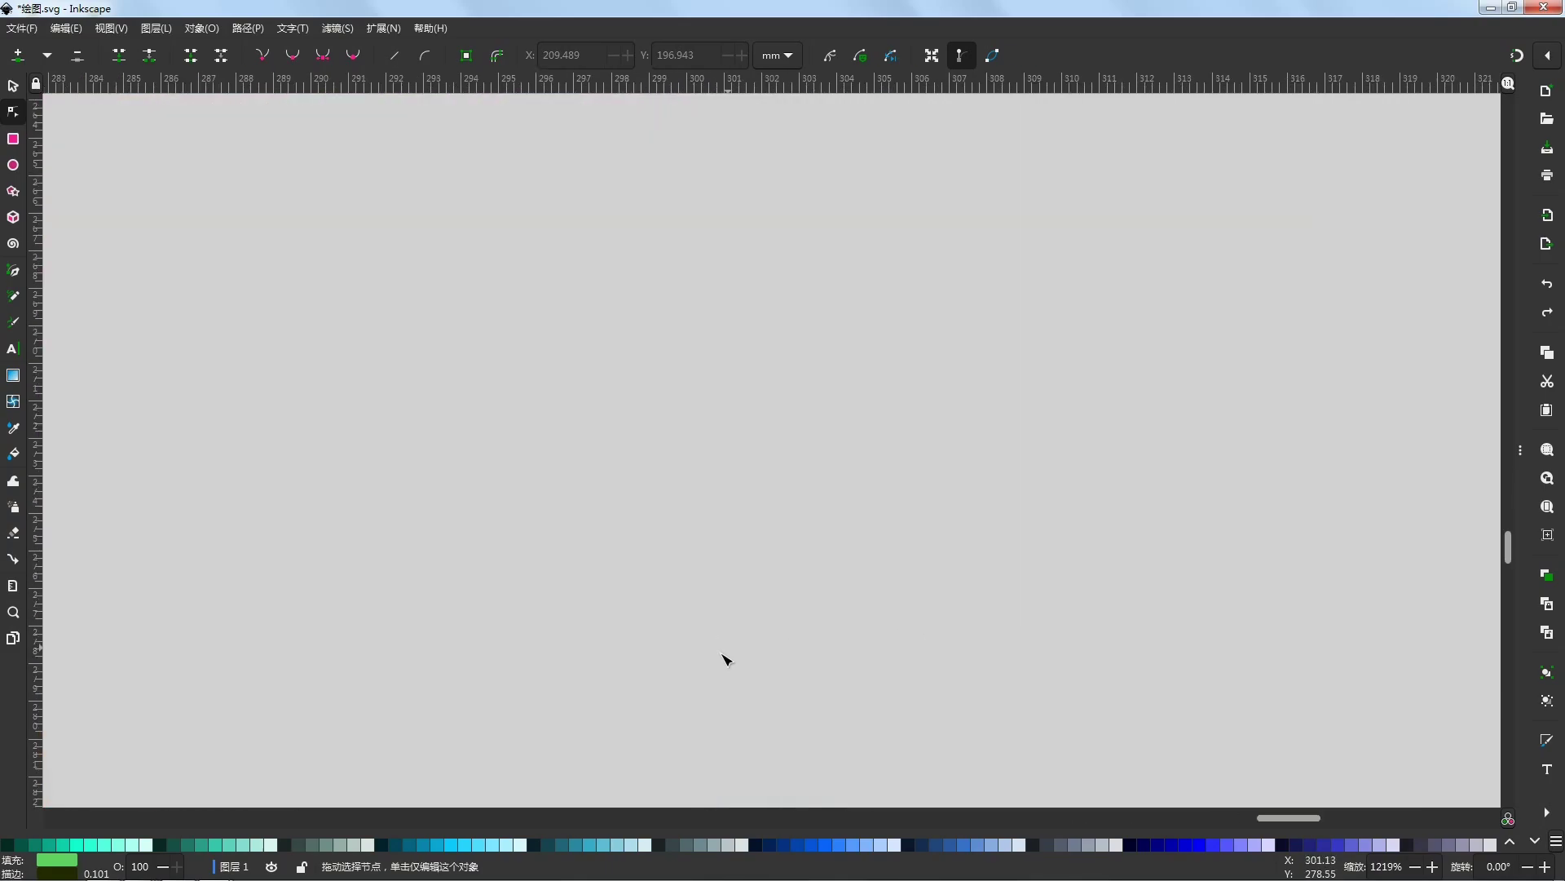
scroll(725, 659, "down", 3)
scroll(699, 535, "left", 2)
scroll(843, 577, "up", 3)
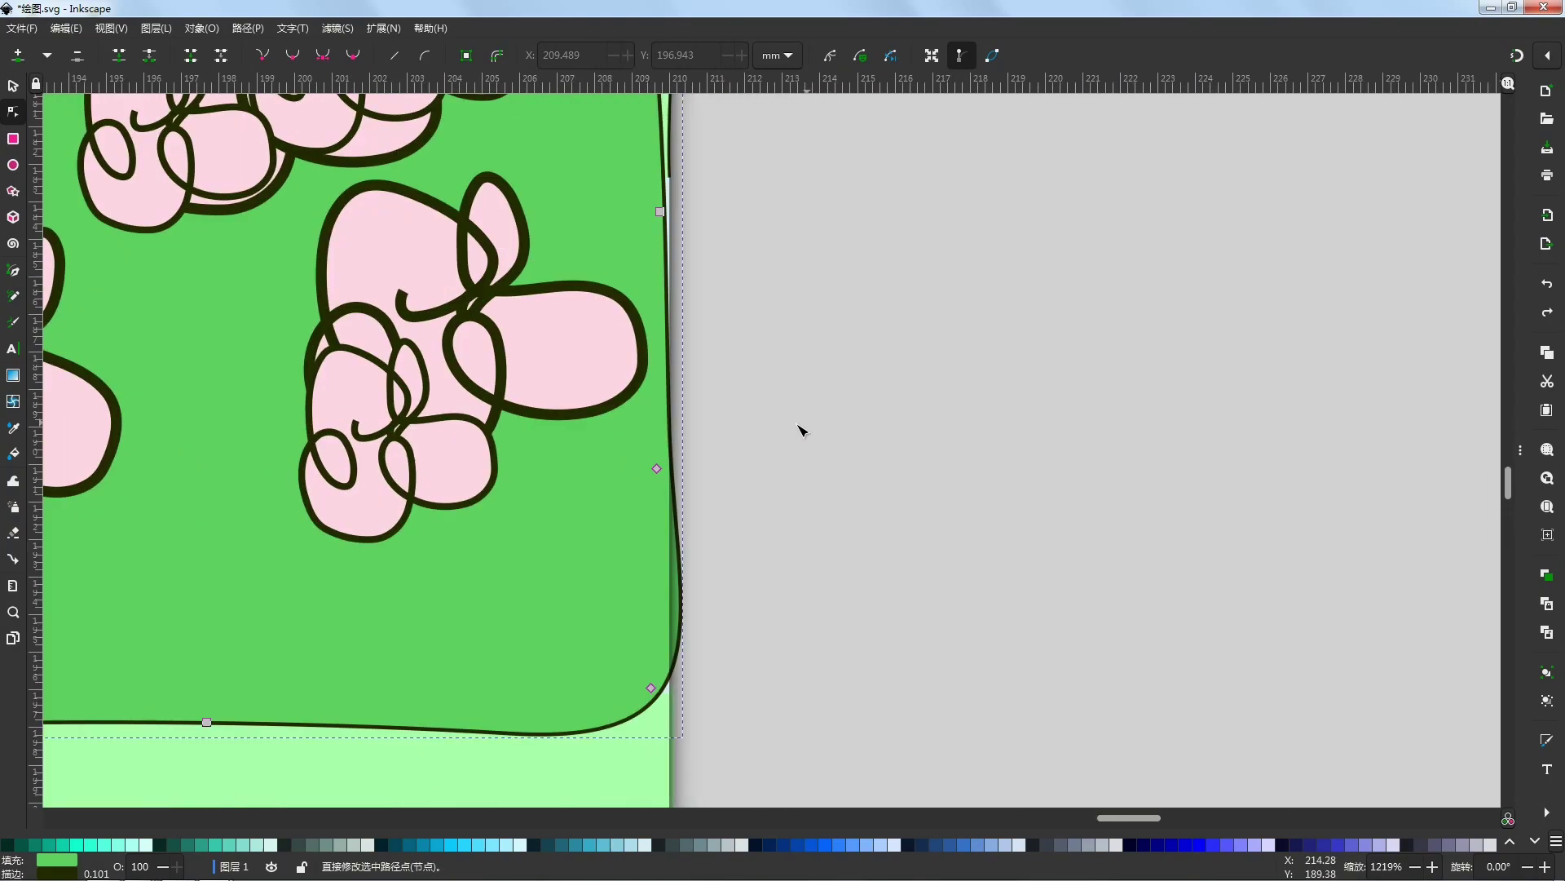
left_click_drag(221, 497, 321, 455)
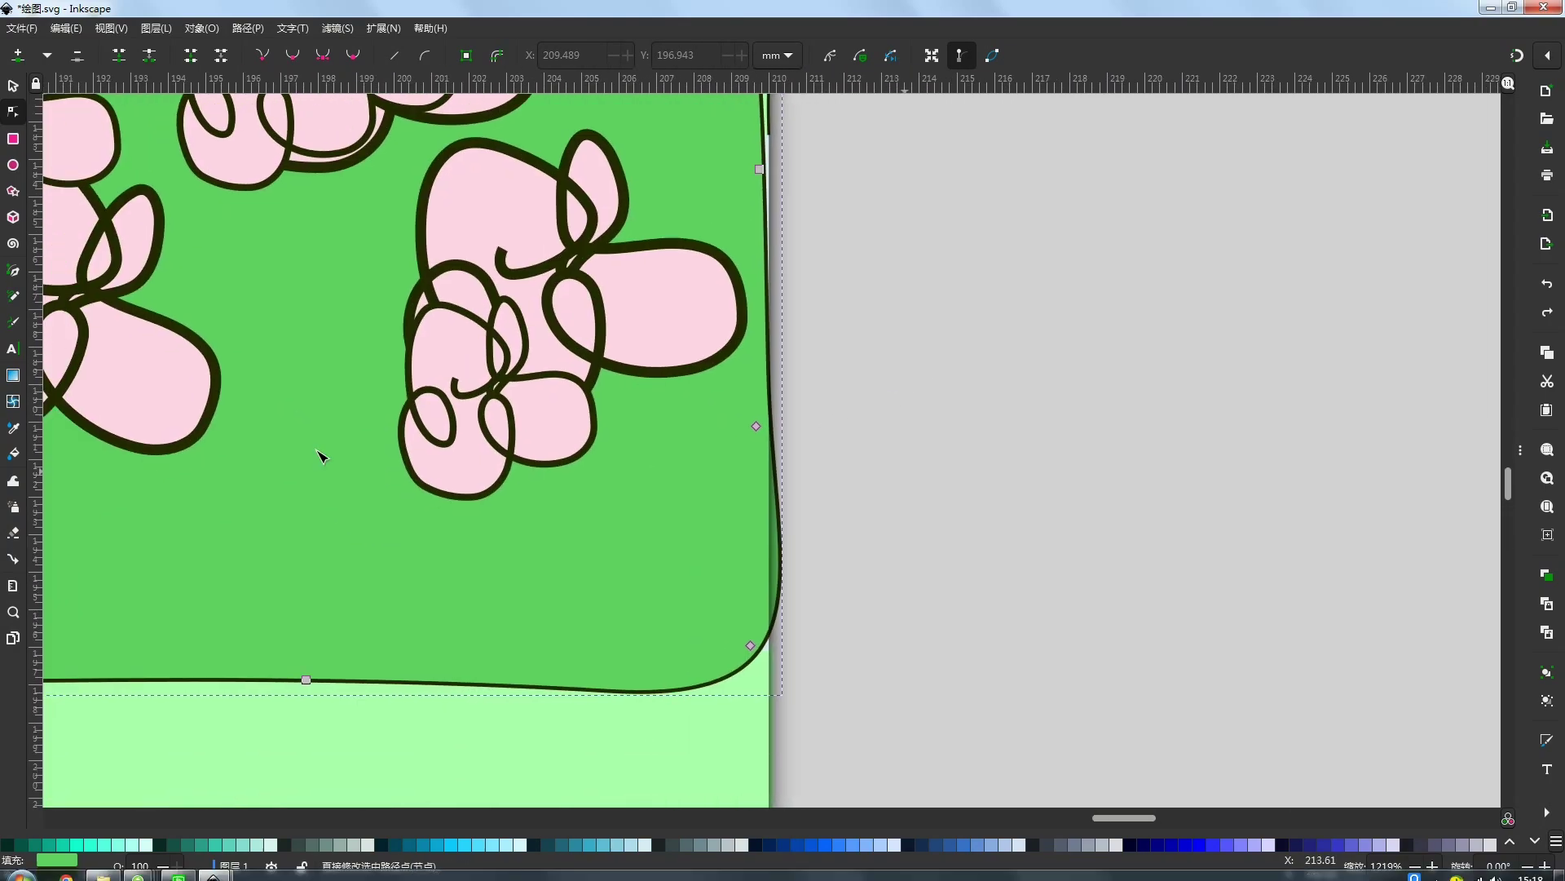
left_click(756, 427)
left_click_drag(679, 597, 738, 507)
left_click_drag(758, 427, 770, 515)
key("ctrl+z")
left_click_drag(831, 245, 884, 419)
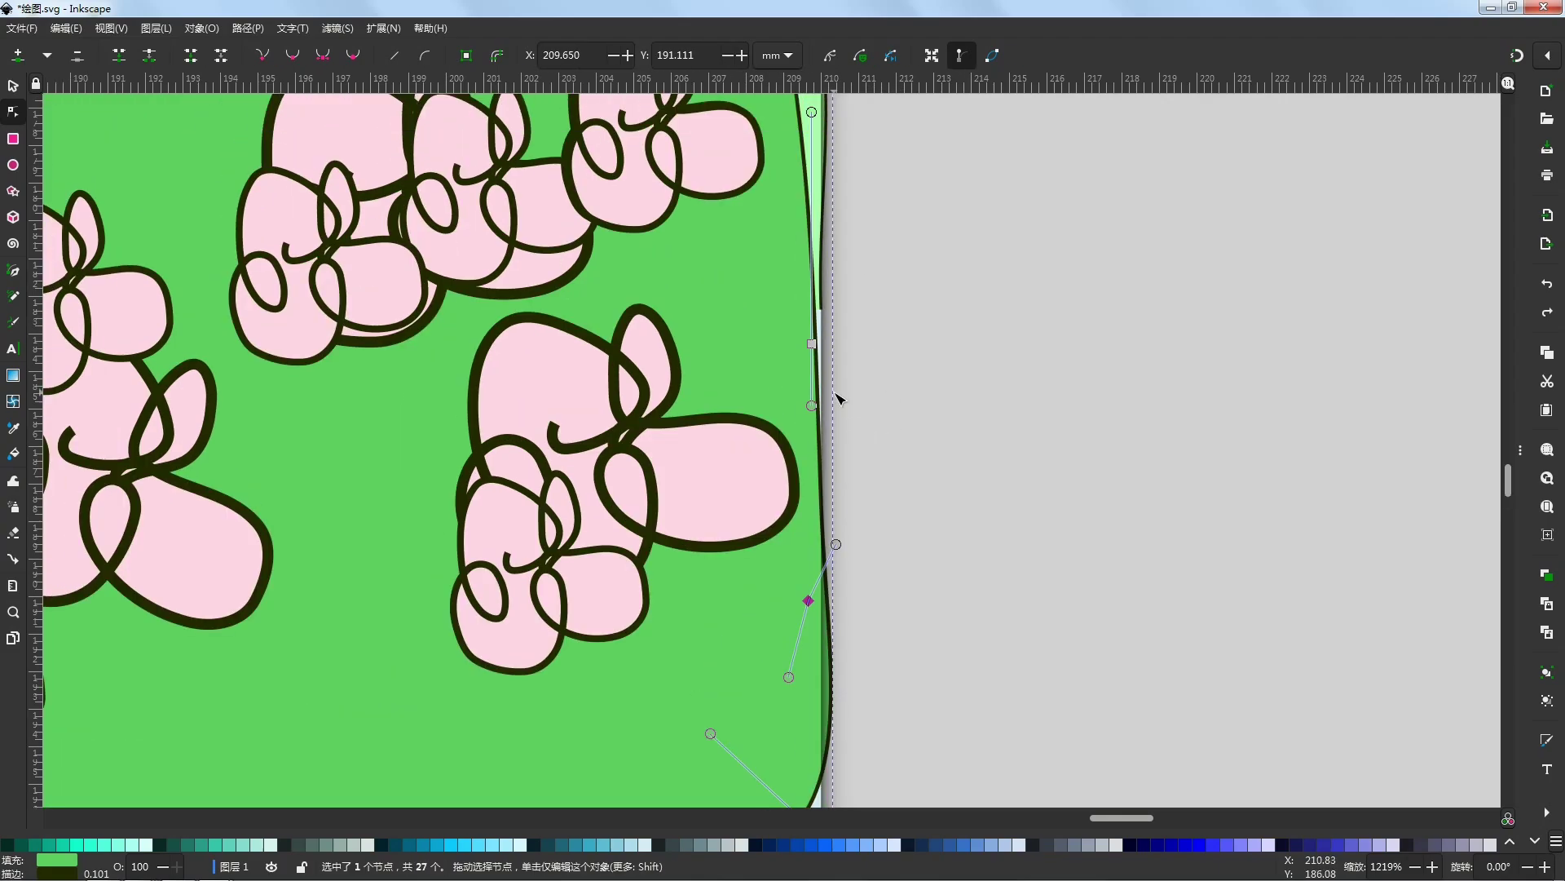
Step: Try to nudge the hill's lower right corner node up toward the page edge
scroll(839, 395, "down", 2)
scroll(852, 562, "up", 2)
left_click_drag(796, 709, 808, 695)
key("ctrl+z")
left_click_drag(961, 549, 996, 462)
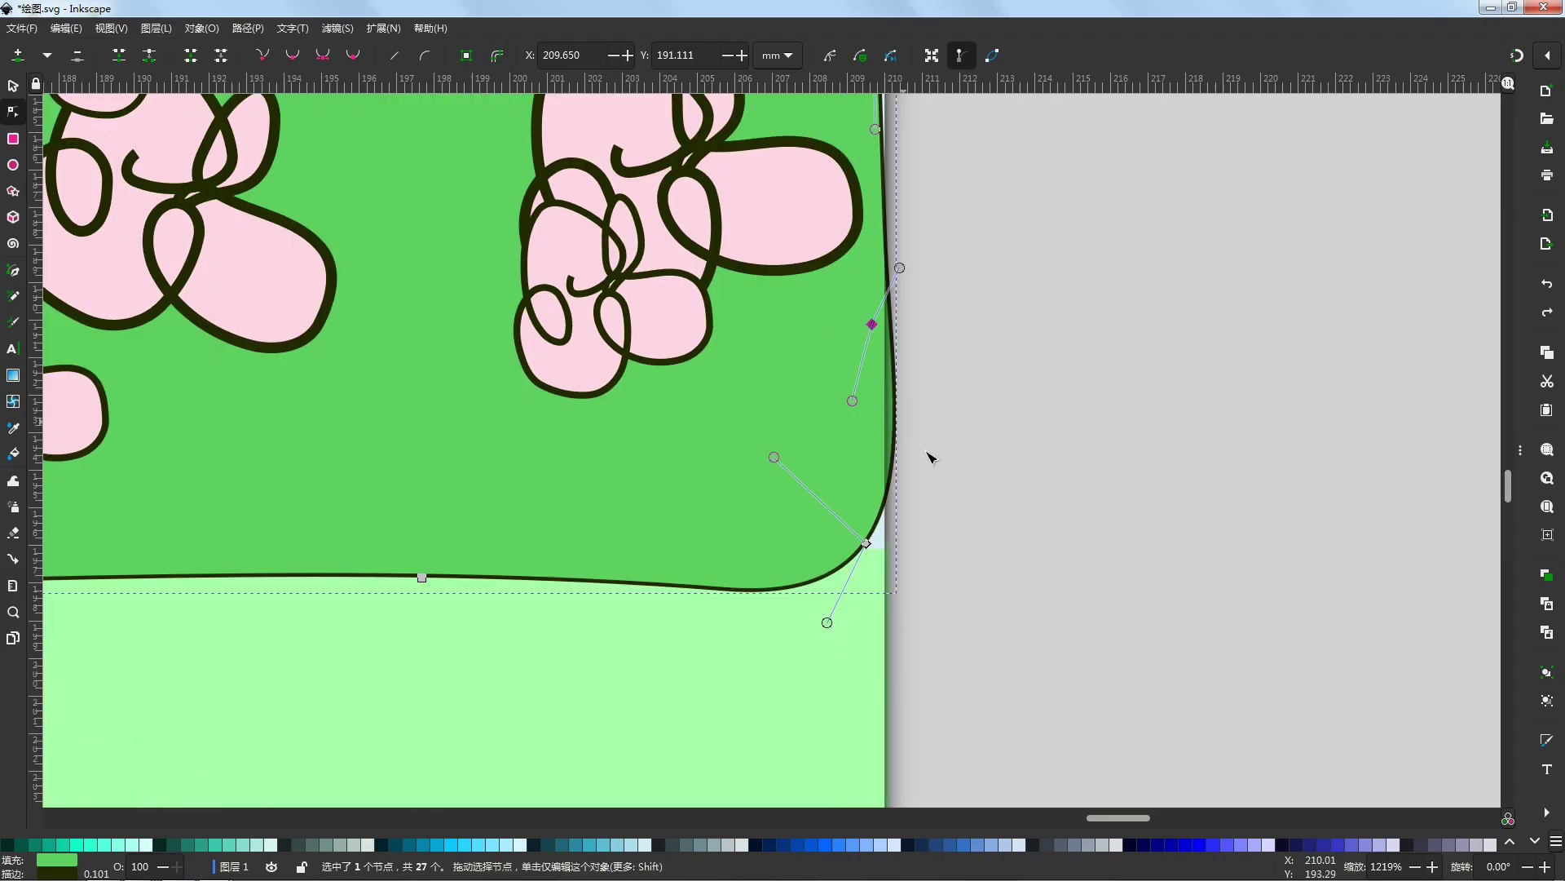
Step: Pull the upper curve handle of the hill's right-edge node inward so the outline stays within the page
scroll(930, 454, "down", 3)
left_click(950, 489)
left_click(950, 489)
scroll(964, 436, "up", 1)
scroll(931, 449, "up", 2)
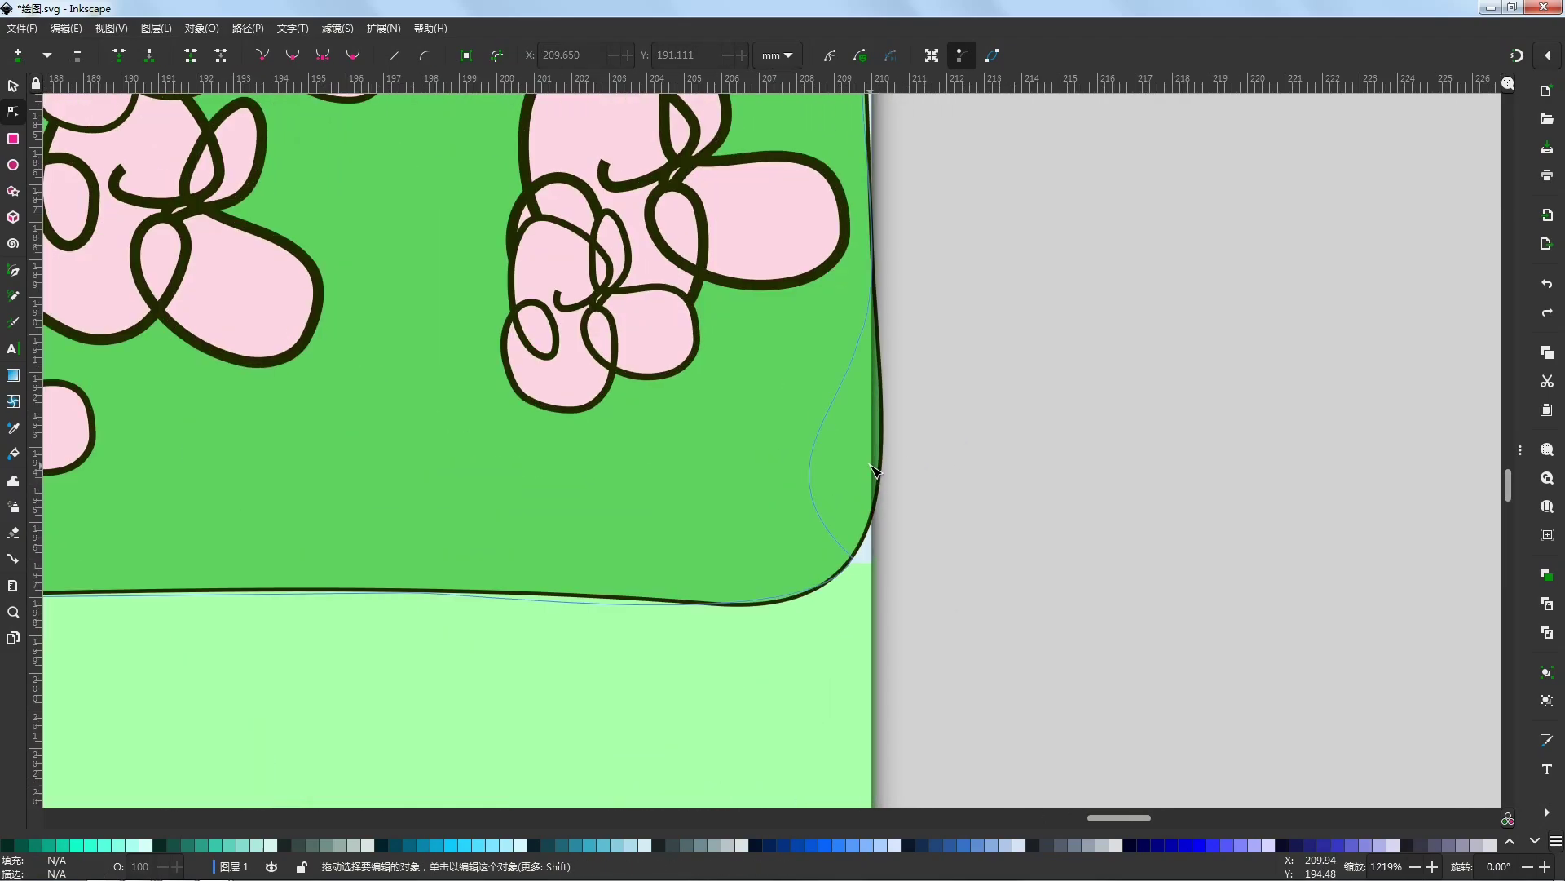
left_click(871, 453)
left_click_drag(974, 362, 919, 545)
left_click(803, 522)
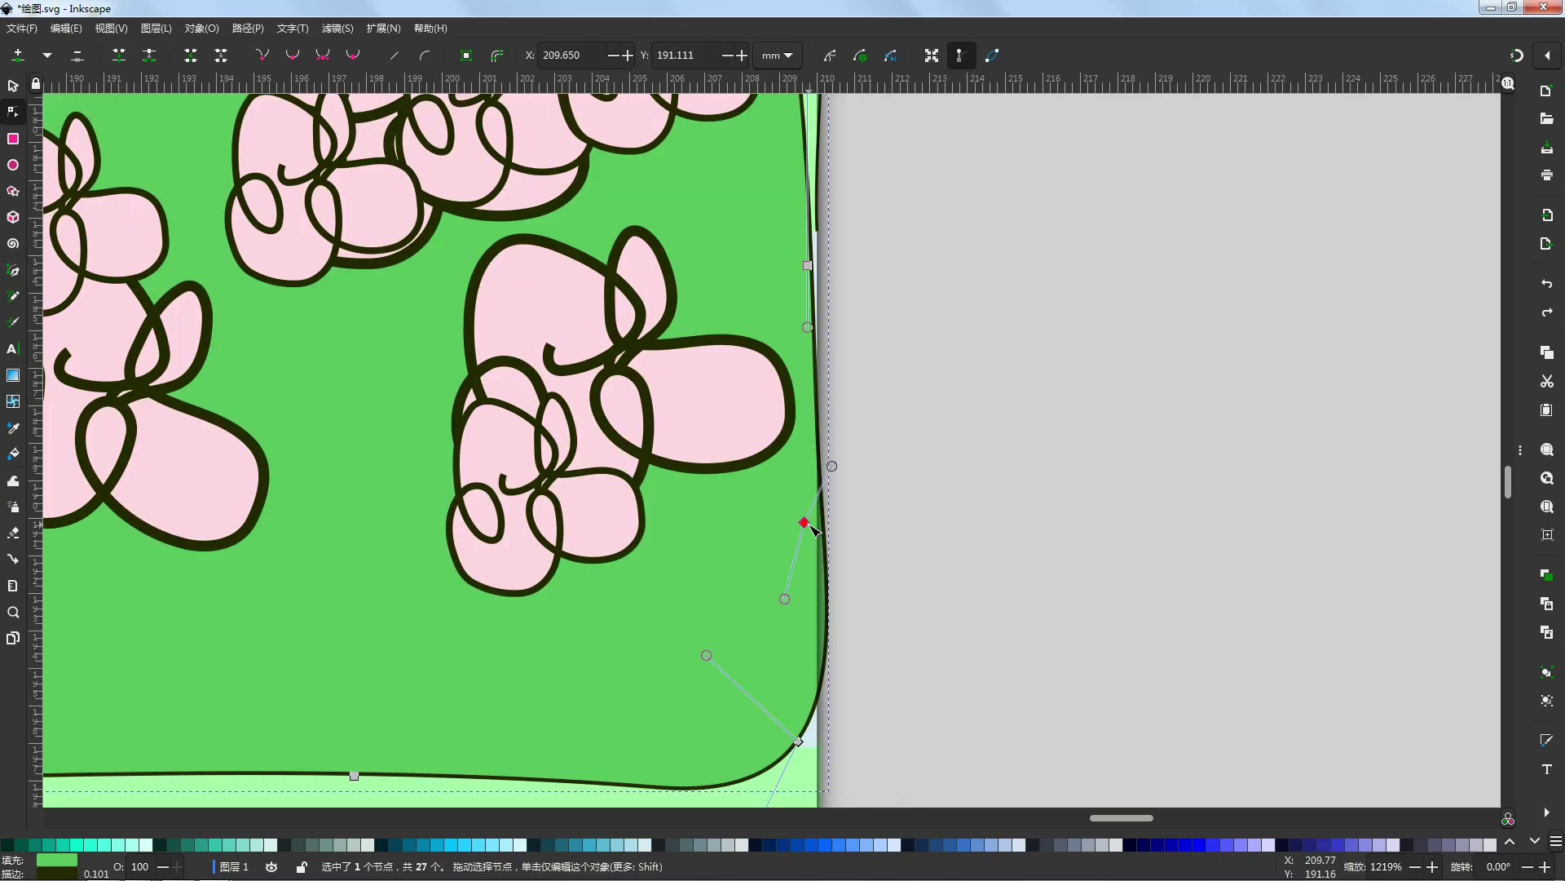
left_click_drag(832, 465, 817, 438)
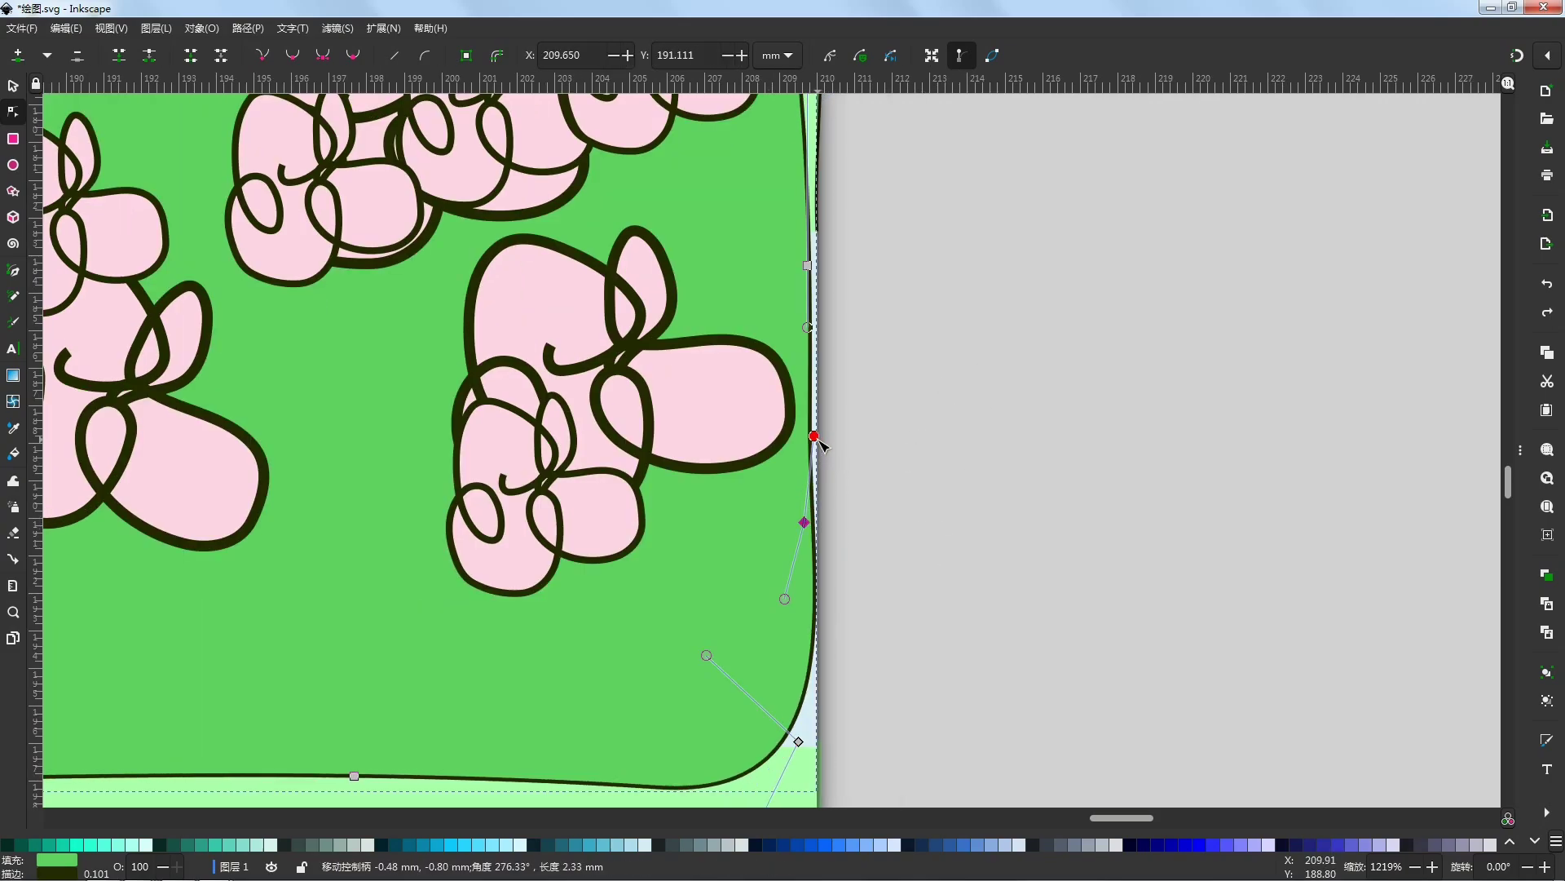
Step: Try to move the hill's lower right corner node outward to about X 210.2, Y 196.6 mm and adjust a neighbouring handle
scroll(922, 451, "down", 5)
left_click_drag(854, 515, 877, 500)
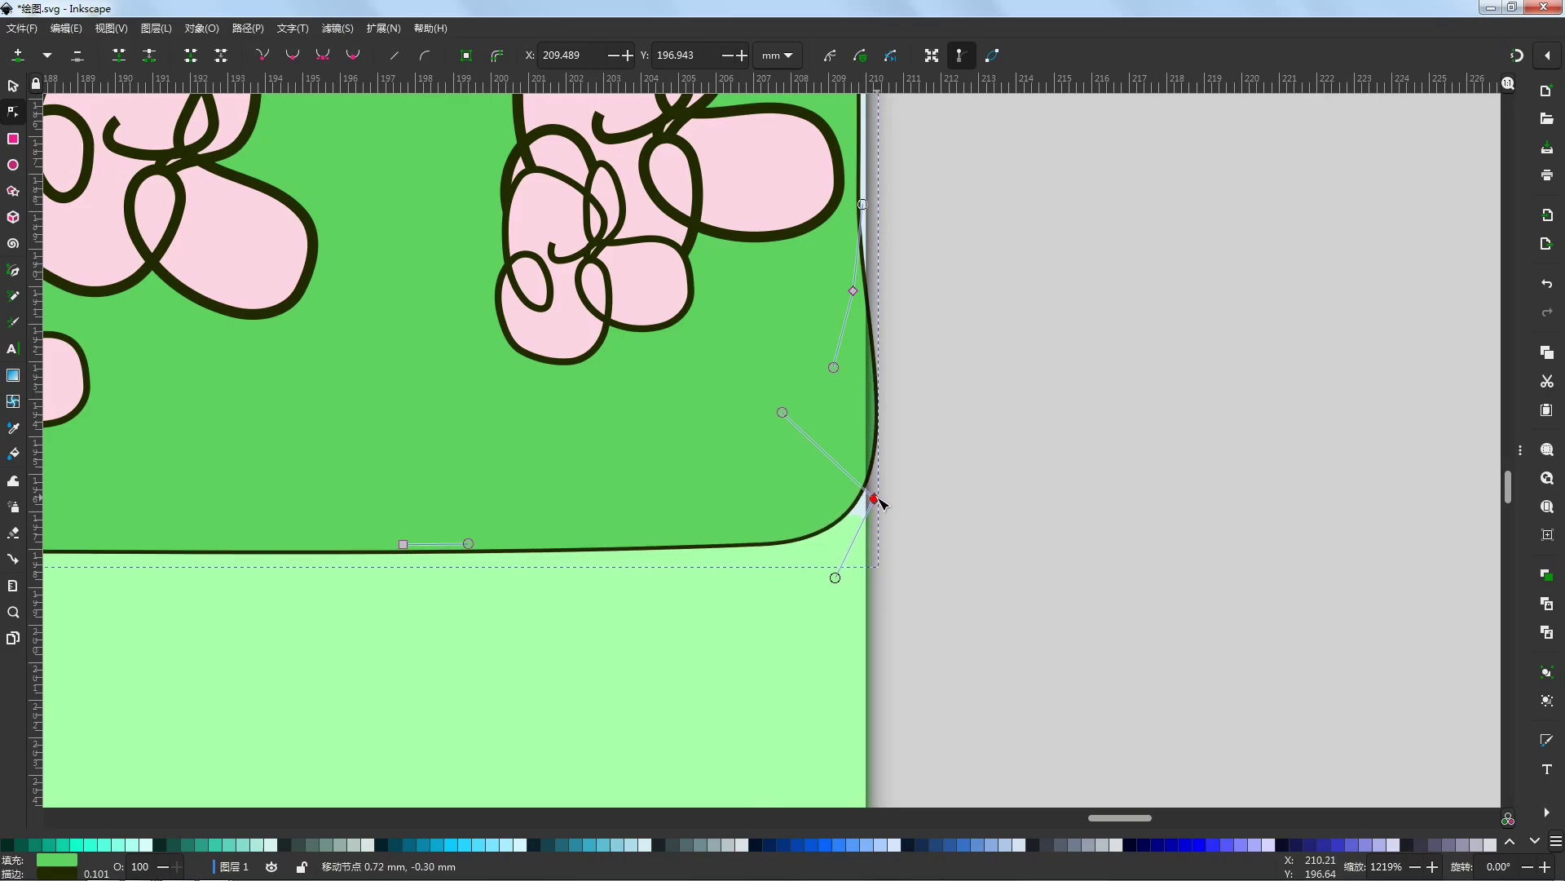
mouse_move(834, 367)
left_mouse_down()
mouse_move(846, 363)
mouse_move(832, 367)
left_mouse_up()
key("ctrl+z")
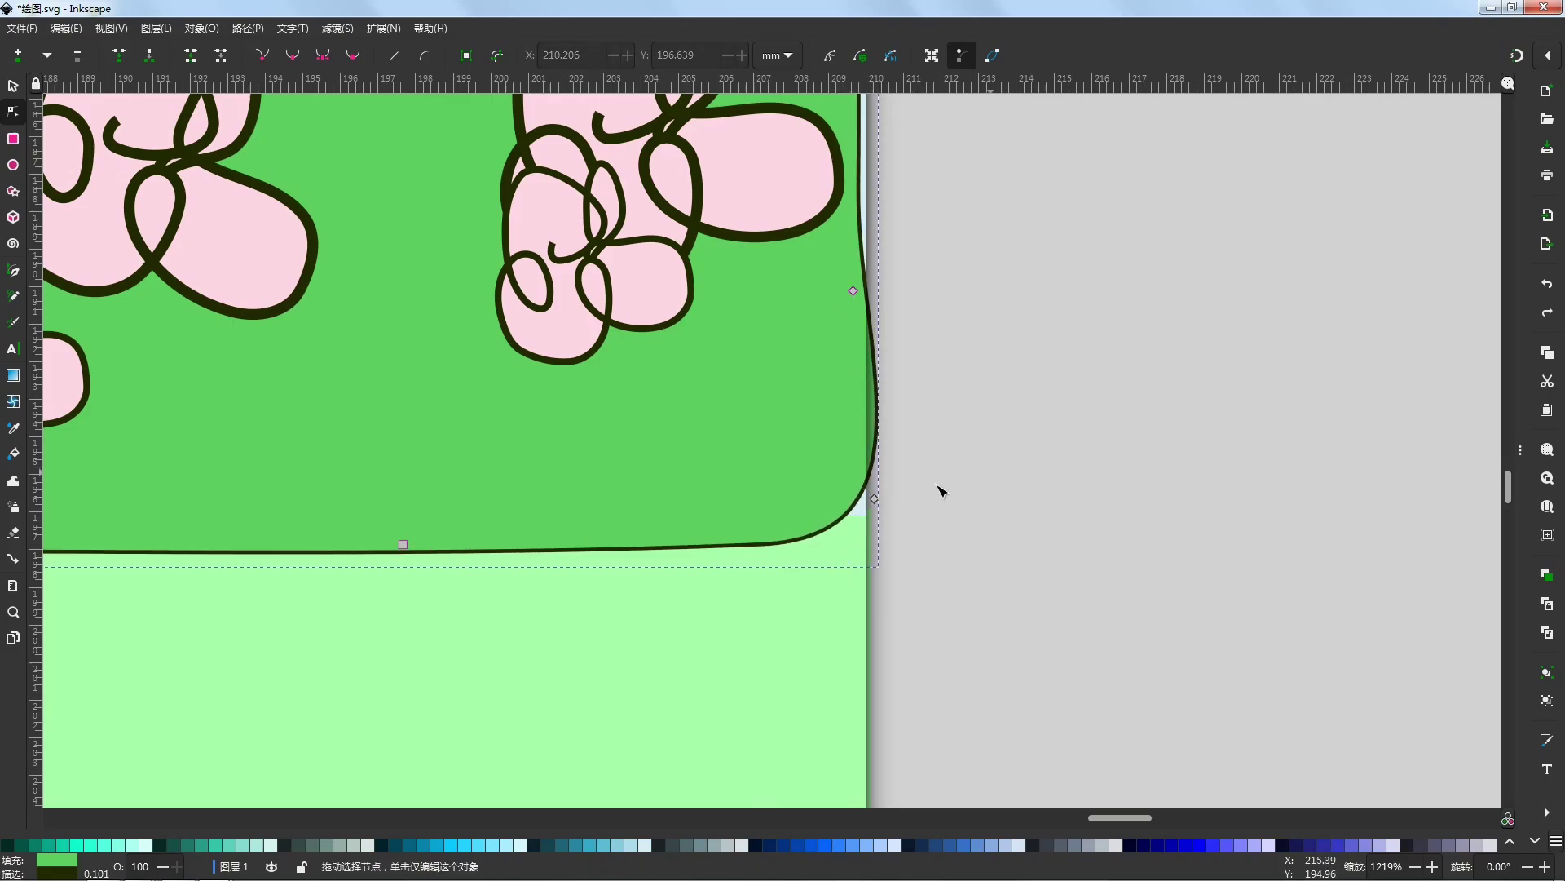
key("ctrl+z")
Step: Try to shift the node on the hill's bottom edge sideways toward the lower right corner
scroll(961, 517, "down", 2)
scroll(960, 517, "down", 3)
scroll(969, 555, "up", 3)
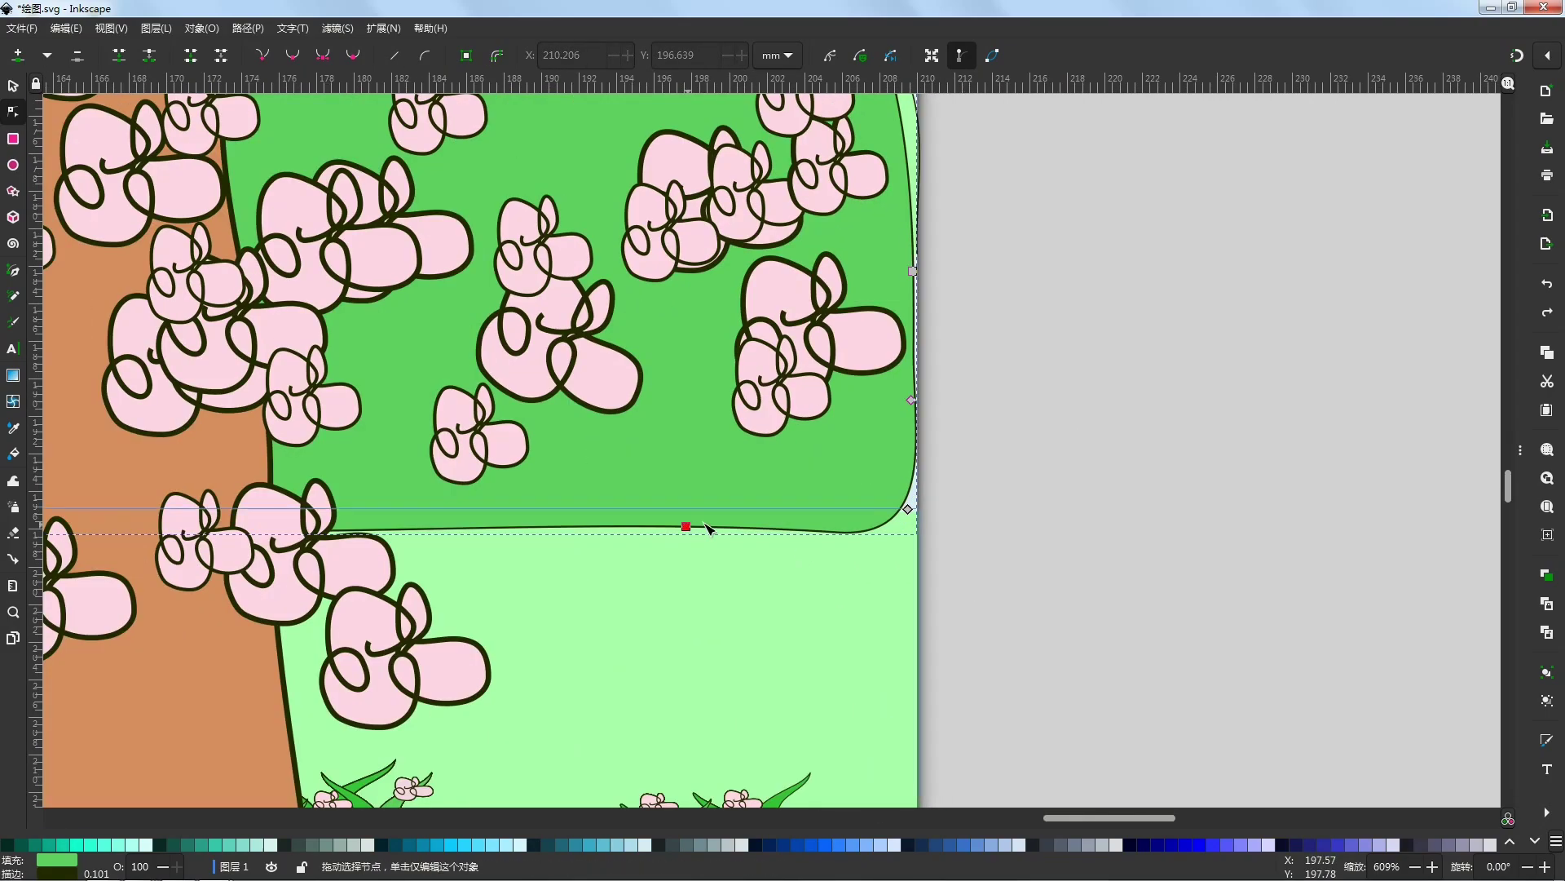
left_click_drag(687, 526, 720, 525)
key("ctrl+z")
left_click(958, 591)
scroll(1010, 584, "down", 6)
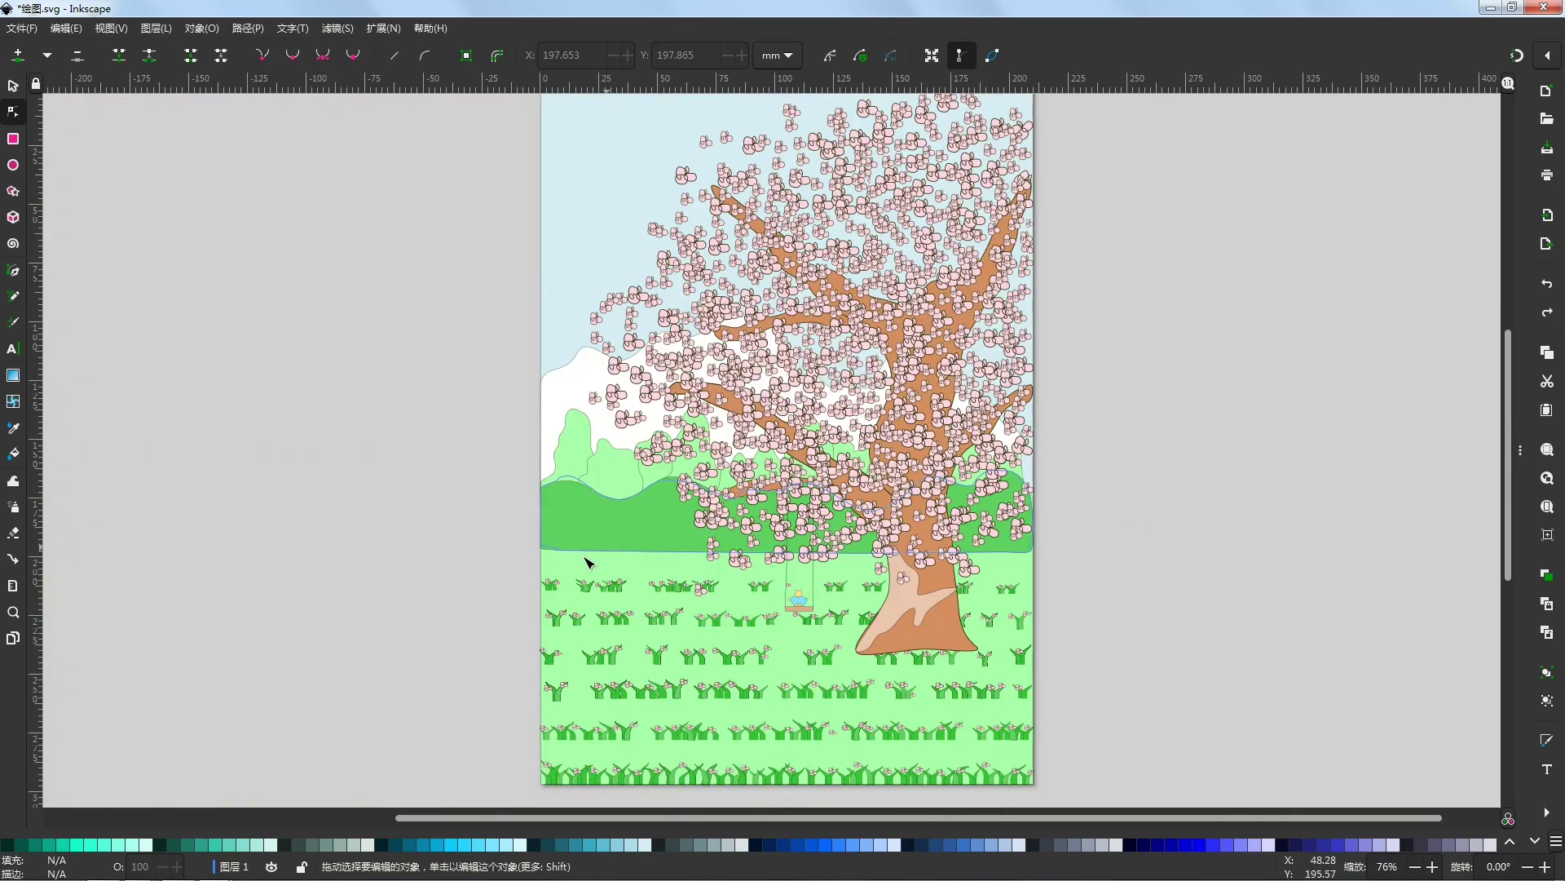
Step: Examine the nodes at the dark green hill's lower left corner, and fit the whole page in view to check the illustration
scroll(585, 561, "up", 2)
scroll(513, 543, "up", 2)
left_click_drag(513, 543, 916, 502)
left_click(831, 505)
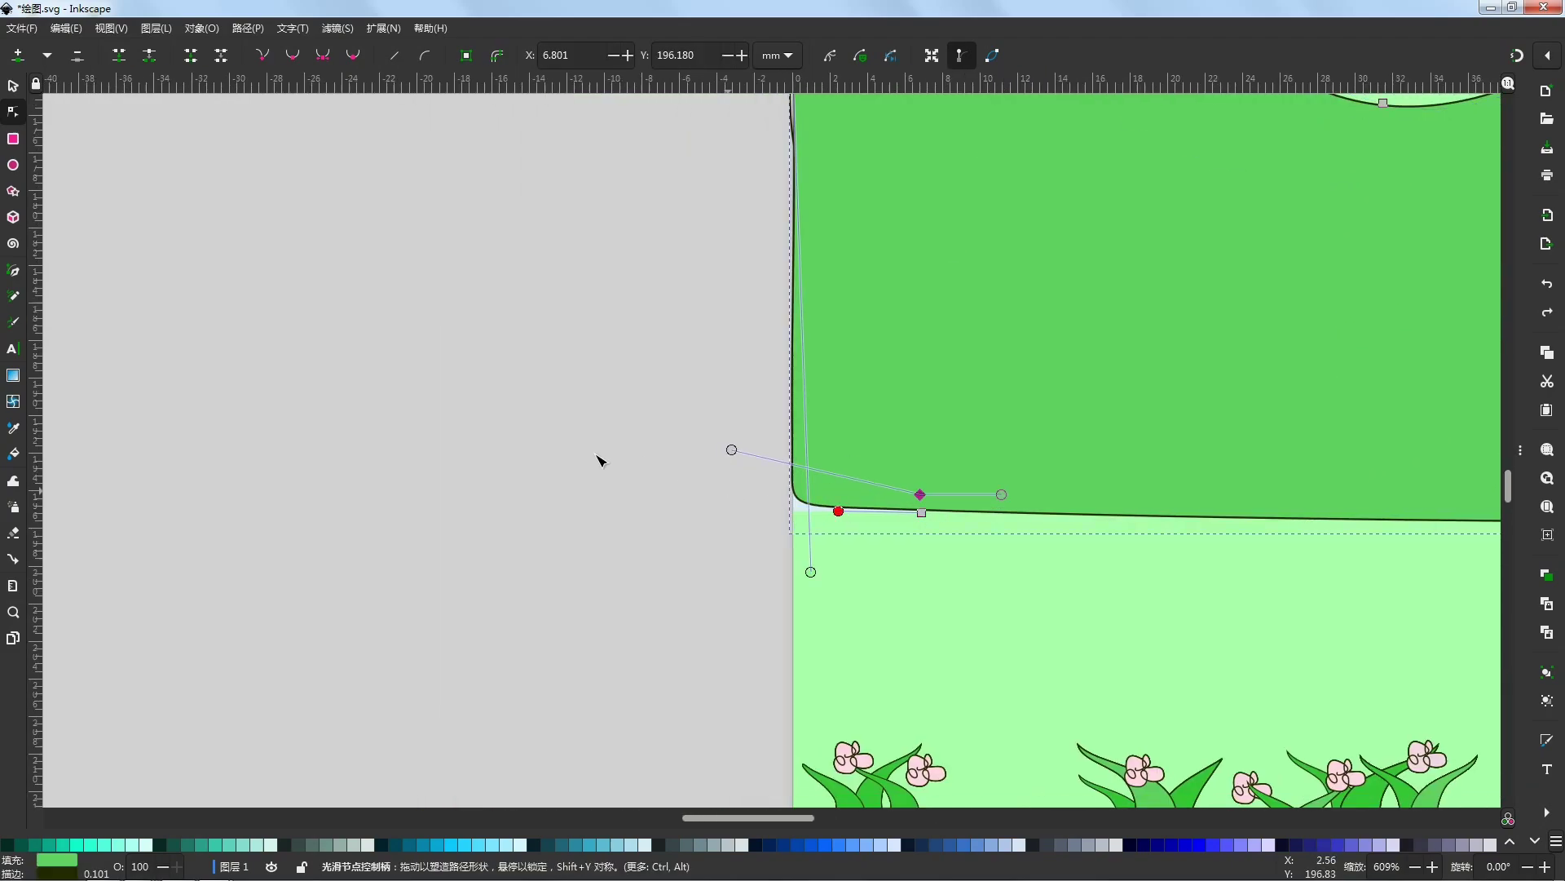
scroll(583, 431, "down", 4)
left_click(486, 451)
left_click(486, 451)
scroll(569, 376, "down", 2)
left_click_drag(1148, 385, 881, 464)
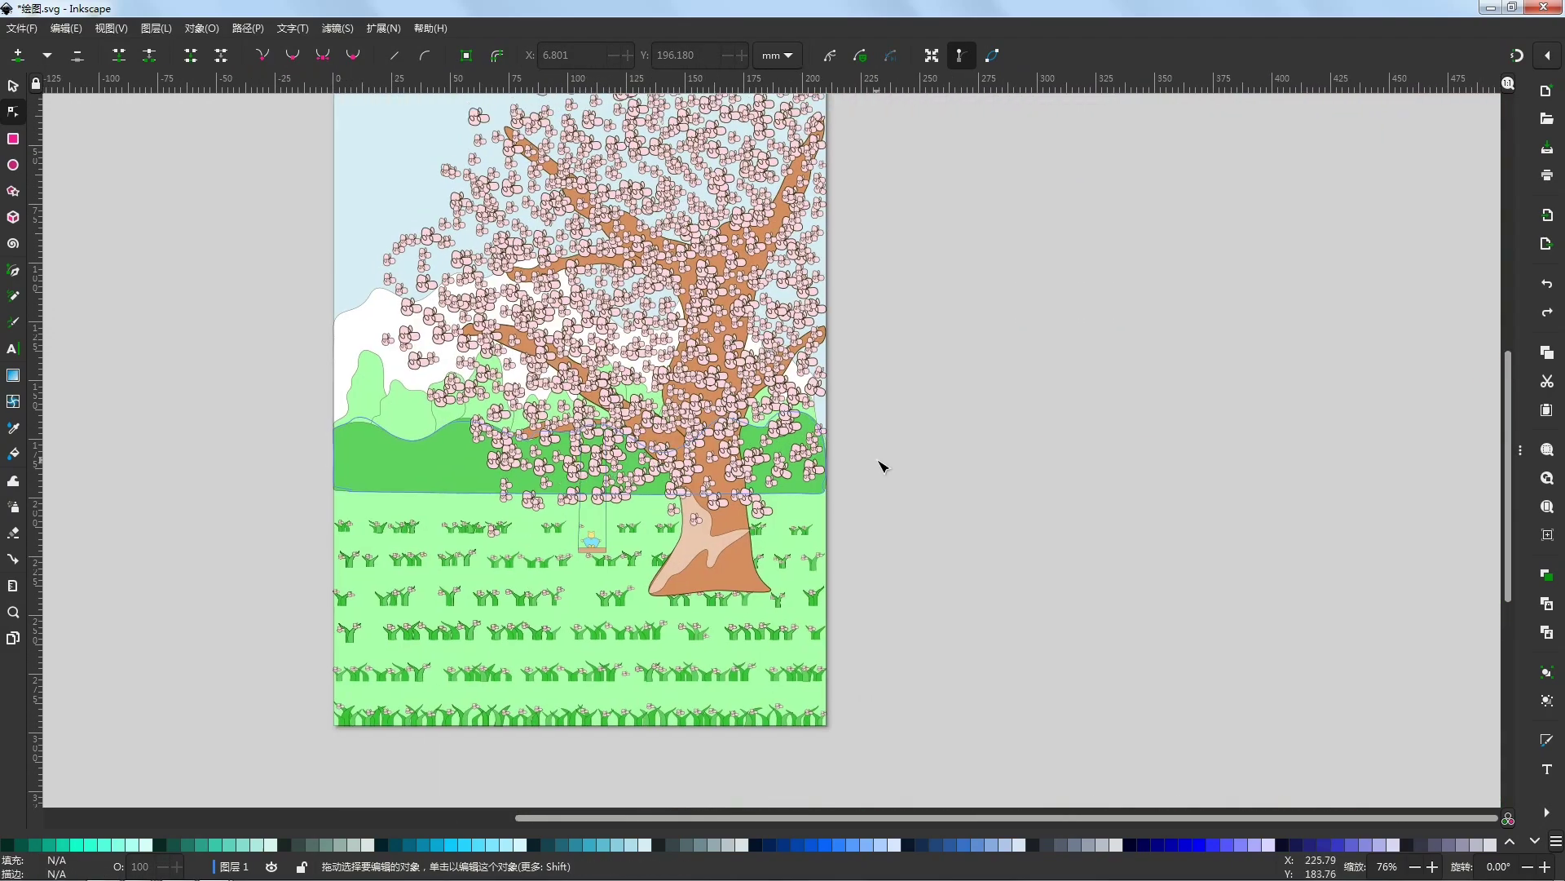
scroll(825, 507, "up", 1)
scroll(1082, 487, "down", 1)
scroll(1085, 491, "down", 2)
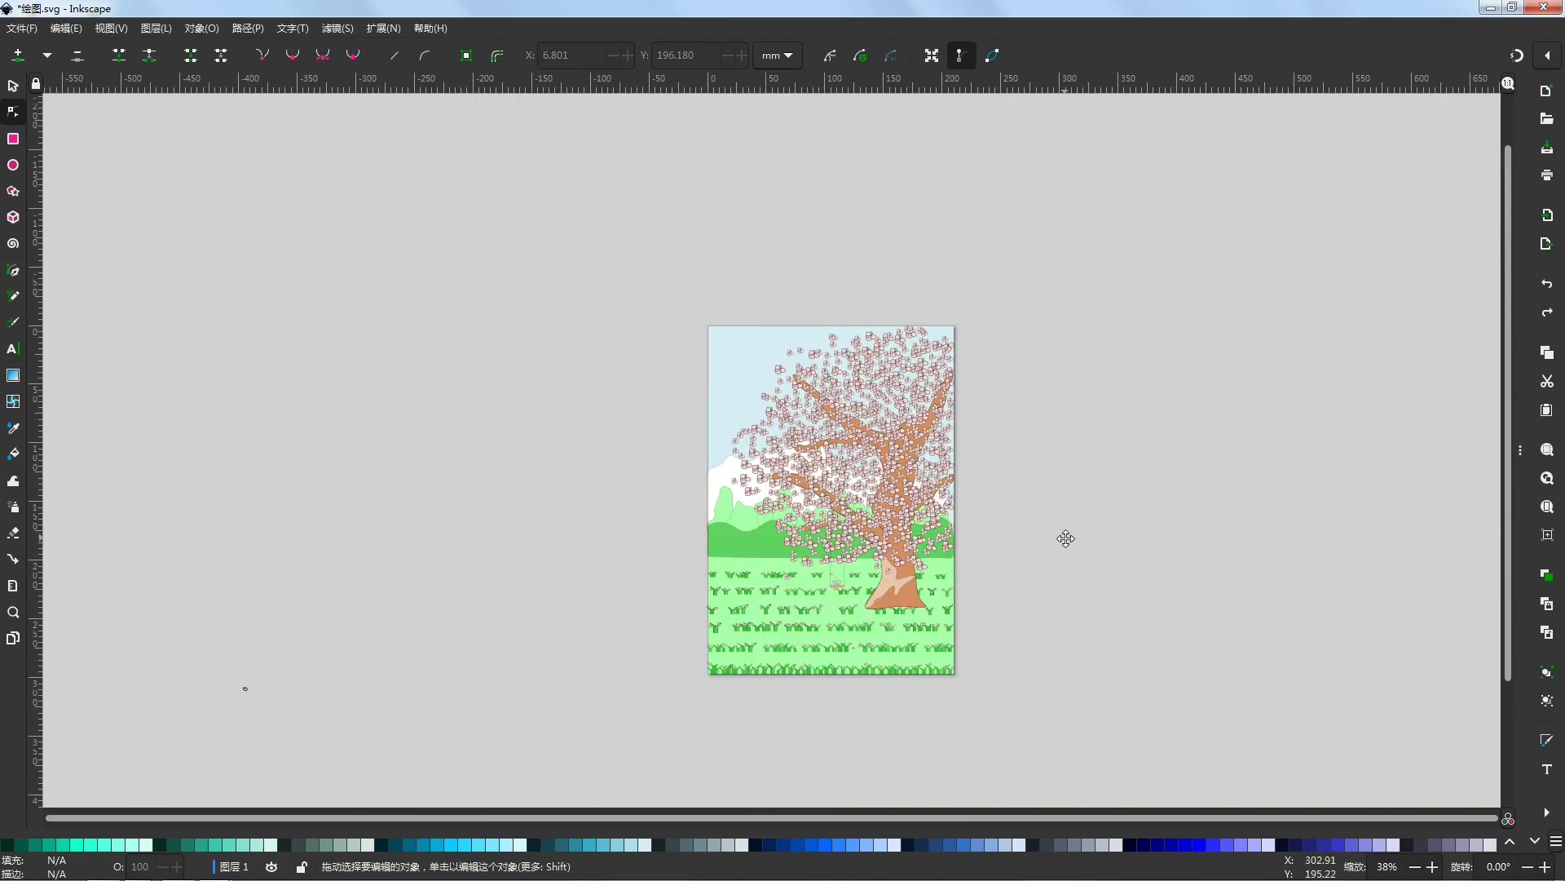
left_click(1552, 509)
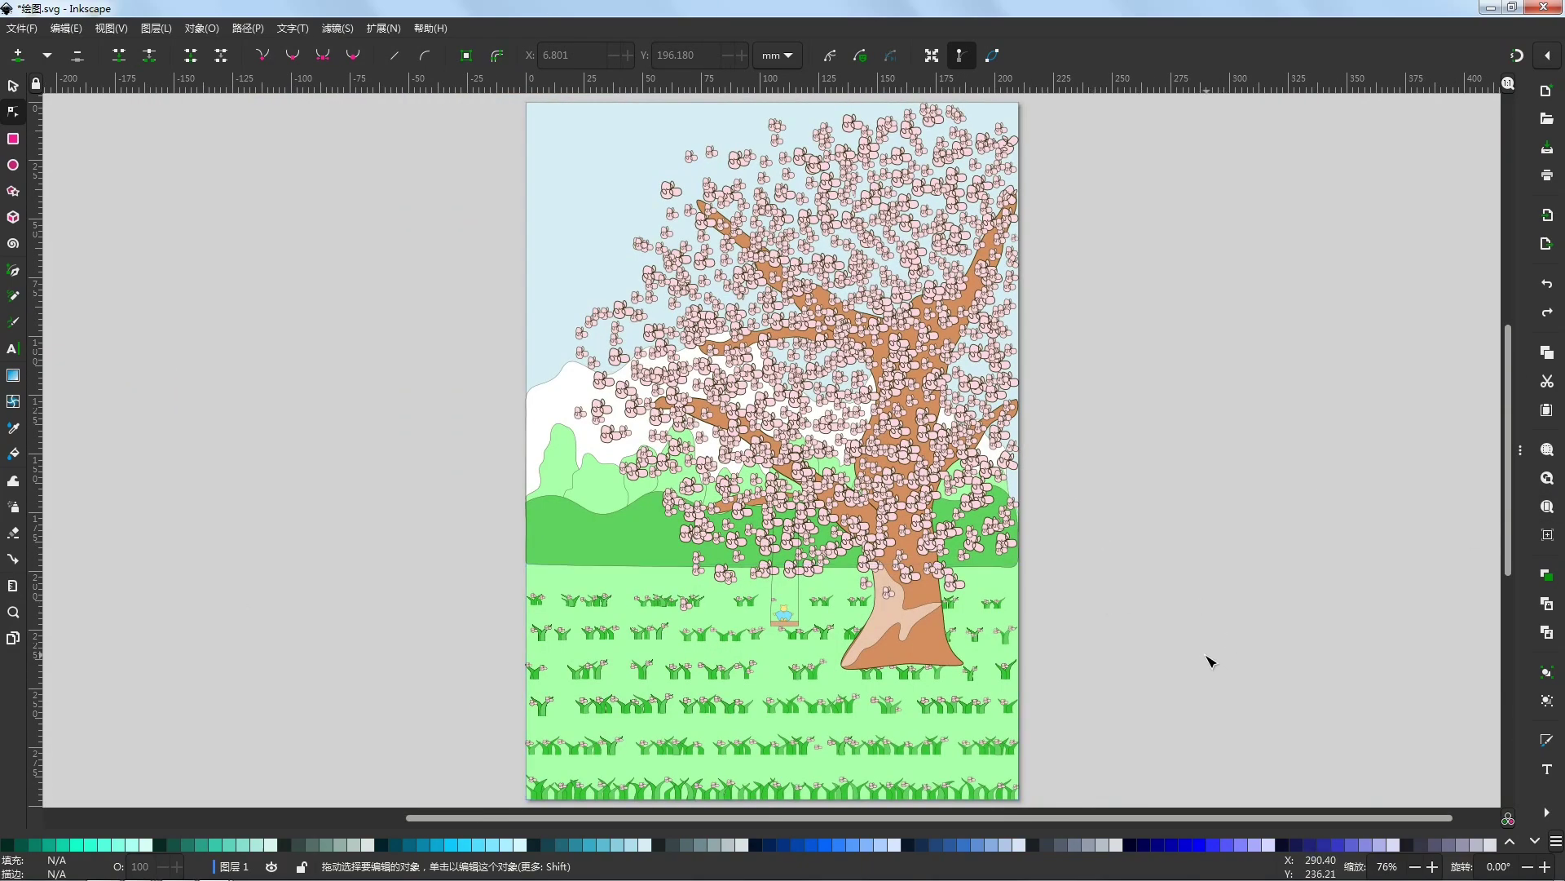